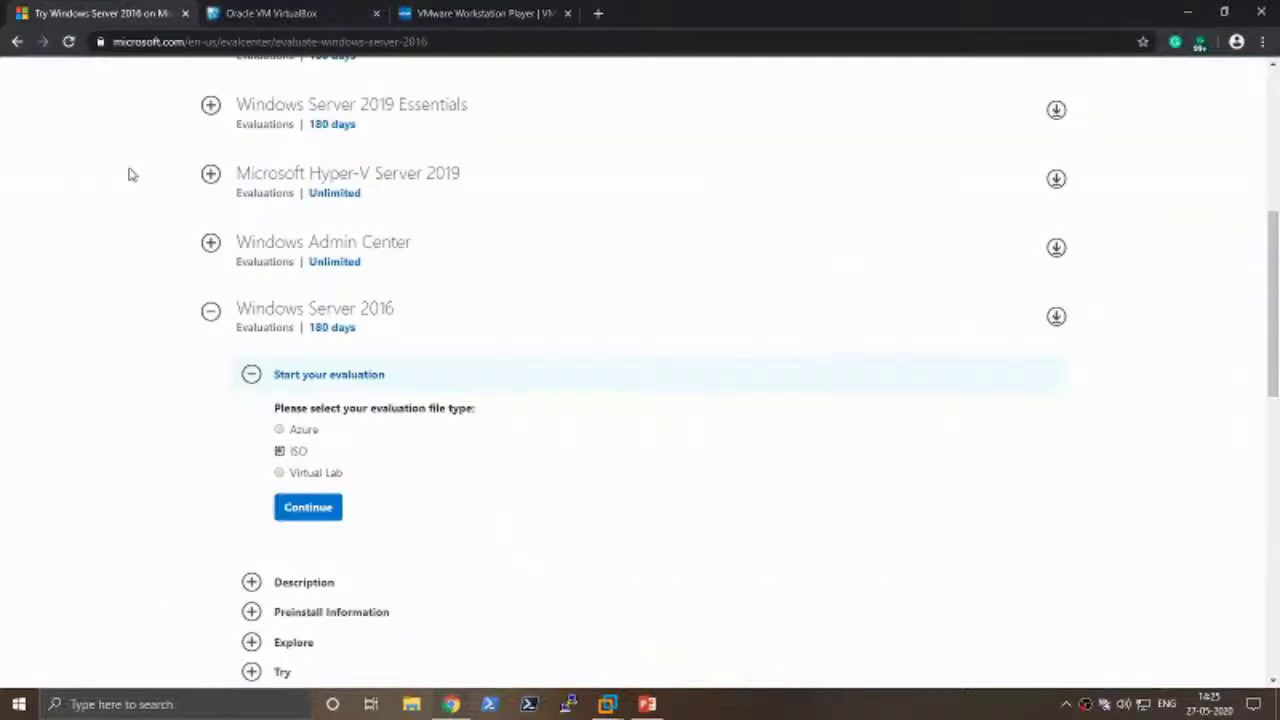
- Scroll through the current web page in Chrome
{"action": "scroll", "coordinate": [130, 224], "scroll_direction": "up", "scroll_amount": 4}
{"action": "scroll", "coordinate": [130, 226], "scroll_direction": "down", "scroll_amount": 1}
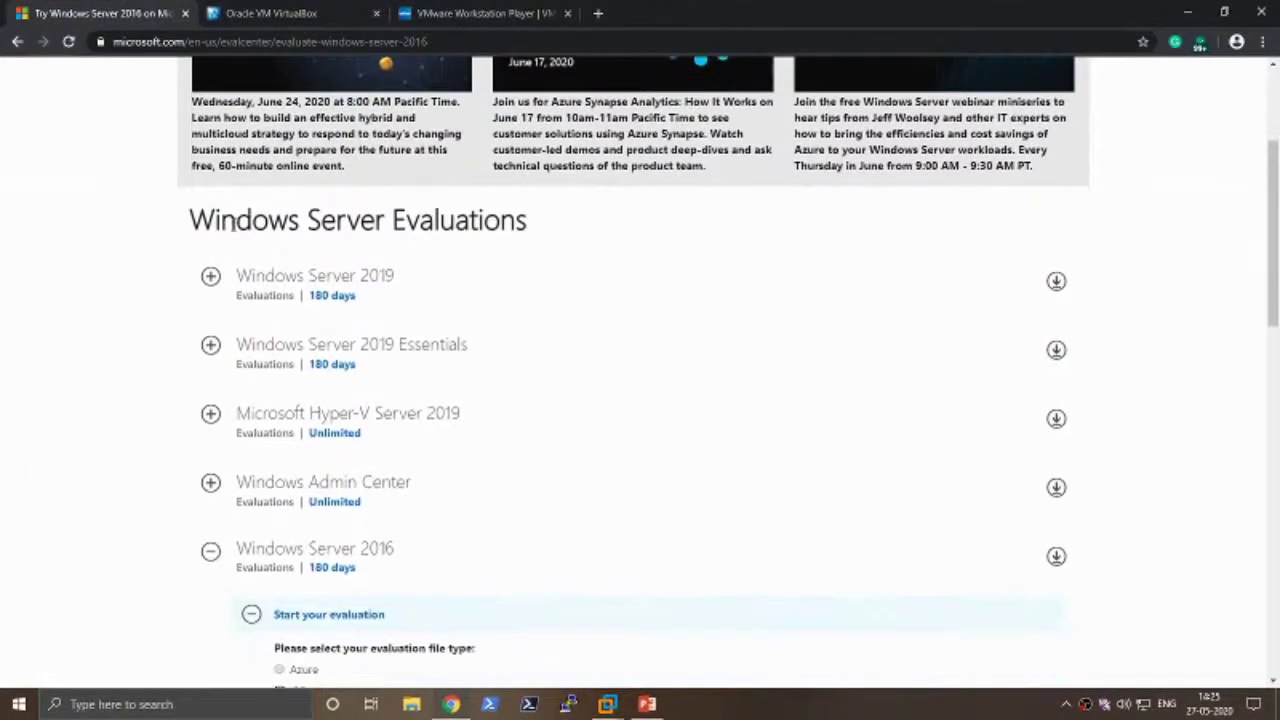
{"action": "left_click_drag", "start_coordinate": [189, 220], "coordinate": [530, 217]}
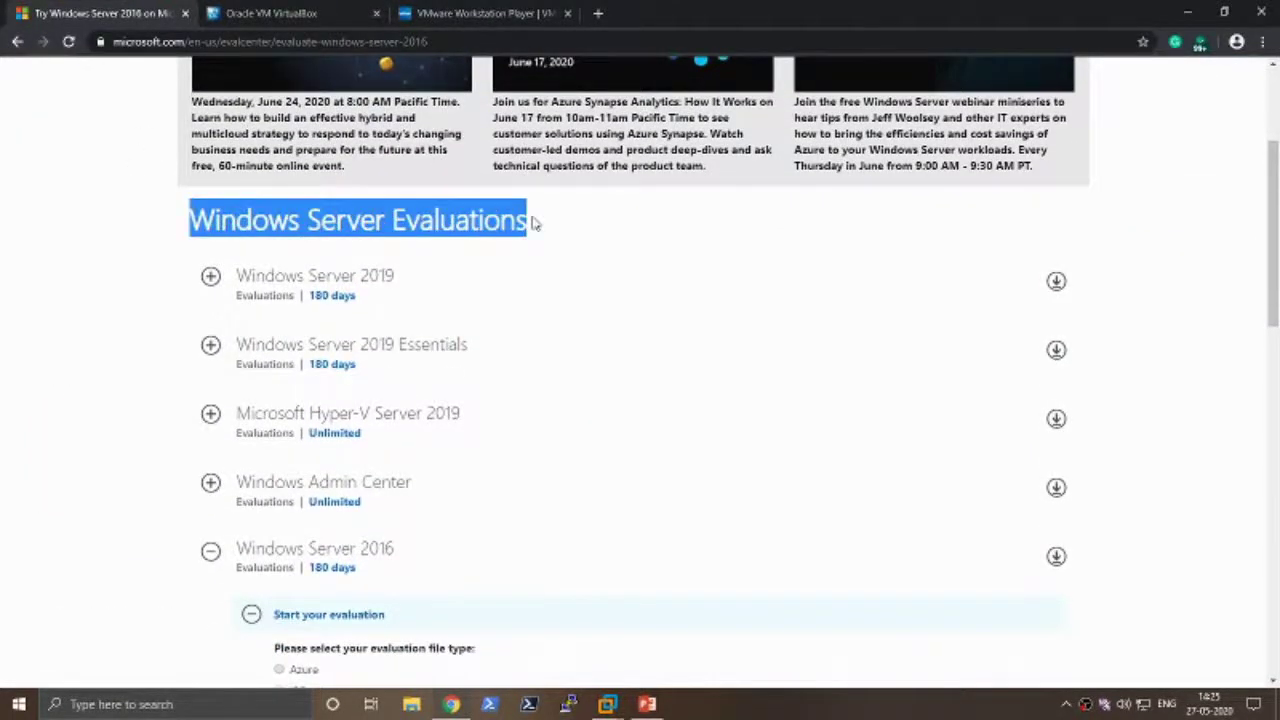
{"action": "scroll", "coordinate": [309, 449], "scroll_direction": "down", "scroll_amount": 1}
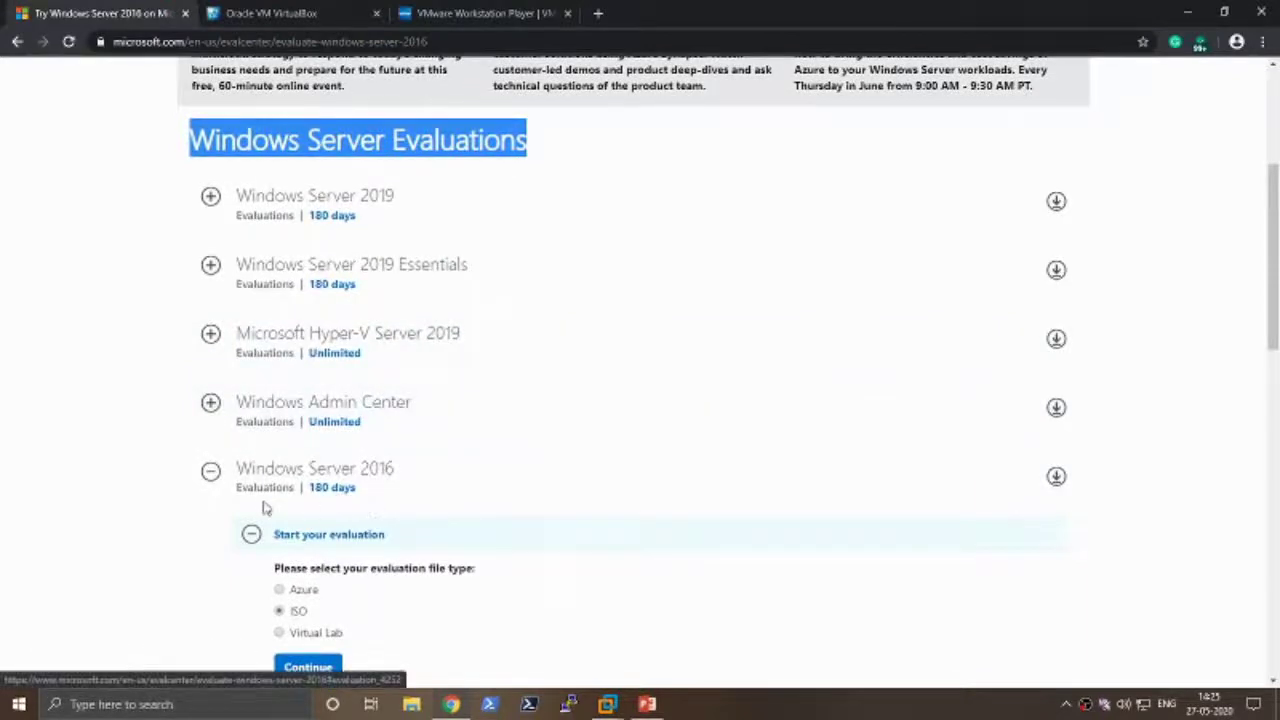
{"action": "scroll", "coordinate": [263, 565], "scroll_direction": "down", "scroll_amount": 2}
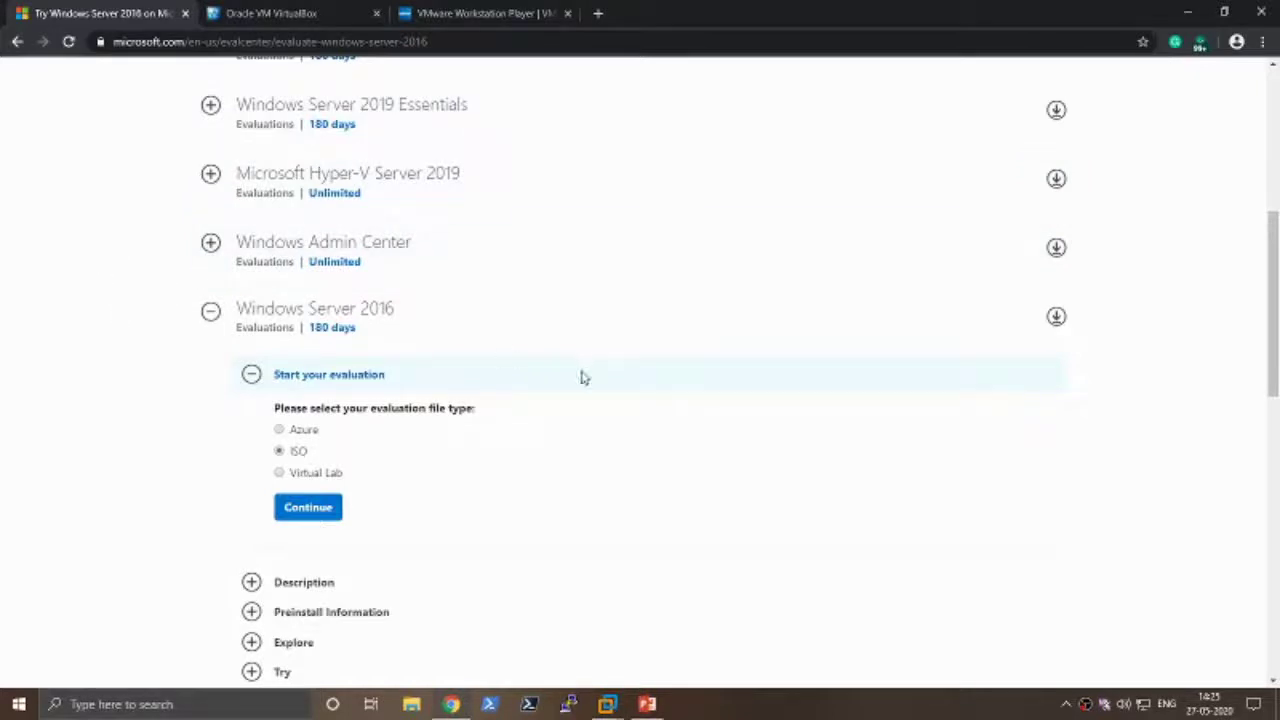
- Flip between the VirtualBox and VMware Workstation Player tabs, then minimize Chrome to reveal VMware Workstation
{"action": "left_click", "coordinate": [287, 10]}
{"action": "left_click", "coordinate": [507, 12]}
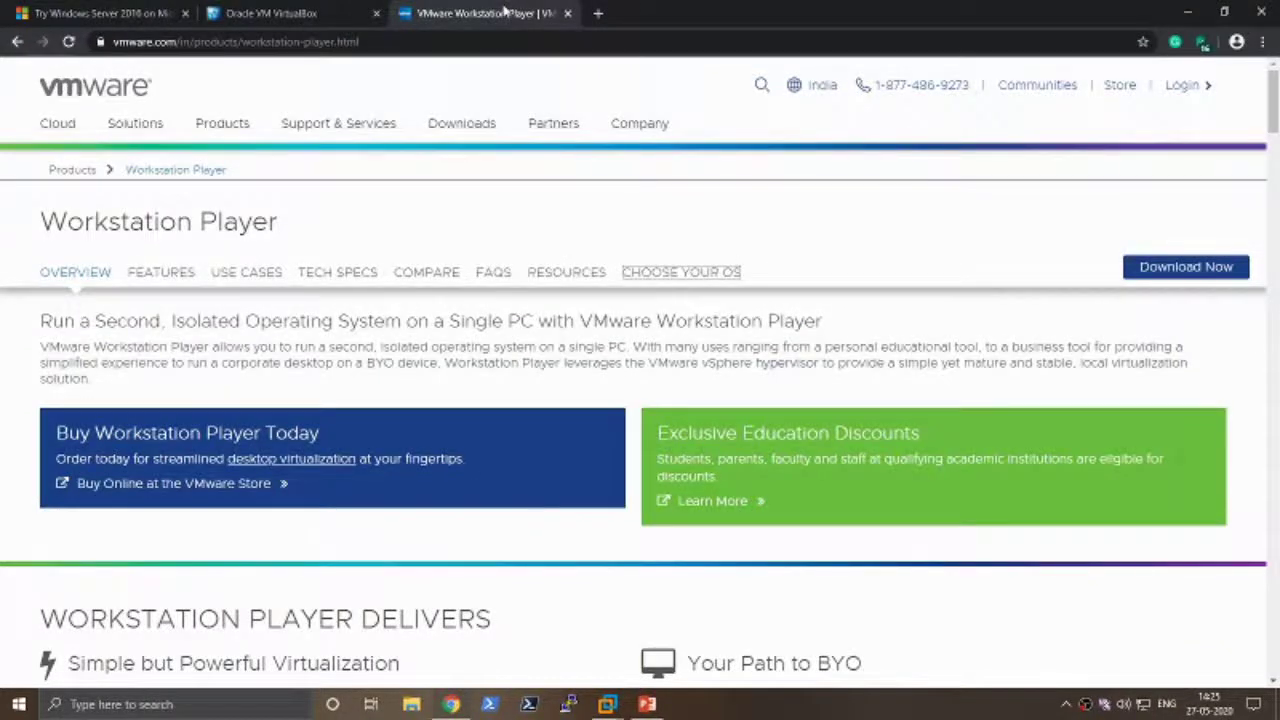
{"action": "left_click", "coordinate": [320, 12]}
{"action": "left_click", "coordinate": [500, 12]}
{"action": "left_click", "coordinate": [323, 10]}
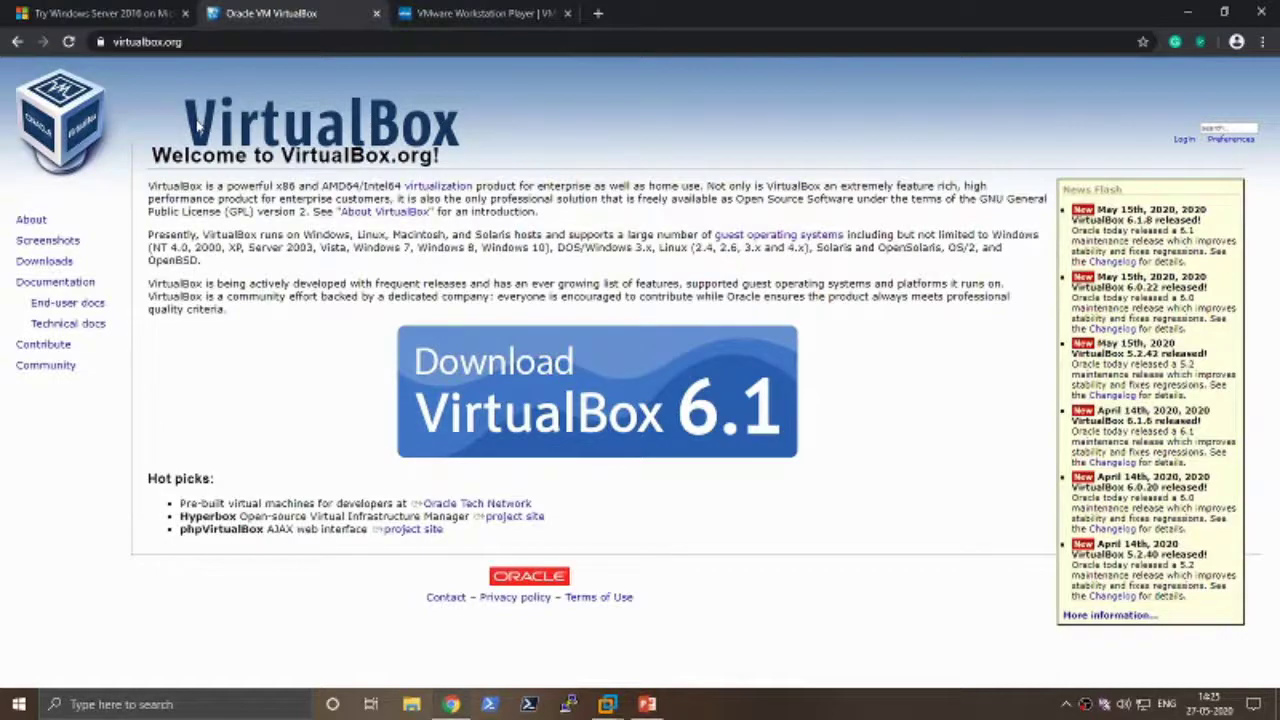
{"action": "left_click", "coordinate": [487, 10]}
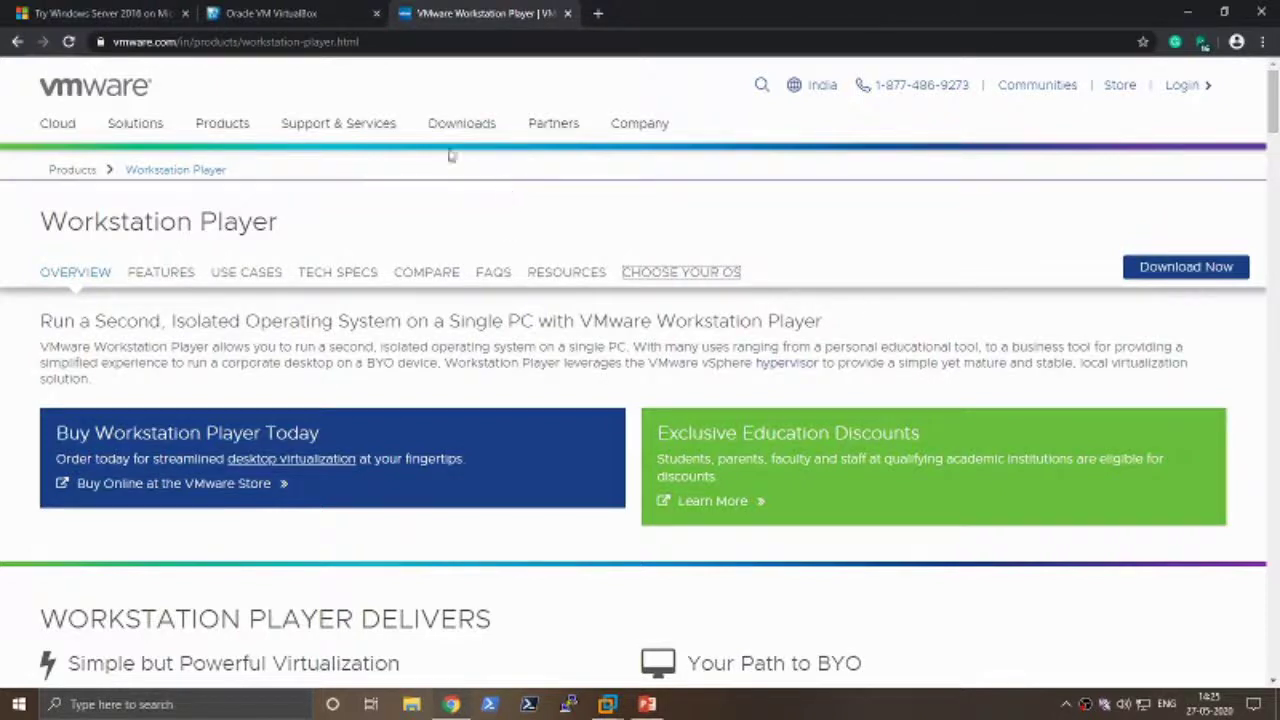
{"action": "mouse_move", "coordinate": [433, 136]}
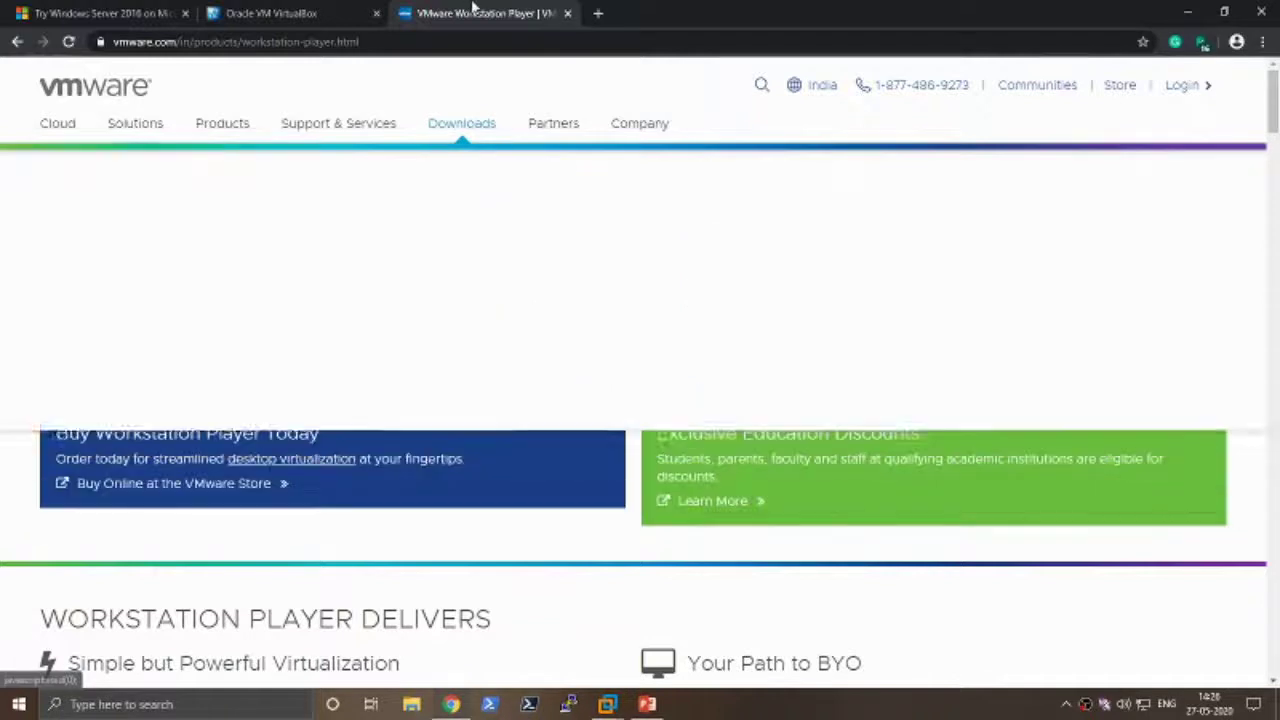
{"action": "left_click", "coordinate": [1189, 13]}
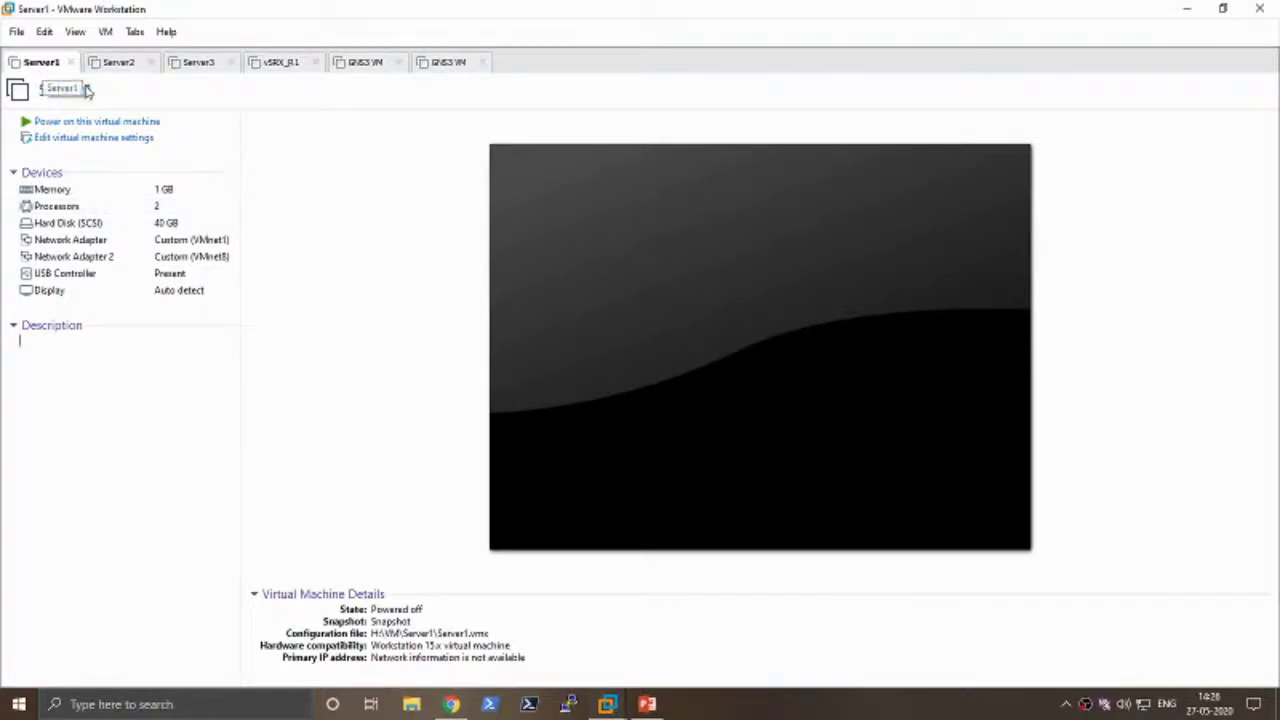
- Start a Typical new virtual machine installing from the detected Debian ISO image
{"action": "left_click", "coordinate": [17, 31]}
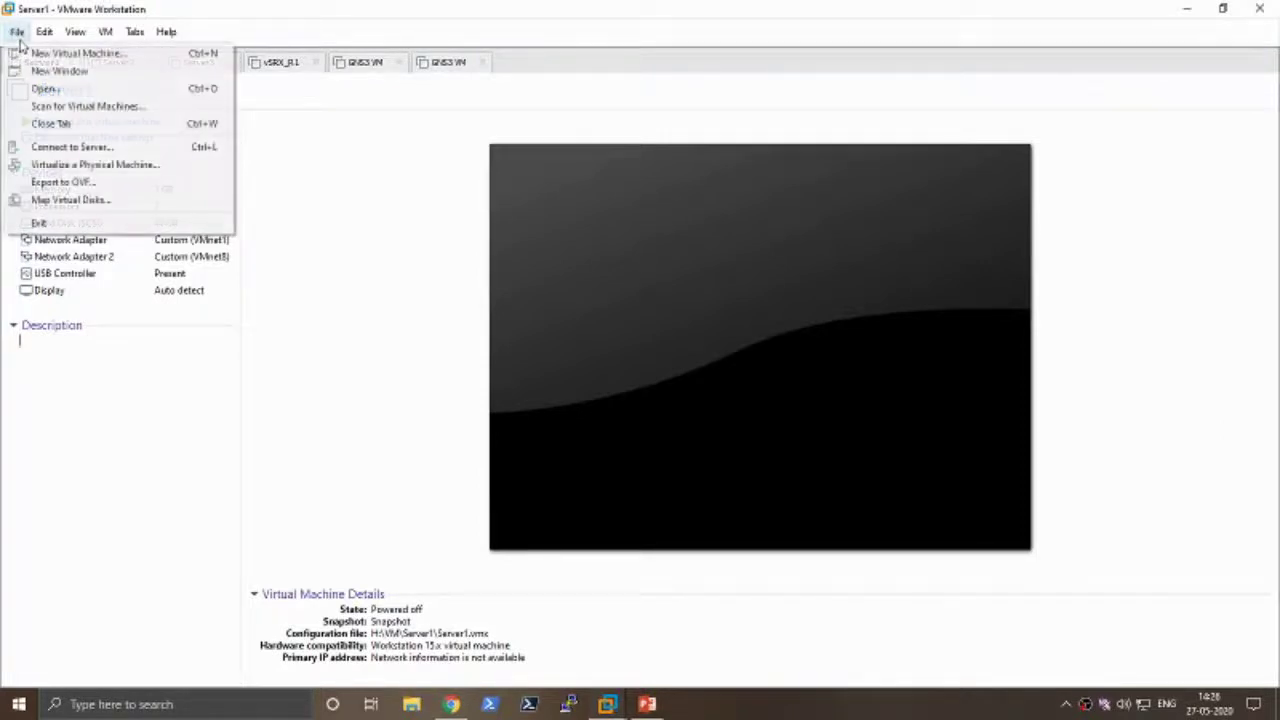
{"action": "left_click", "coordinate": [74, 56]}
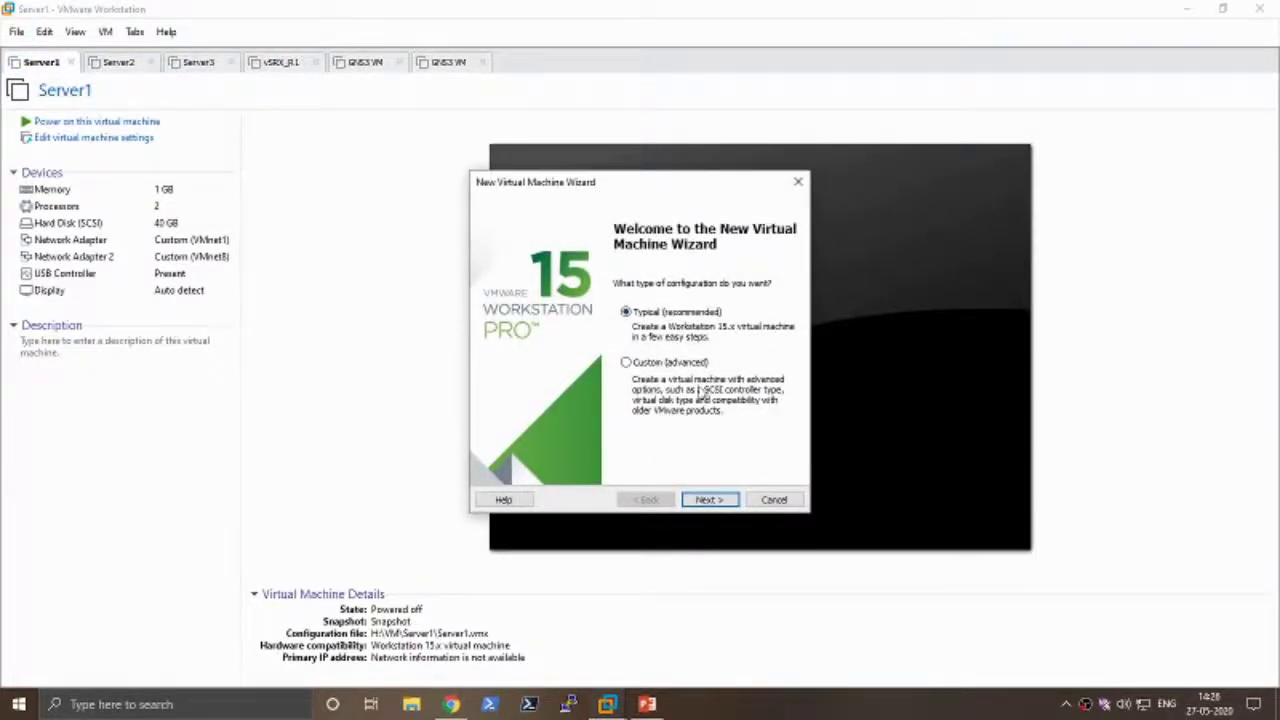
{"action": "left_click", "coordinate": [709, 499]}
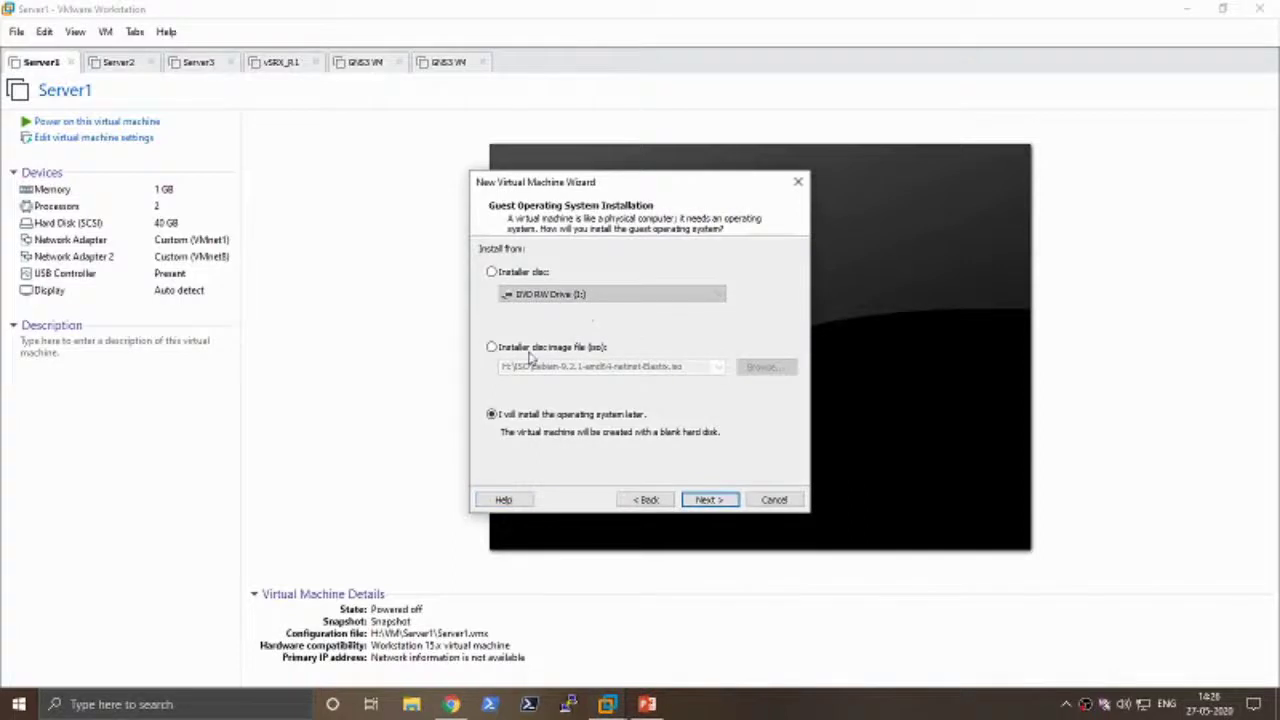
{"action": "left_click", "coordinate": [529, 355]}
{"action": "left_click", "coordinate": [776, 369]}
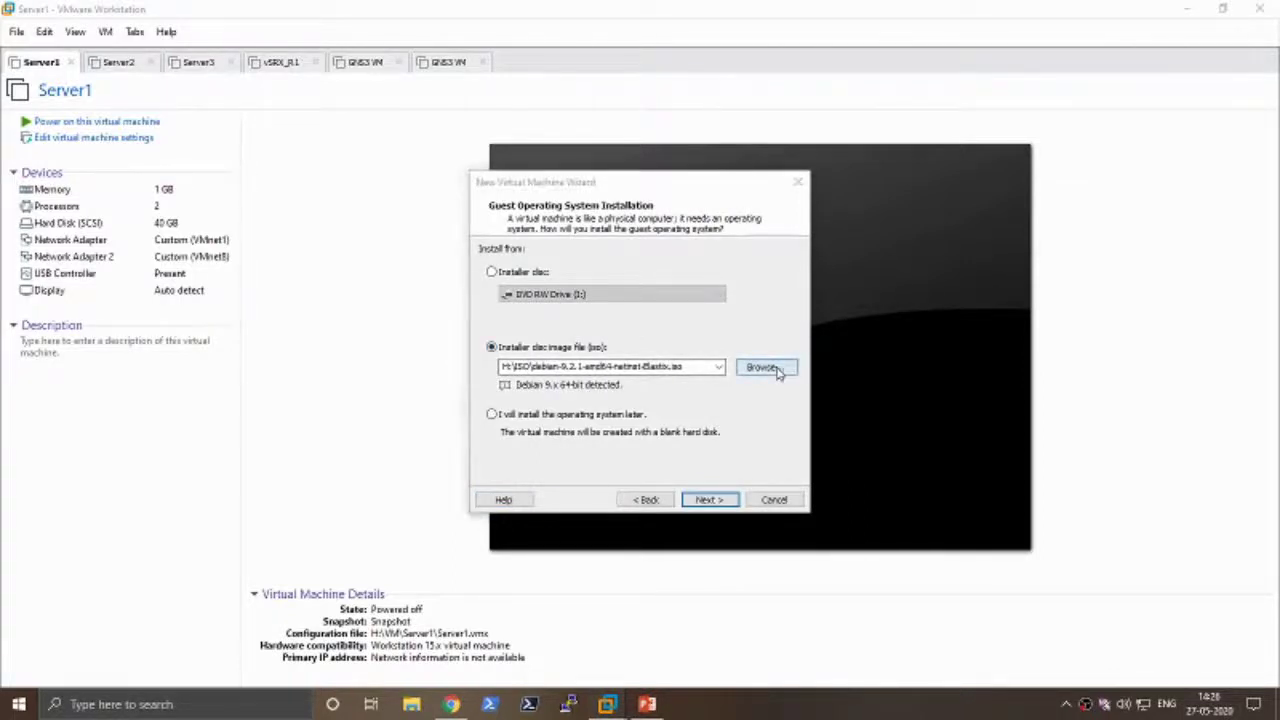
{"action": "left_click", "coordinate": [1051, 551]}
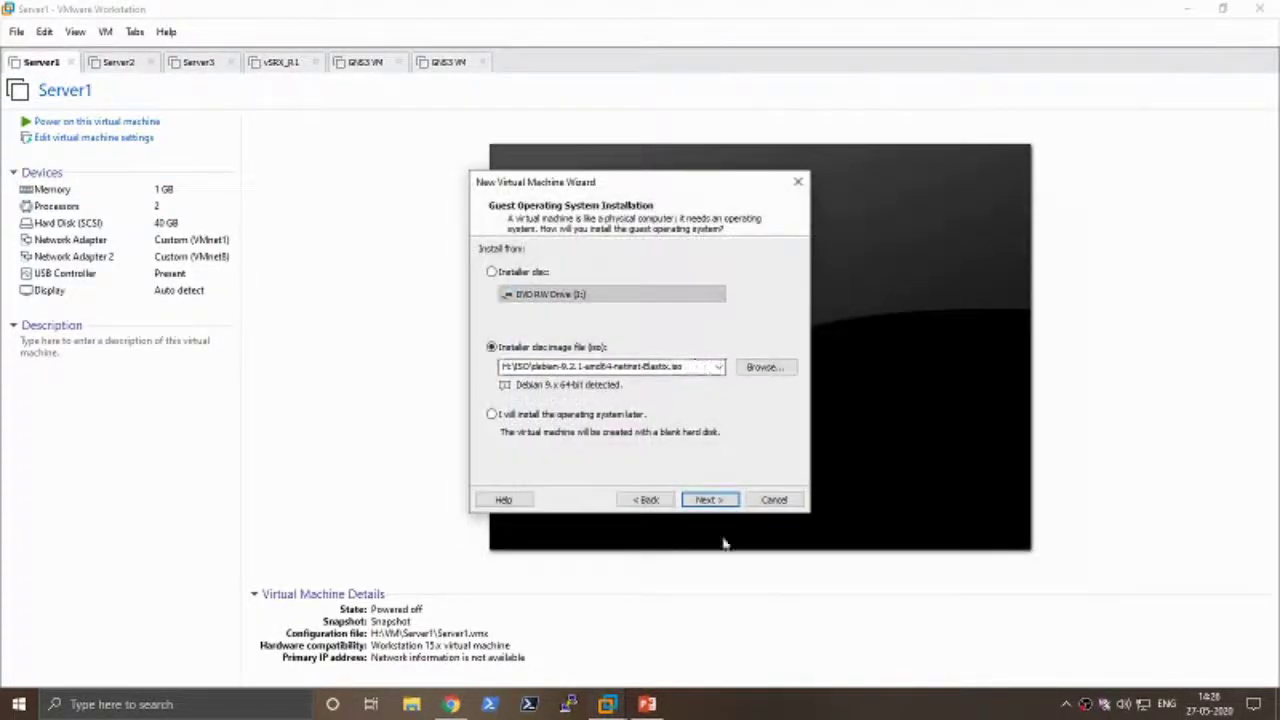
{"action": "left_click", "coordinate": [716, 508]}
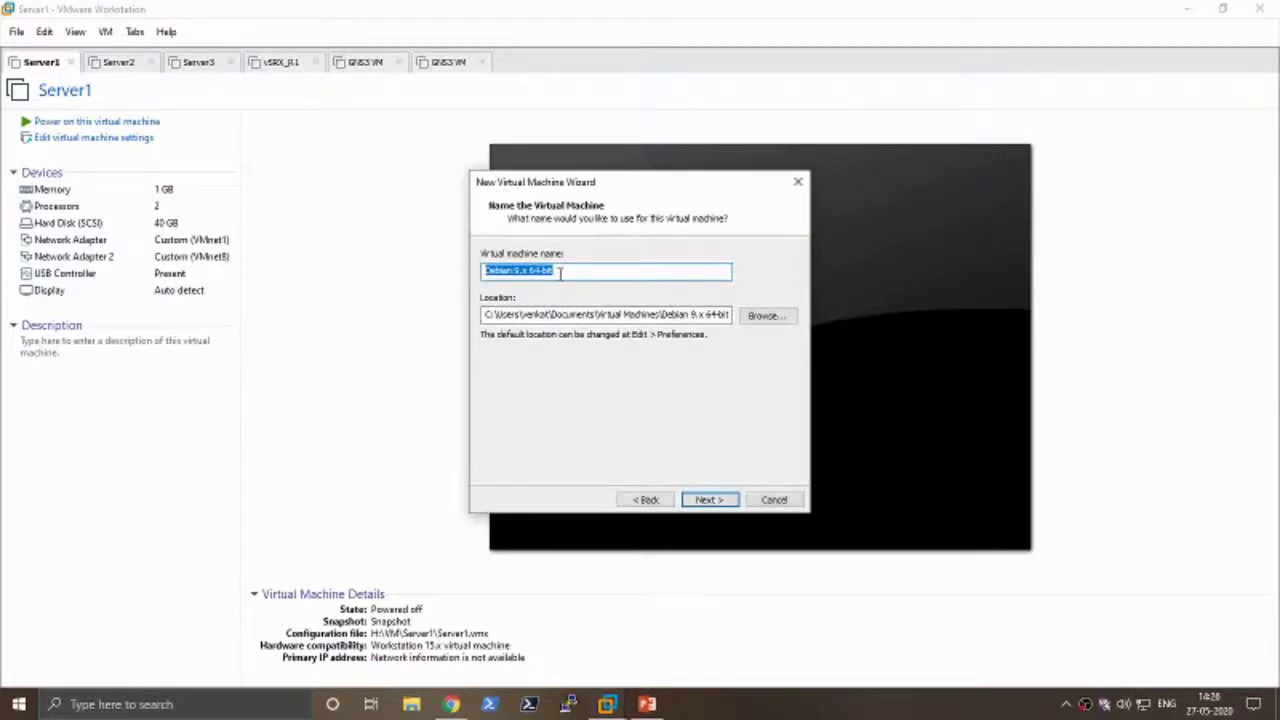
- Keep the default name and location, store the 20 GB disk as a single file, and review the summary
{"action": "left_click_drag", "start_coordinate": [514, 315], "coordinate": [730, 315]}
{"action": "left_click", "coordinate": [731, 504]}
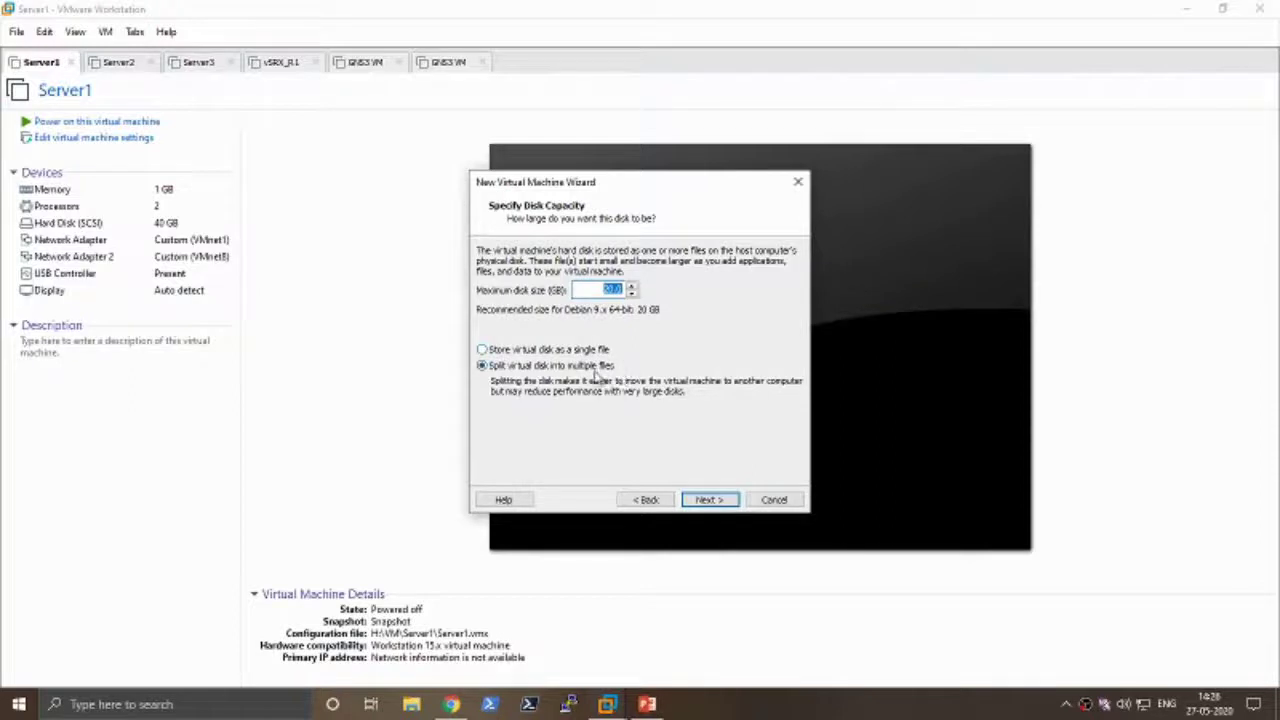
{"action": "left_click", "coordinate": [499, 350]}
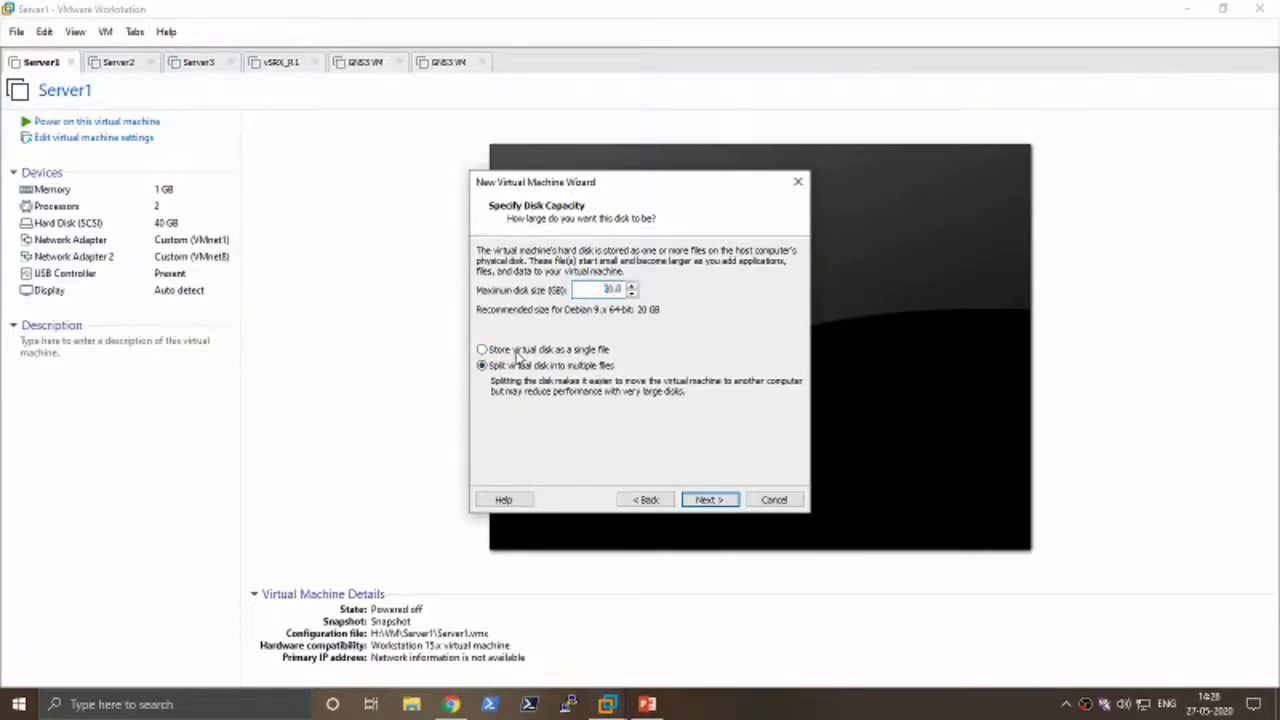
{"action": "left_click", "coordinate": [710, 499]}
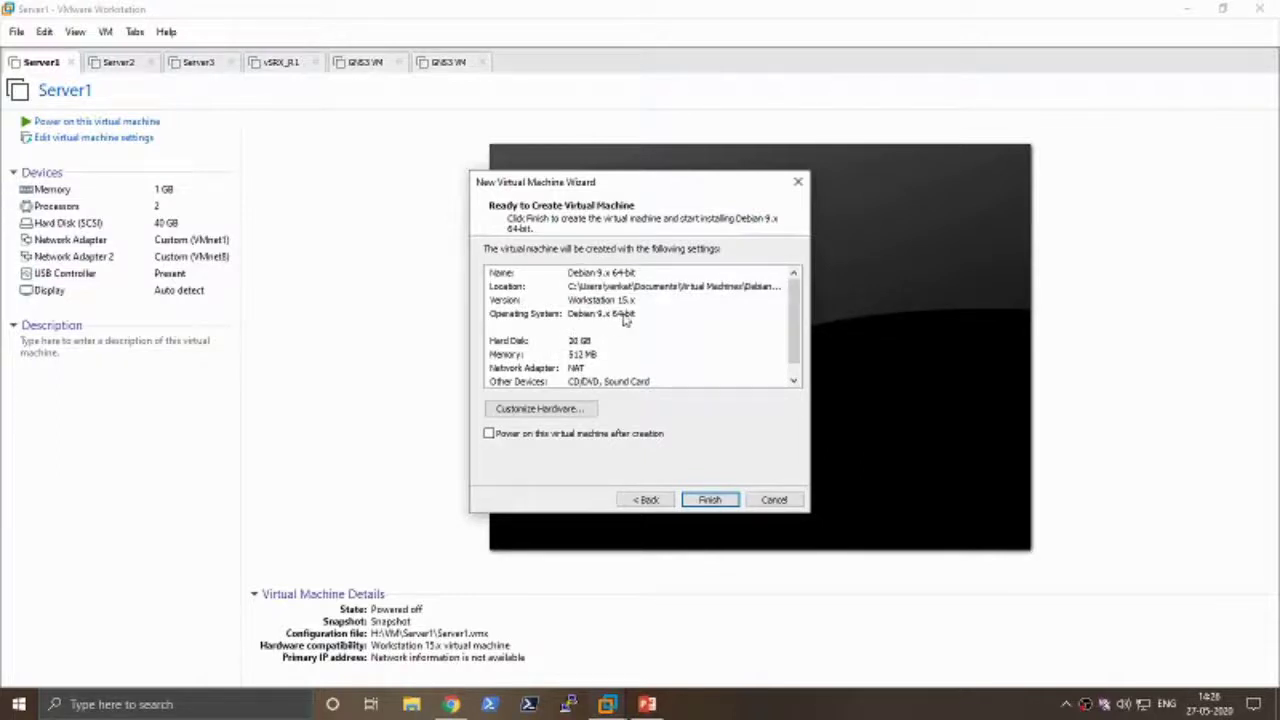
{"action": "scroll", "coordinate": [563, 365], "scroll_direction": "down", "scroll_amount": 1}
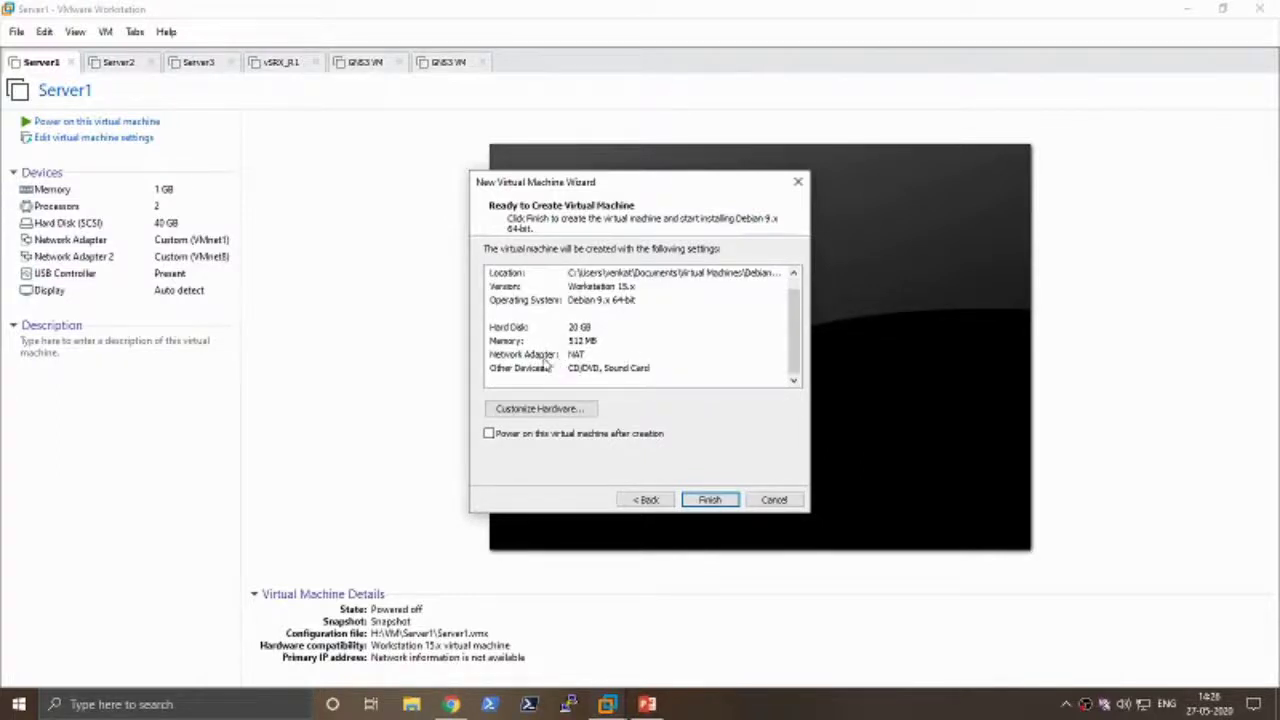
{"action": "left_click", "coordinate": [543, 356]}
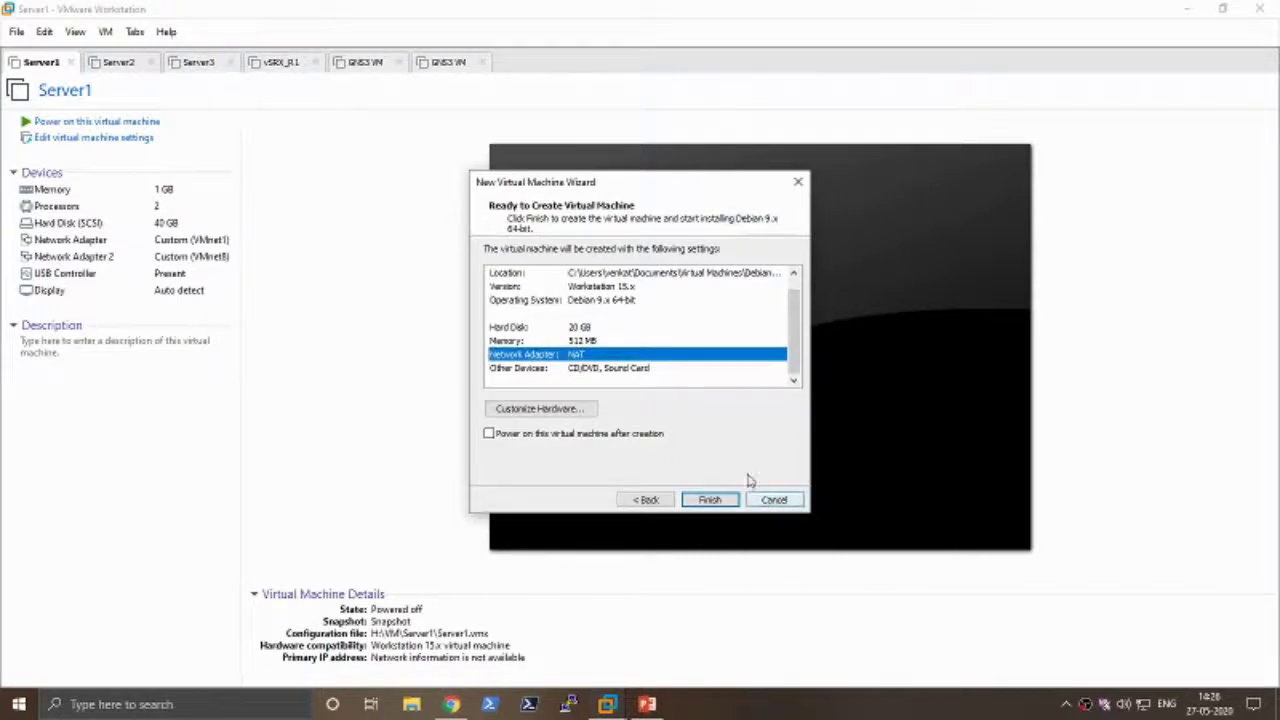
- Customize hardware: memory 892 MB, processors left at 1, network adapter set to Host-only
{"action": "left_click", "coordinate": [583, 412]}
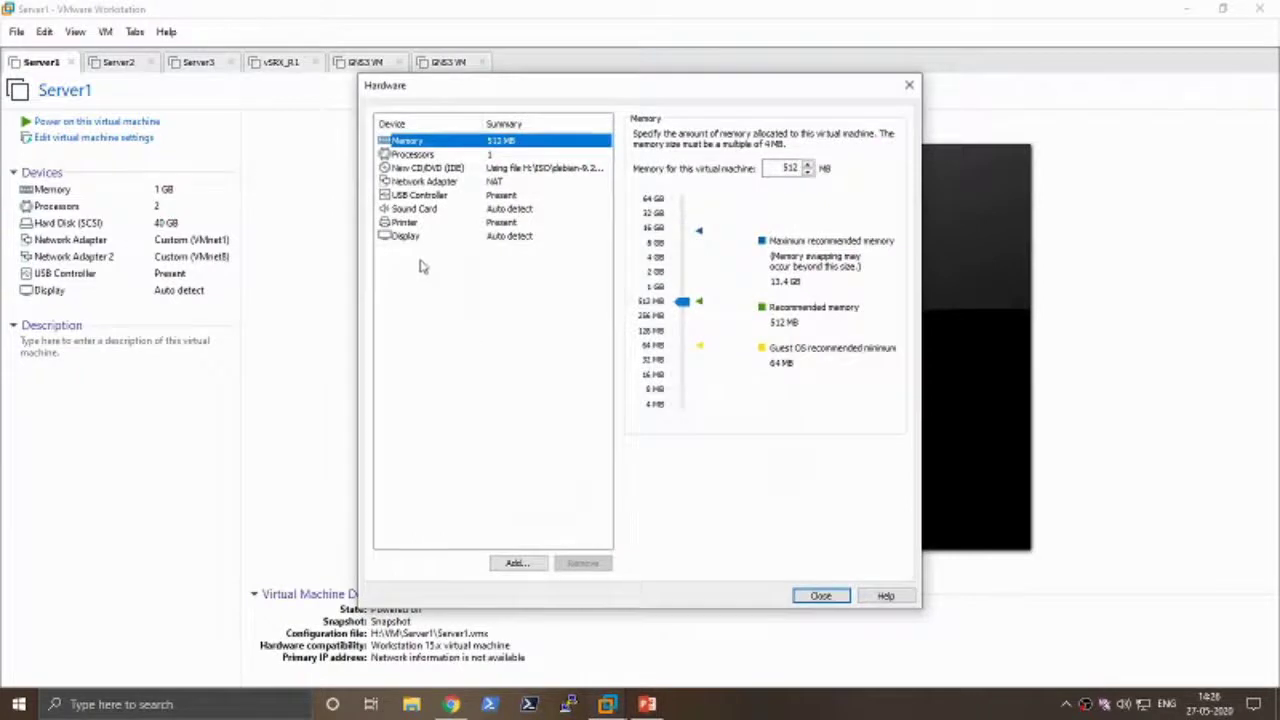
{"action": "mouse_move", "coordinate": [682, 301]}
{"action": "left_mouse_down"}
{"action": "mouse_move", "coordinate": [682, 247]}
{"action": "mouse_move", "coordinate": [682, 290]}
{"action": "left_mouse_up"}
{"action": "left_click", "coordinate": [437, 156]}
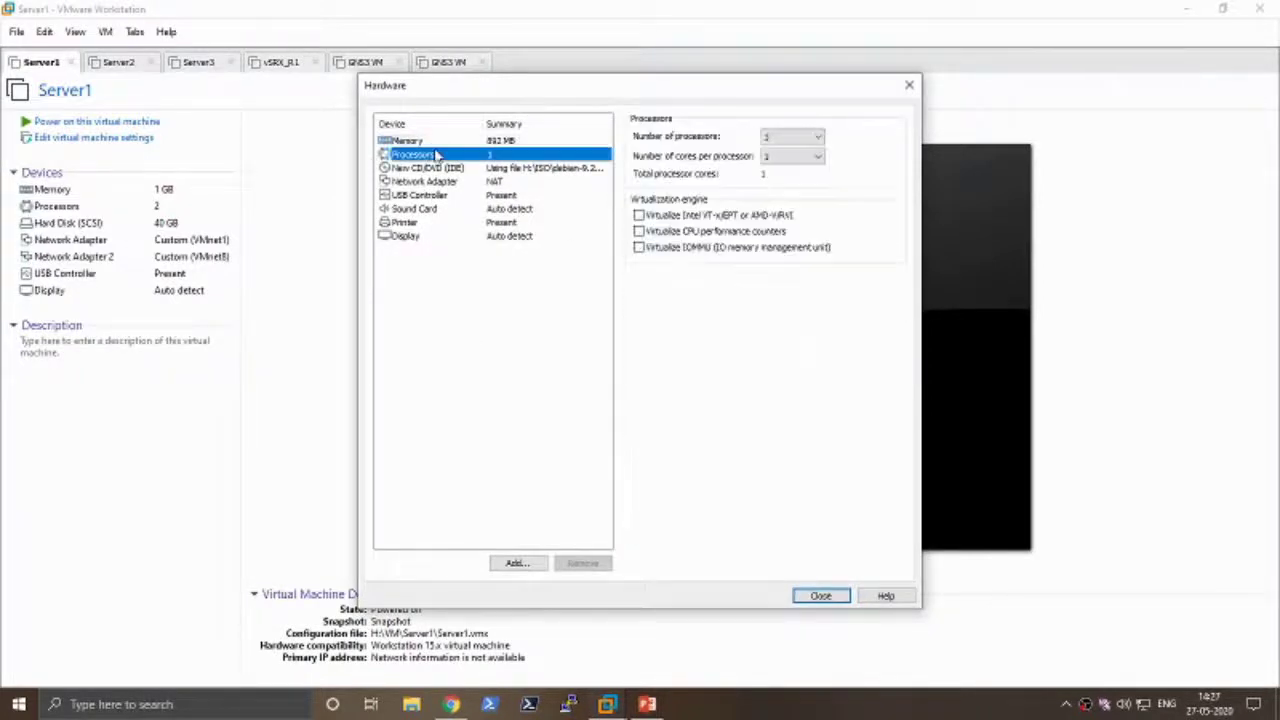
{"action": "left_click", "coordinate": [806, 136]}
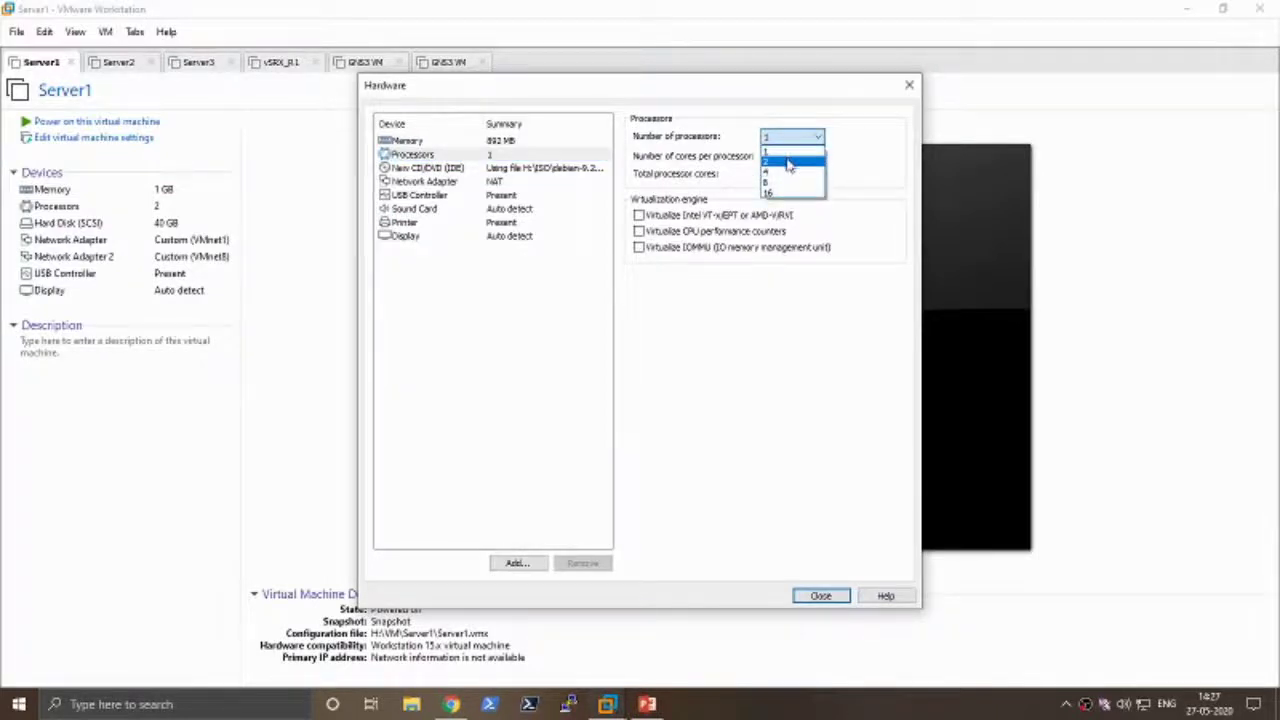
{"action": "left_click", "coordinate": [790, 151]}
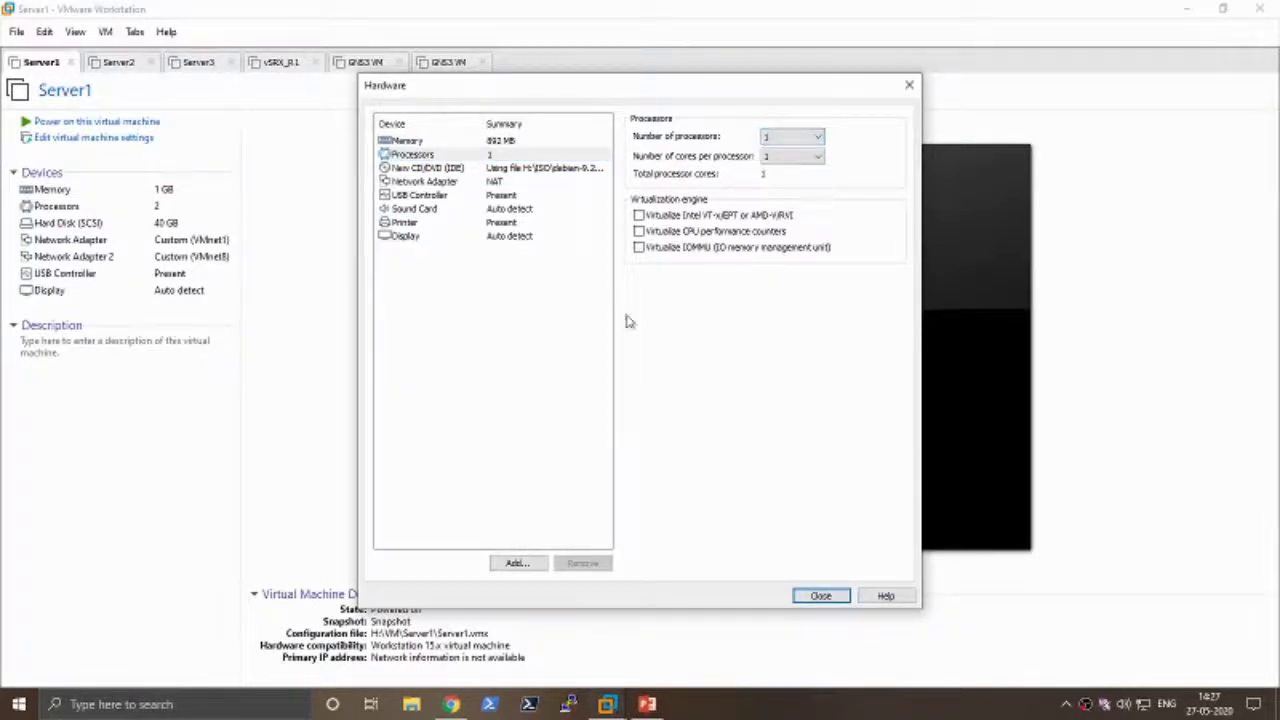
{"action": "left_click", "coordinate": [443, 186]}
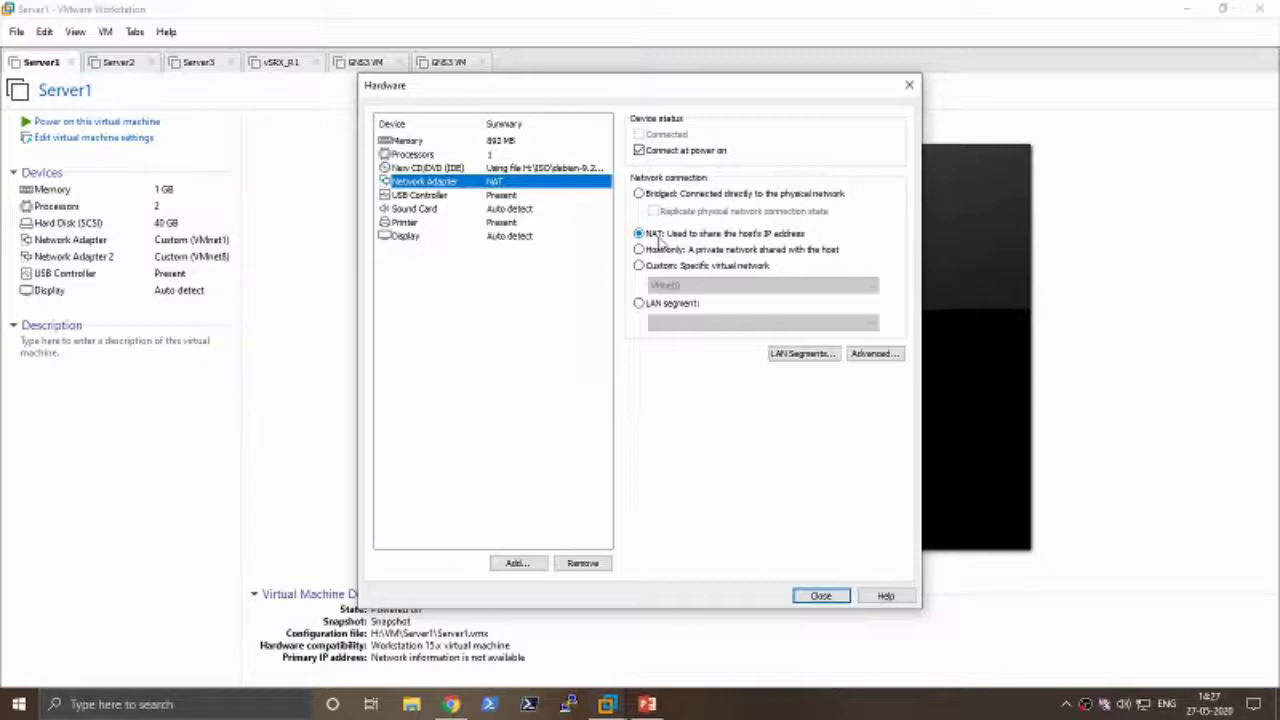
{"action": "left_click", "coordinate": [655, 251]}
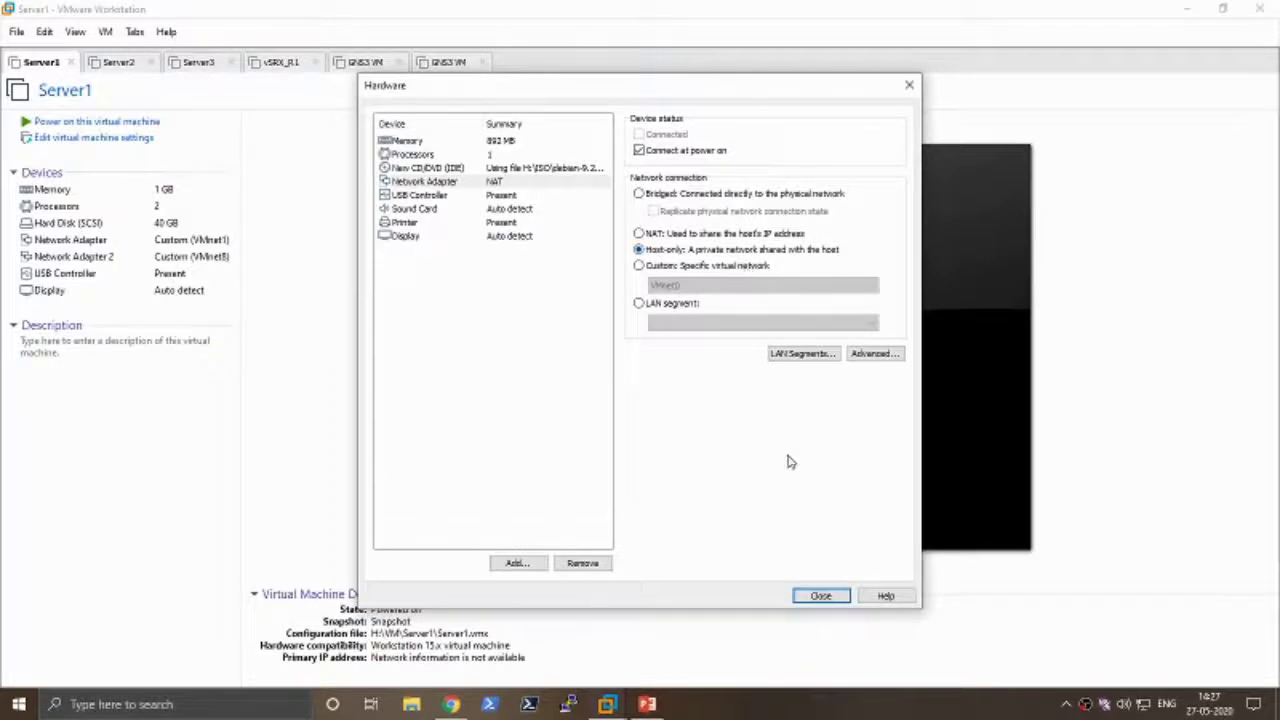
- Apply the hardware changes, close the wizard, and open Edit > Virtual Network Editor
{"action": "left_click", "coordinate": [820, 595]}
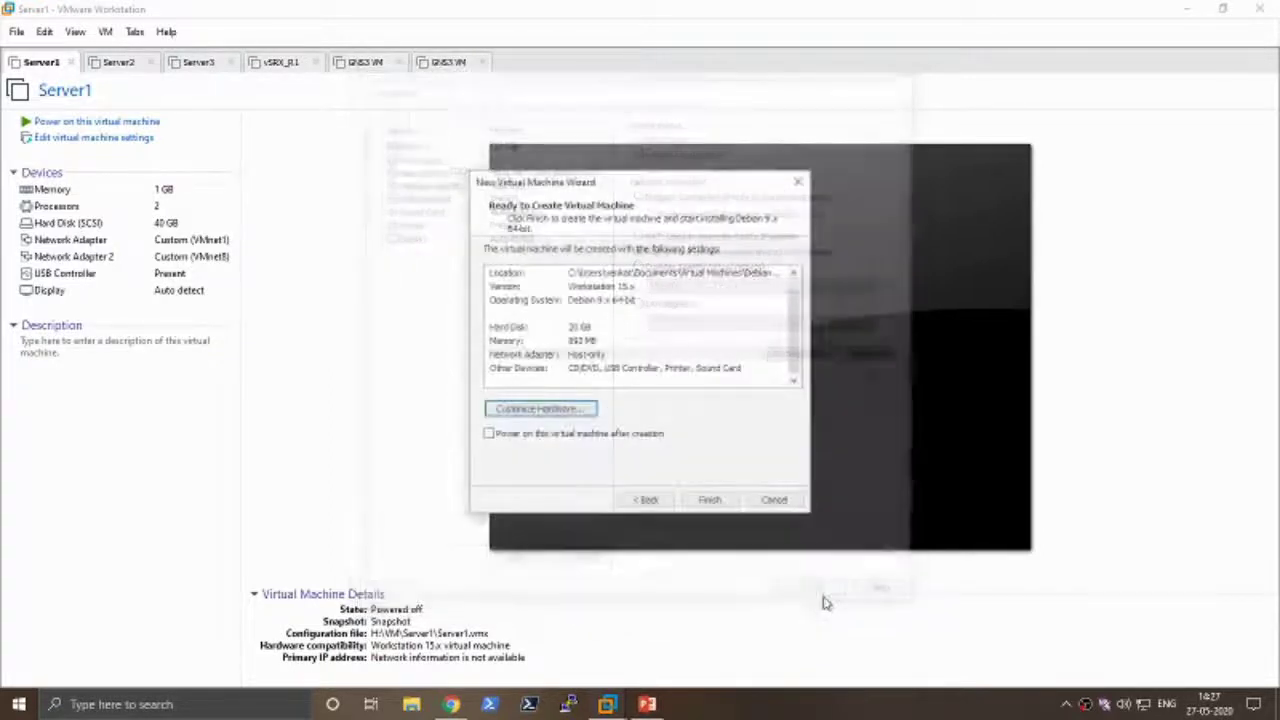
{"action": "left_click", "coordinate": [46, 36]}
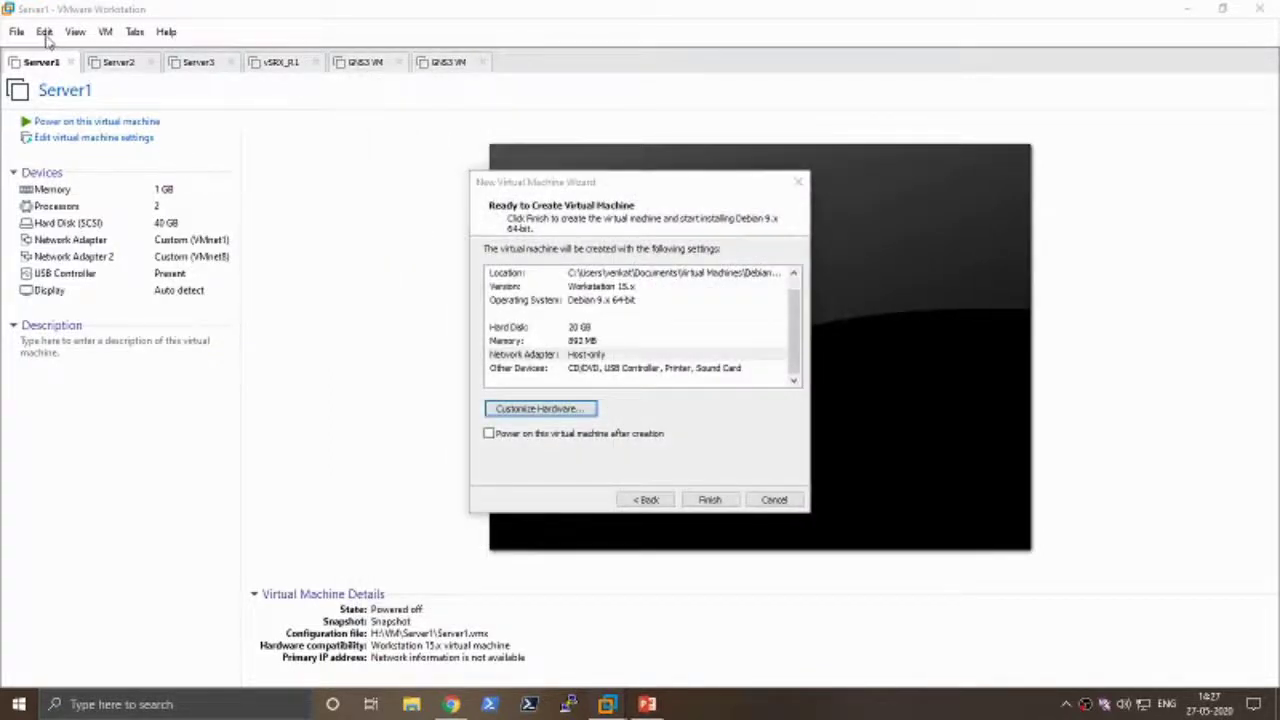
{"action": "left_click", "coordinate": [773, 499]}
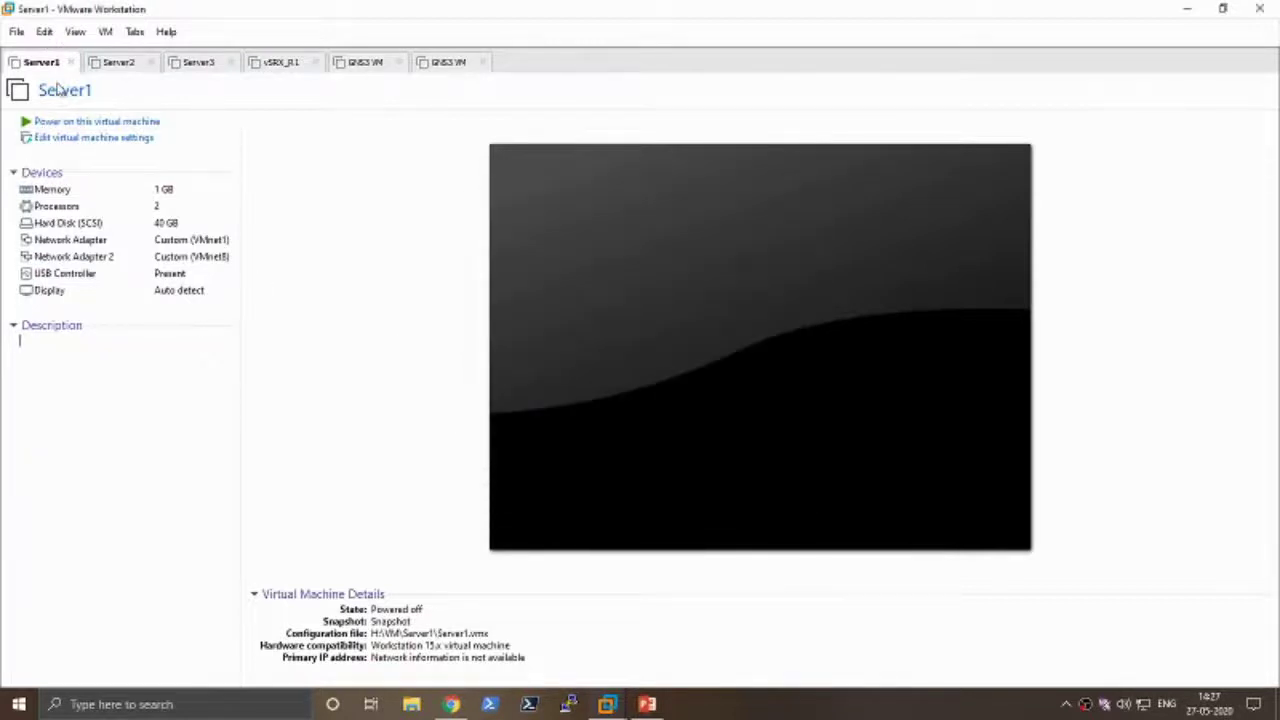
{"action": "left_click", "coordinate": [45, 31]}
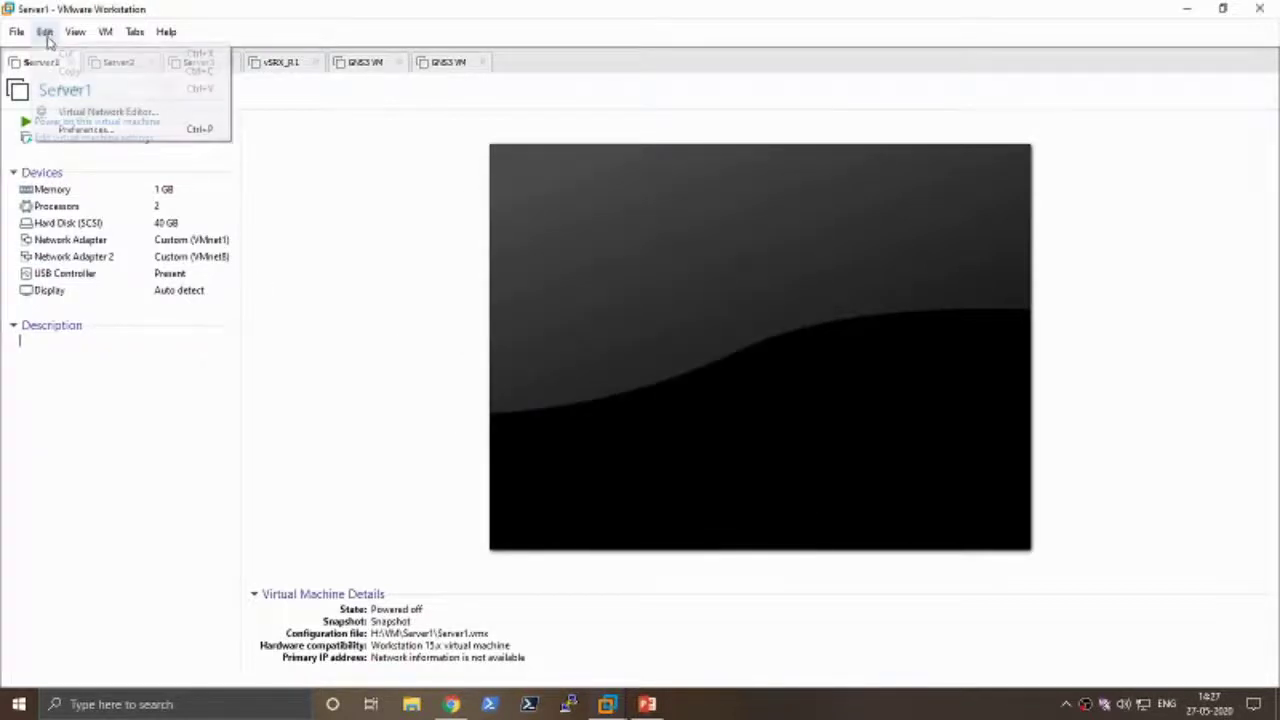
{"action": "left_click", "coordinate": [97, 115]}
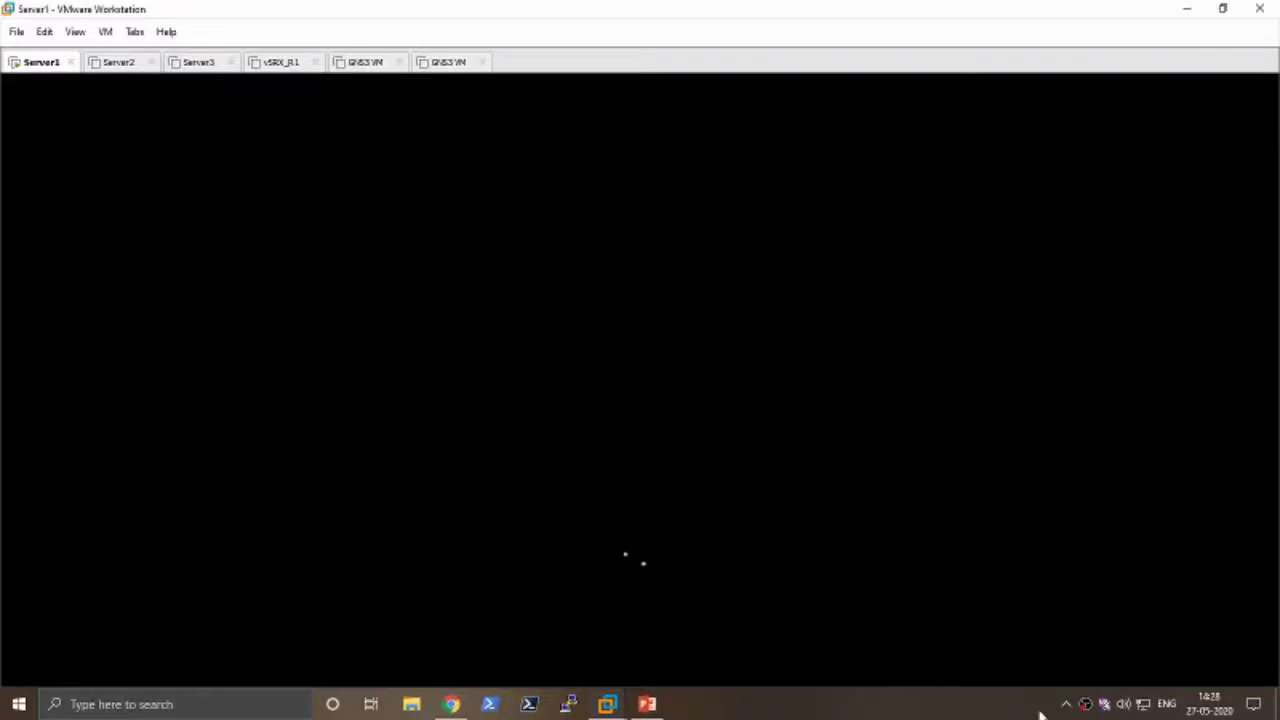
- Focus the Server1 console and wait for the reboot to reach the Windows lock screen
{"action": "right_click", "coordinate": [1087, 703]}
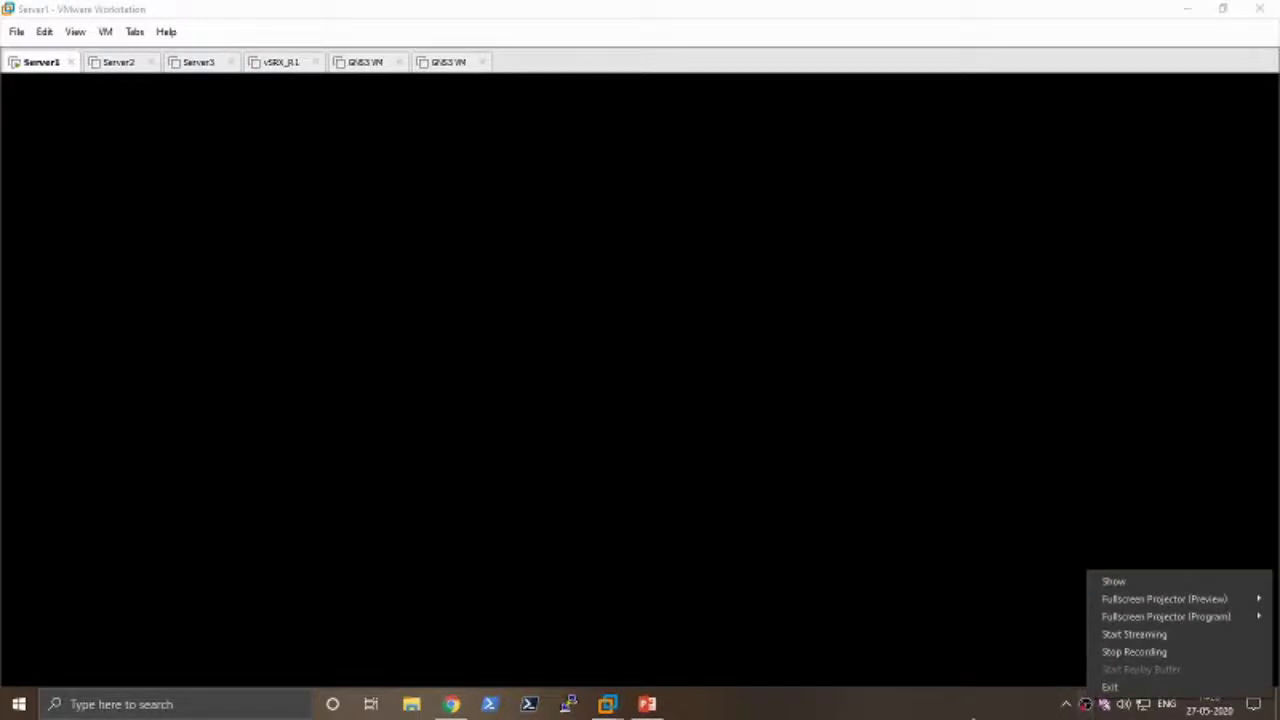
{"action": "left_click", "coordinate": [720, 448]}
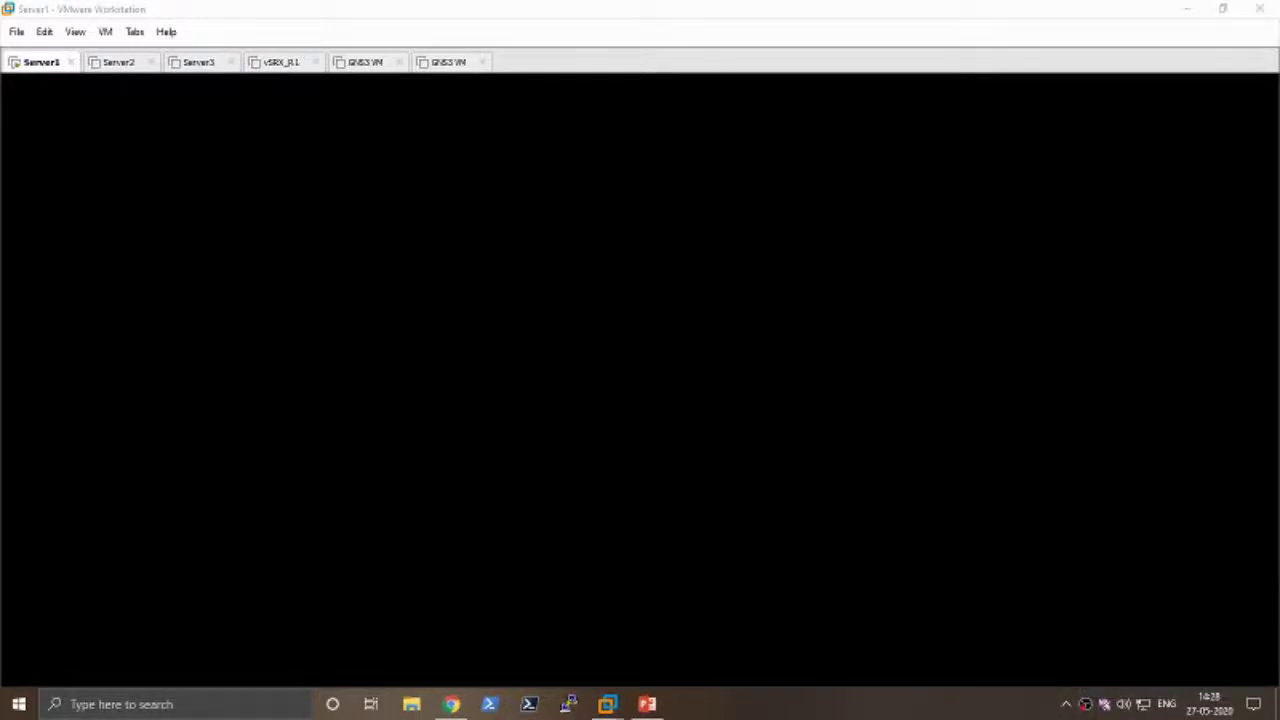
{"action": "left_click", "coordinate": [720, 448]}
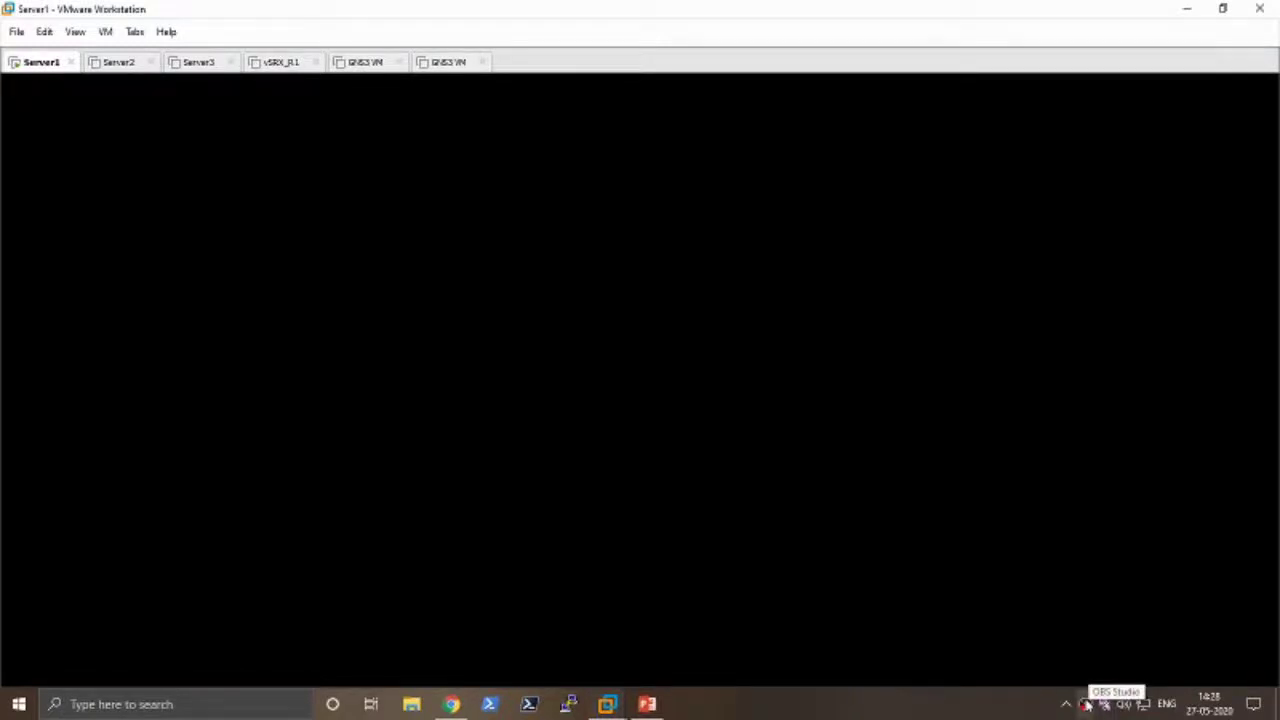
{"action": "right_click", "coordinate": [1088, 700]}
{"action": "left_click", "coordinate": [1040, 706]}
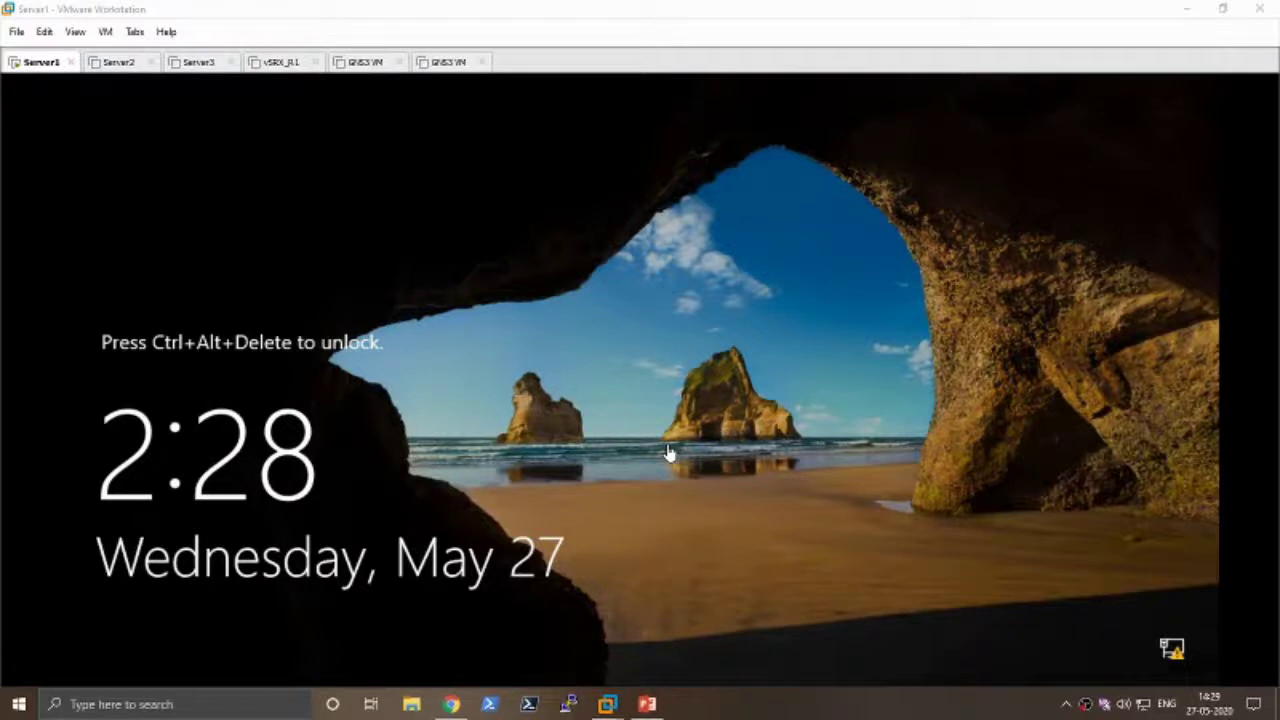
- Send Ctrl+Alt+Insert to Server1 and sign in as Administrator with the account password
{"action": "left_click", "coordinate": [624, 454]}
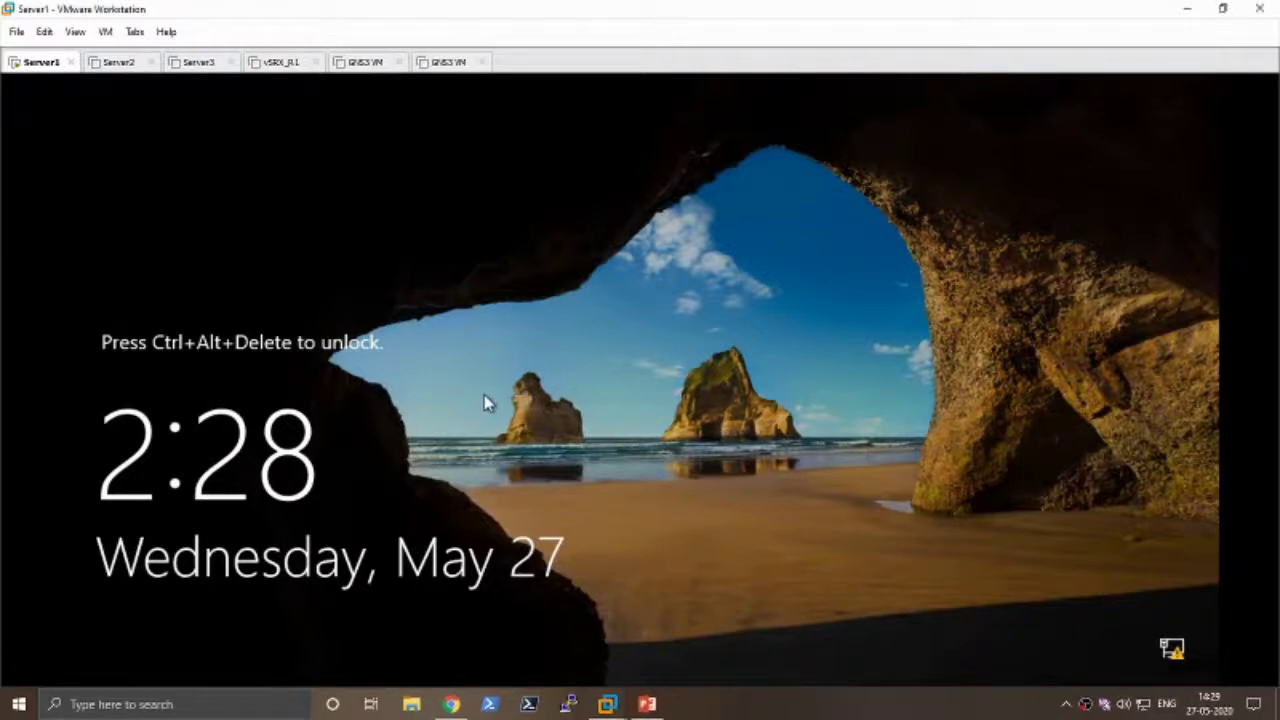
{"action": "key", "text": "ctrl+alt+Insert"}
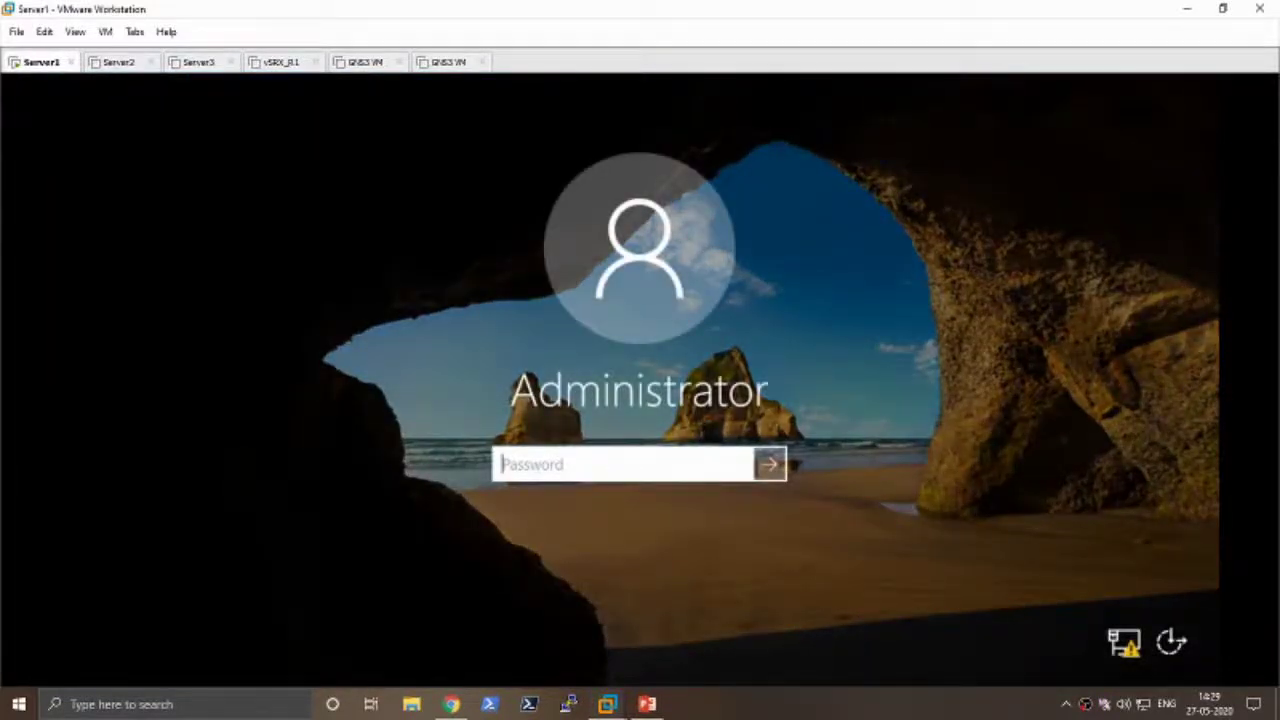
{"action": "type", "text": "••••••••••"}
{"action": "key", "text": "Return"}
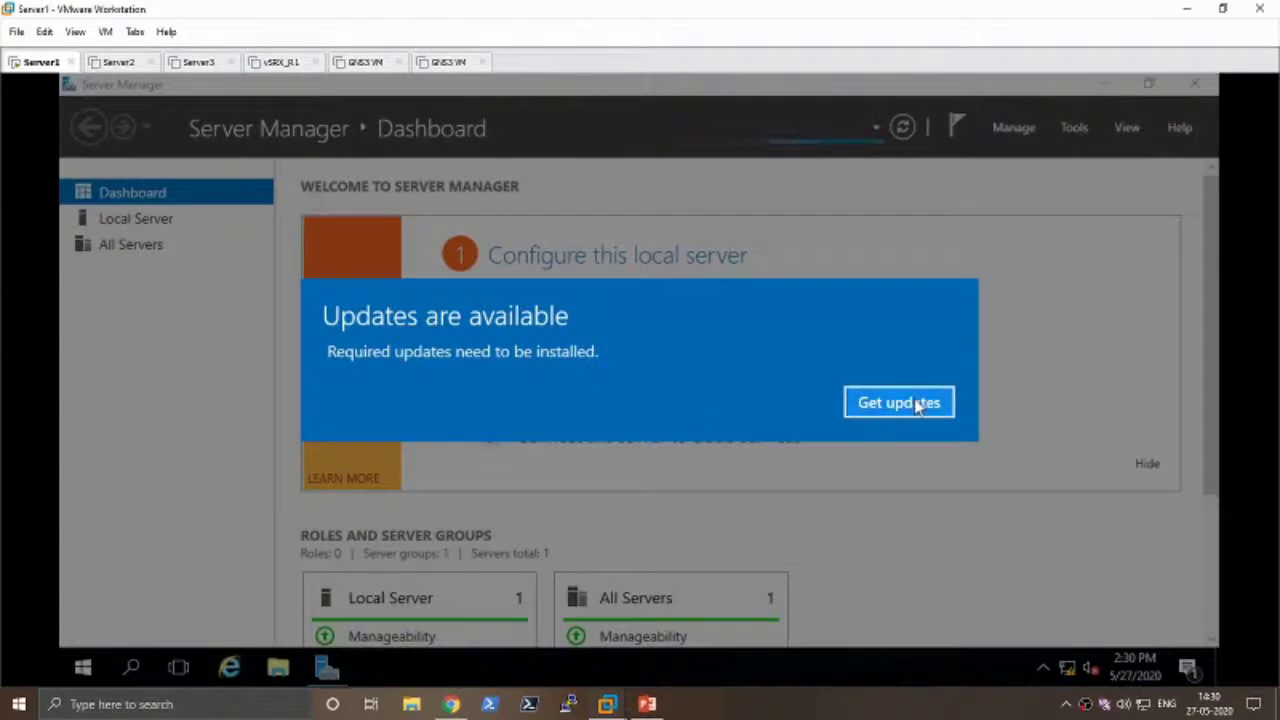
- Dismiss the updates notice, refresh the desktop, restore Server Manager and close the Settings window
{"action": "left_click", "coordinate": [946, 408]}
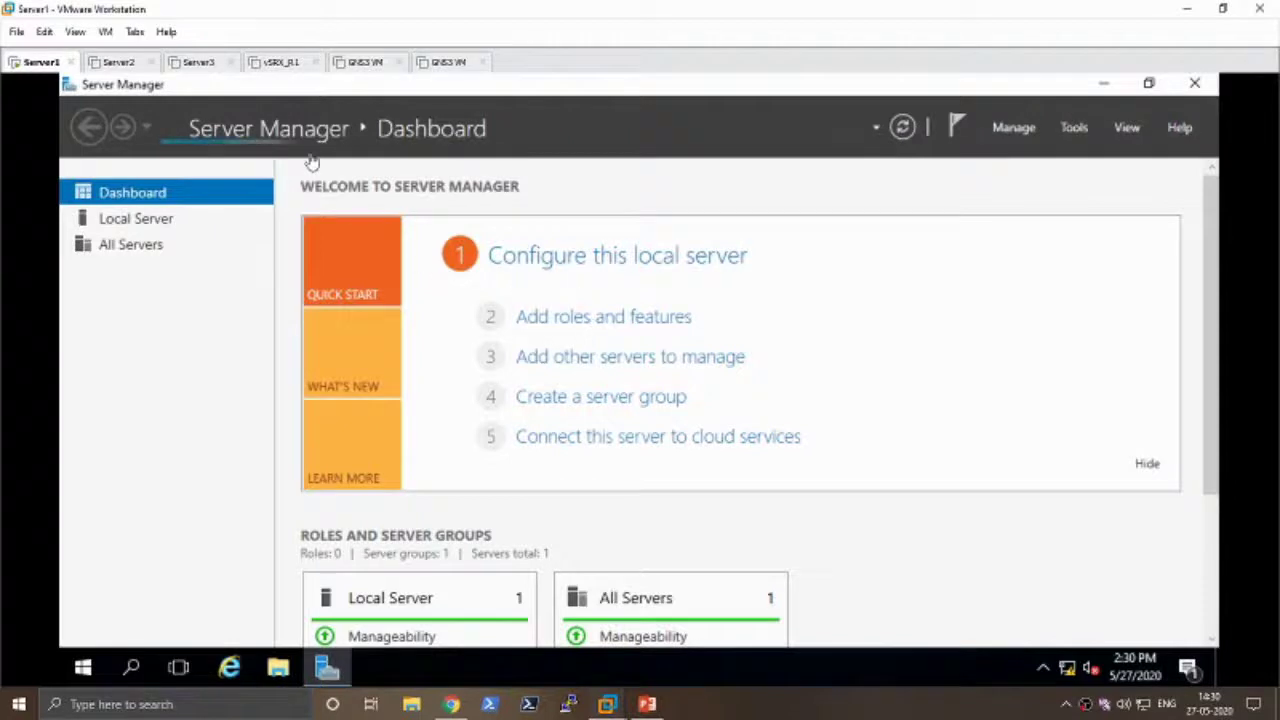
{"action": "left_click", "coordinate": [1105, 86]}
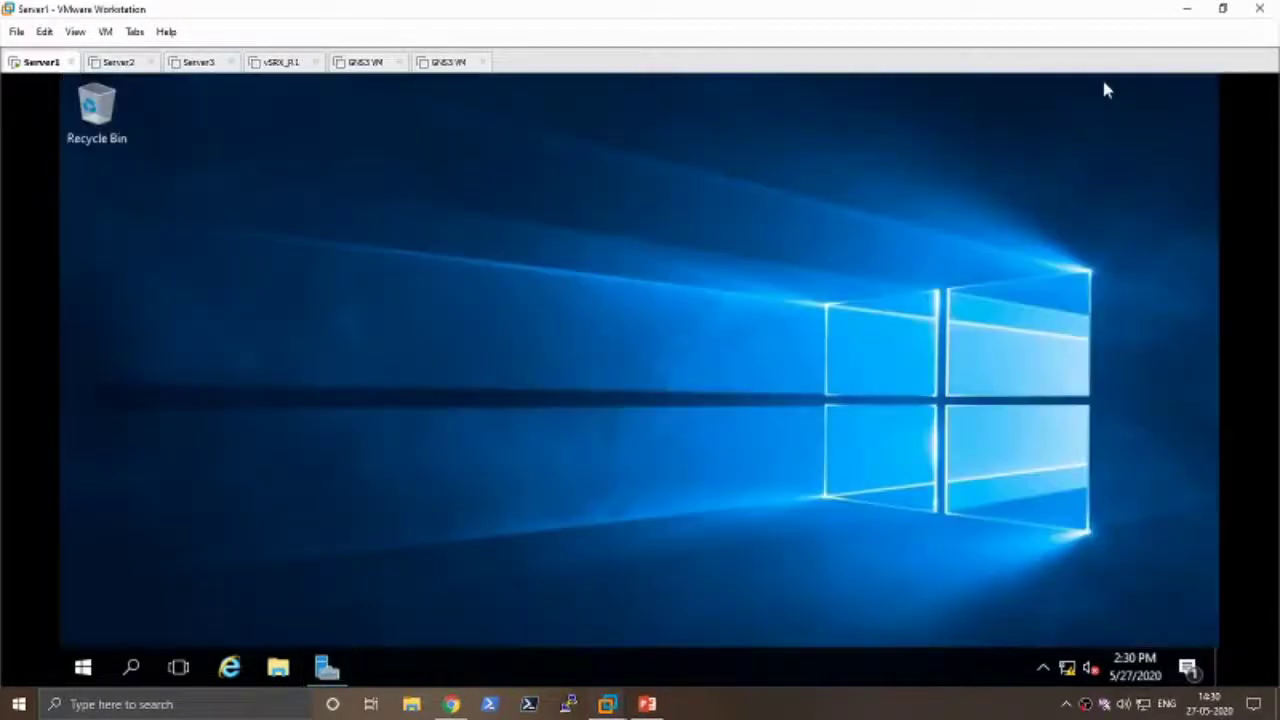
{"action": "right_click", "coordinate": [715, 202]}
{"action": "left_click", "coordinate": [760, 262]}
{"action": "right_click", "coordinate": [695, 245]}
{"action": "left_click", "coordinate": [722, 308]}
{"action": "left_click", "coordinate": [328, 667]}
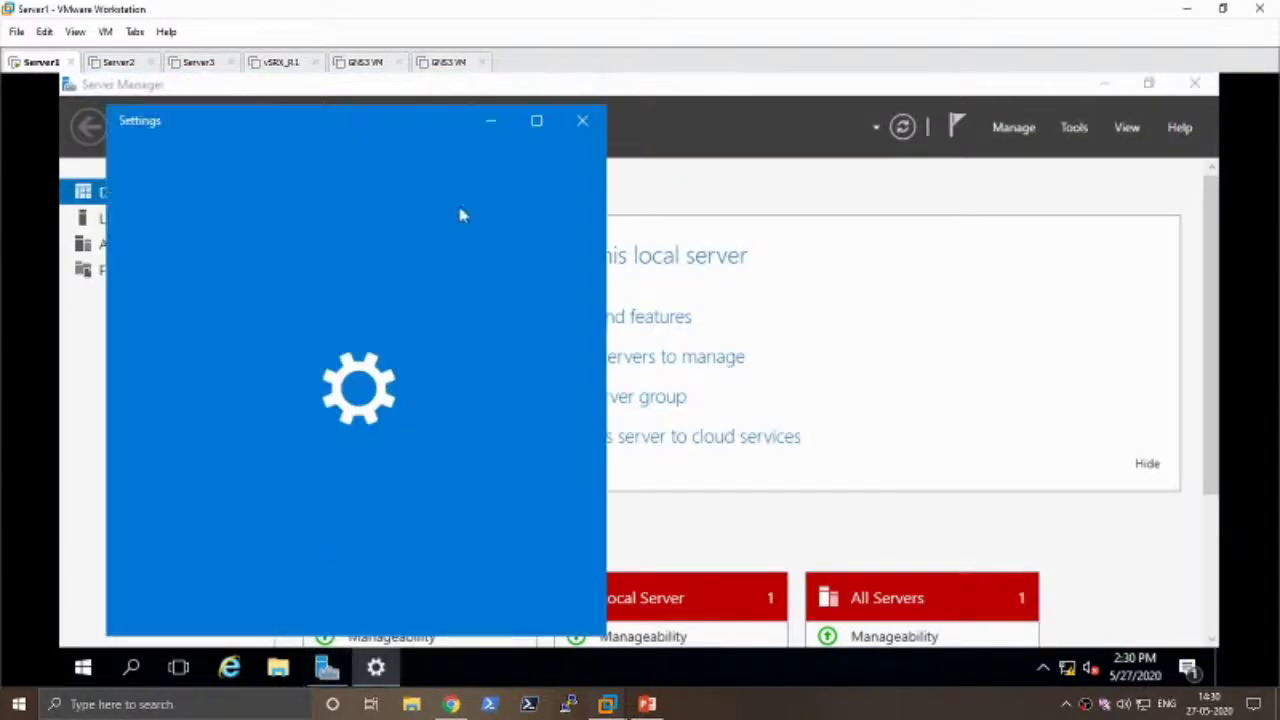
{"action": "left_click", "coordinate": [584, 122]}
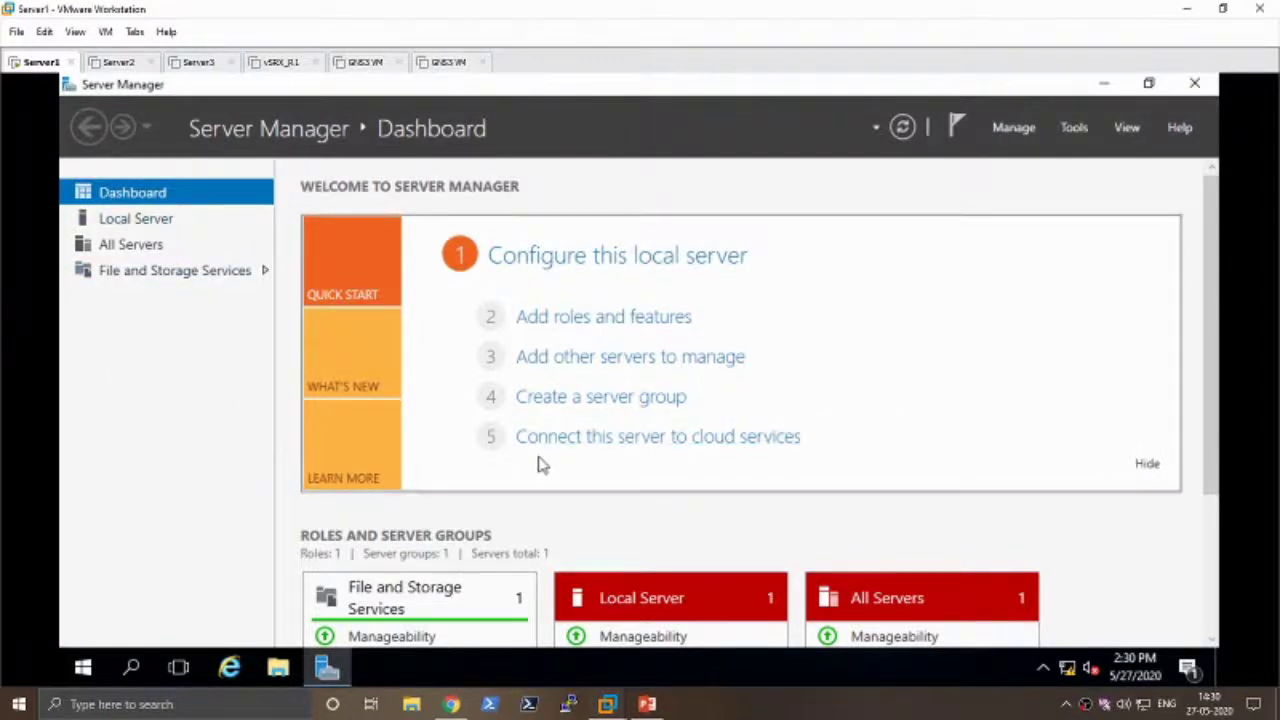
{"action": "left_click_drag", "start_coordinate": [1217, 423], "coordinate": [1220, 571]}
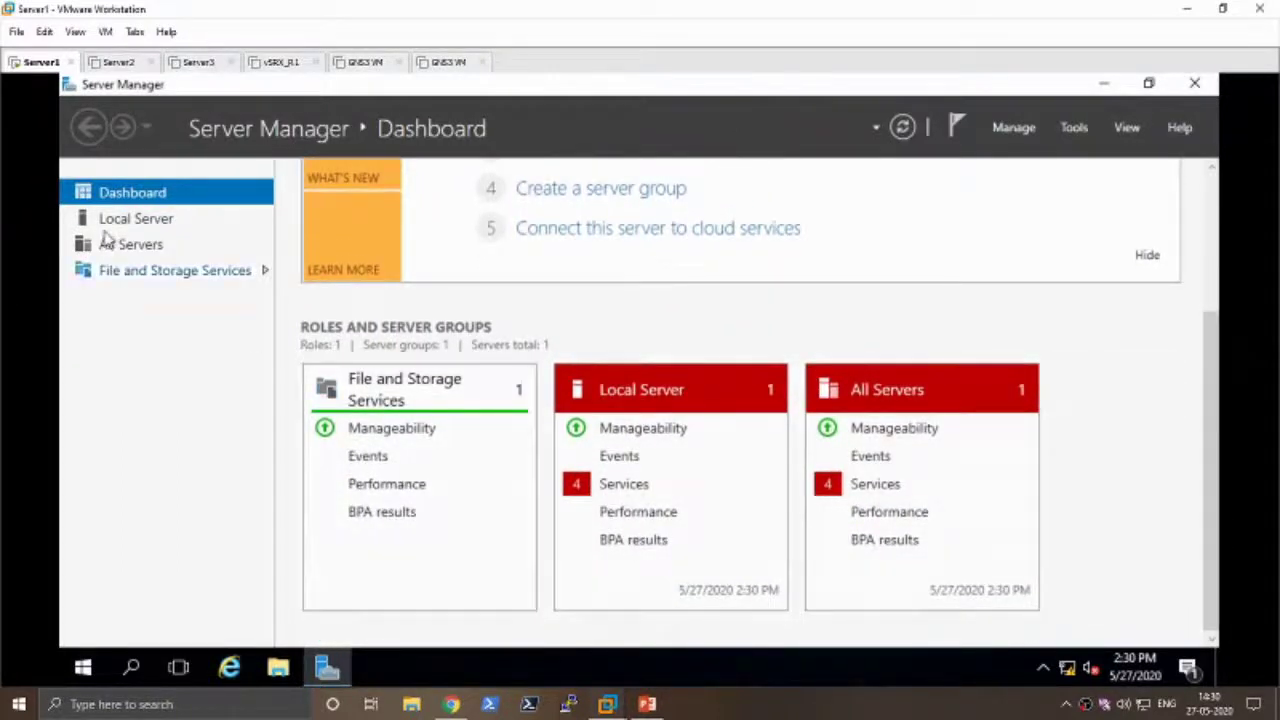
- Select Local Server in Server Manager to show SERVER1's computer name, workgroup and Ethernet0 settings
{"action": "left_click", "coordinate": [128, 222]}
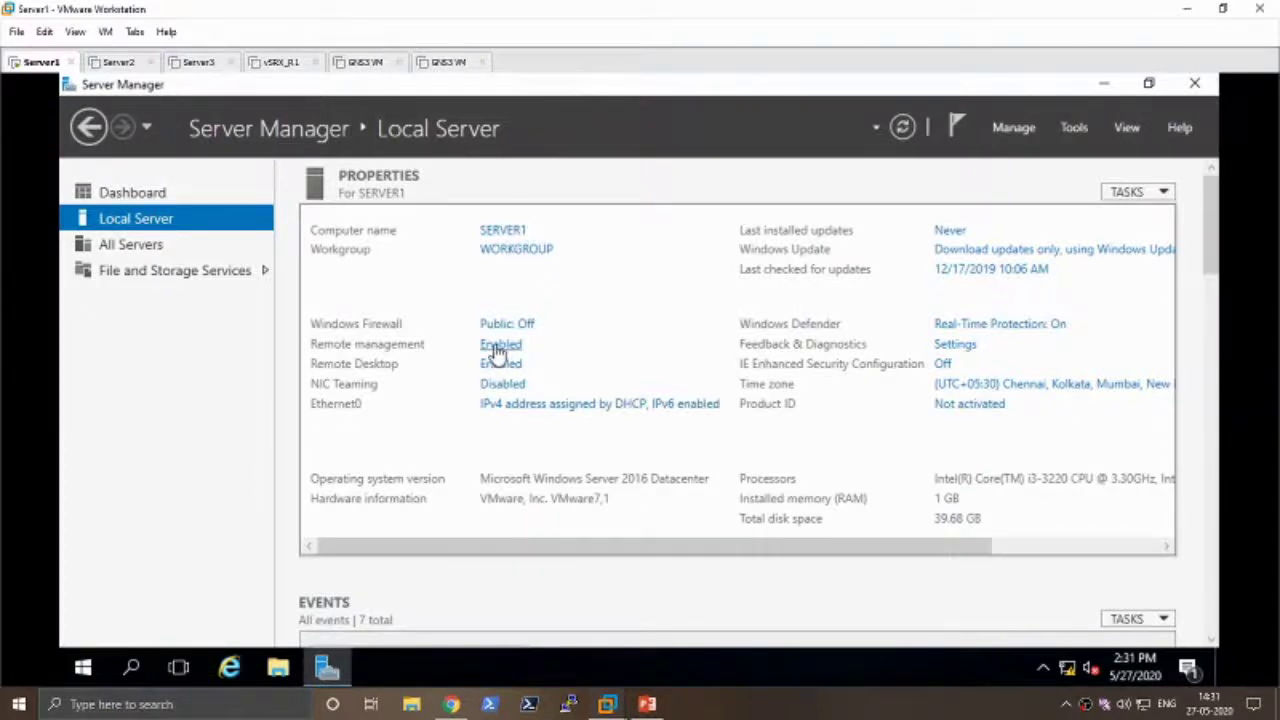
- Open Network Connections and inspect Ethernet0's TCP/IPv4 settings without changing them
{"action": "left_click", "coordinate": [578, 408]}
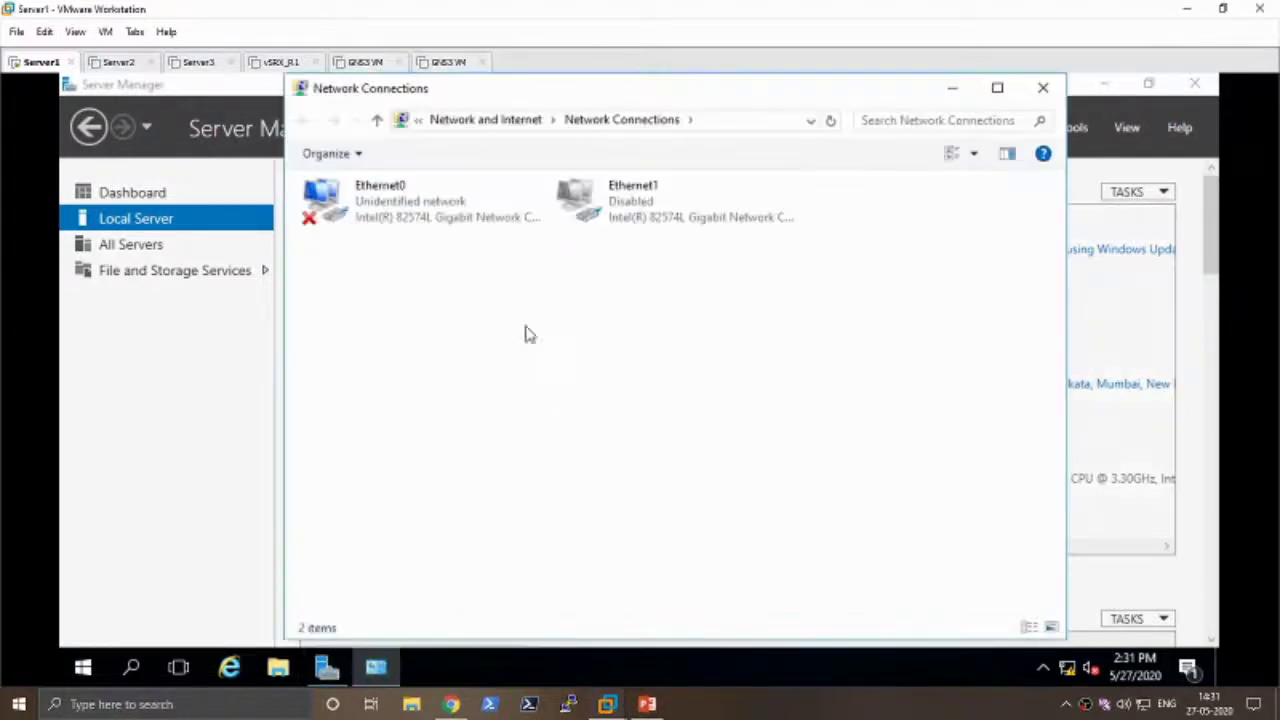
{"action": "left_click", "coordinate": [425, 222]}
{"action": "right_click", "coordinate": [425, 222]}
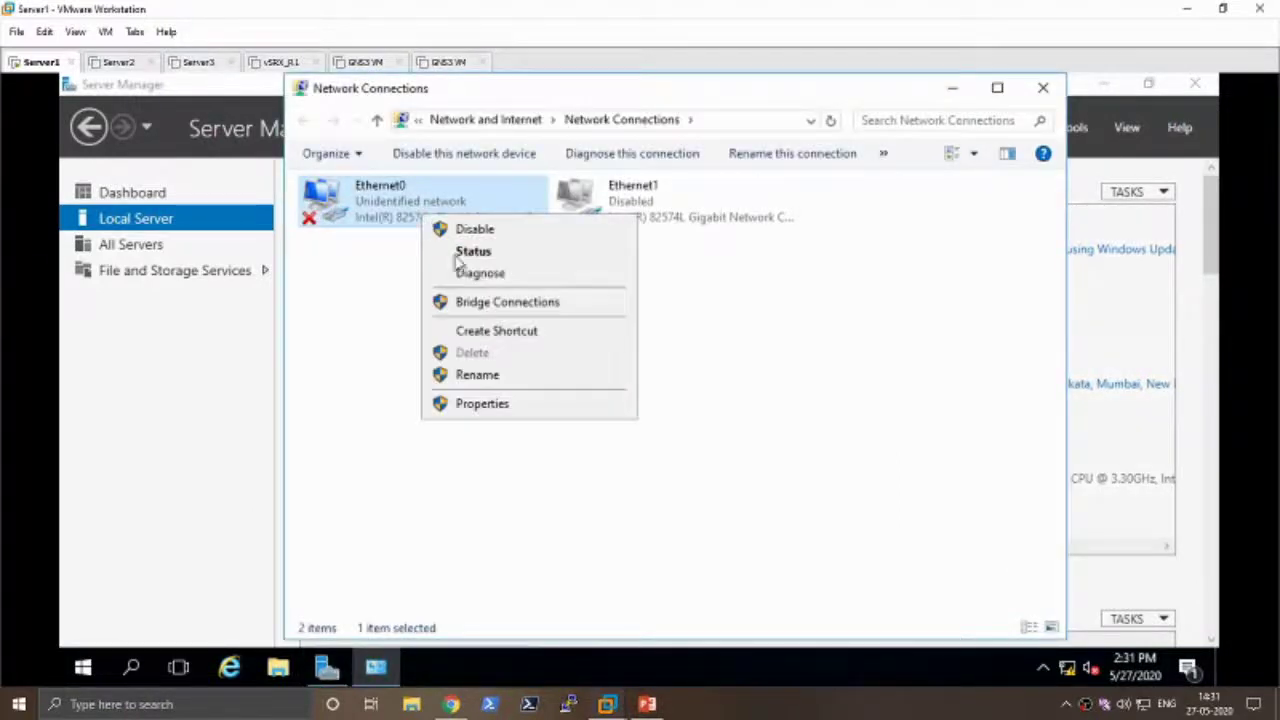
{"action": "left_click", "coordinate": [500, 403]}
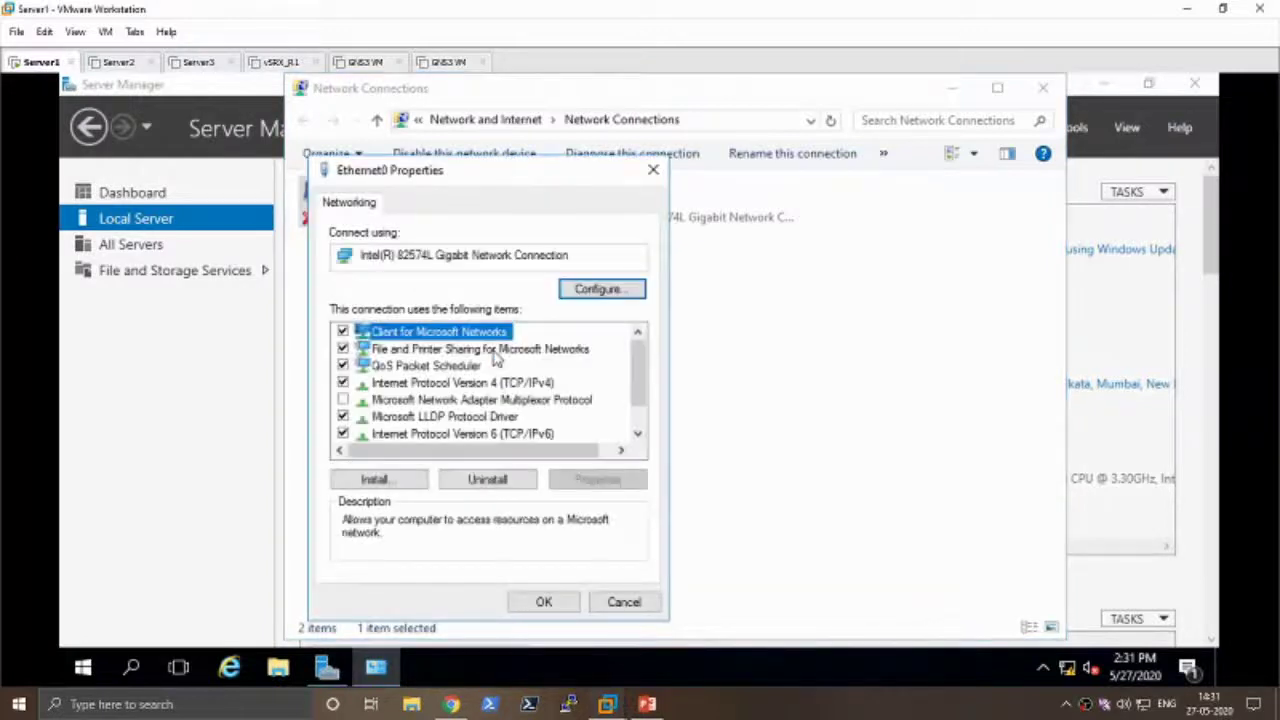
{"action": "left_click", "coordinate": [512, 383]}
{"action": "left_click", "coordinate": [585, 482]}
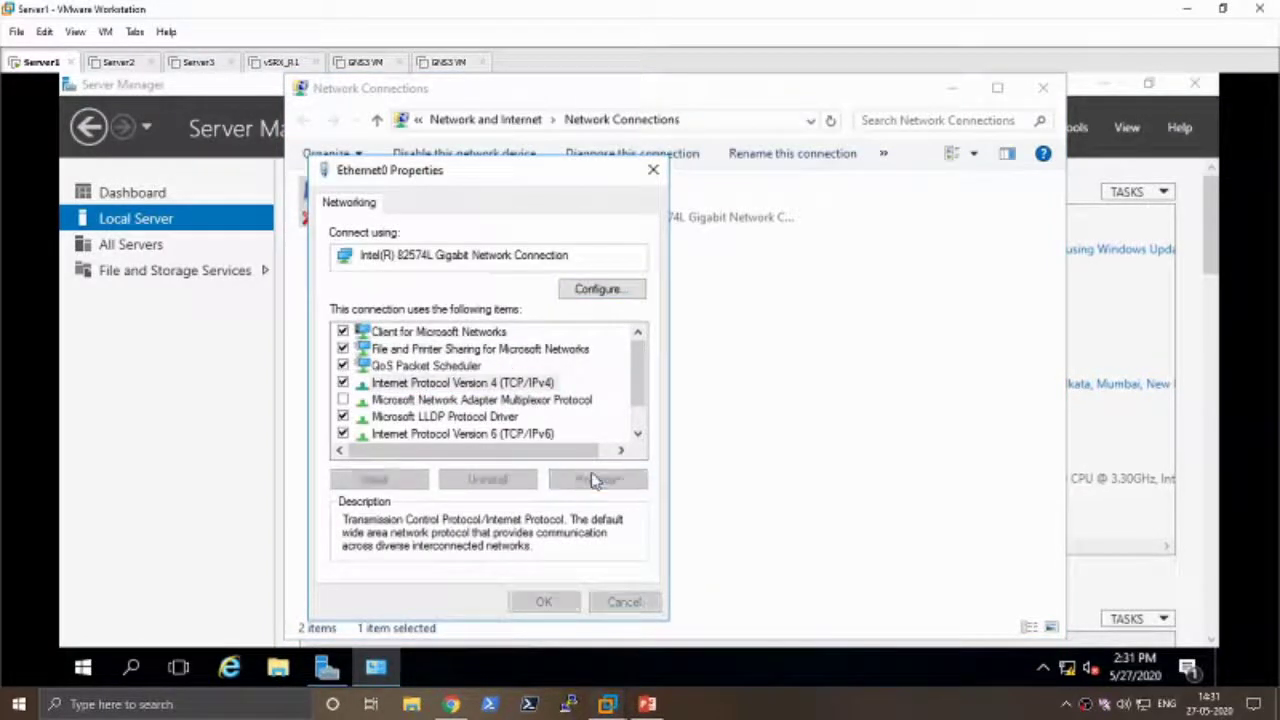
{"action": "left_click", "coordinate": [721, 200]}
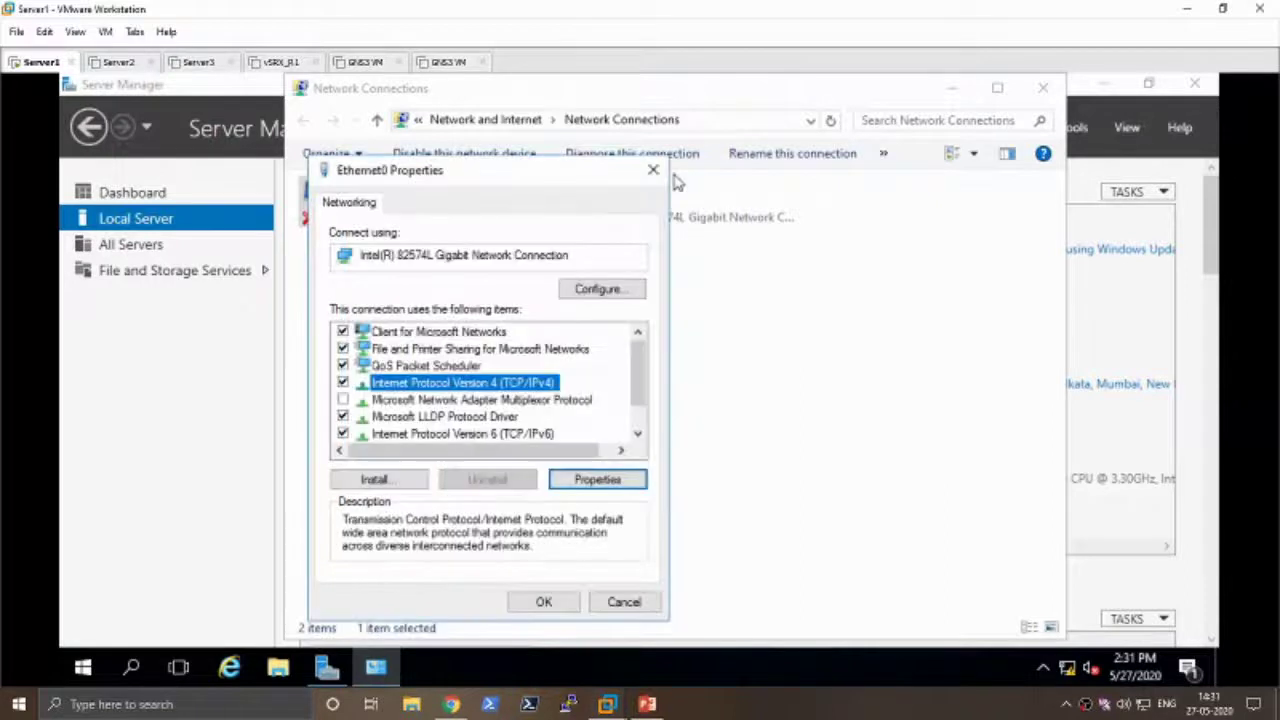
{"action": "left_click", "coordinate": [653, 170]}
- Check Ethernet0's status details showing DHCP address 192.168.20.148, then reopen its context menu
{"action": "right_click", "coordinate": [404, 210]}
{"action": "left_click", "coordinate": [459, 250]}
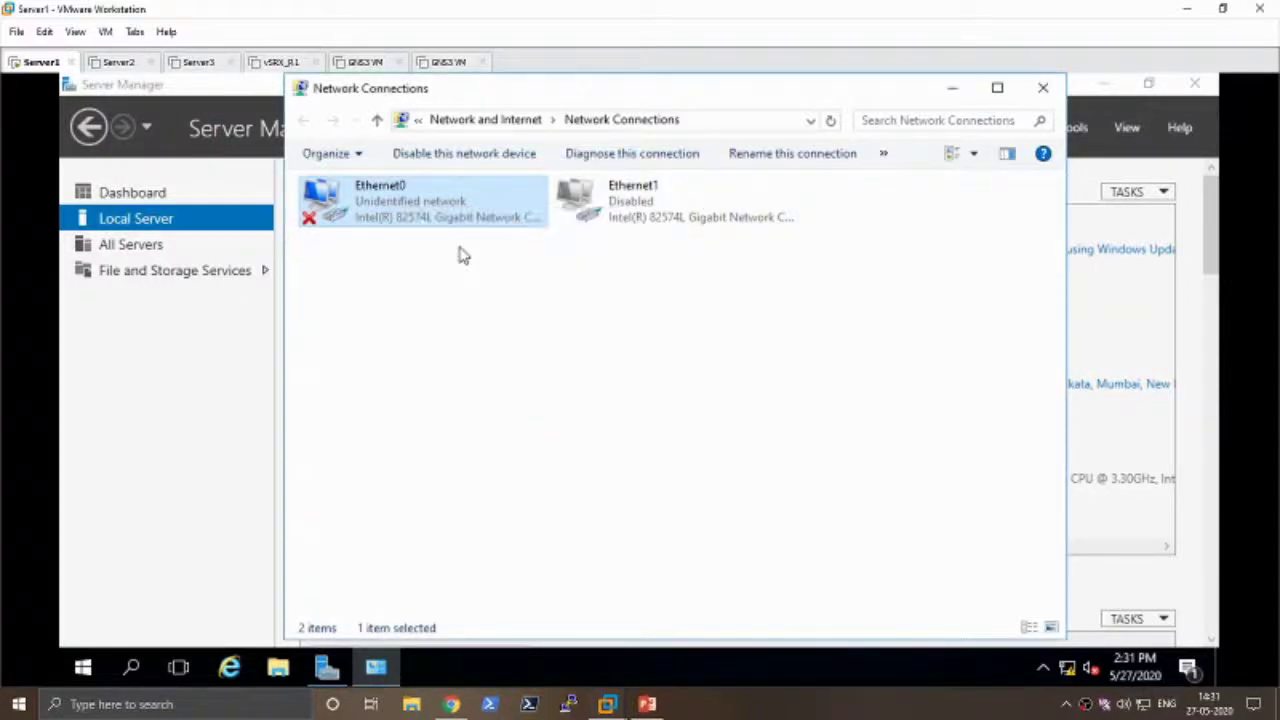
{"action": "left_click", "coordinate": [555, 360]}
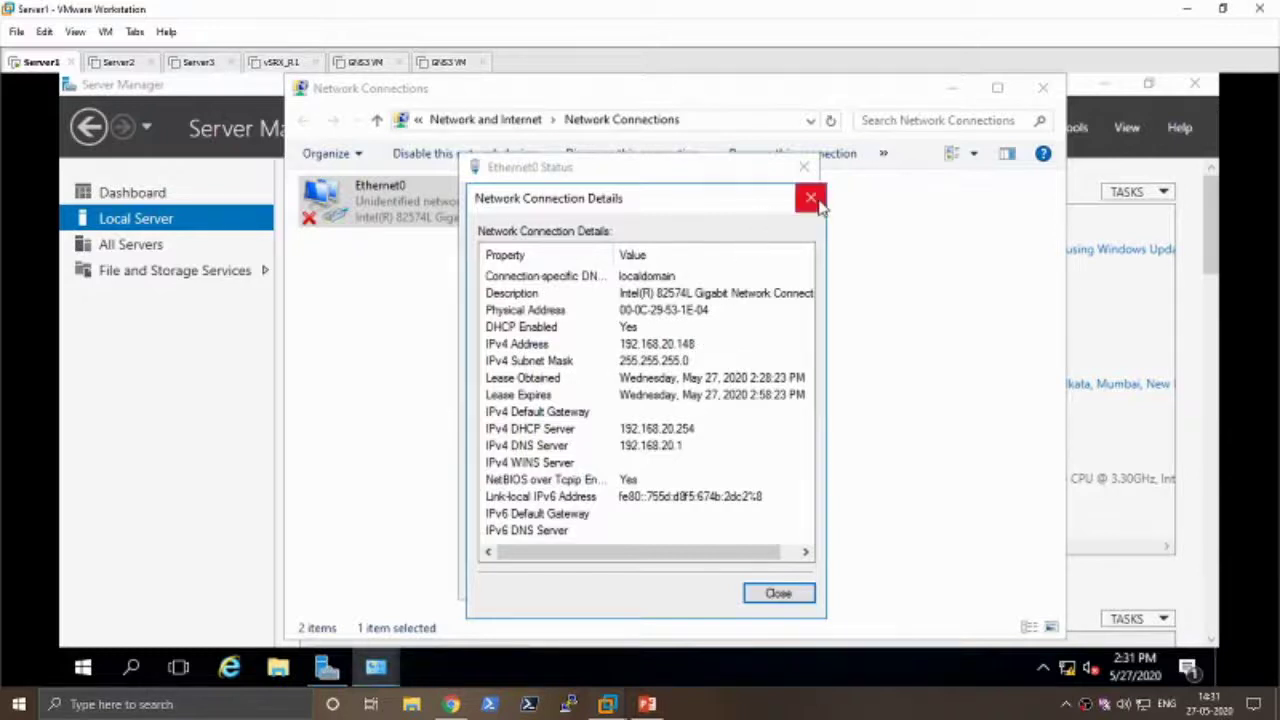
{"action": "left_click", "coordinate": [810, 198]}
{"action": "left_click", "coordinate": [804, 167]}
{"action": "right_click", "coordinate": [454, 203]}
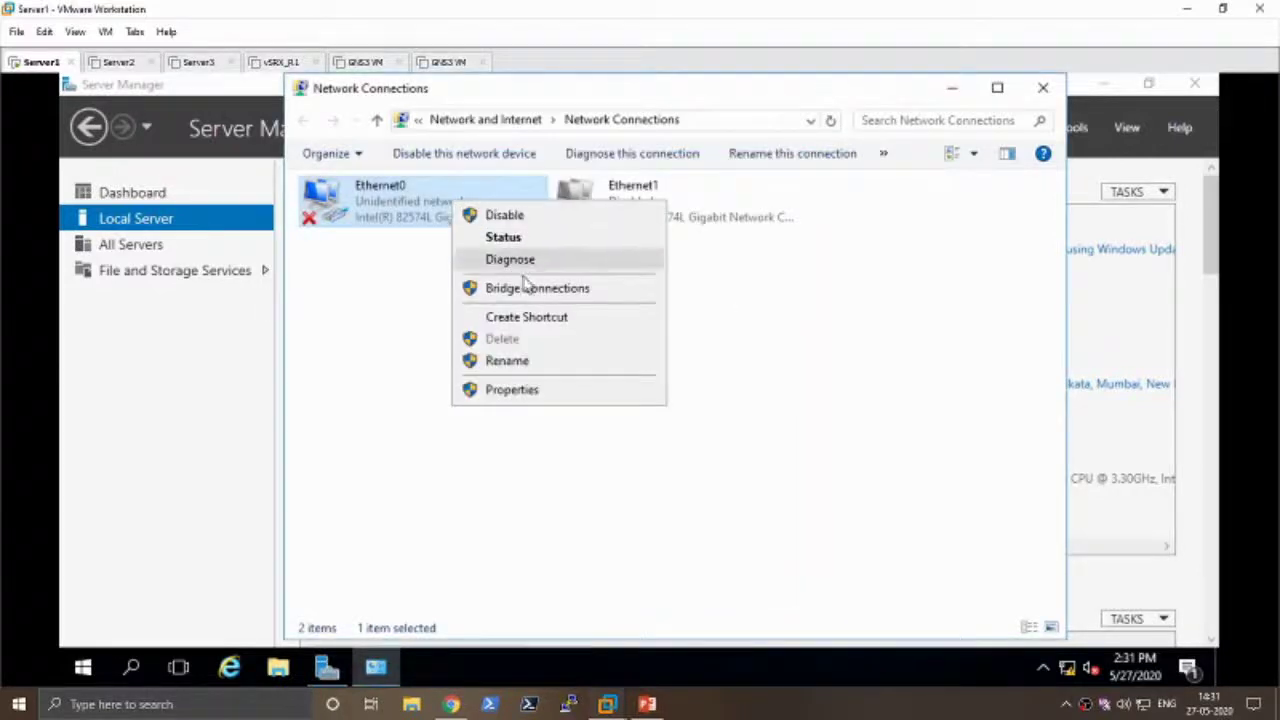
- Set Ethernet0's IPv4 to static 192.168.20.10, mask 255.255.255.0, gateway 192.168.20.1
{"action": "left_click", "coordinate": [514, 390]}
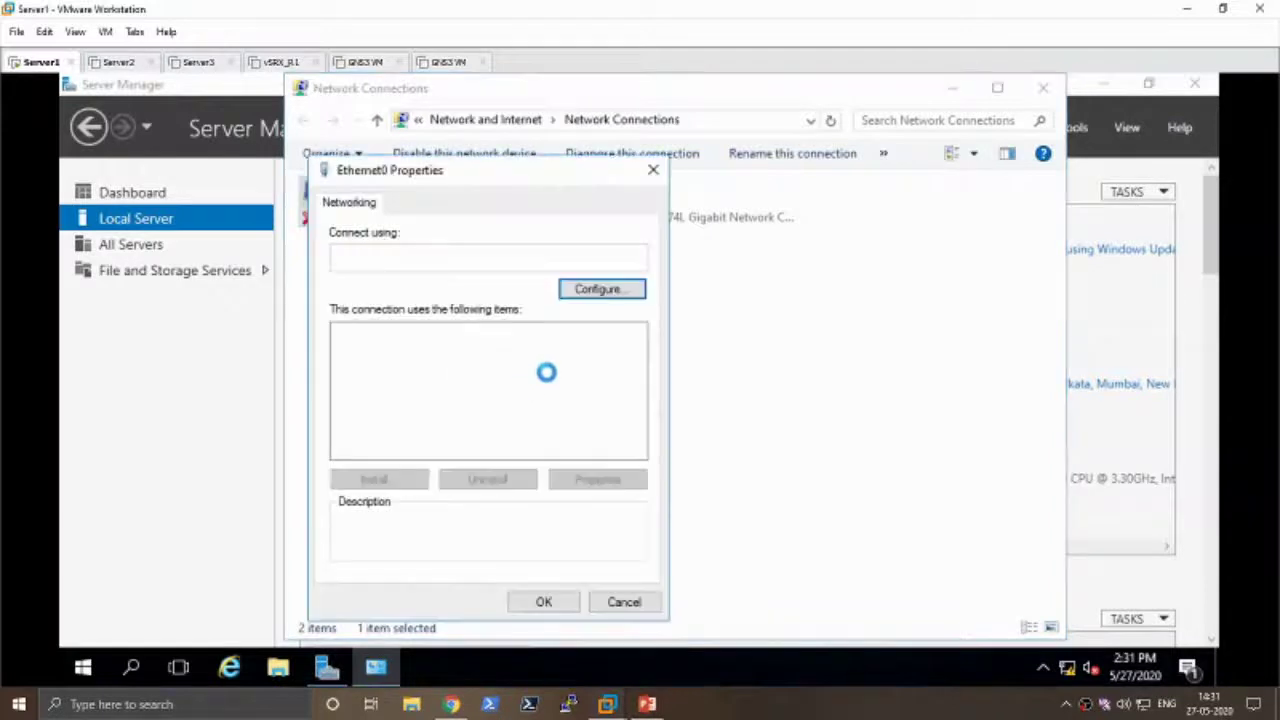
{"action": "left_click", "coordinate": [528, 383]}
{"action": "left_click", "coordinate": [586, 478]}
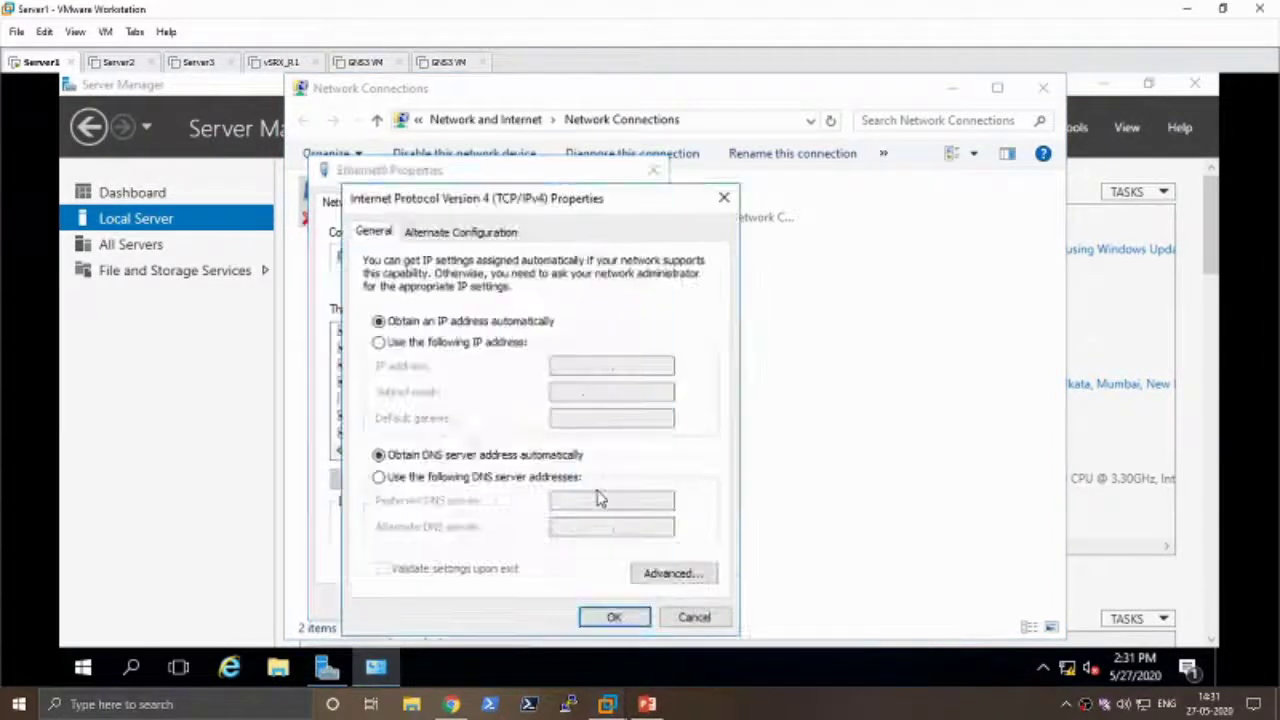
{"action": "left_click", "coordinate": [476, 343]}
{"action": "left_click", "coordinate": [568, 366]}
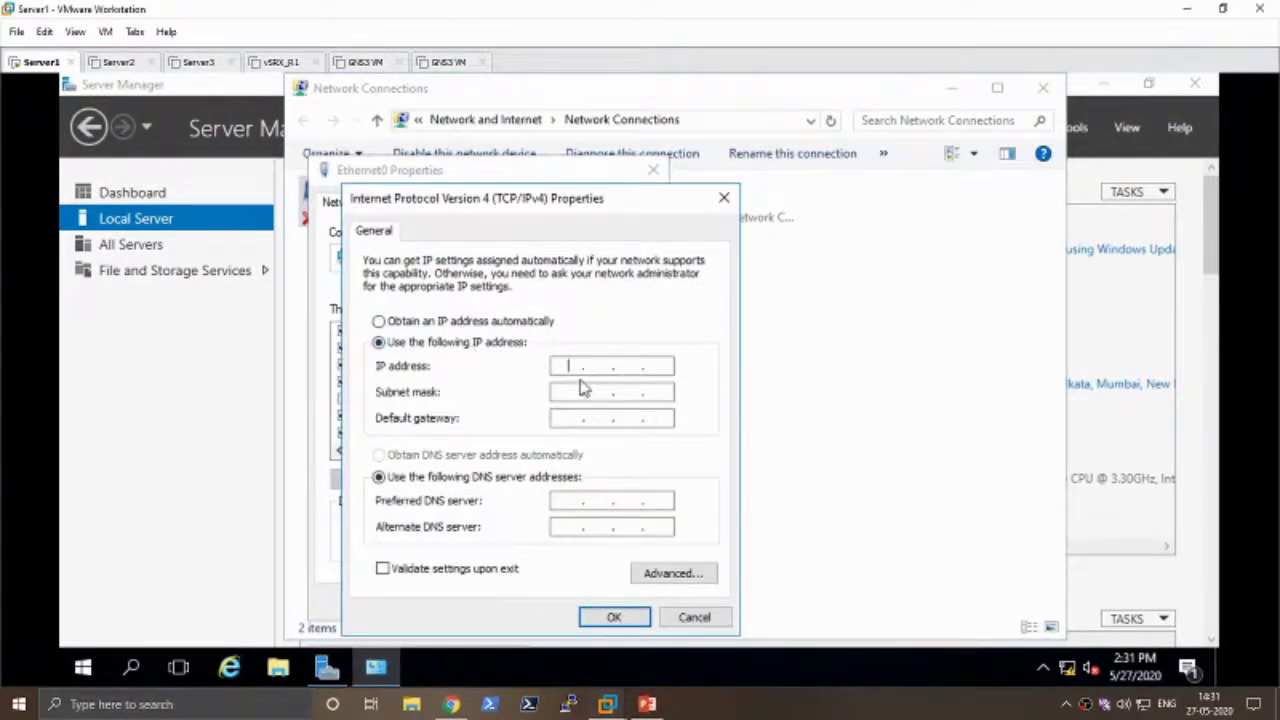
{"action": "type", "text": "192 . 168 . 20 . "}
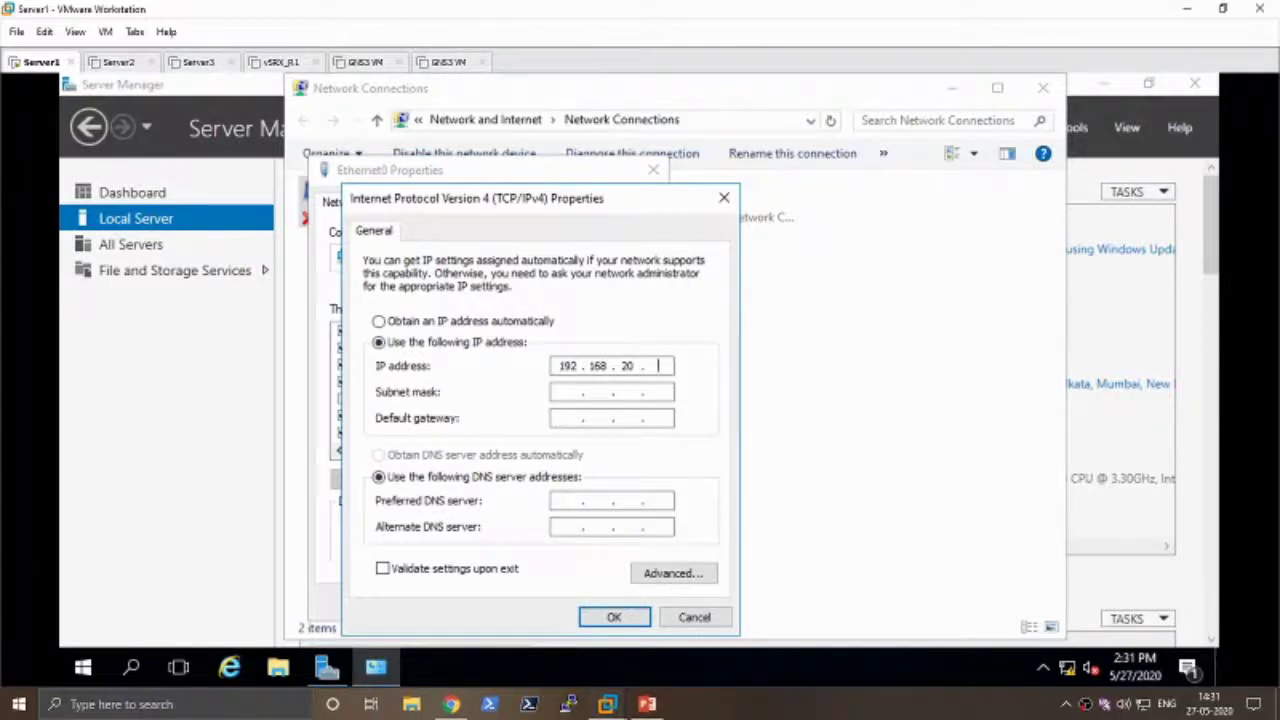
{"action": "type", "text": "10"}
{"action": "left_click", "coordinate": [566, 392]}
{"action": "type", "text": "192 . 168 . "}
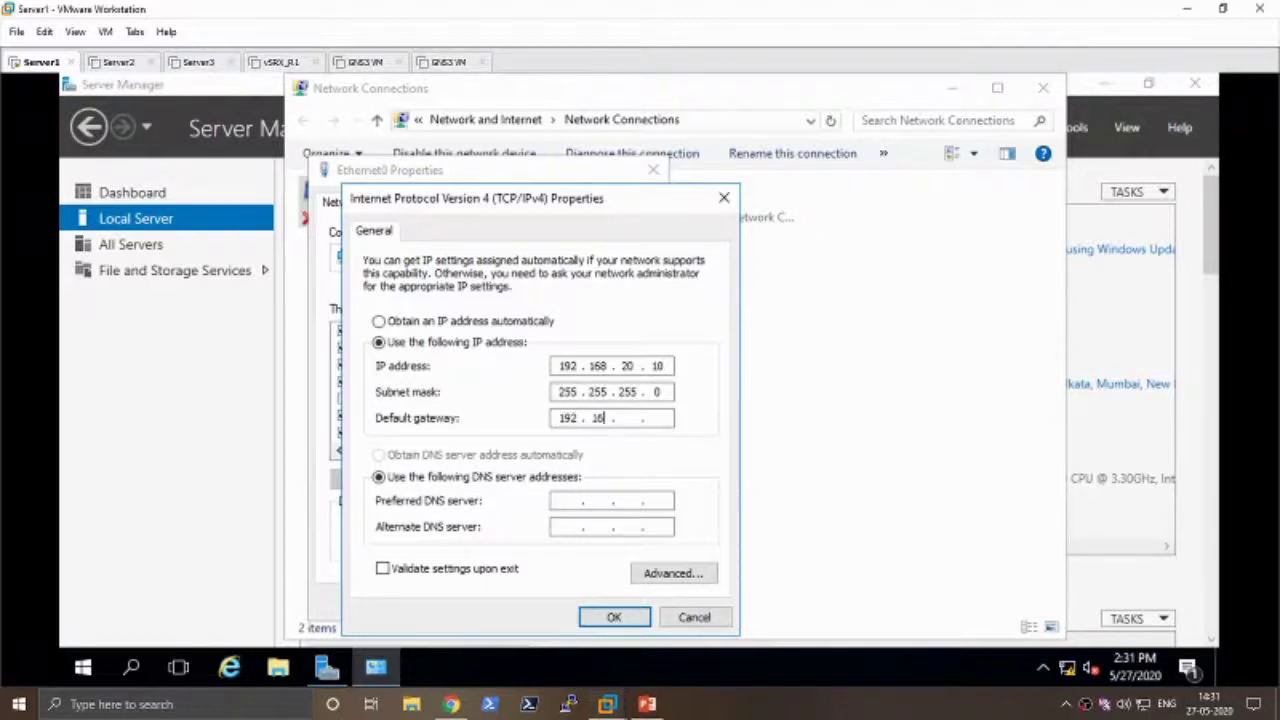
{"action": "type", "text": "20 . 1"}
- Enter DNS servers 192.168.20.10 and 127.0.0.1, then apply and close the adapter properties
{"action": "left_click", "coordinate": [643, 512]}
{"action": "type", "text": "192 . 168 . 20 ."}
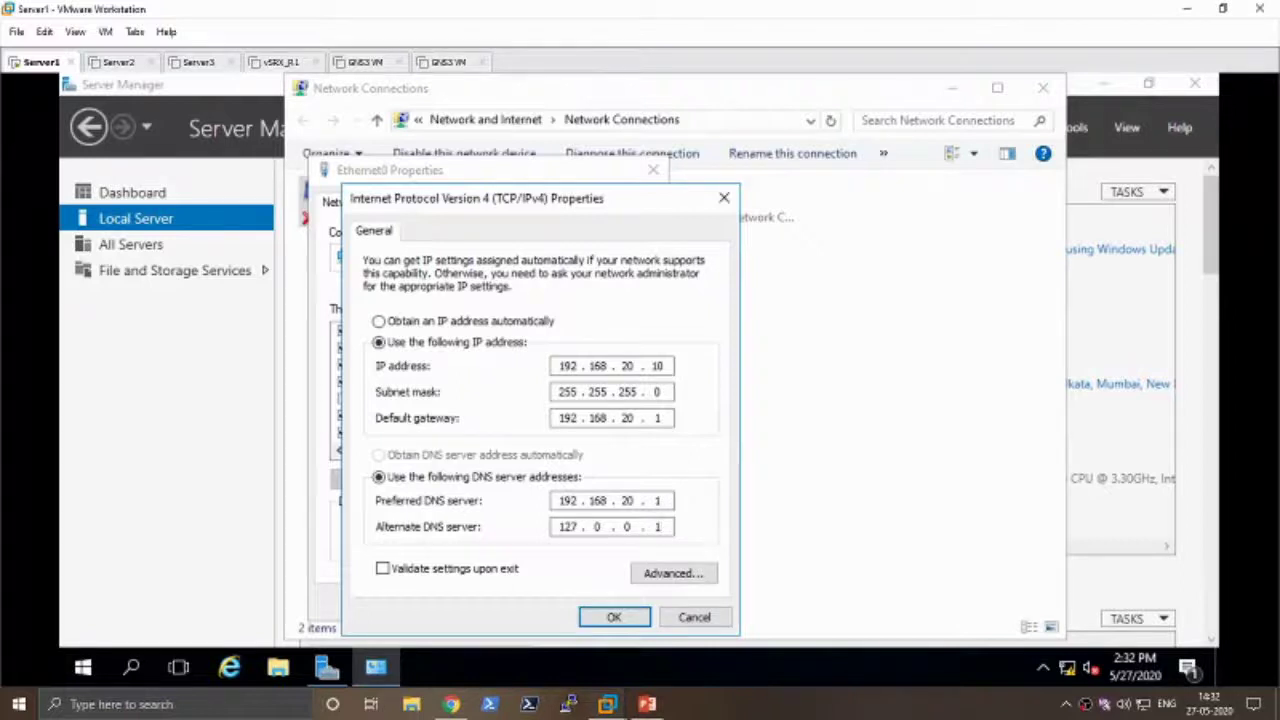
{"action": "left_click", "coordinate": [640, 613]}
{"action": "left_click", "coordinate": [534, 605]}
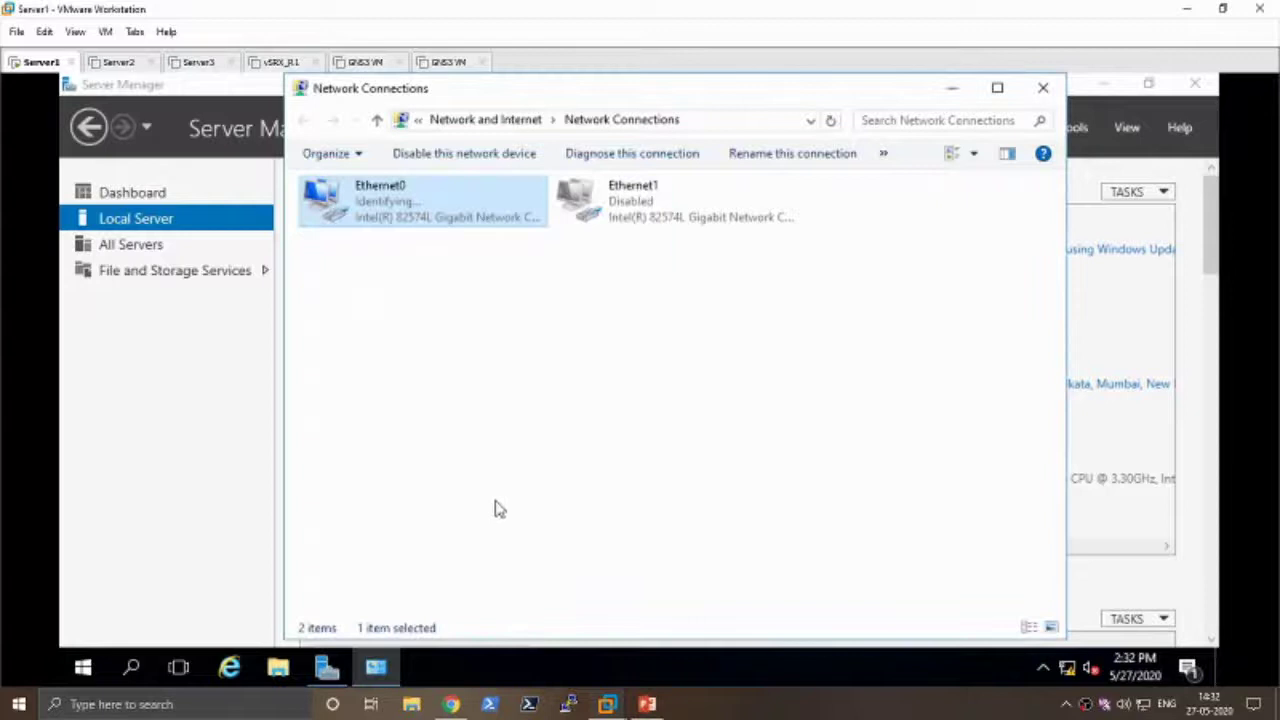
- Accept the network discovery prompt, close Network Connections, and show Server Manager's Dashboard scrolled to the top
{"action": "left_click", "coordinate": [449, 452]}
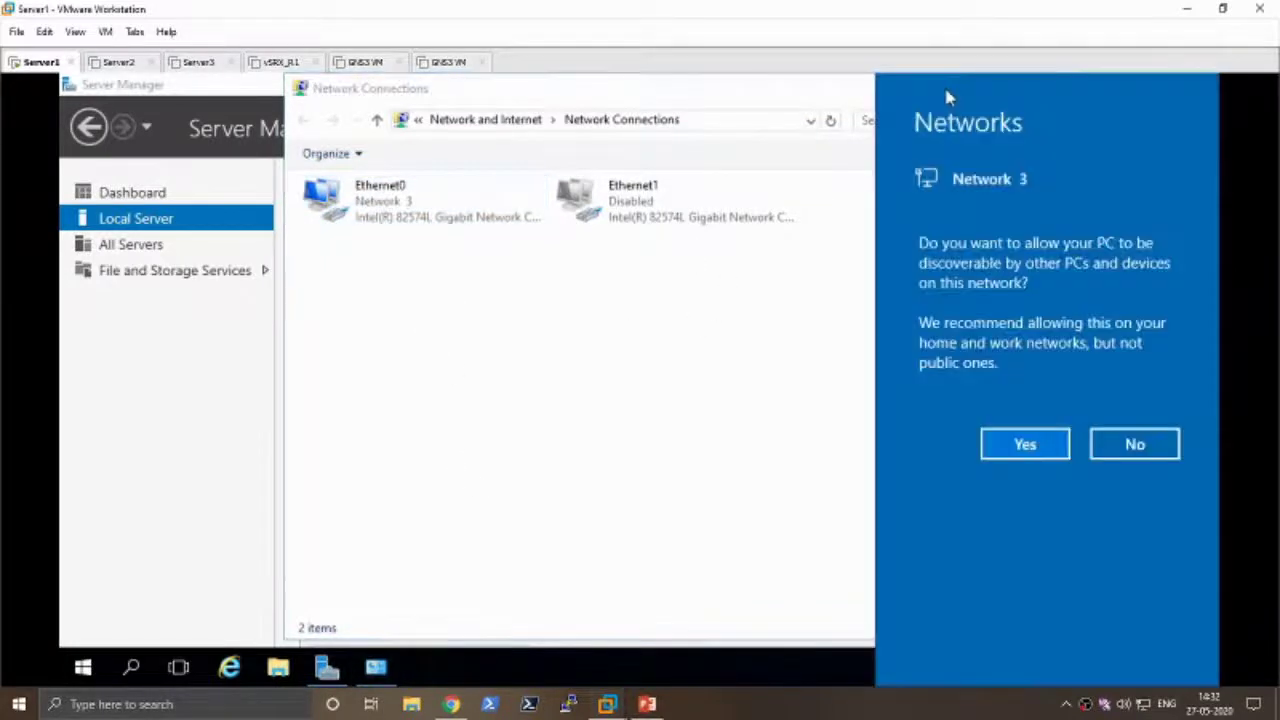
{"action": "left_click", "coordinate": [1024, 447]}
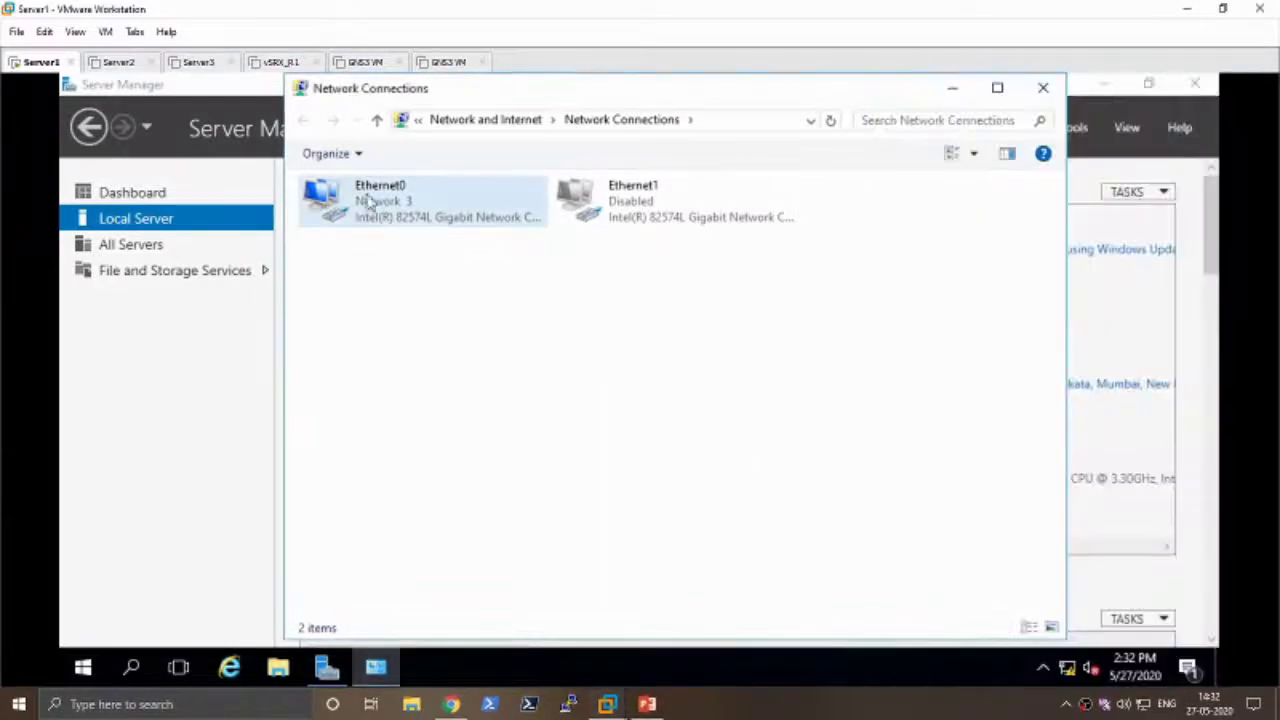
{"action": "left_click", "coordinate": [1043, 88]}
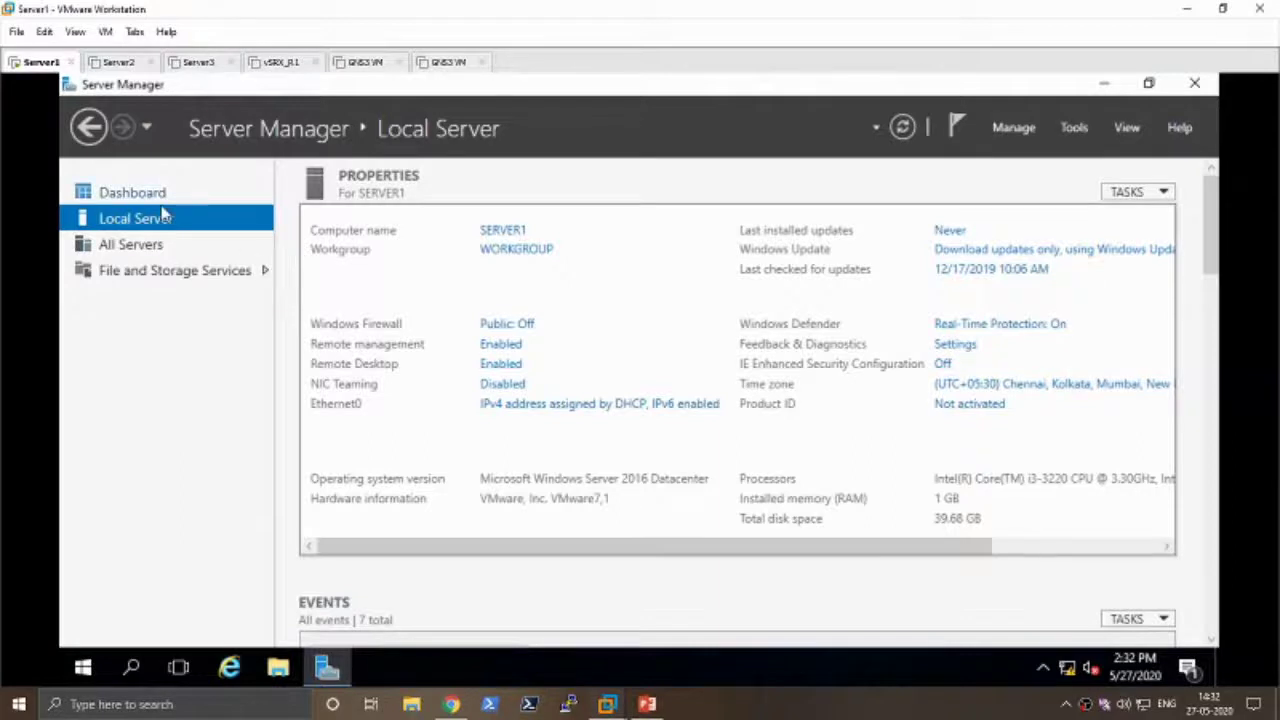
{"action": "left_click", "coordinate": [134, 193]}
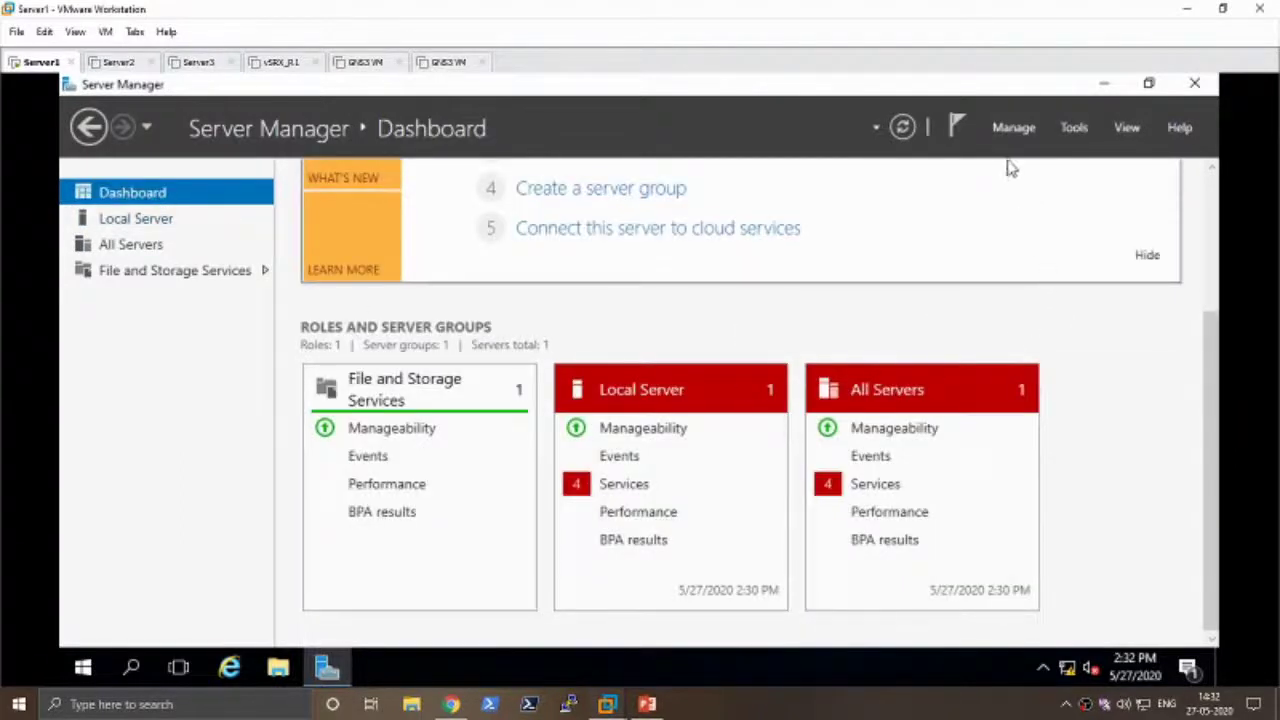
{"action": "left_click", "coordinate": [1014, 128]}
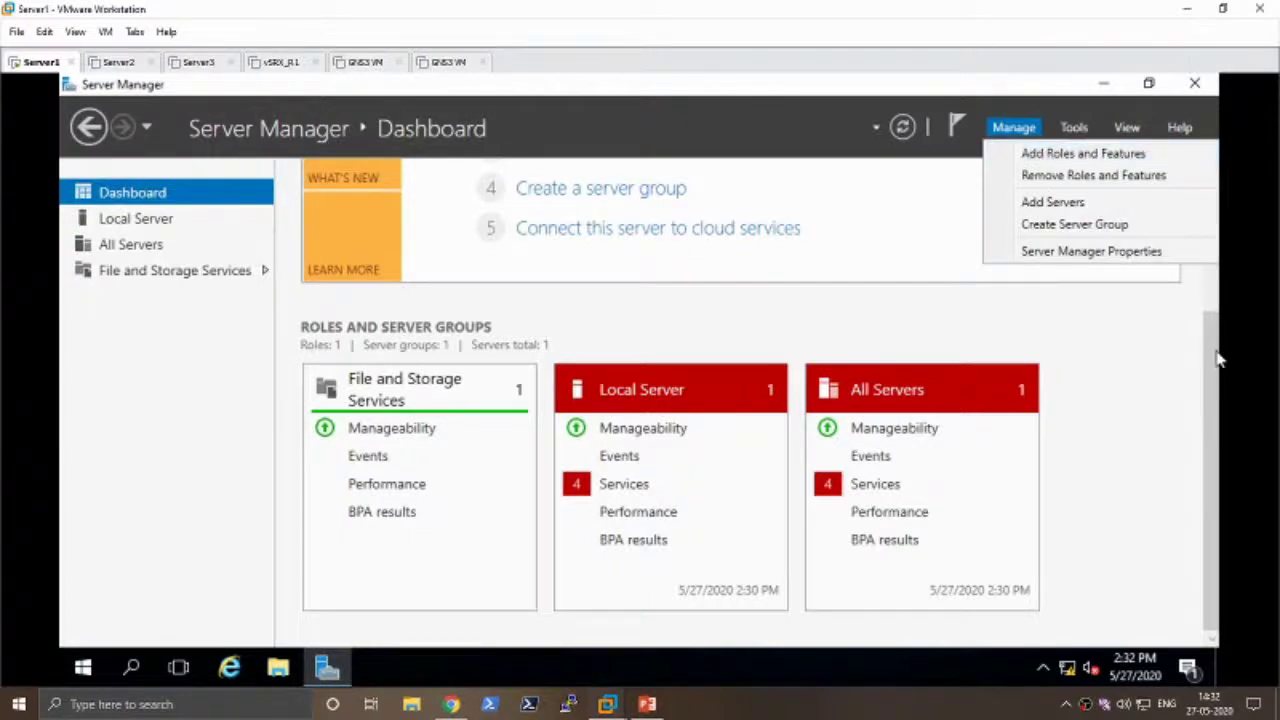
{"action": "left_click_drag", "start_coordinate": [1214, 358], "coordinate": [1212, 190]}
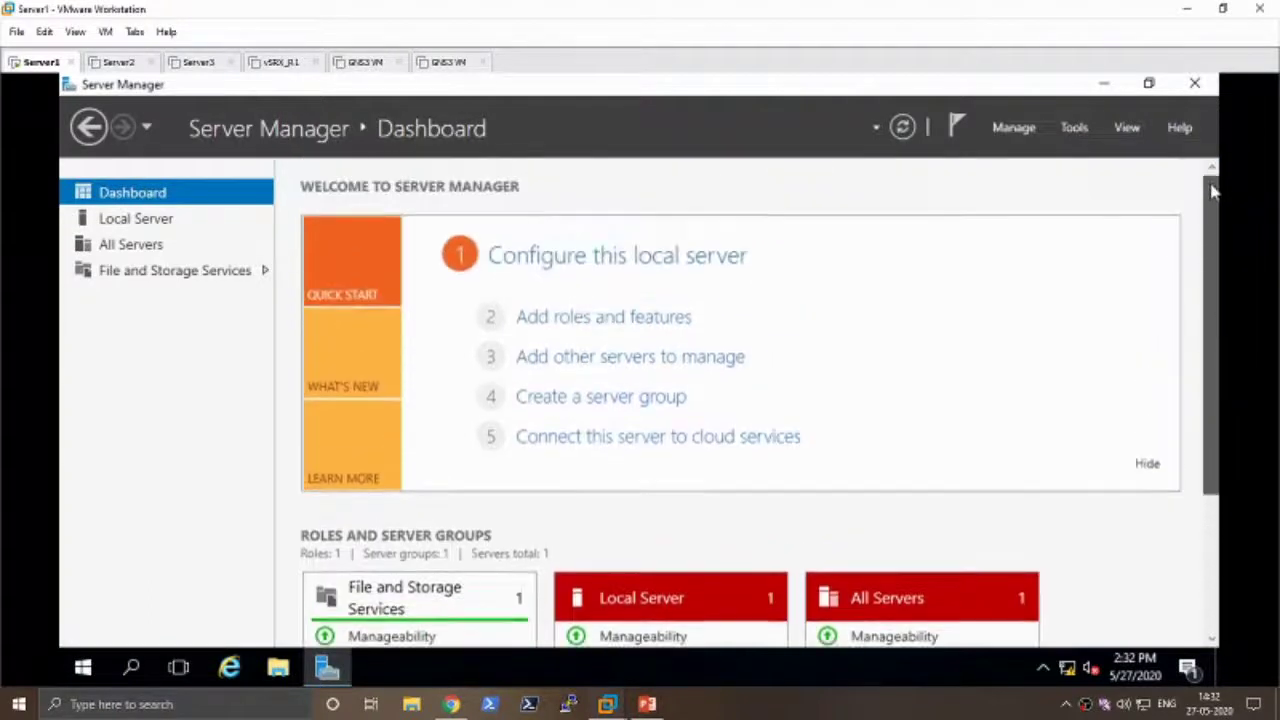
- Launch the Add Roles and Features wizard from the Server Manager dashboard
{"action": "left_click", "coordinate": [647, 318]}
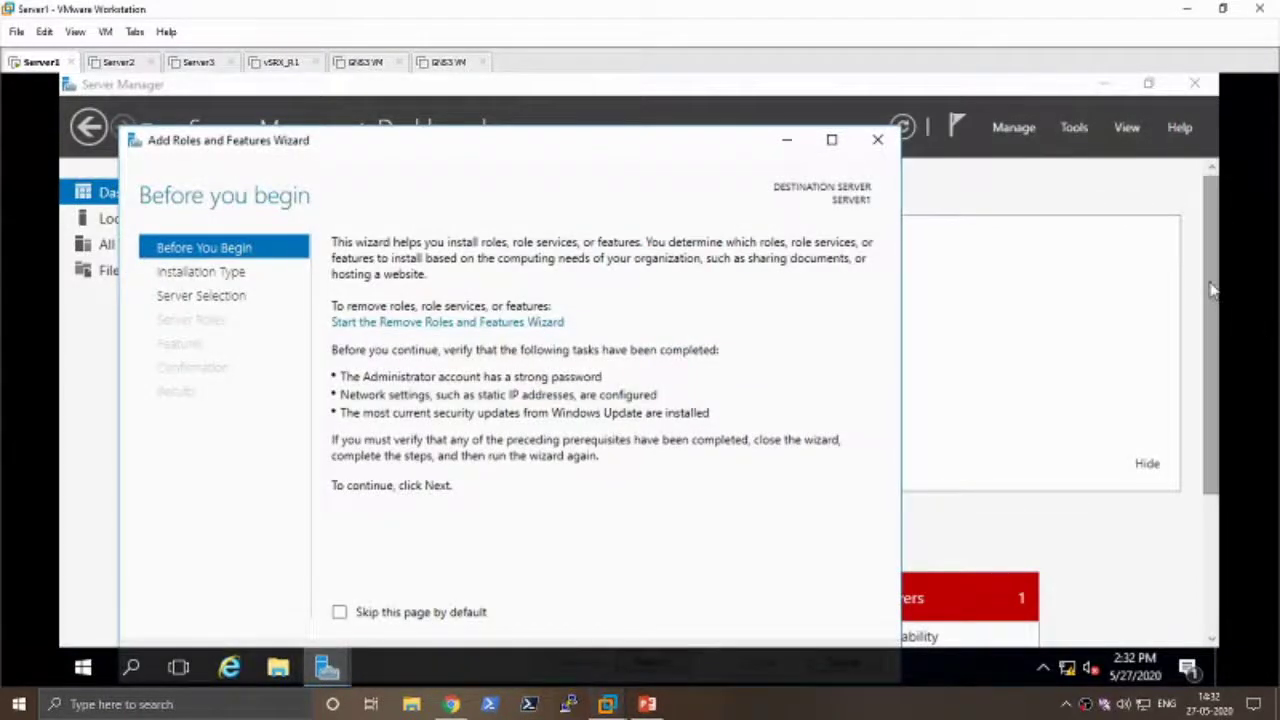
{"action": "left_click_drag", "start_coordinate": [1210, 290], "coordinate": [1210, 374]}
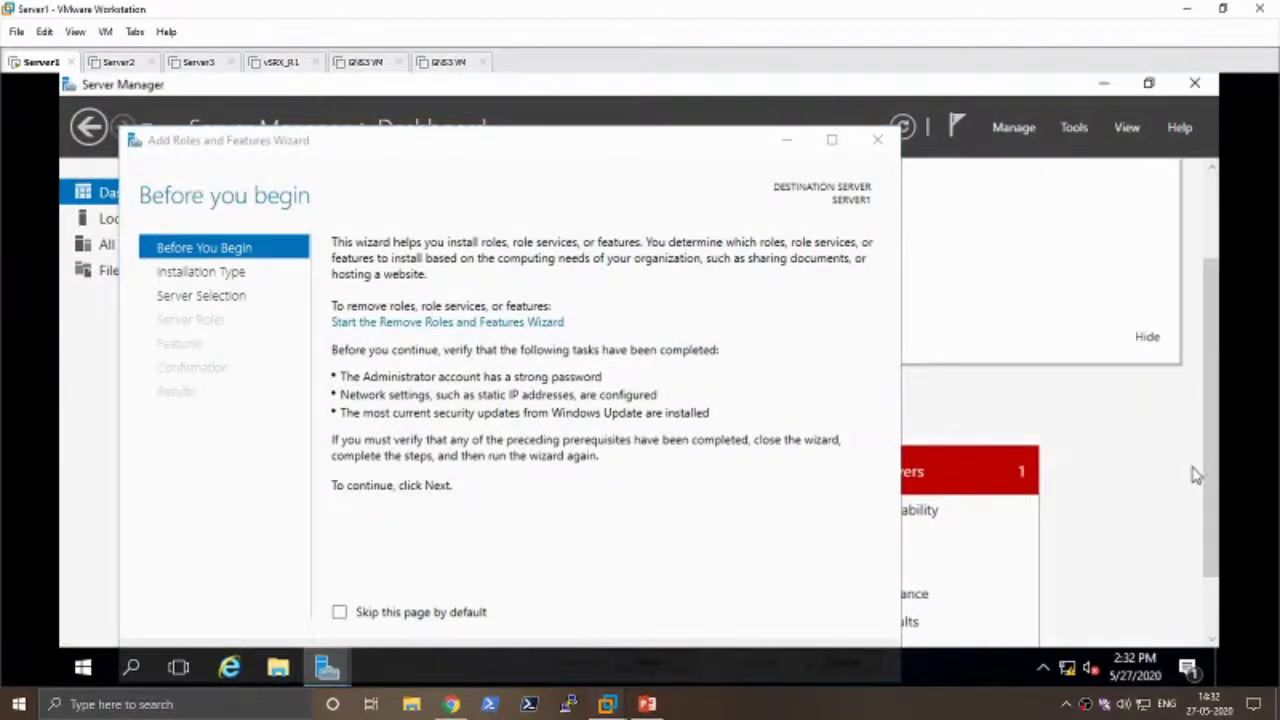
{"action": "scroll", "coordinate": [1150, 515], "scroll_direction": "down", "scroll_amount": 2}
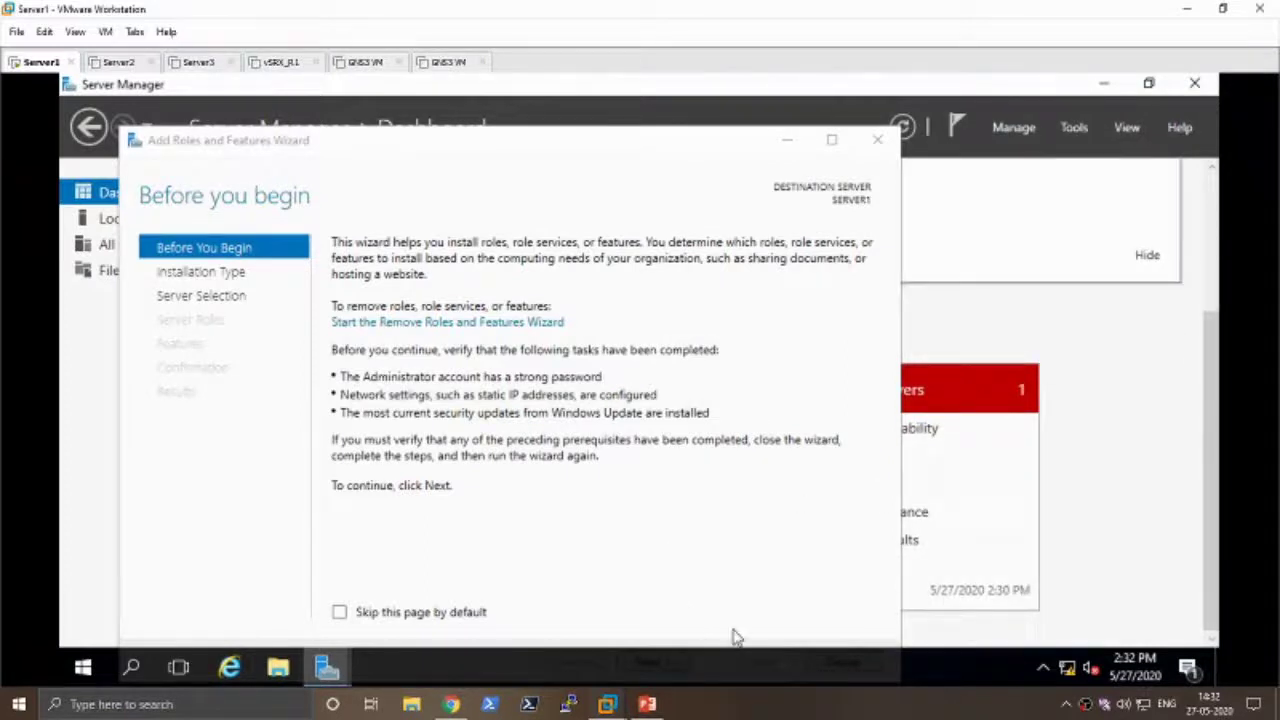
- Toggle the virtual machine into full screen and back, then move the wizard window higher
{"action": "left_click", "coordinate": [76, 34]}
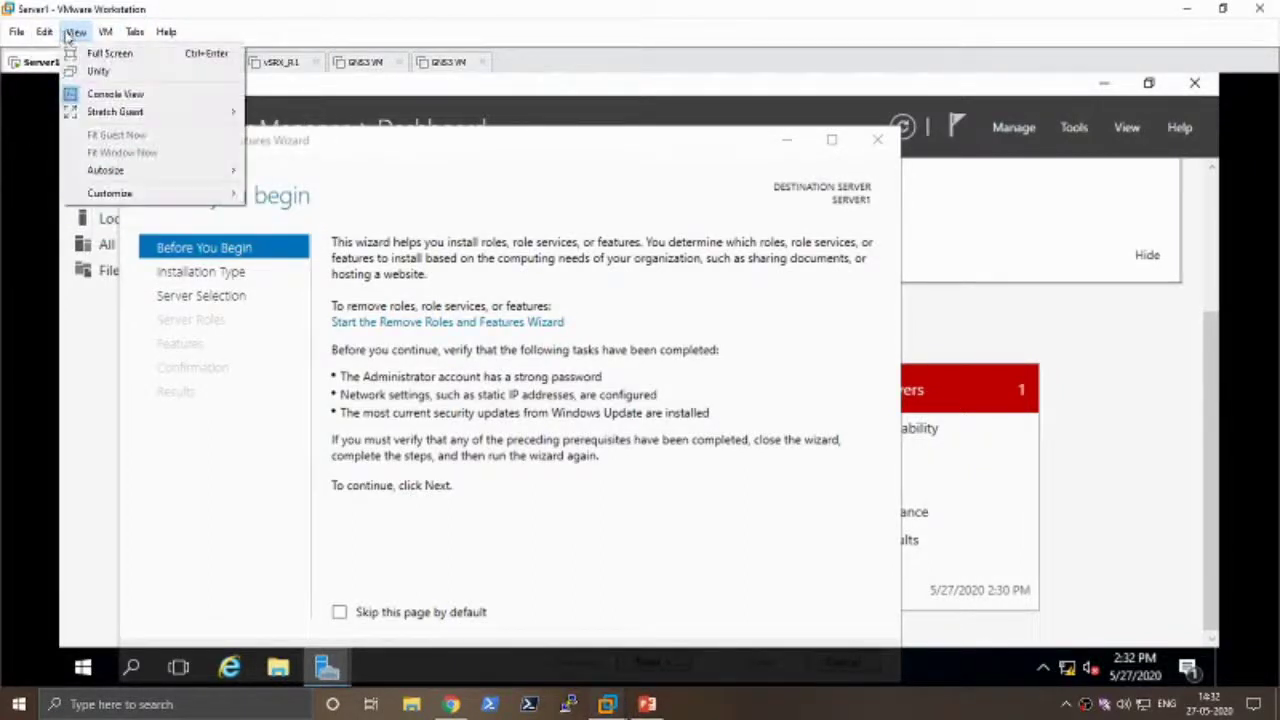
{"action": "left_click", "coordinate": [103, 55]}
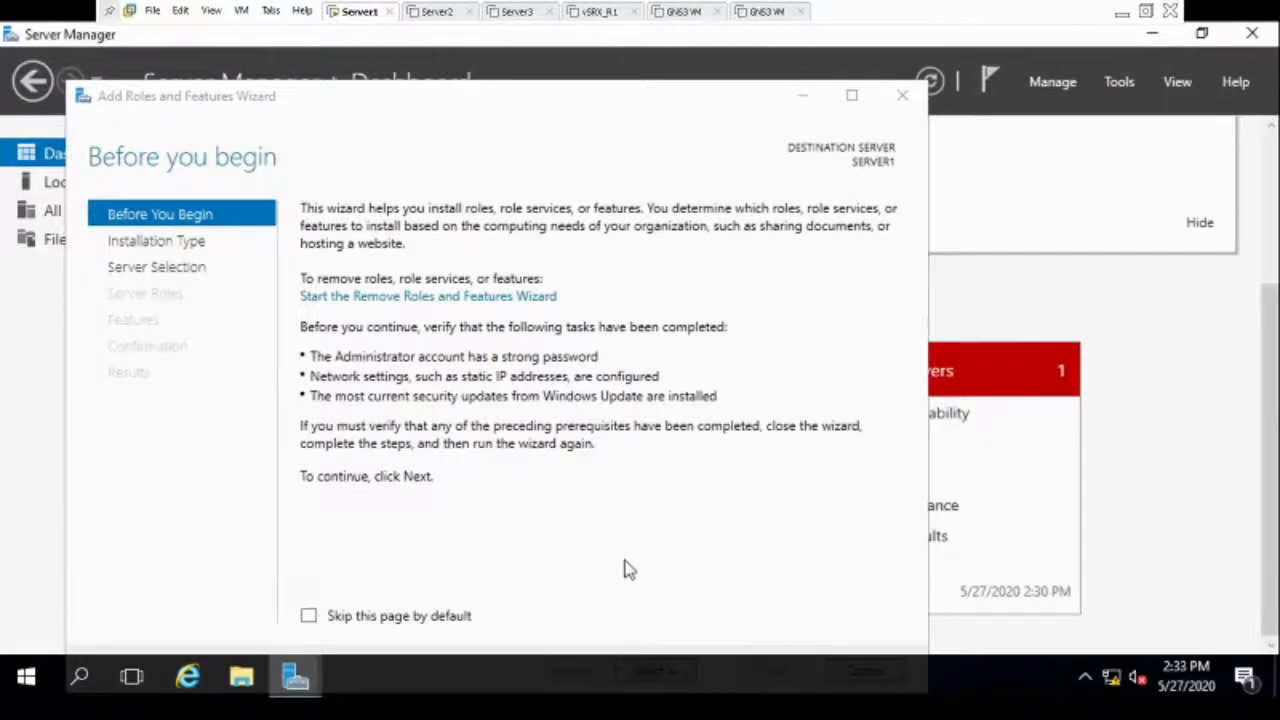
{"action": "left_click", "coordinate": [1146, 12]}
{"action": "left_click", "coordinate": [76, 31]}
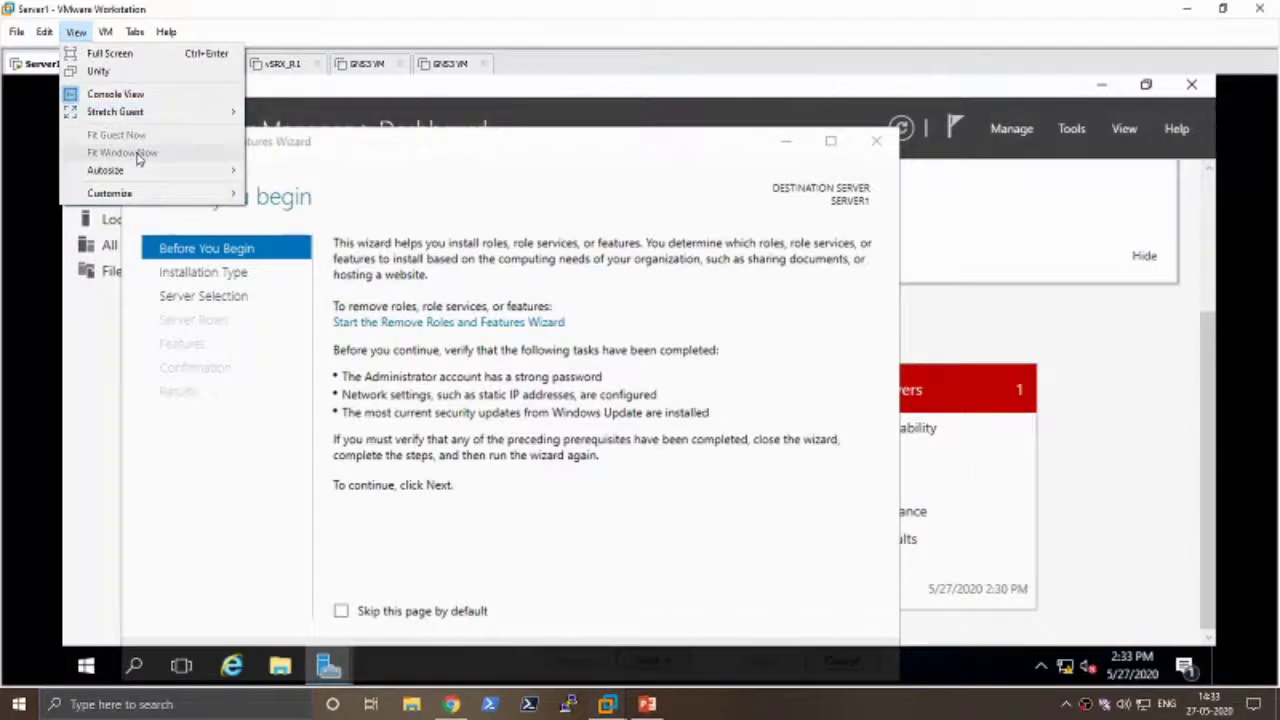
{"action": "mouse_move", "coordinate": [149, 177]}
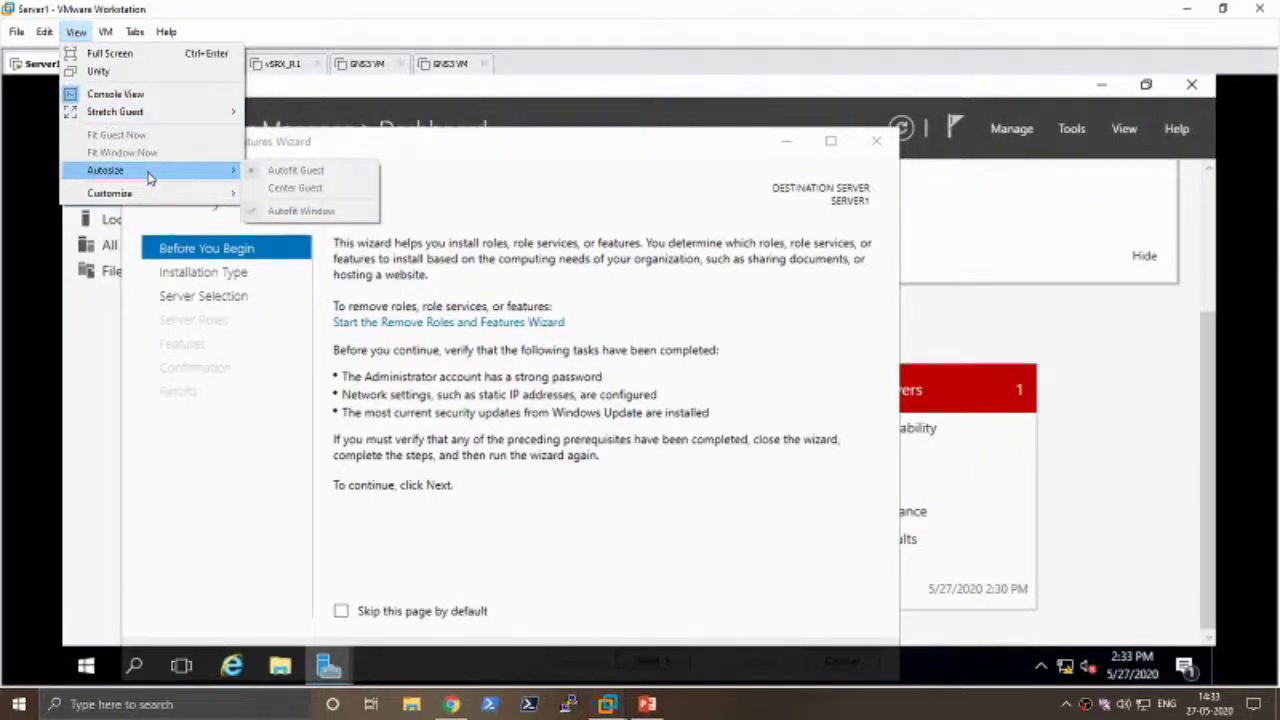
{"action": "left_click", "coordinate": [406, 643]}
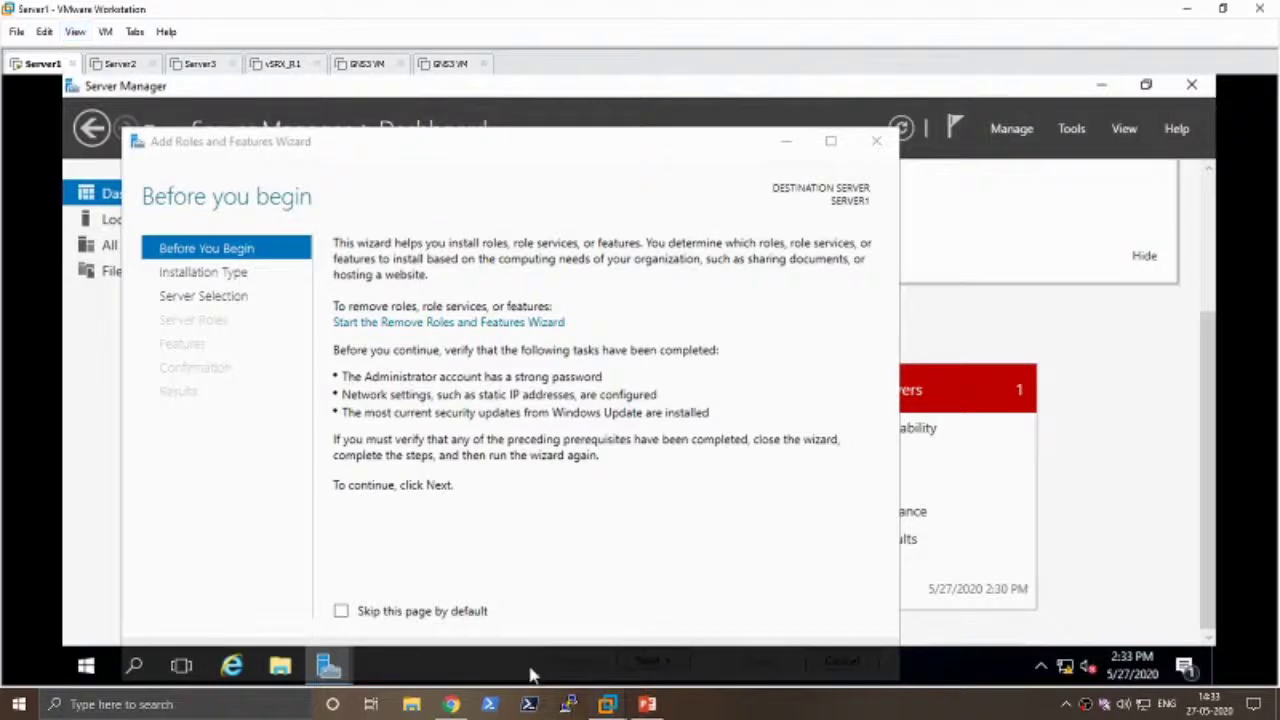
{"action": "left_click_drag", "start_coordinate": [665, 141], "coordinate": [681, 88]}
- Advance past Before You Begin, keeping role-based installation and SERVER1 as the destination server
{"action": "left_click", "coordinate": [665, 610]}
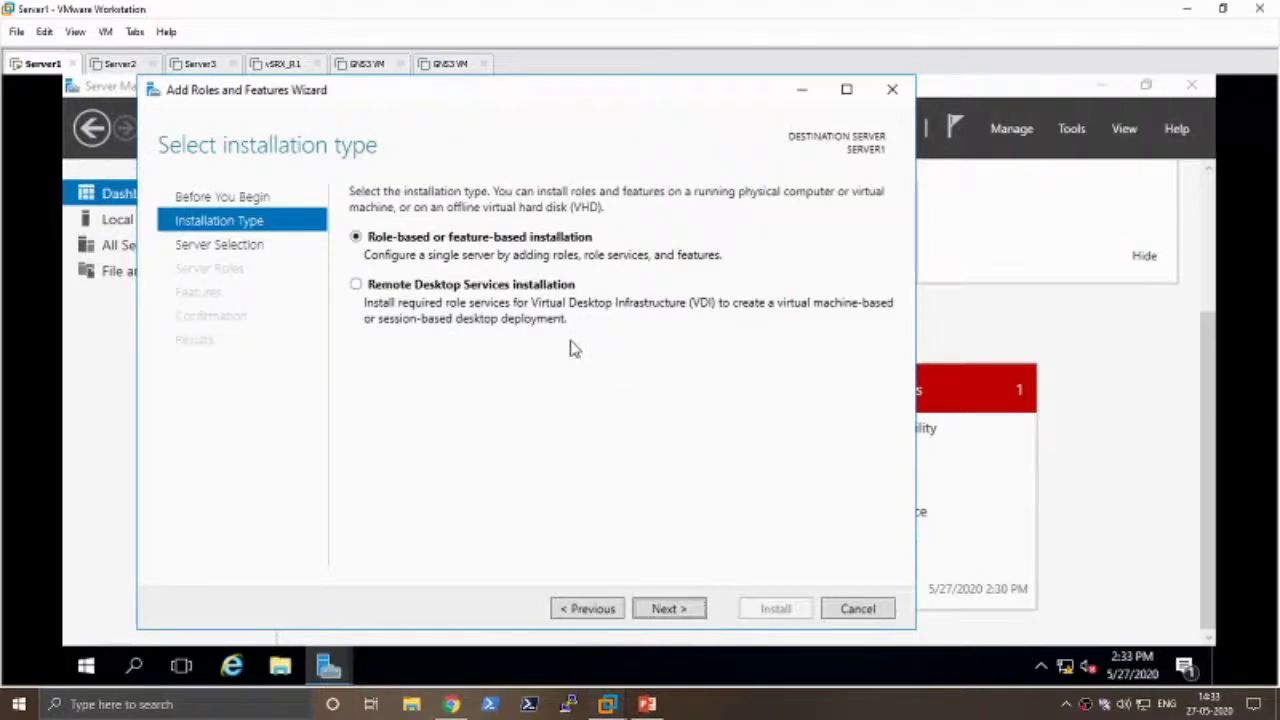
{"action": "left_click", "coordinate": [677, 609]}
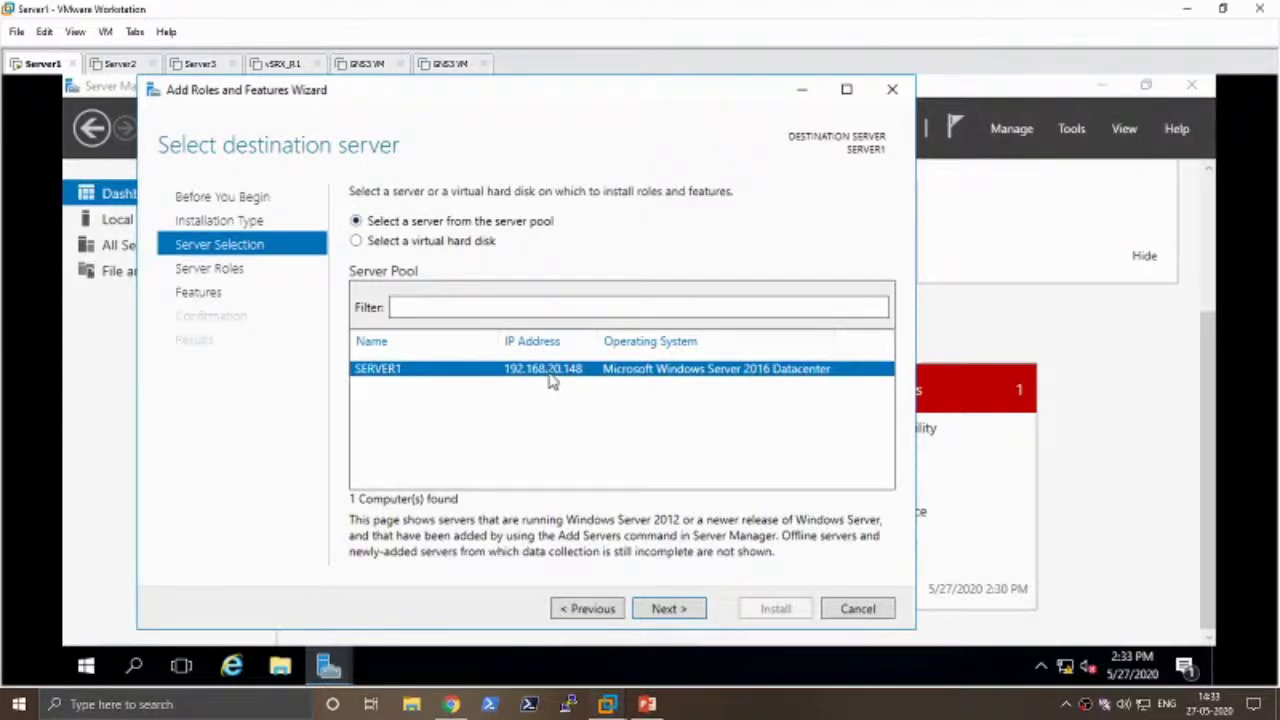
{"action": "left_click", "coordinate": [678, 609]}
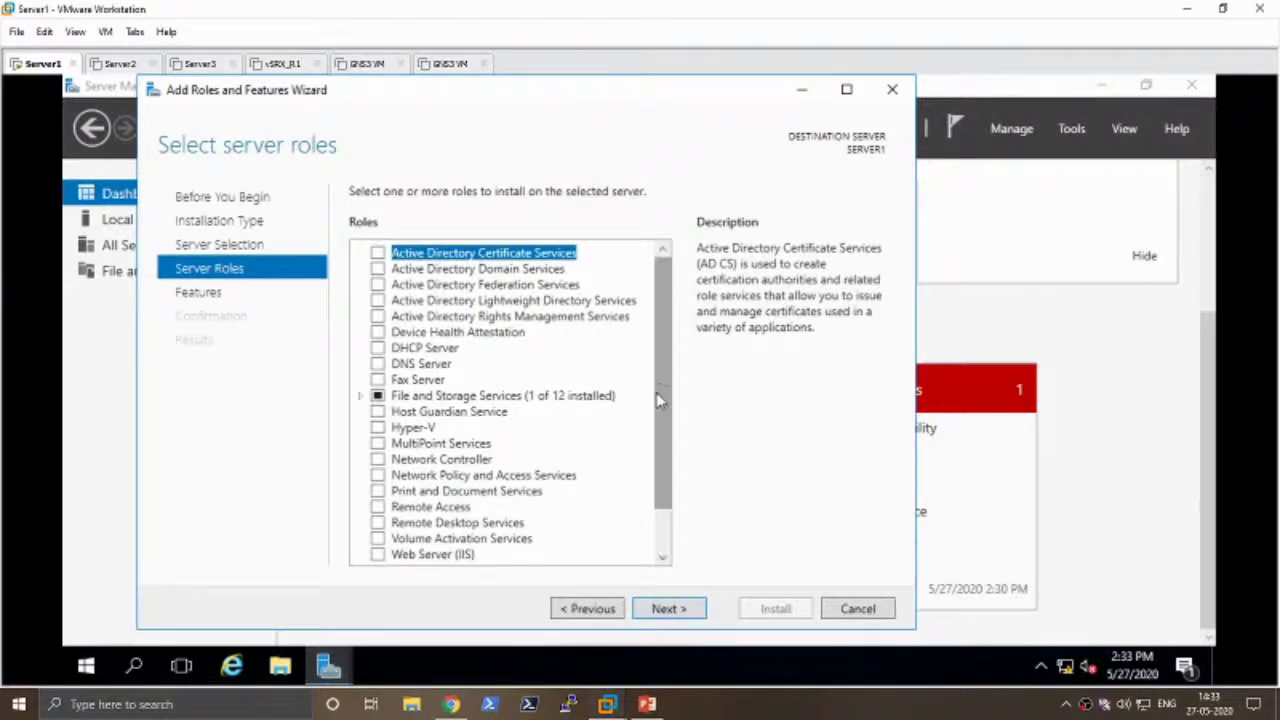
{"action": "scroll", "coordinate": [490, 390], "scroll_direction": "down", "scroll_amount": 1}
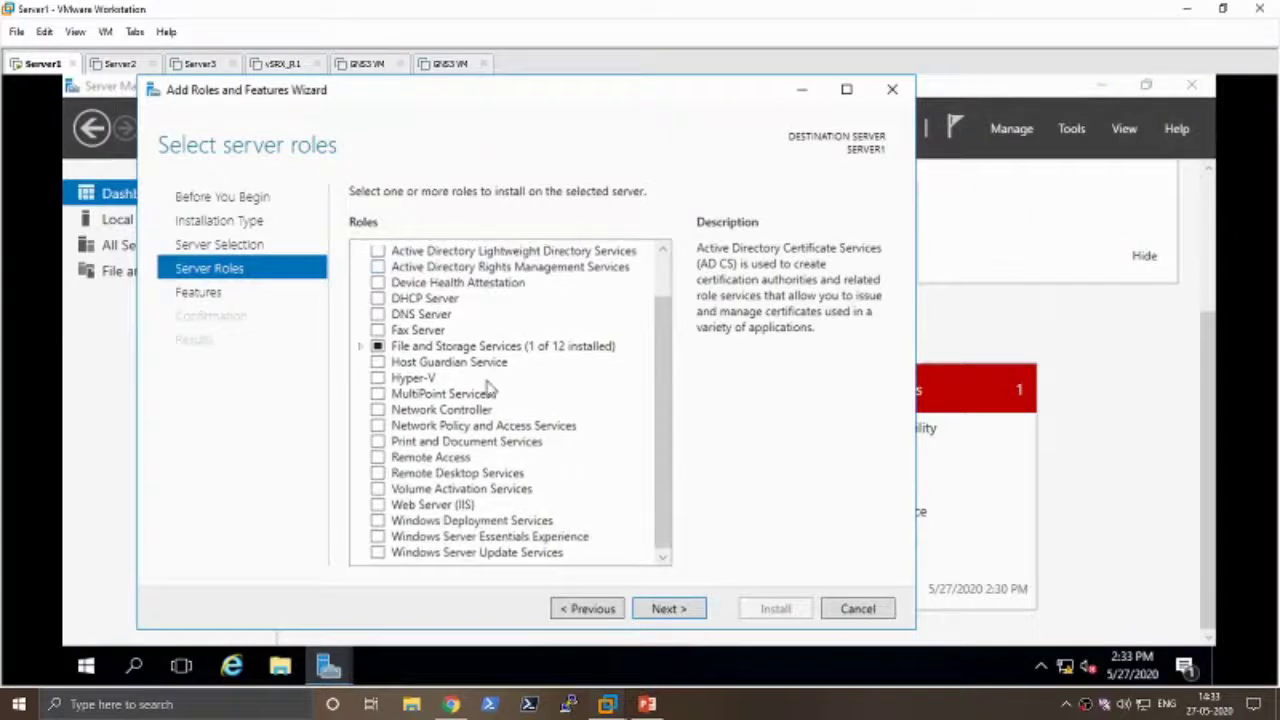
{"action": "scroll", "coordinate": [490, 390], "scroll_direction": "up", "scroll_amount": 1}
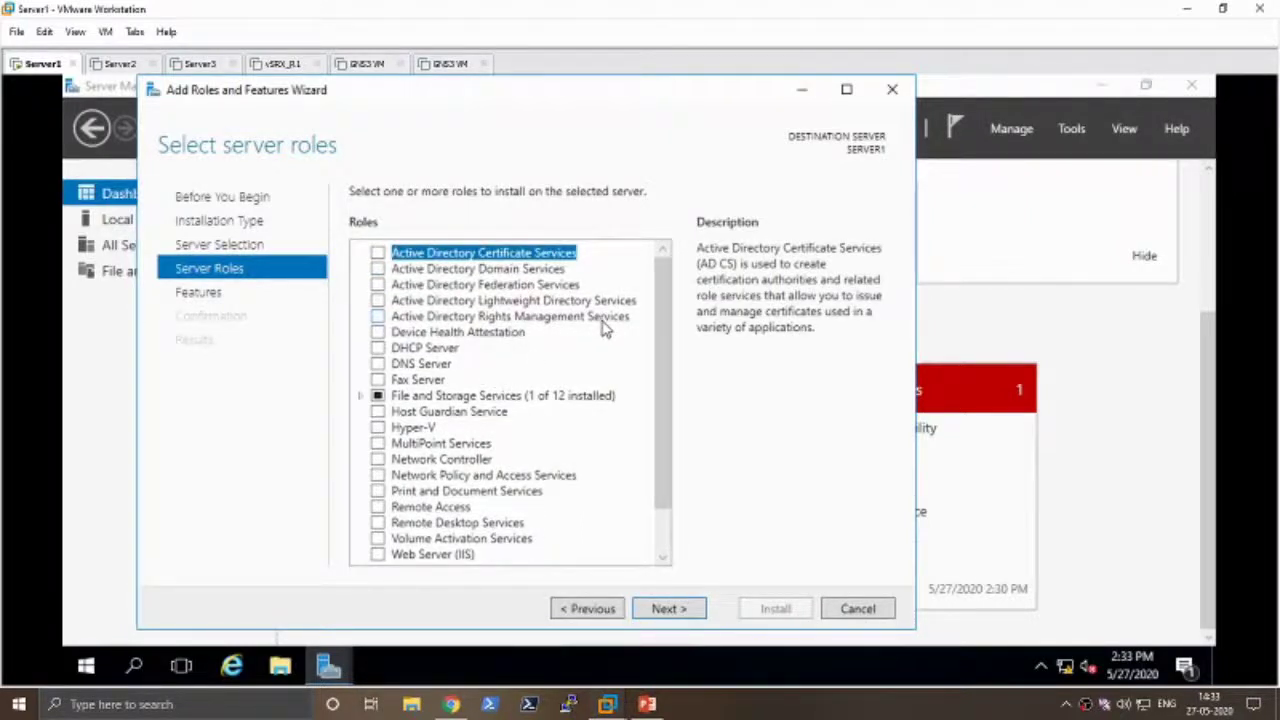
- Check Active Directory Domain Services and DNS Server, accept their required tools, and continue to Features
{"action": "left_click", "coordinate": [378, 271]}
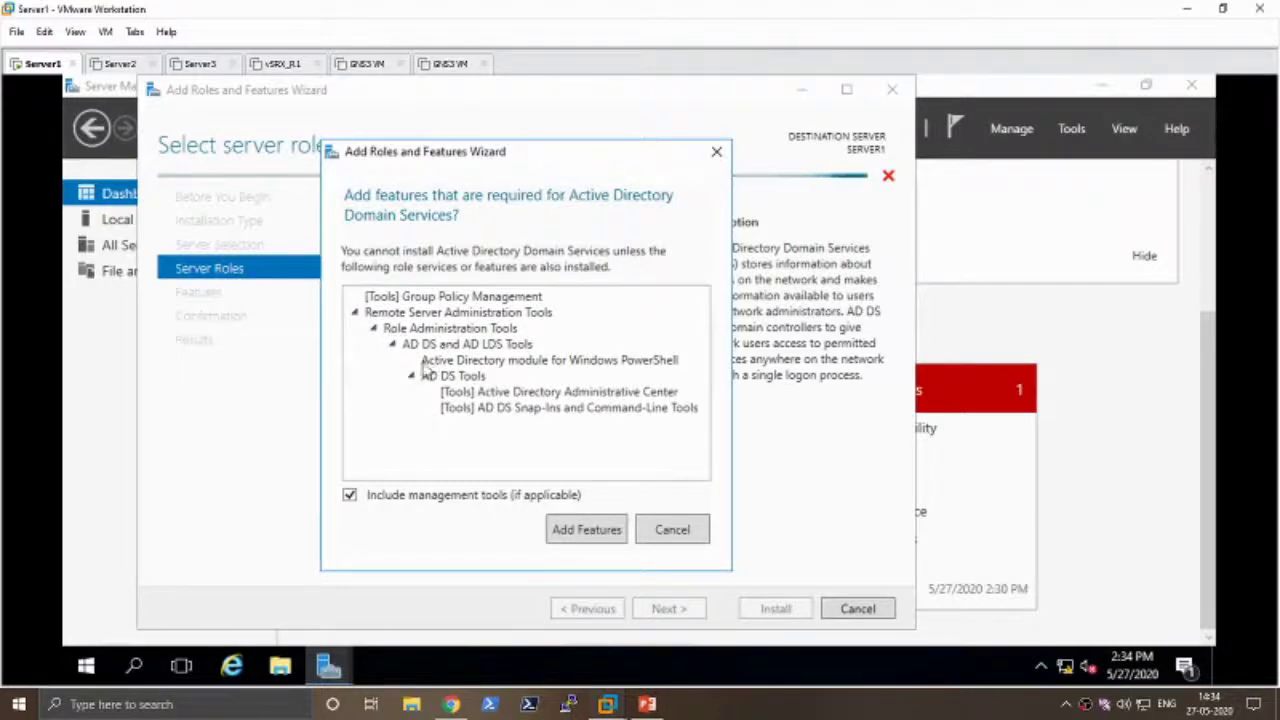
{"action": "left_click", "coordinate": [587, 530]}
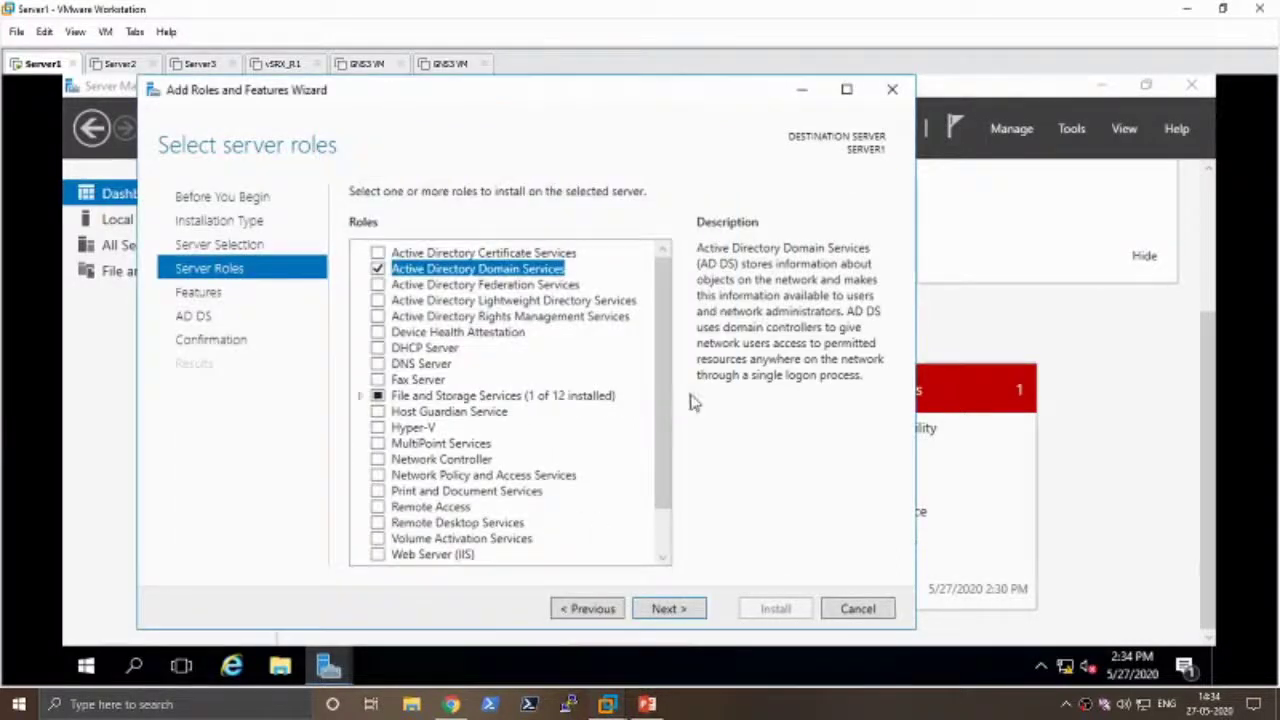
{"action": "scroll", "coordinate": [660, 415], "scroll_direction": "down", "scroll_amount": 1}
{"action": "scroll", "coordinate": [661, 420], "scroll_direction": "down", "scroll_amount": 1}
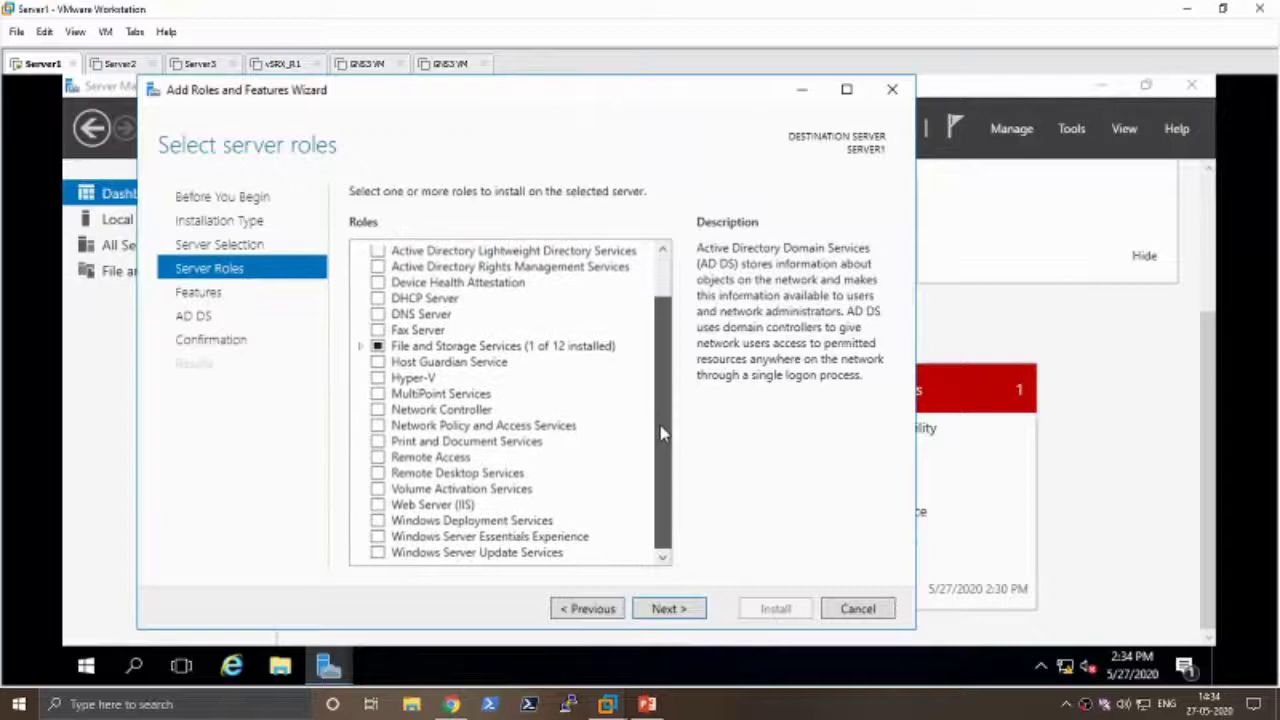
{"action": "left_click", "coordinate": [377, 314]}
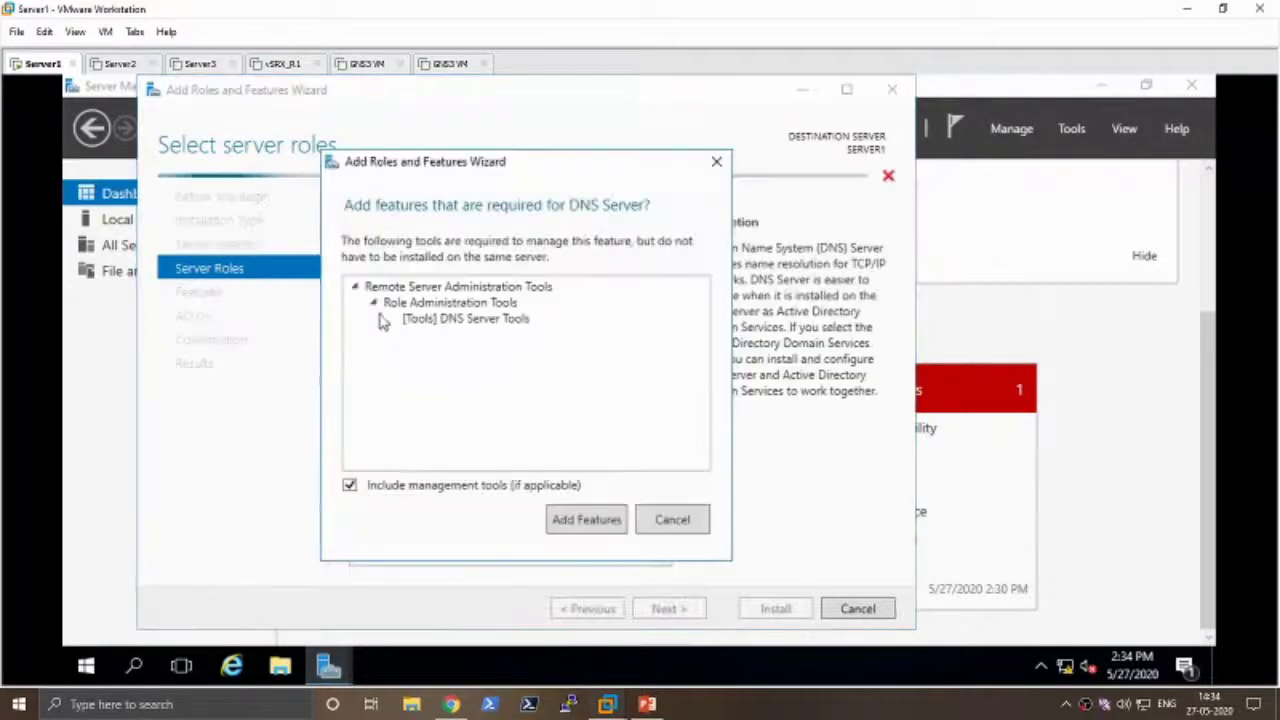
{"action": "left_click", "coordinate": [614, 520]}
{"action": "left_click", "coordinate": [658, 510]}
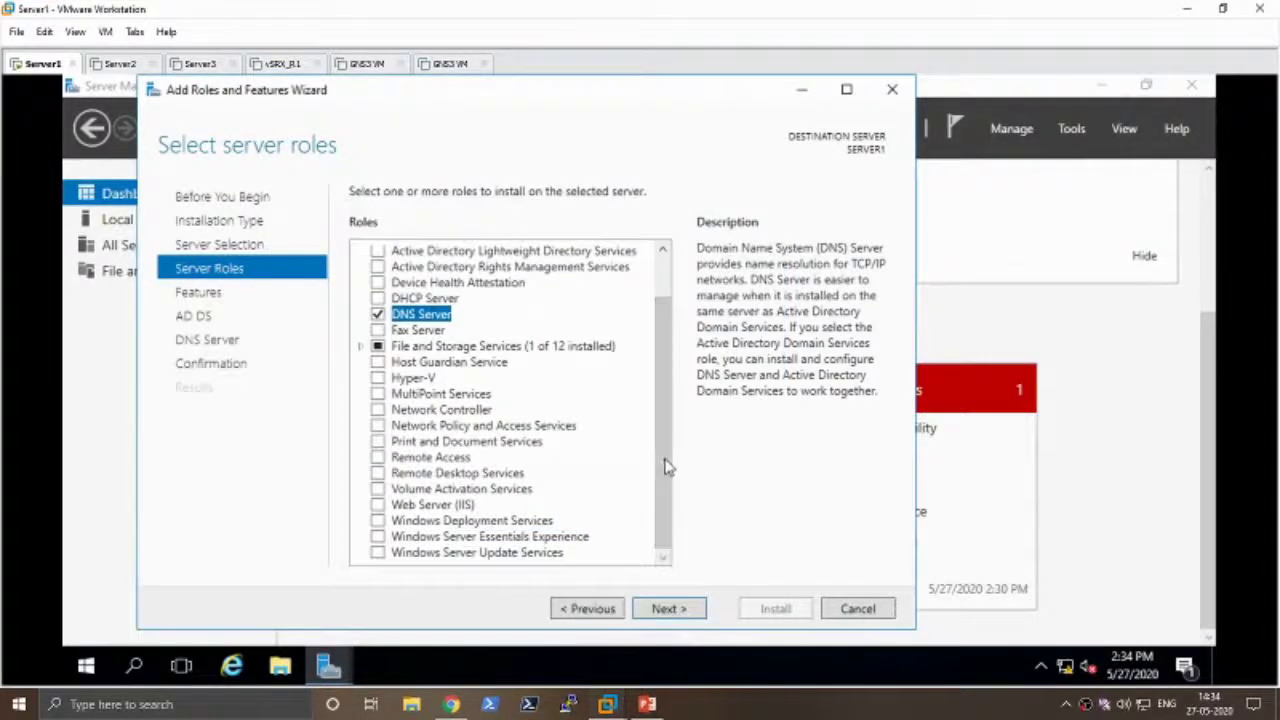
{"action": "scroll", "coordinate": [674, 422], "scroll_direction": "up", "scroll_amount": 1}
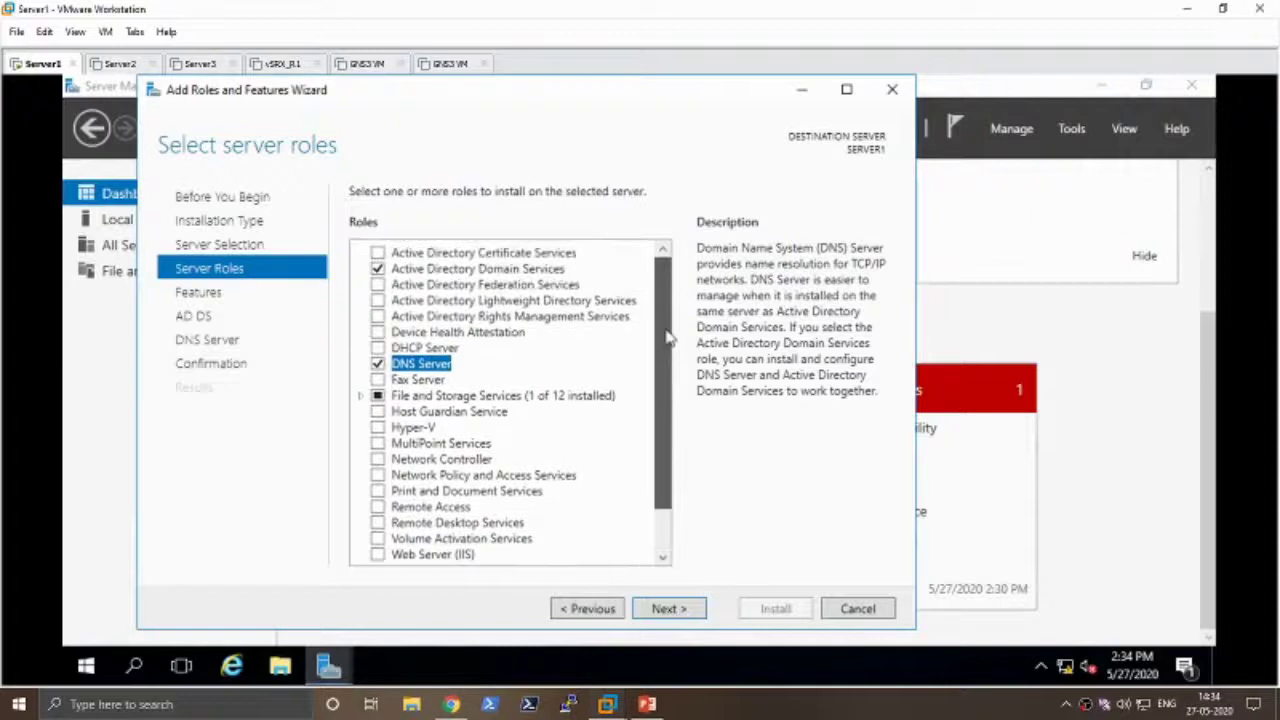
{"action": "left_click", "coordinate": [668, 609]}
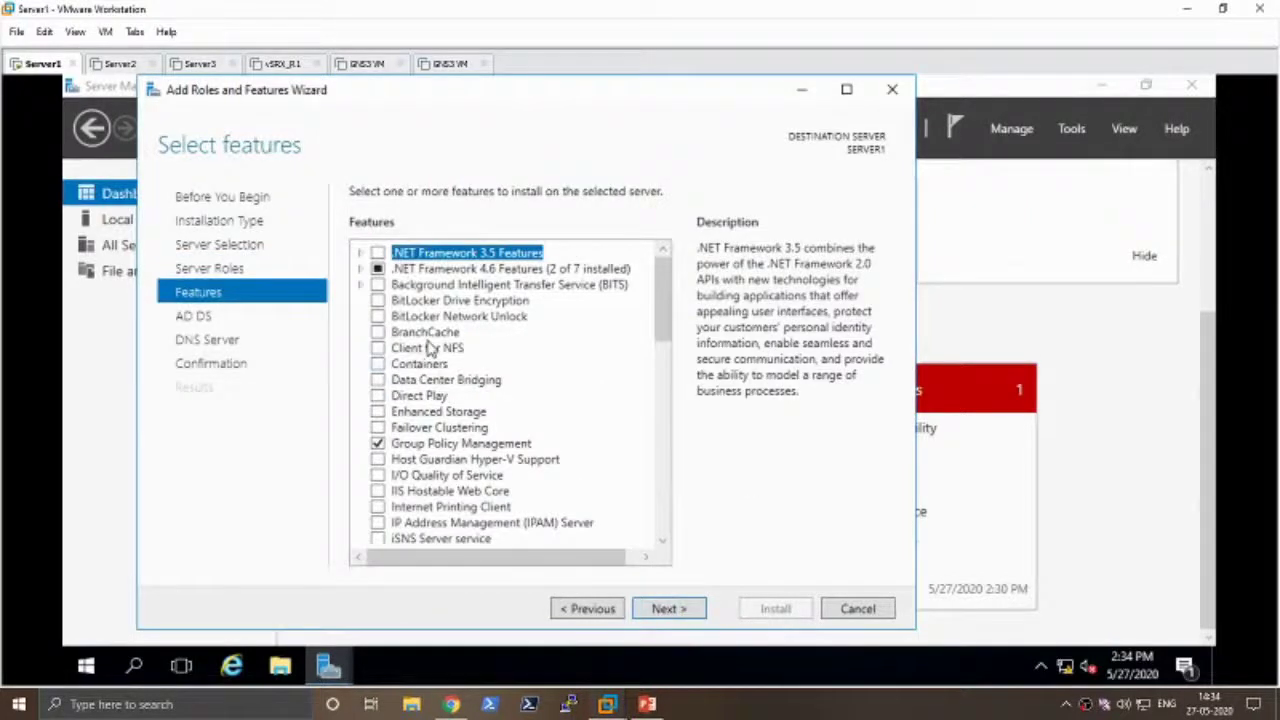
- Skip through Features and the role information pages to the installation confirmation summary
{"action": "left_click", "coordinate": [684, 614]}
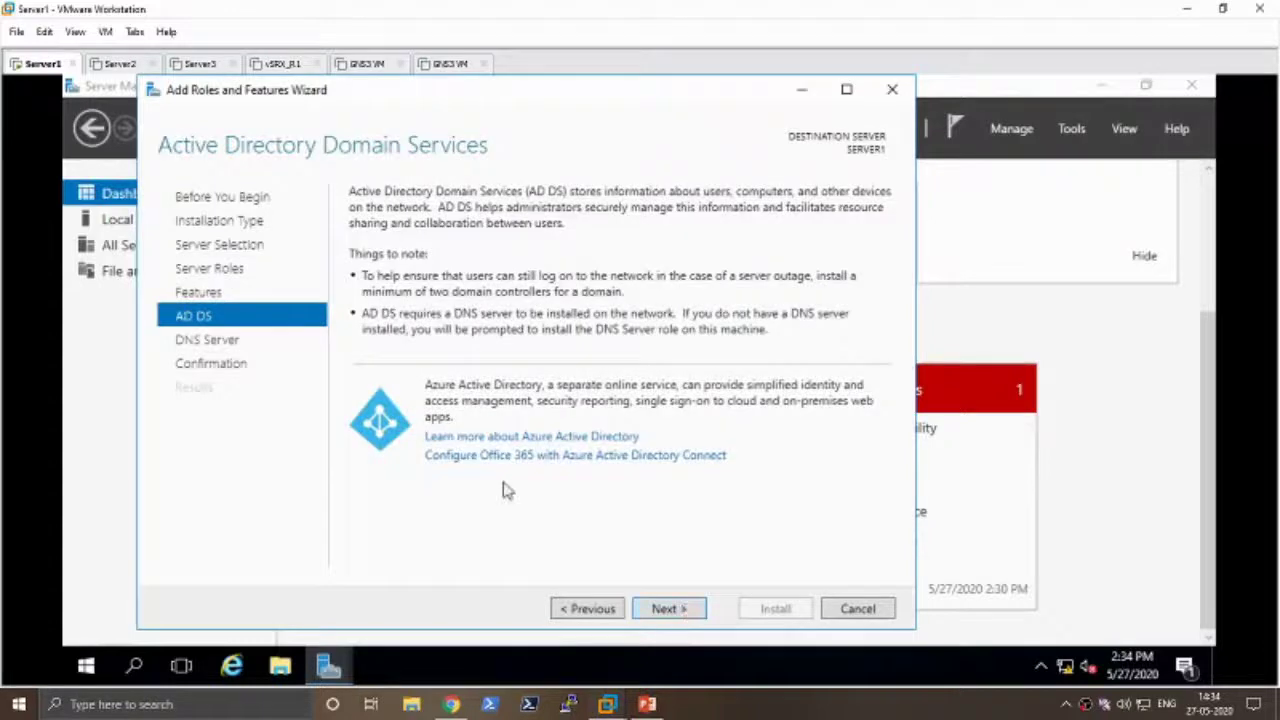
{"action": "left_click", "coordinate": [693, 613]}
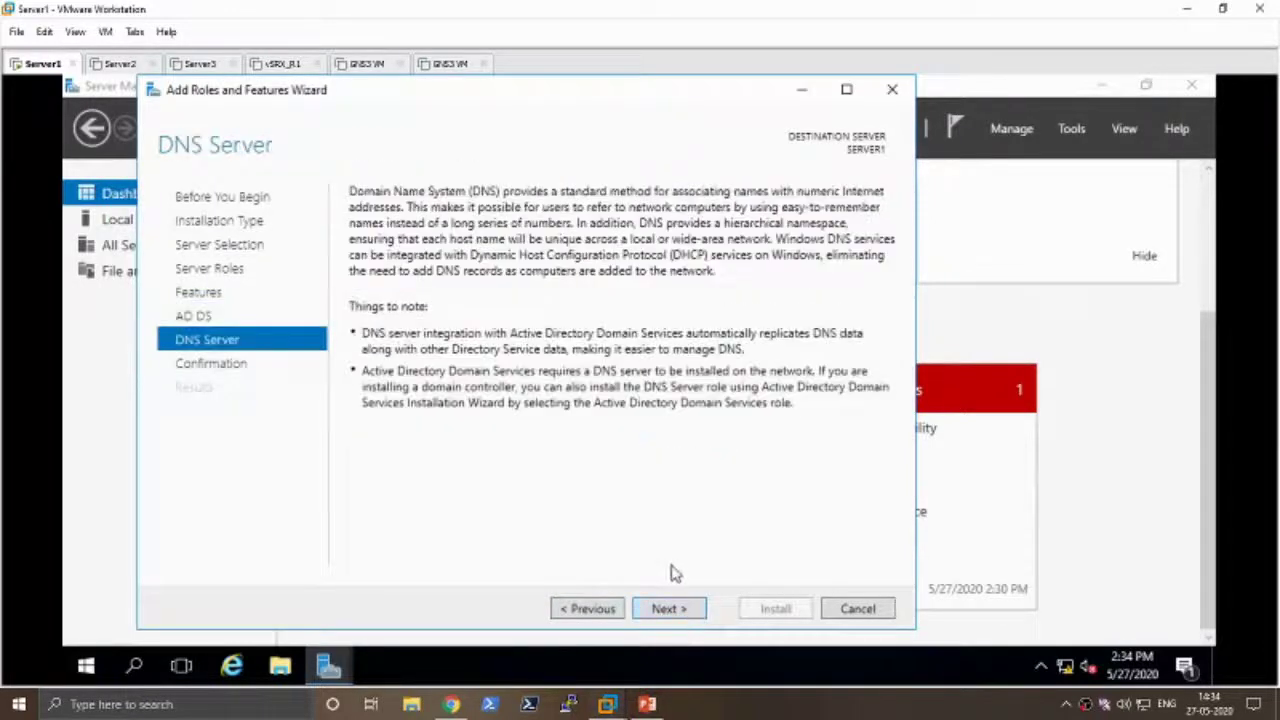
{"action": "left_click", "coordinate": [670, 612]}
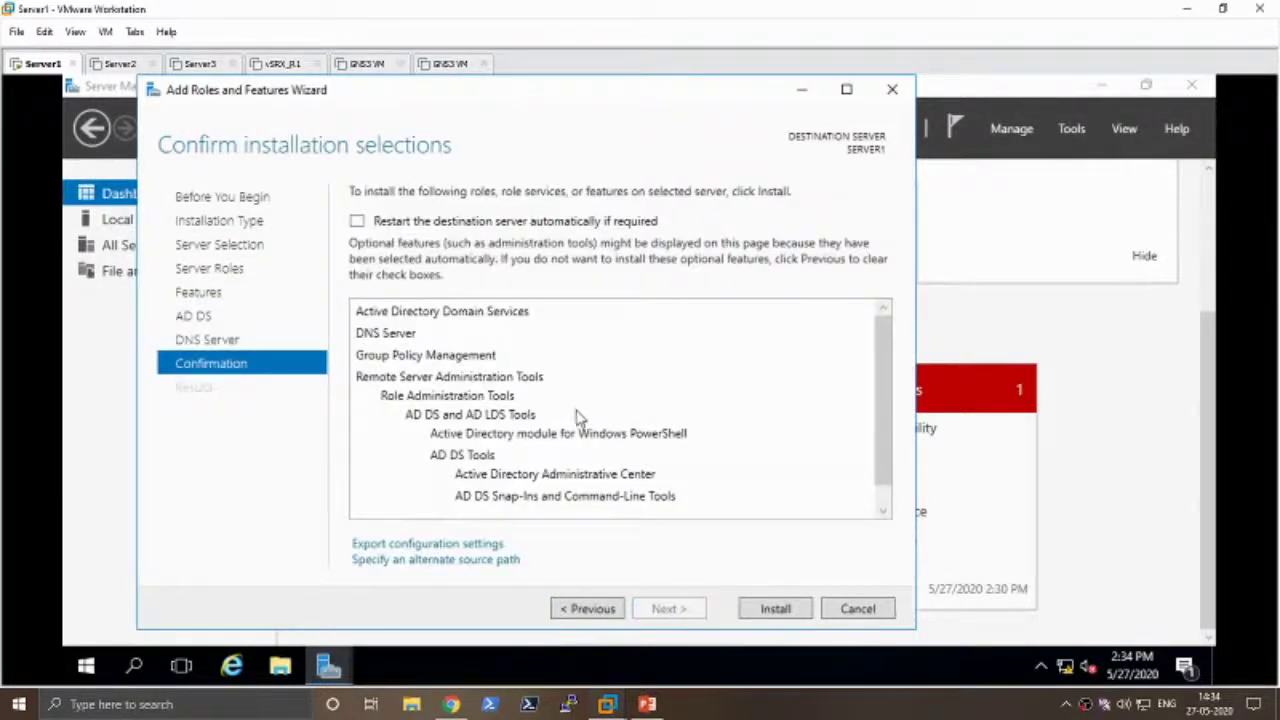
{"action": "left_click_drag", "start_coordinate": [891, 422], "coordinate": [869, 443]}
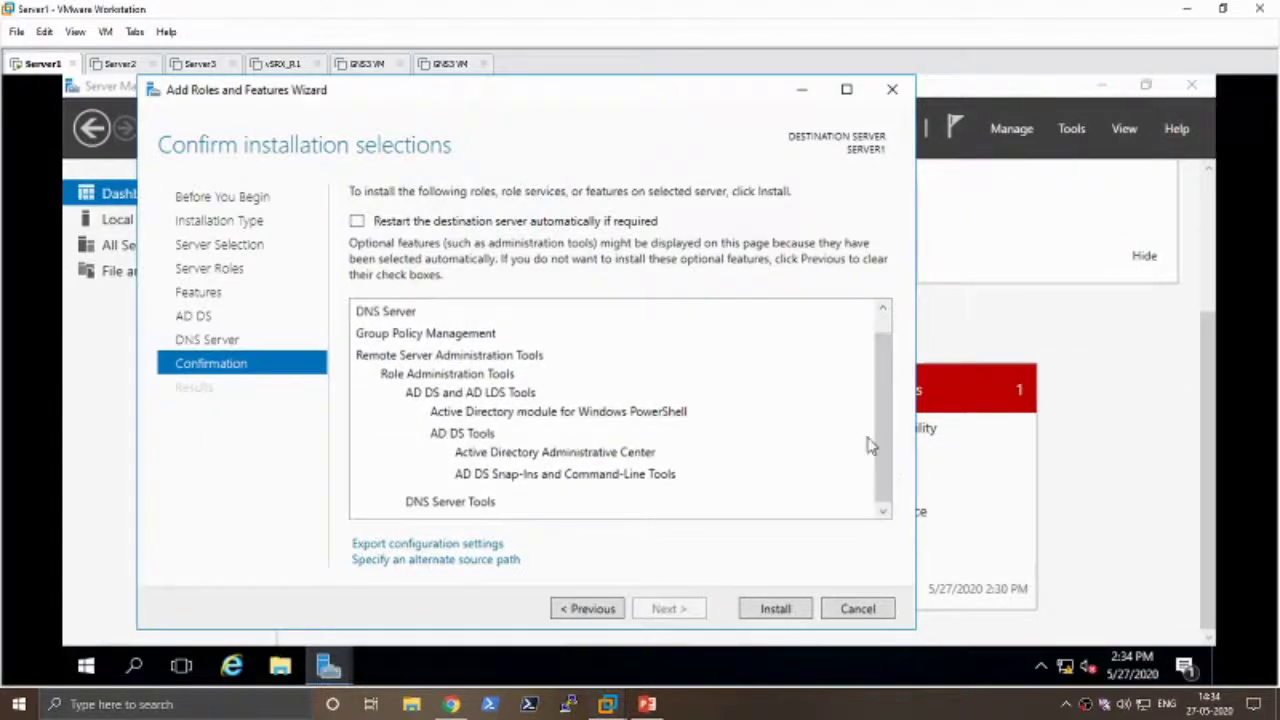
- Start exporting the configuration settings, review the file name and types, then cancel the export
{"action": "left_click", "coordinate": [470, 545]}
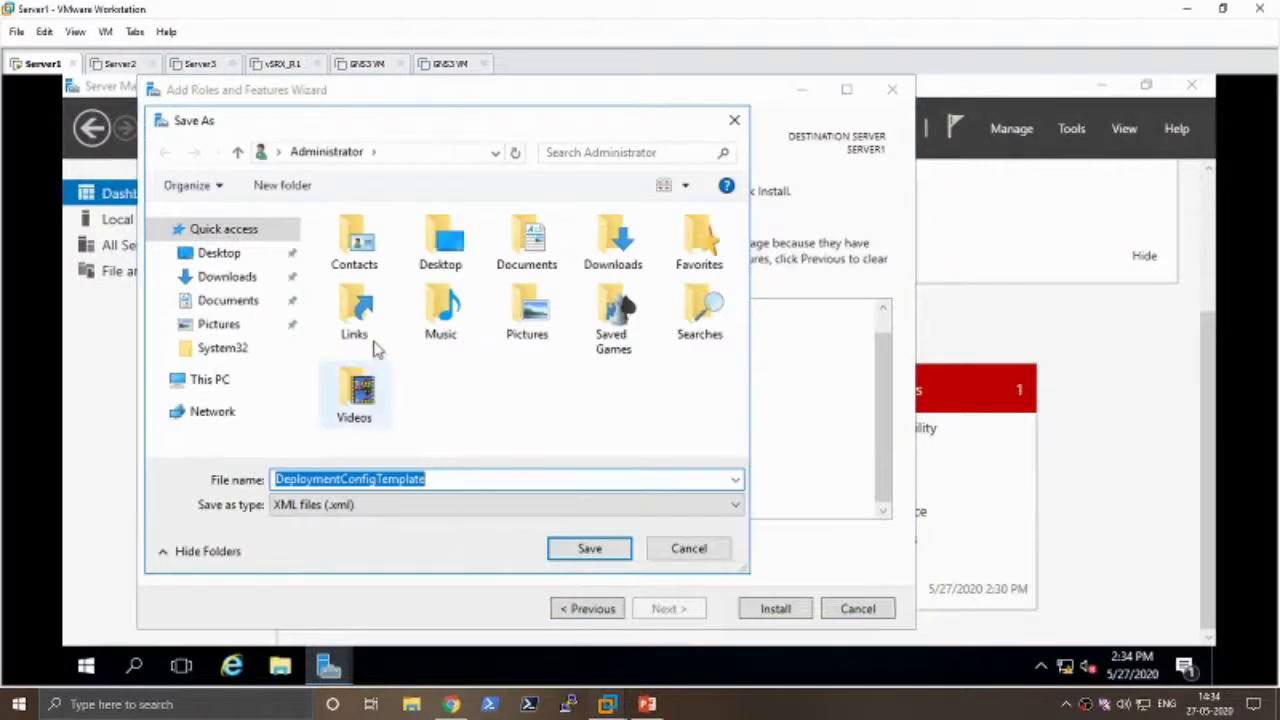
{"action": "left_click", "coordinate": [430, 480]}
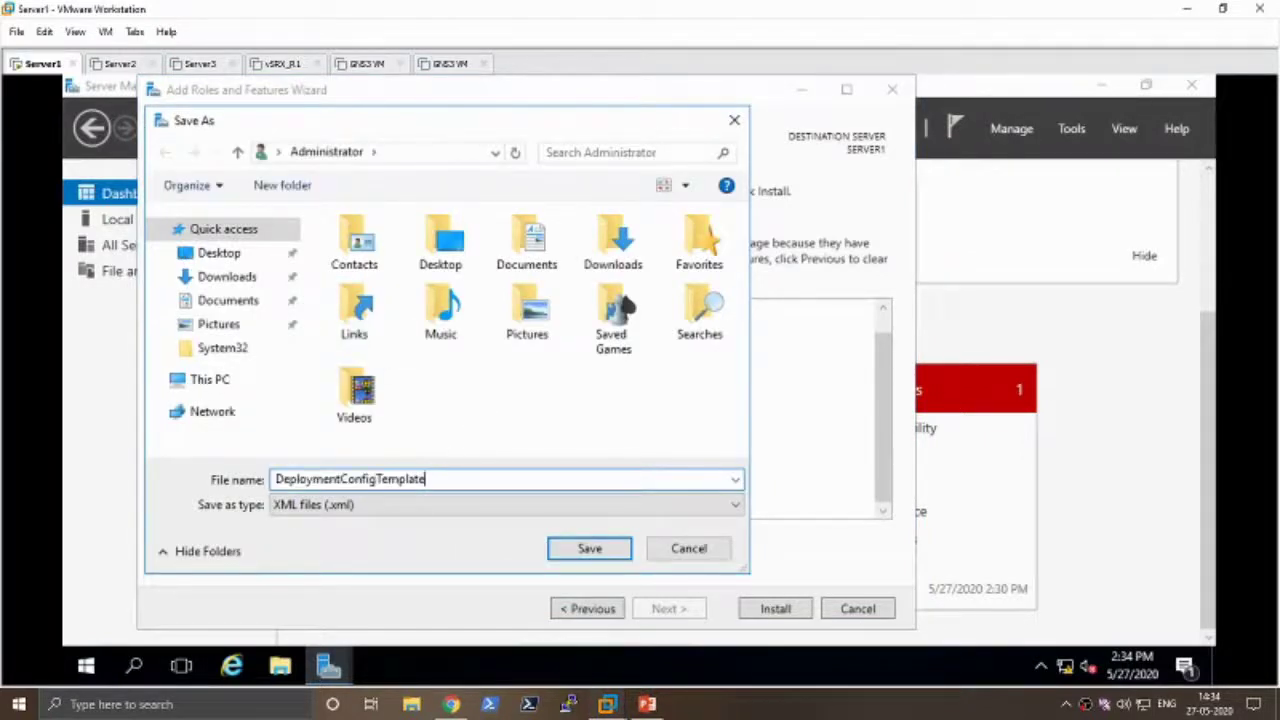
{"action": "left_click", "coordinate": [437, 506]}
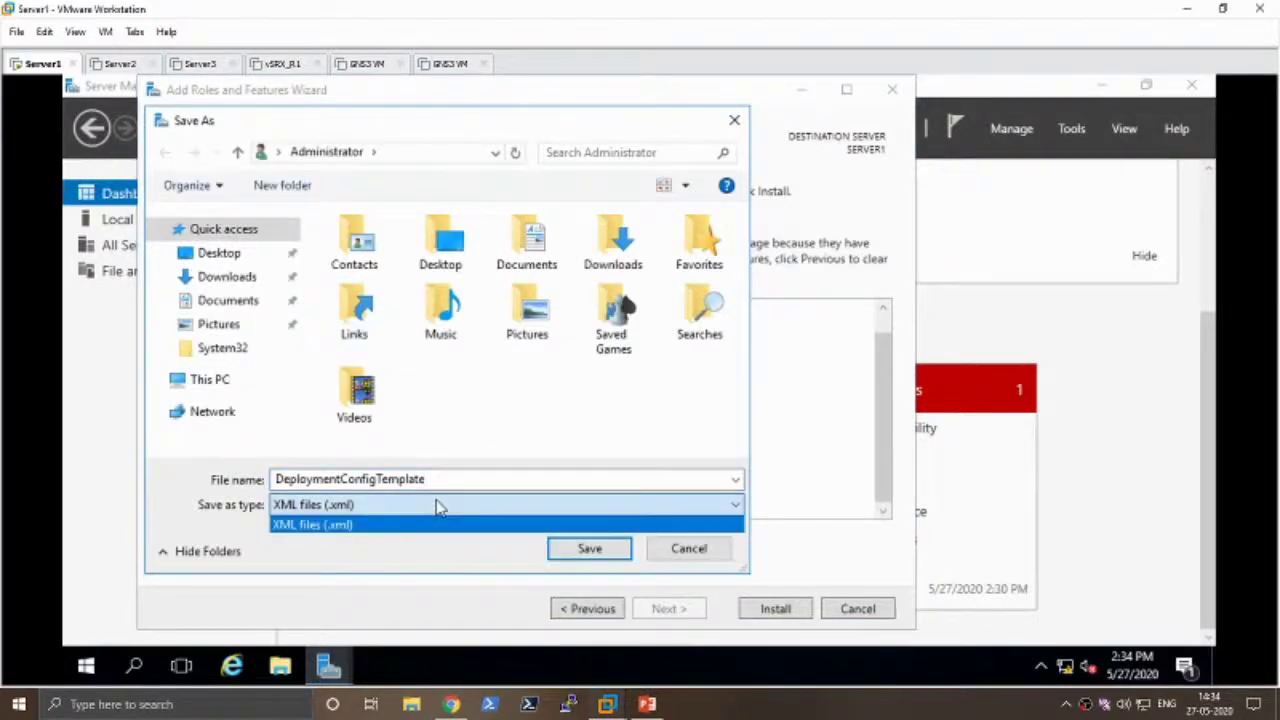
{"action": "left_click", "coordinate": [470, 523]}
{"action": "left_click", "coordinate": [689, 549]}
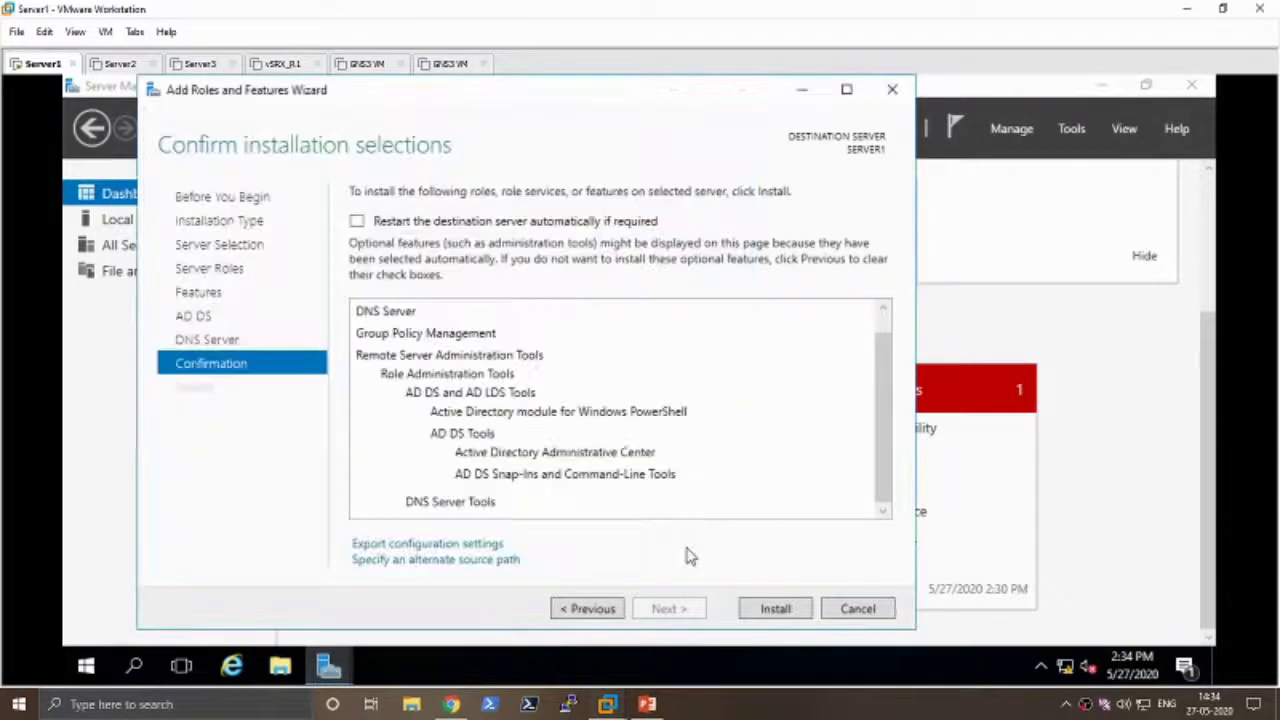
{"action": "left_click_drag", "start_coordinate": [882, 420], "coordinate": [882, 448]}
- Start installing AD DS, DNS Server and tools, then minimize the wizard to reveal the dashboard
{"action": "left_click", "coordinate": [788, 610]}
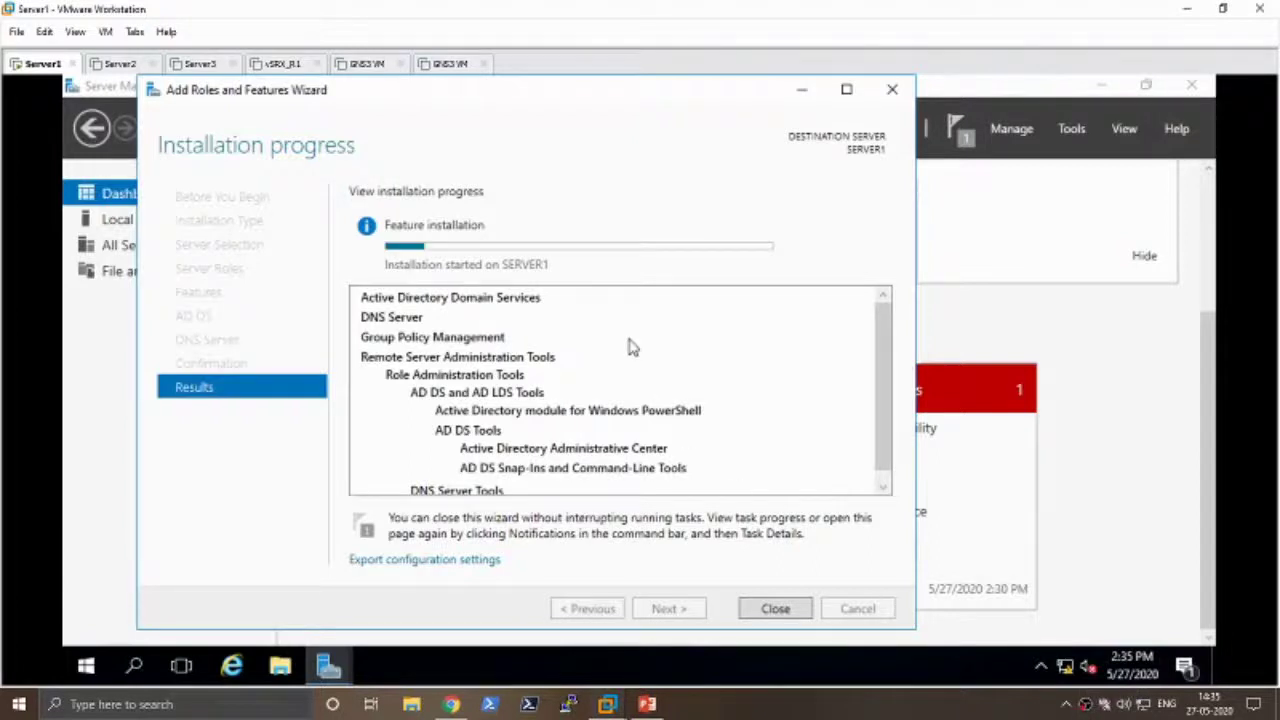
{"action": "right_click", "coordinate": [1084, 703]}
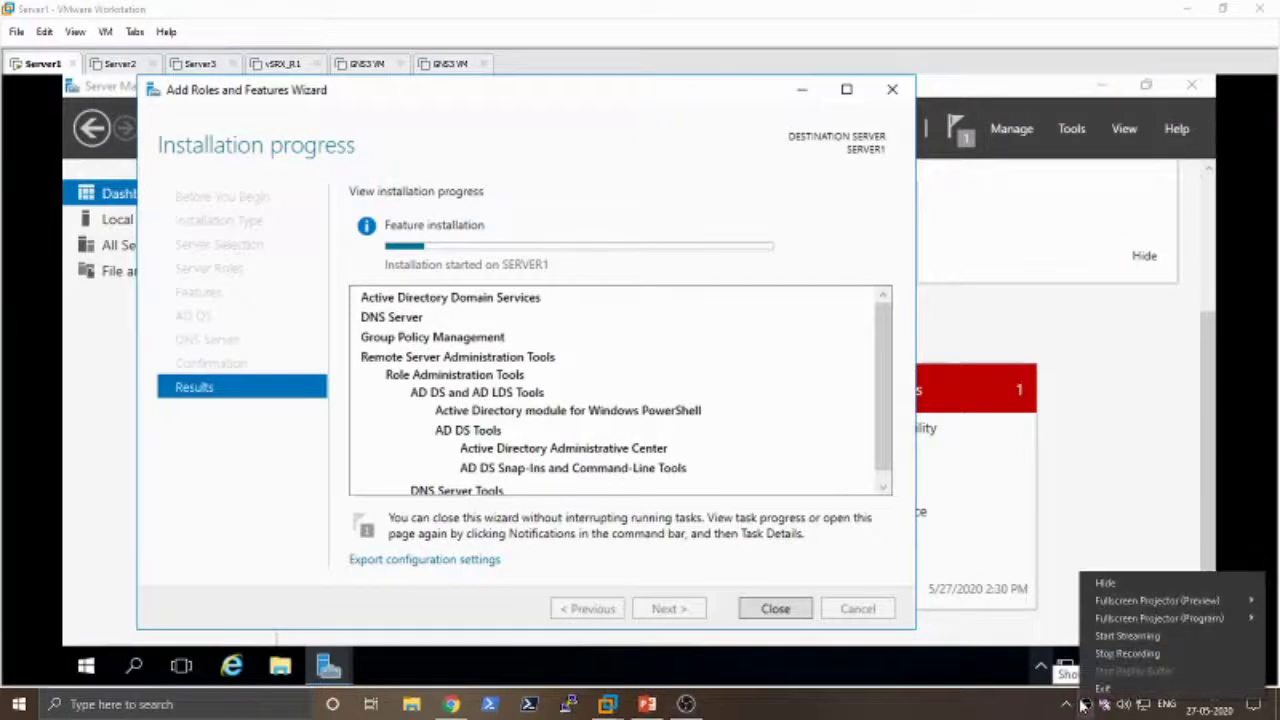
{"action": "key", "text": "Escape"}
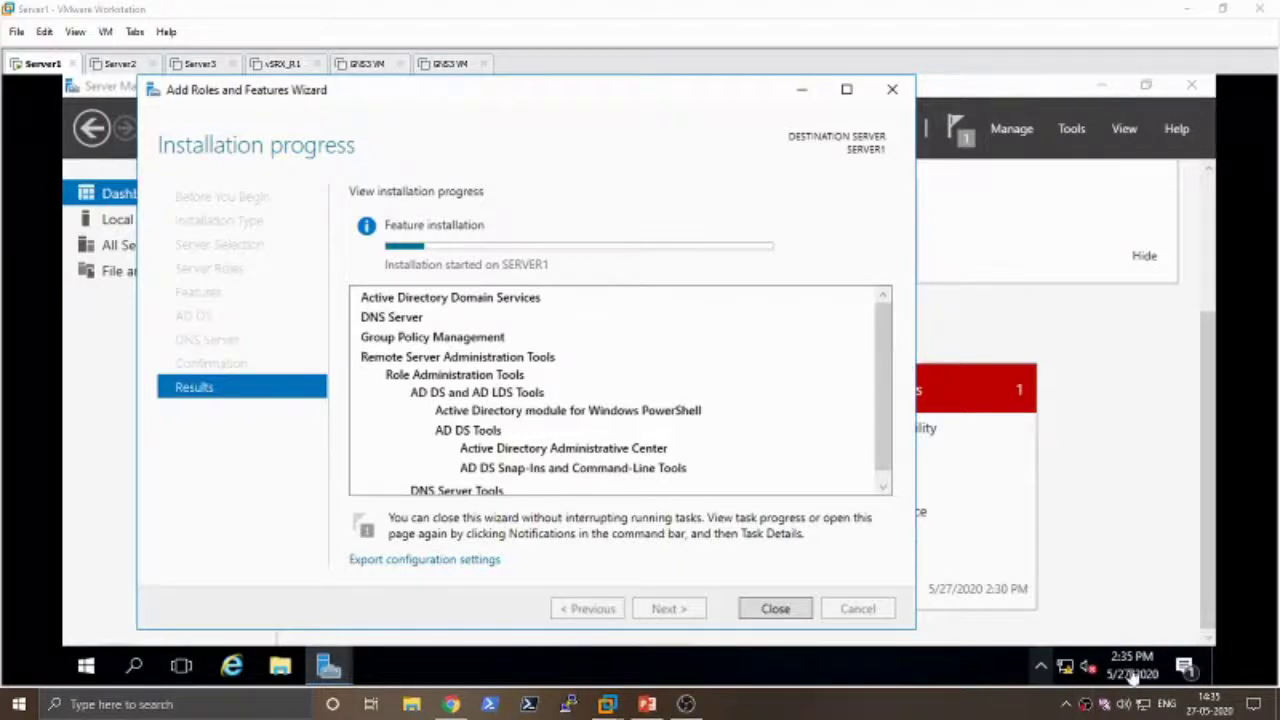
{"action": "left_click", "coordinate": [1088, 703]}
{"action": "right_click", "coordinate": [1086, 700]}
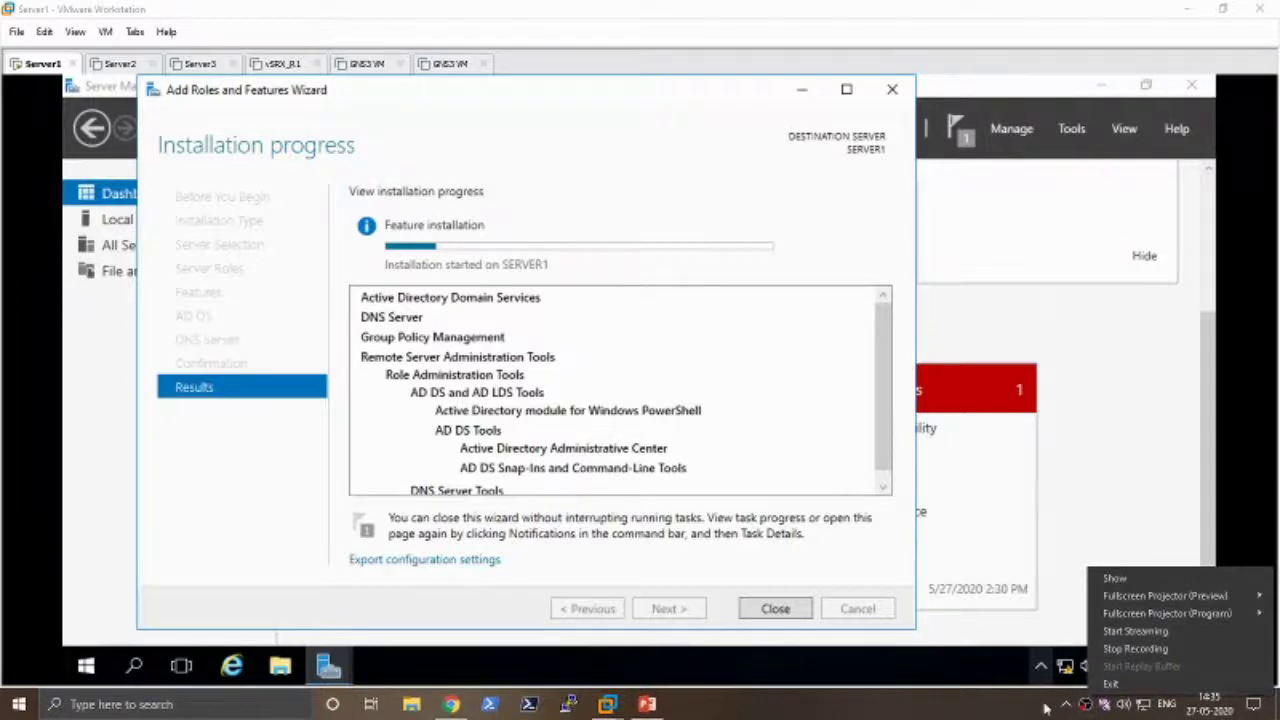
{"action": "left_click", "coordinate": [900, 704]}
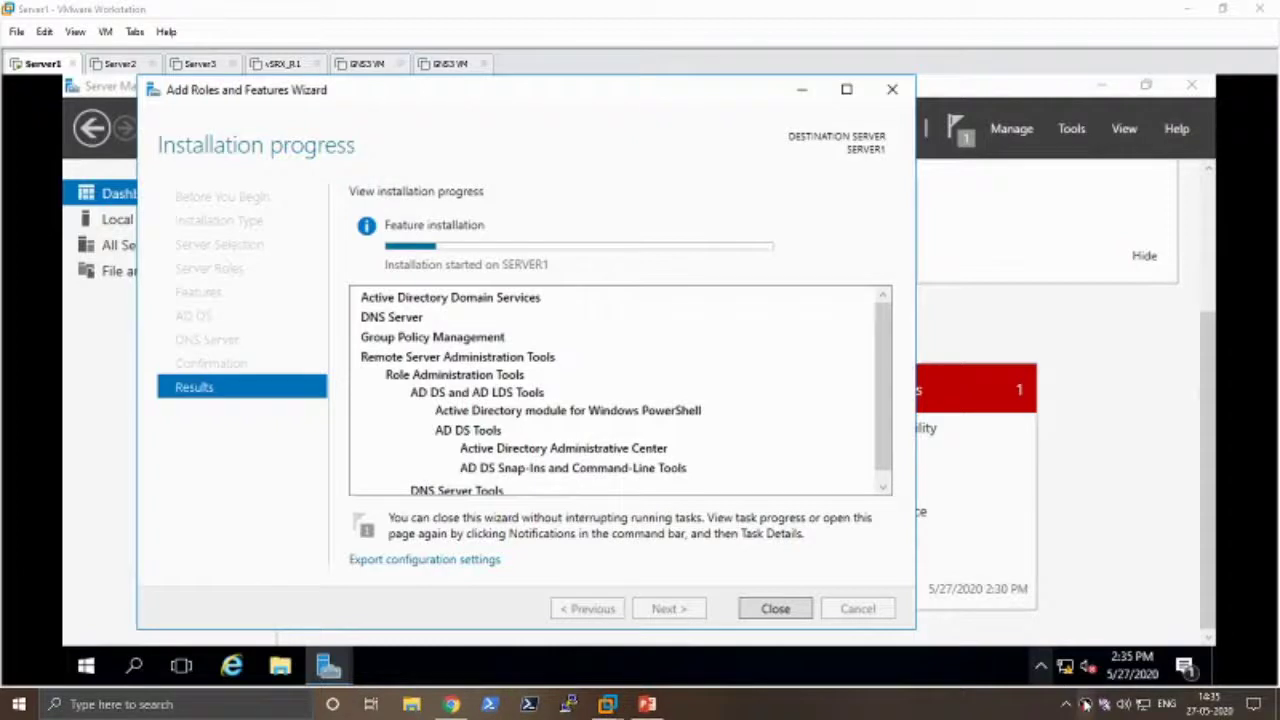
{"action": "right_click", "coordinate": [1086, 703]}
{"action": "left_click", "coordinate": [1086, 703]}
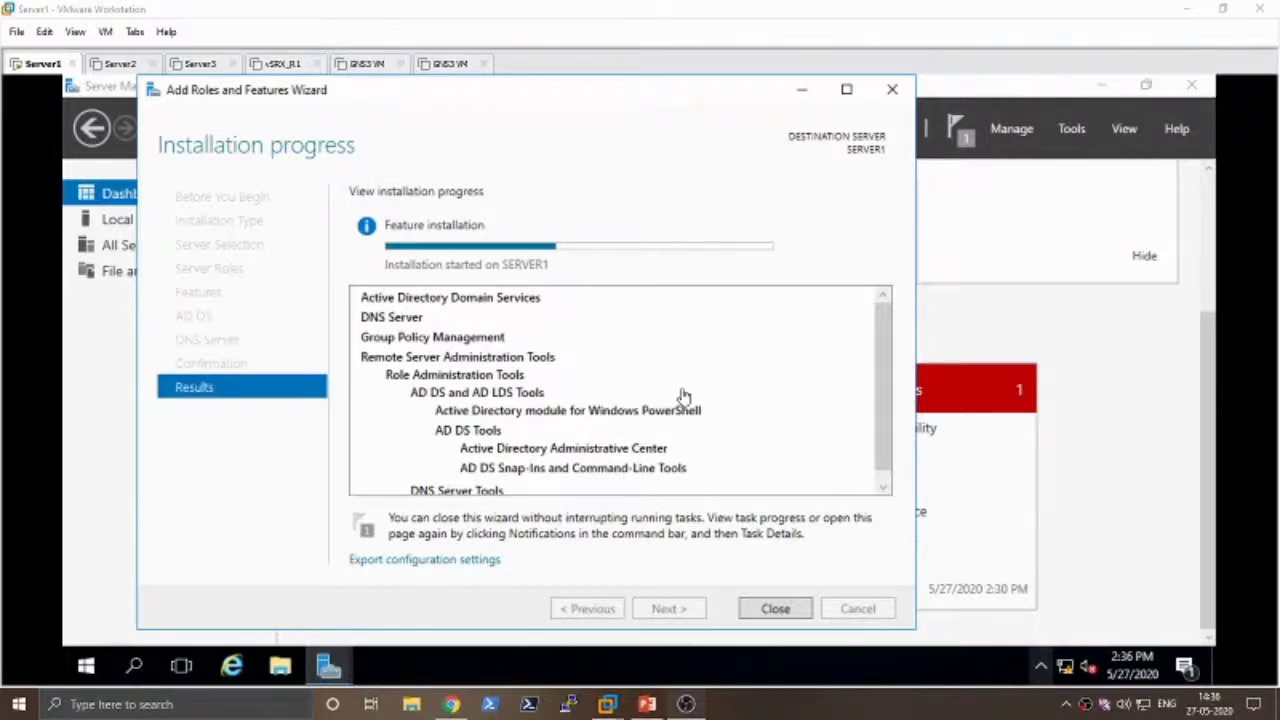
{"action": "left_click", "coordinate": [801, 97]}
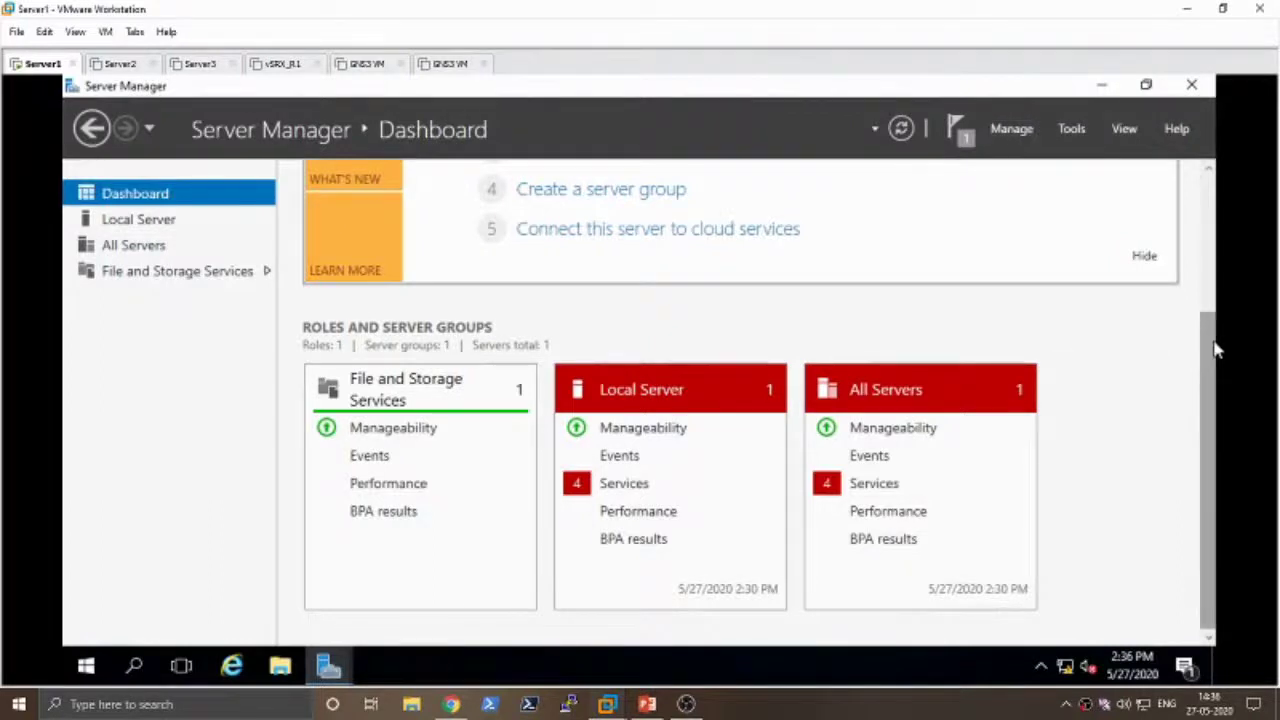
- Minimize Server Manager and refresh Server1's desktop
{"action": "left_click_drag", "start_coordinate": [1214, 349], "coordinate": [1205, 178]}
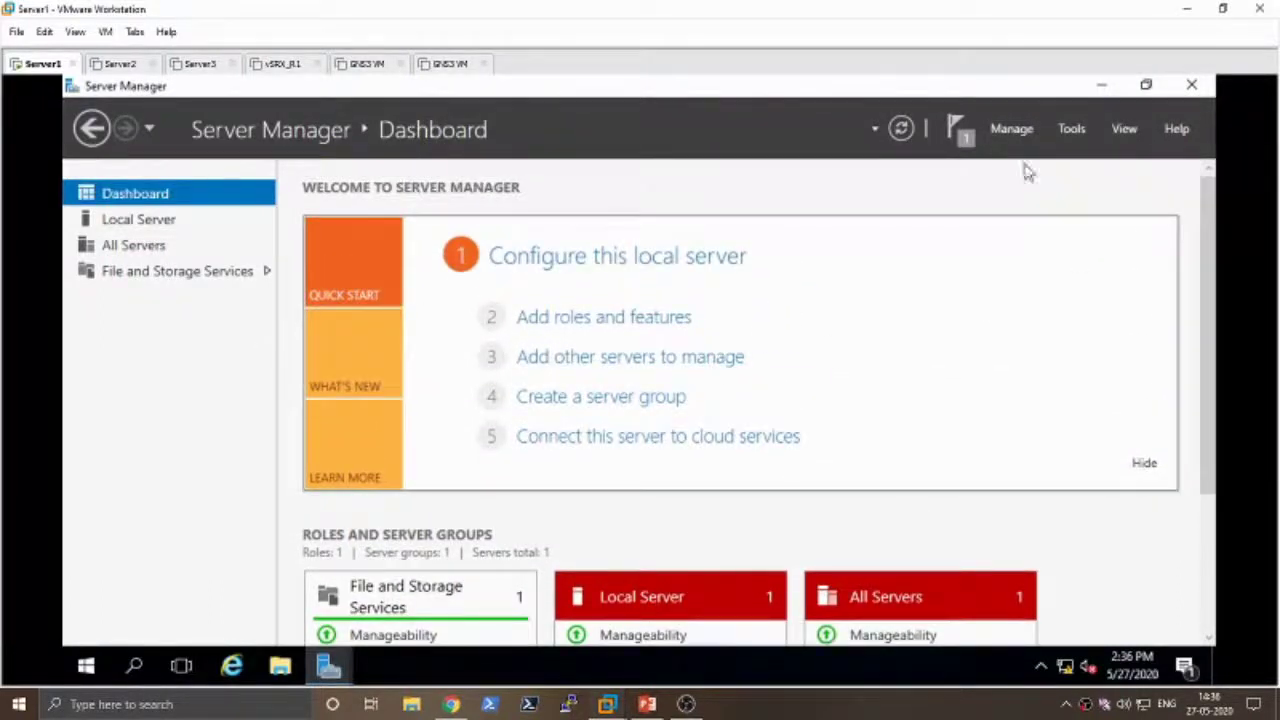
{"action": "left_click", "coordinate": [1098, 85]}
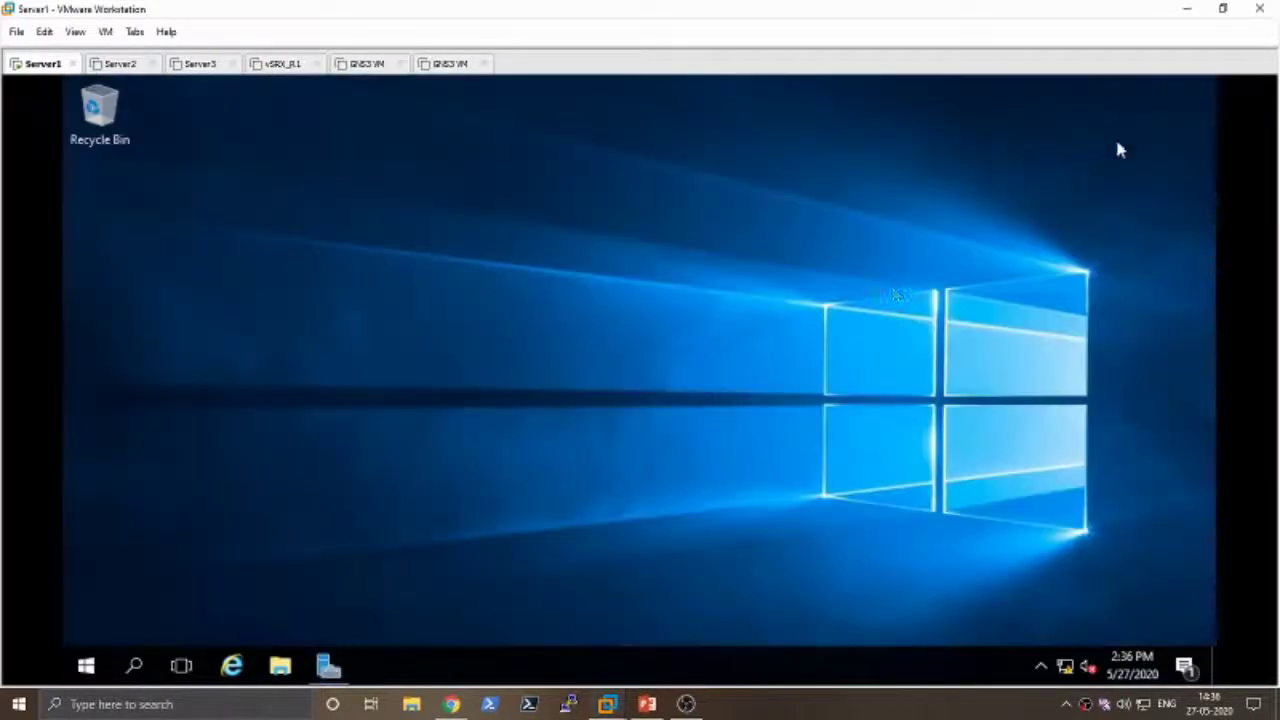
{"action": "right_click", "coordinate": [380, 296]}
{"action": "left_click", "coordinate": [430, 351]}
- Power on Server2, then return to Server1 and restore Server Manager with the wizard
{"action": "left_click", "coordinate": [117, 63]}
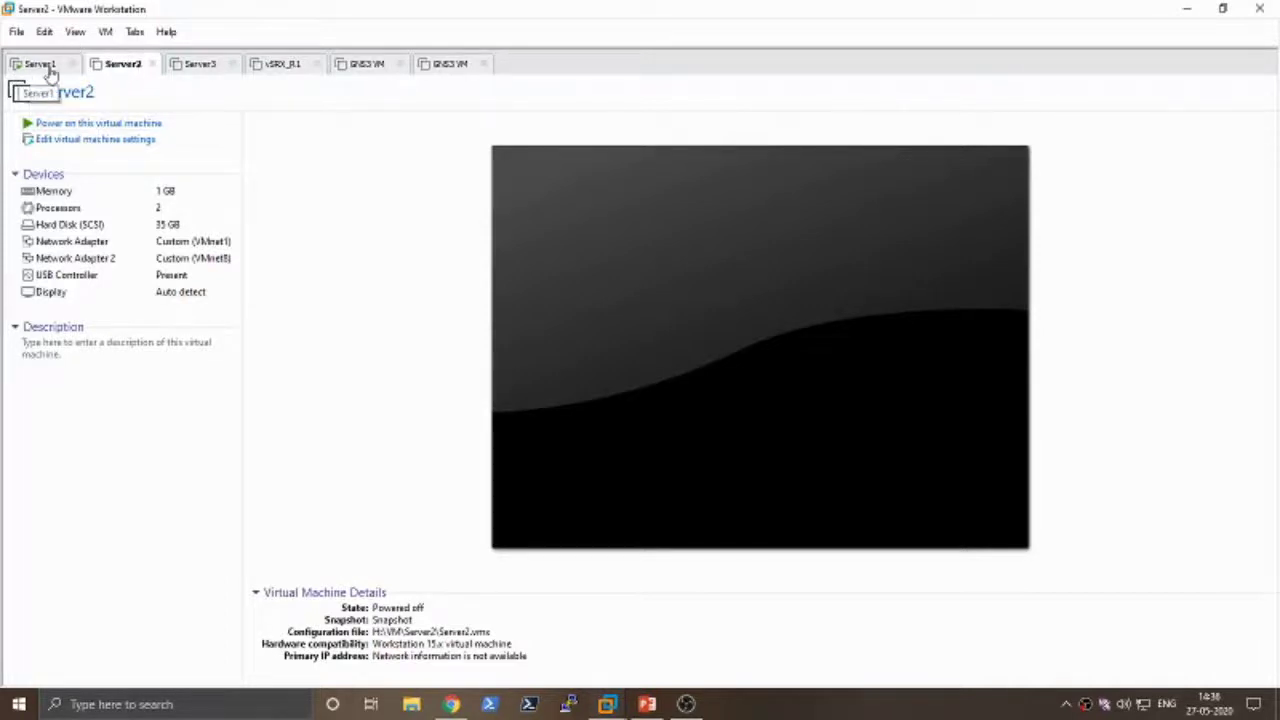
{"action": "left_click", "coordinate": [122, 123]}
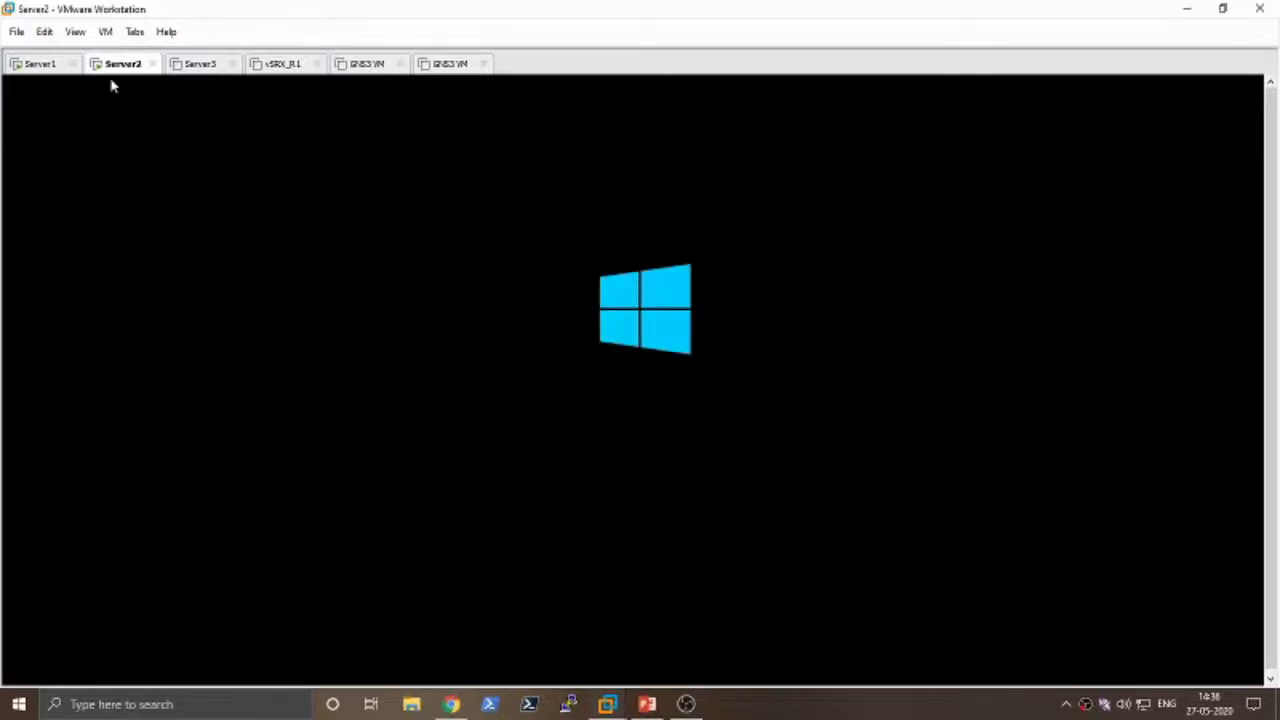
{"action": "left_click", "coordinate": [28, 72]}
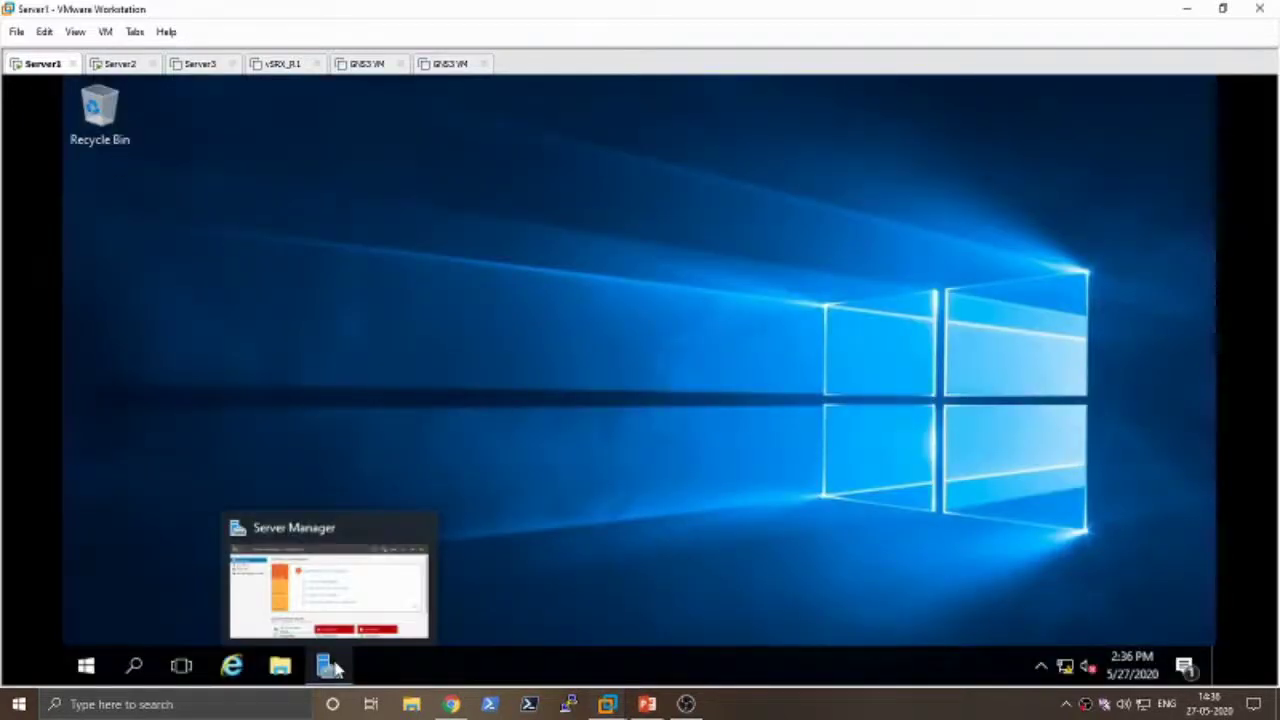
{"action": "left_click", "coordinate": [358, 600]}
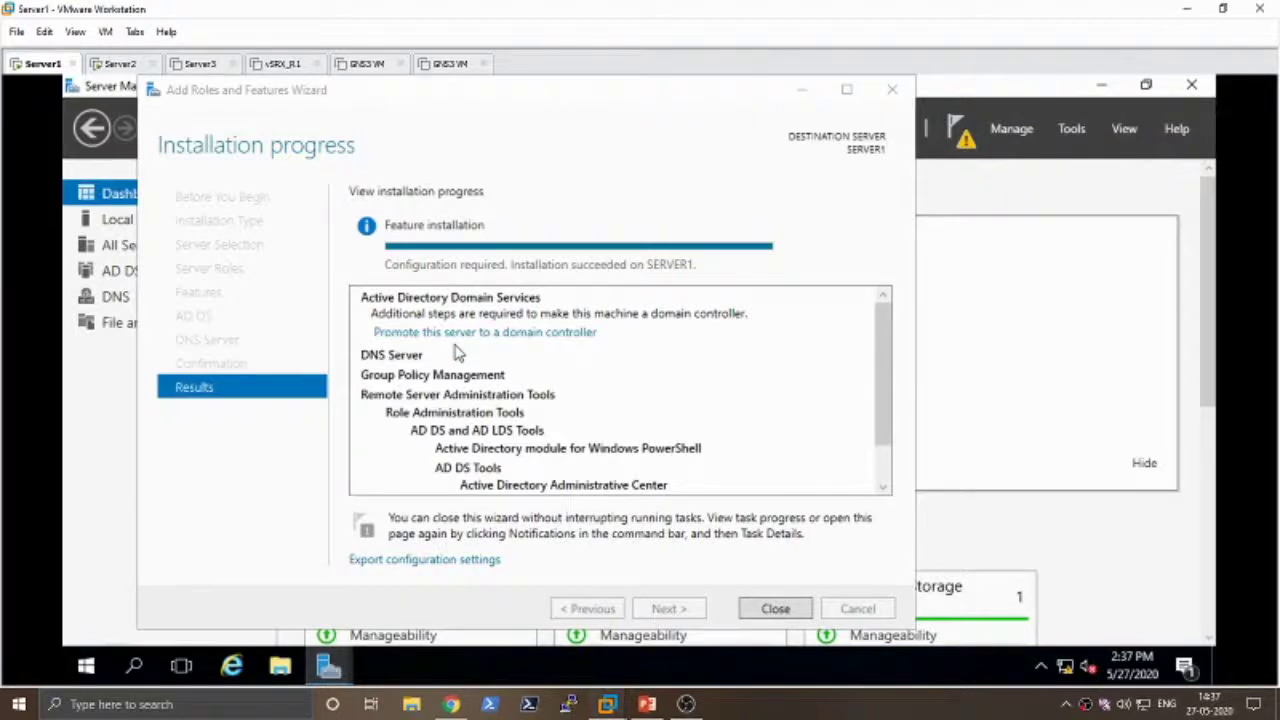
- Launch 'Promote this server to a domain controller', then minimize the wizard and the windows behind it
{"action": "left_click", "coordinate": [521, 339]}
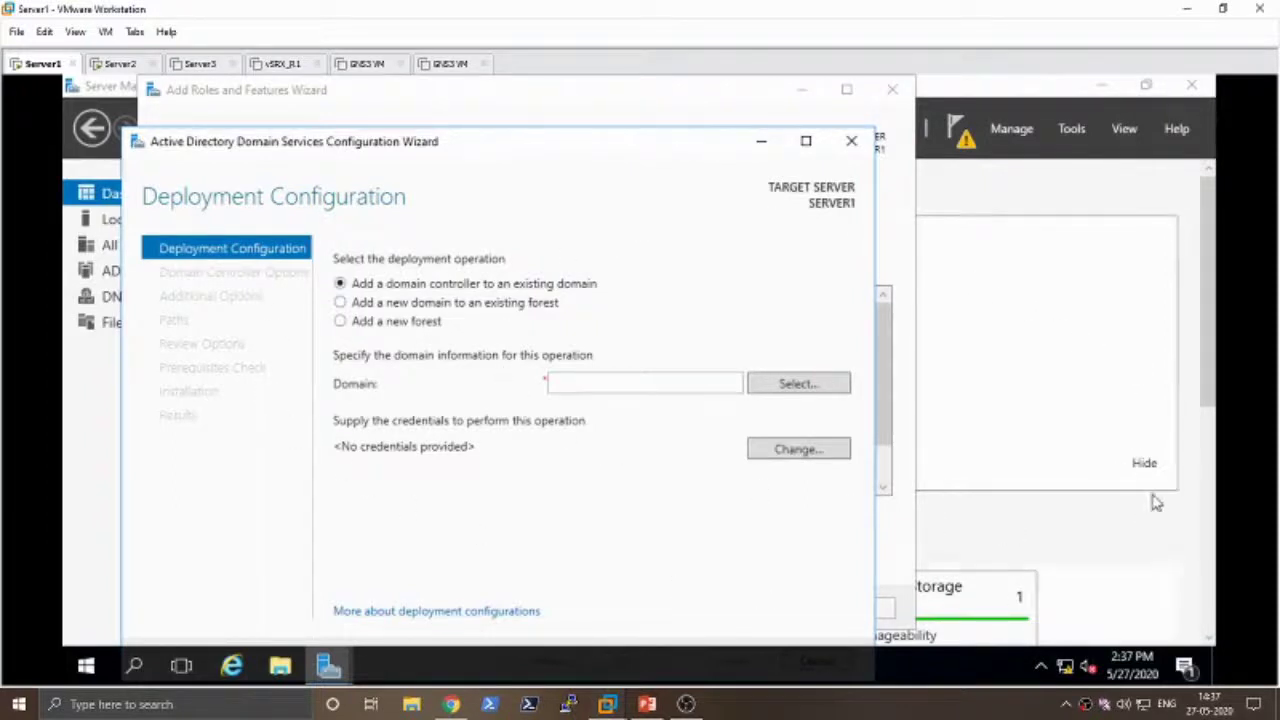
{"action": "left_click", "coordinate": [1103, 86]}
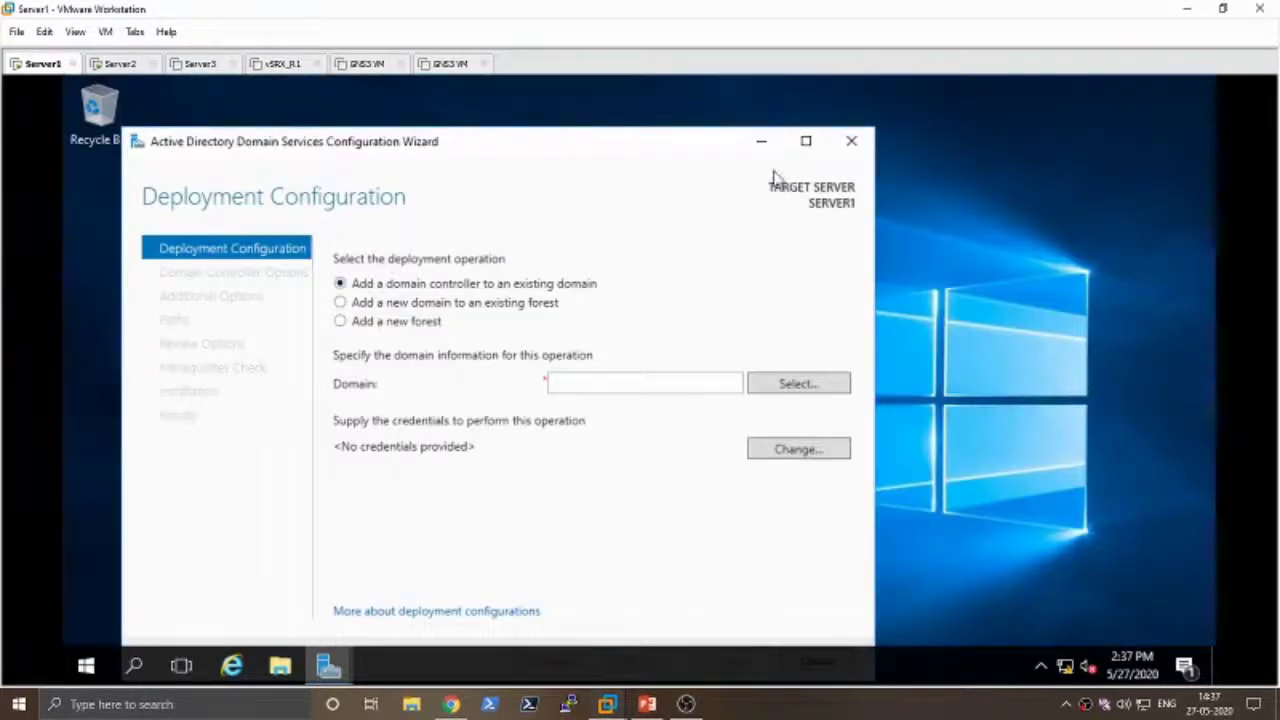
{"action": "left_click", "coordinate": [761, 141]}
{"action": "key", "text": "super+r"}
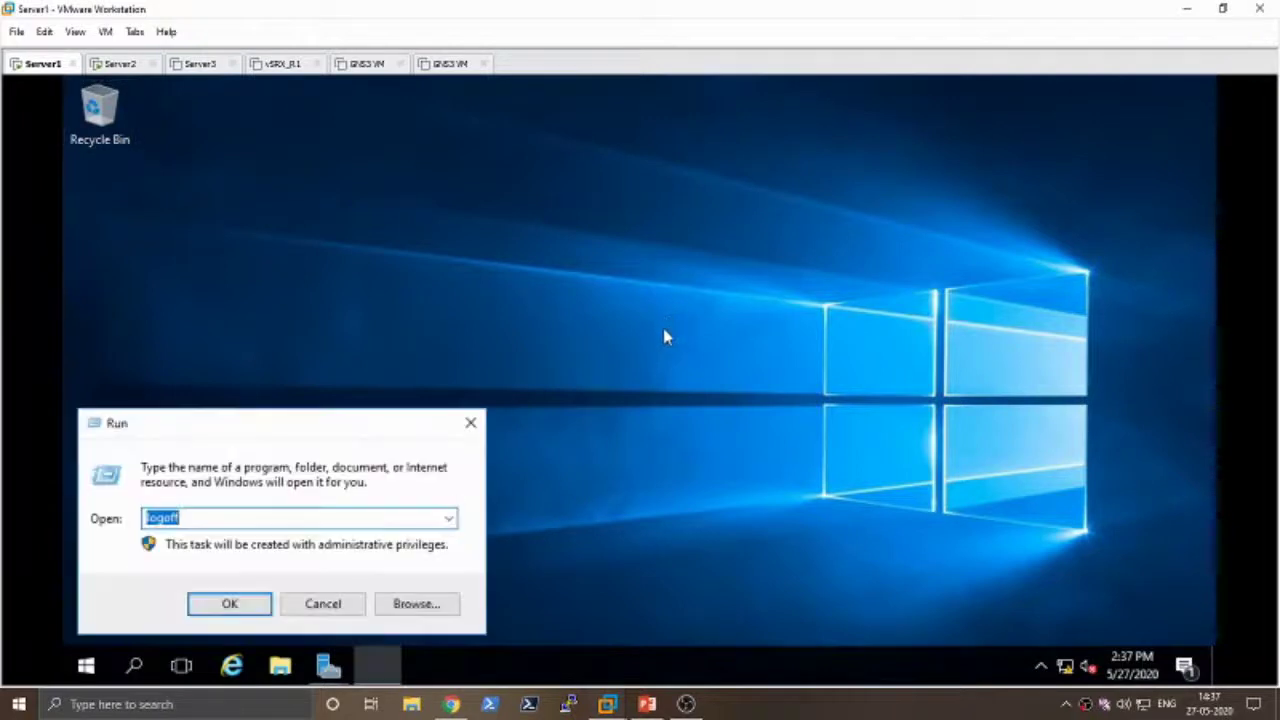
{"action": "type", "text": "sysdm.cpl"}
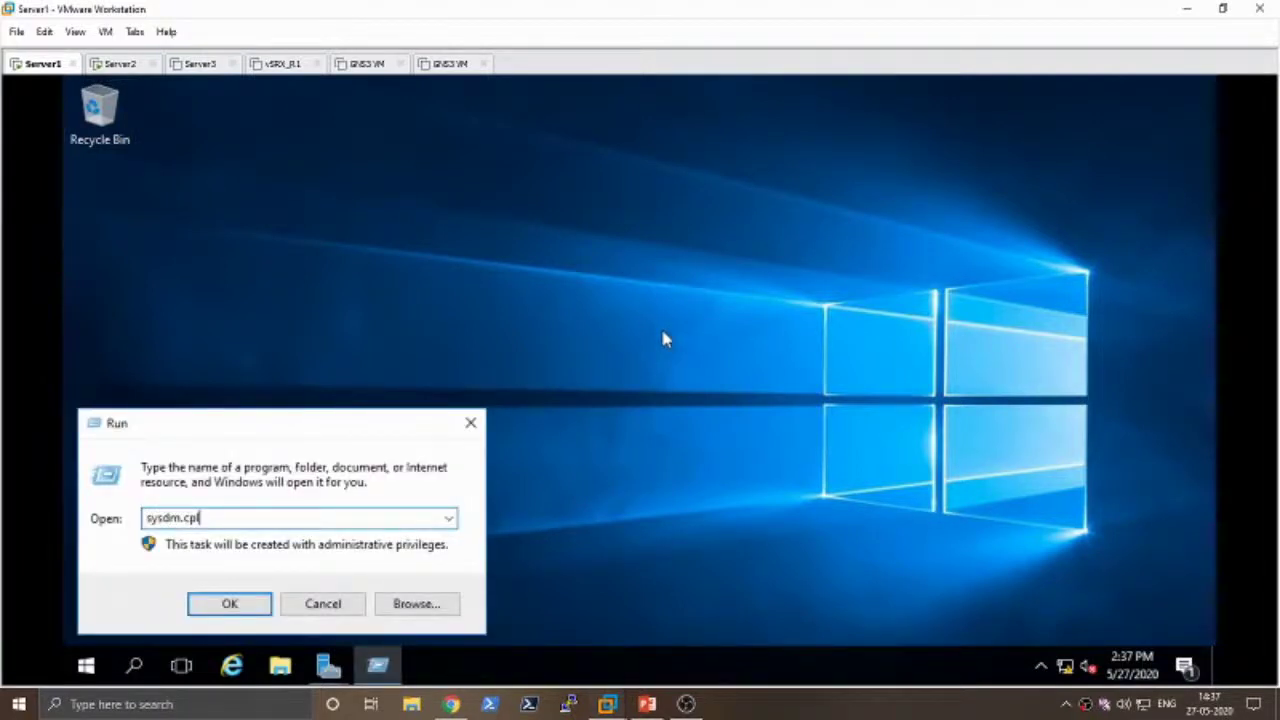
{"action": "key", "text": "Return"}
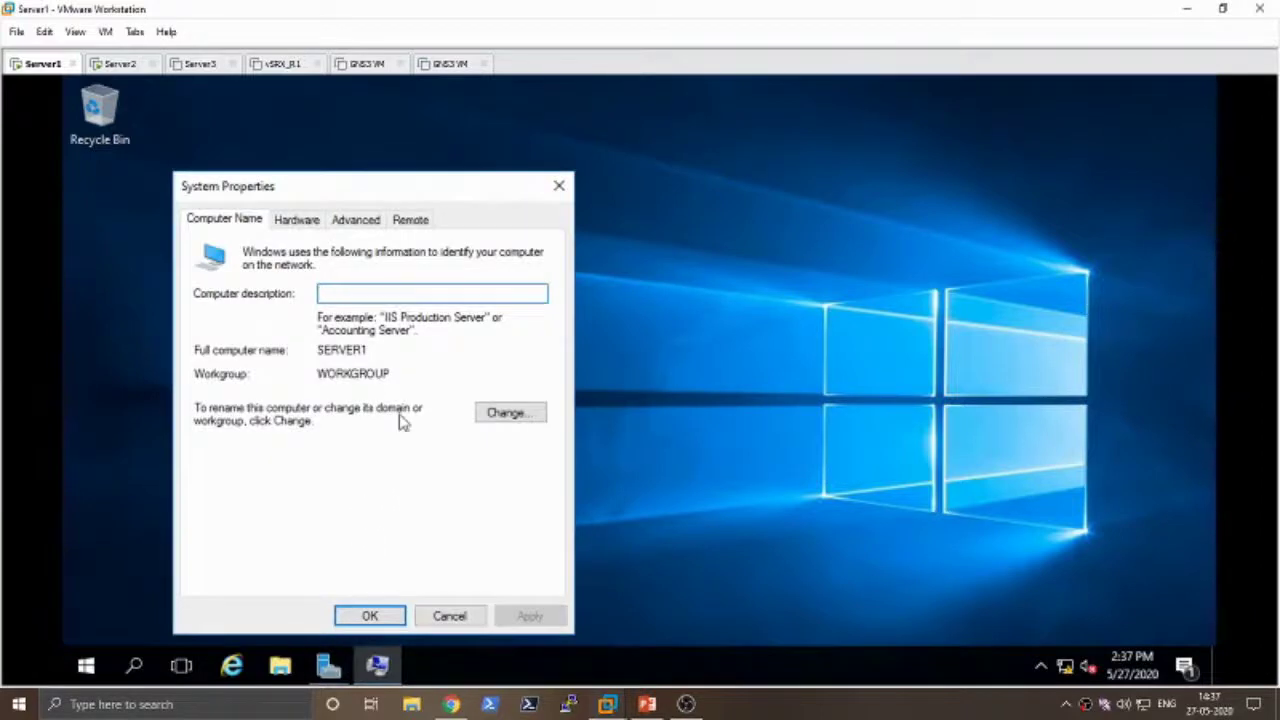
{"action": "left_click_drag", "start_coordinate": [392, 373], "coordinate": [317, 373]}
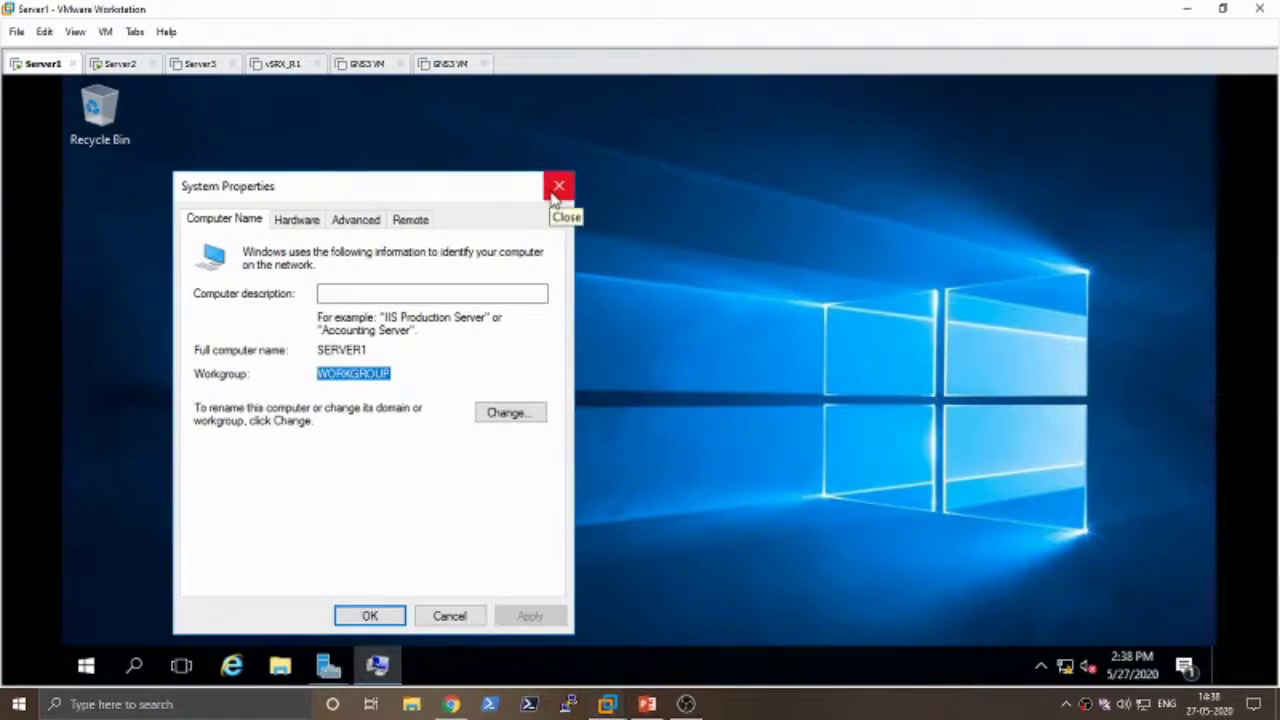
{"action": "left_click_drag", "start_coordinate": [391, 374], "coordinate": [320, 374]}
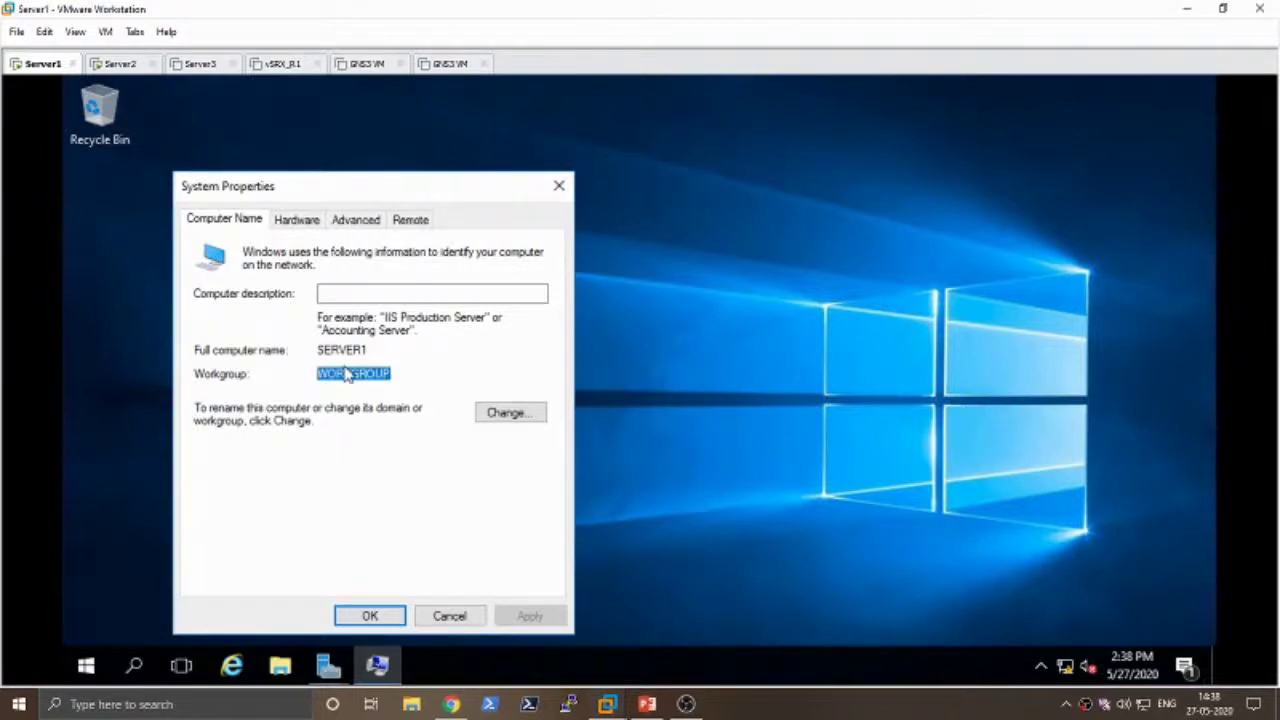
{"action": "left_click", "coordinate": [559, 186]}
- Choose Add a new forest with root domain name test.local and advance to the next page
{"action": "mouse_move", "coordinate": [329, 665]}
{"action": "left_click", "coordinate": [399, 598]}
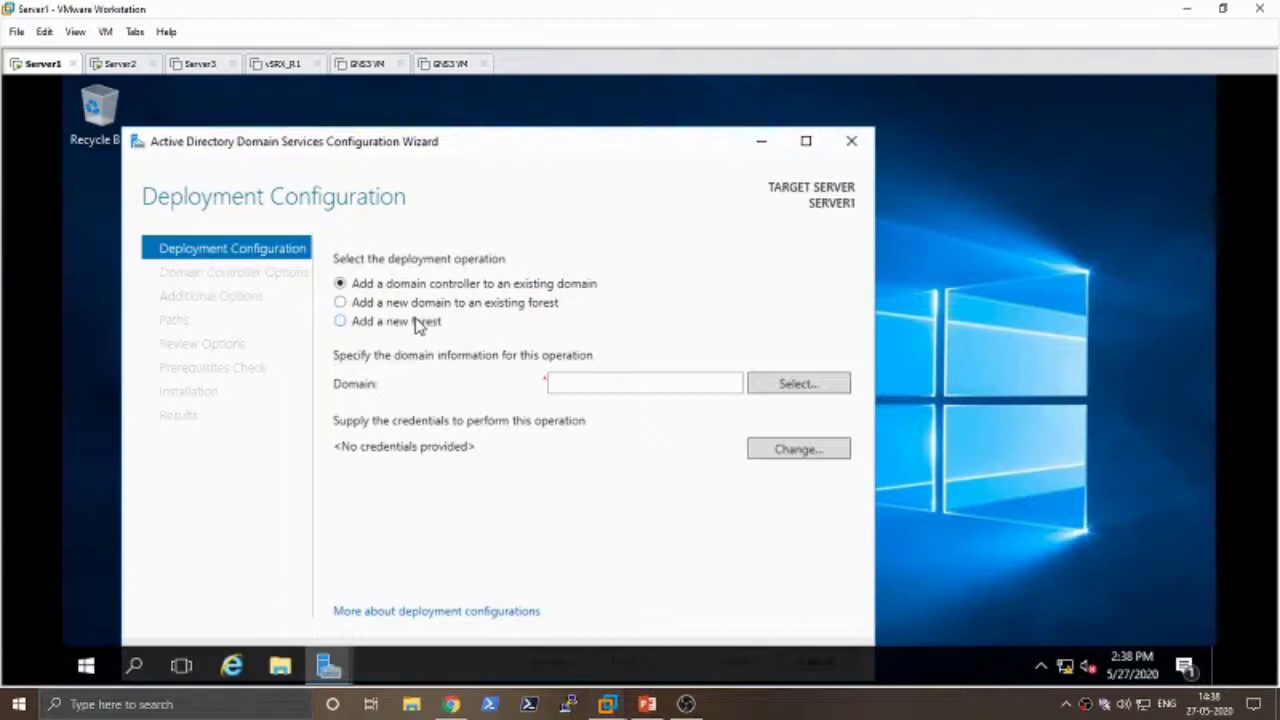
{"action": "left_click", "coordinate": [410, 328]}
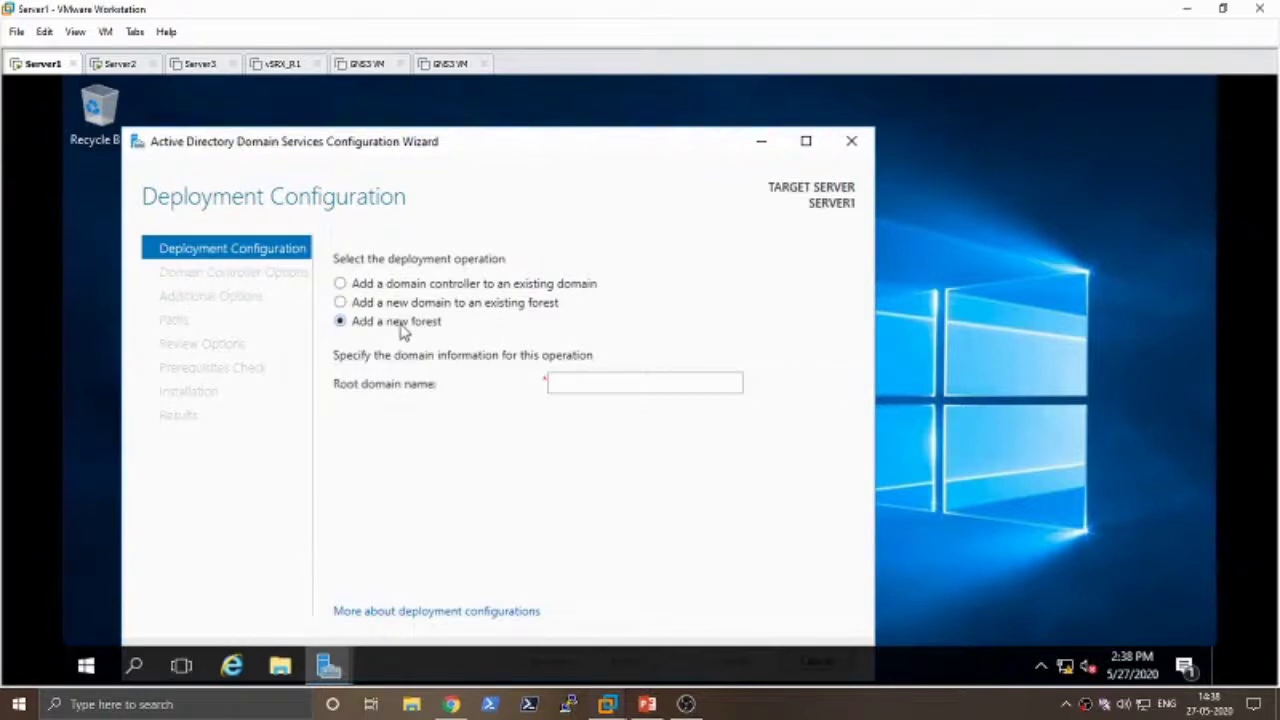
{"action": "left_click", "coordinate": [549, 383]}
{"action": "type", "text": "test."}
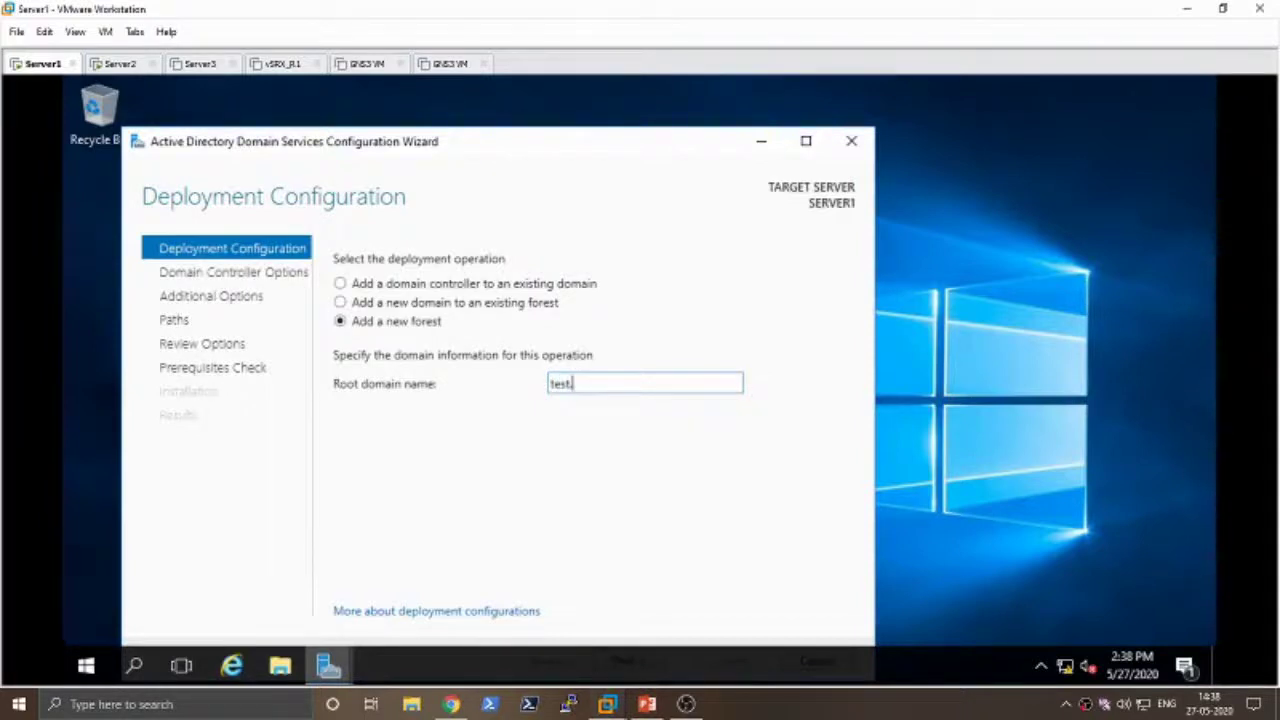
{"action": "type", "text": "local"}
{"action": "key", "text": "BackSpace"}
{"action": "key", "text": "BackSpace"}
{"action": "key", "text": "BackSpace"}
{"action": "key", "text": "BackSpace"}
{"action": "key", "text": "BackSpace"}
{"action": "type", "text": "com"}
{"action": "key", "text": "BackSpace"}
{"action": "key", "text": "BackSpace"}
{"action": "key", "text": "BackSpace"}
{"action": "type", "text": "local"}
{"action": "left_click_drag", "start_coordinate": [523, 143], "coordinate": [557, 108]}
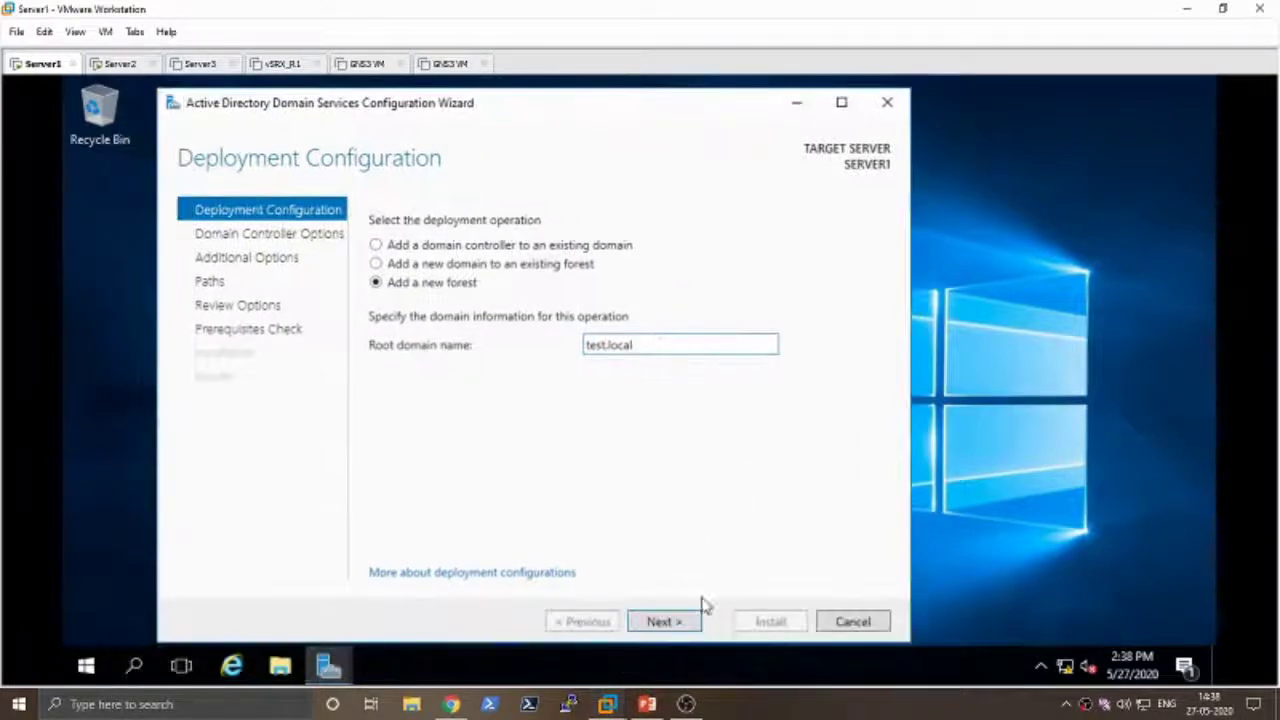
{"action": "left_click", "coordinate": [668, 621]}
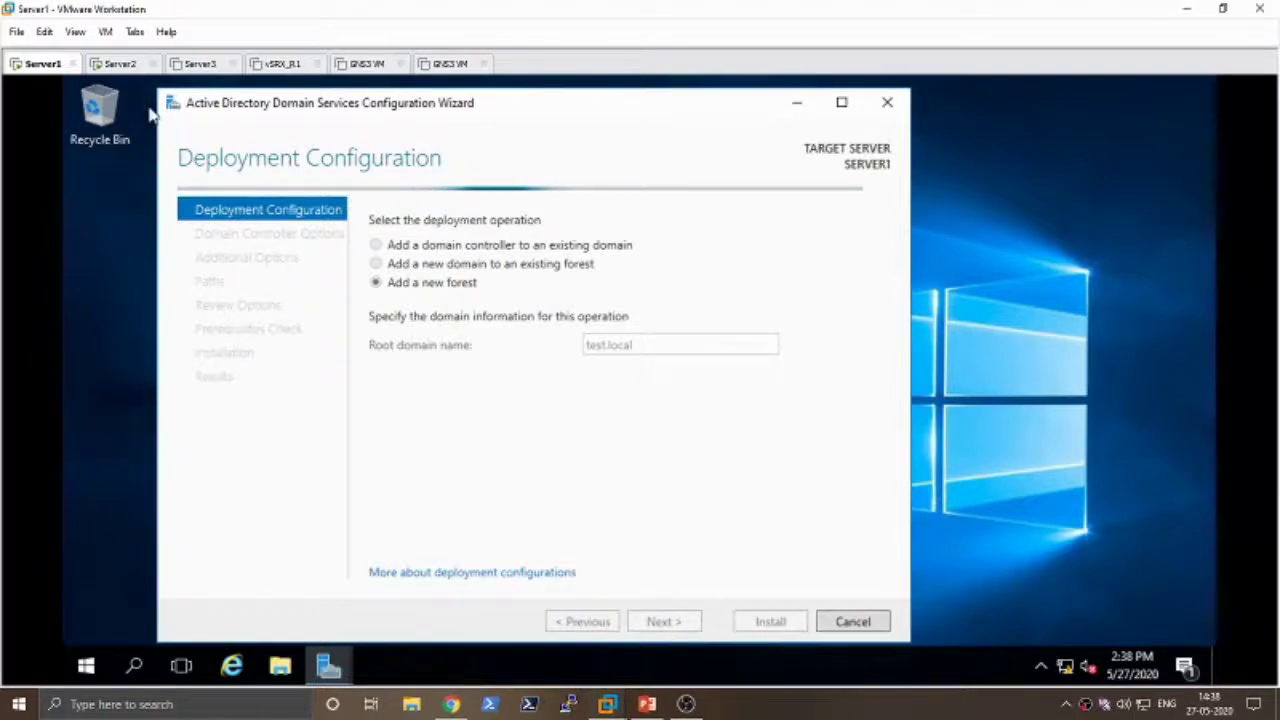
- Sign in to Server2 as Administrator with its password, then switch back to Server1's wizard
{"action": "left_click", "coordinate": [120, 65]}
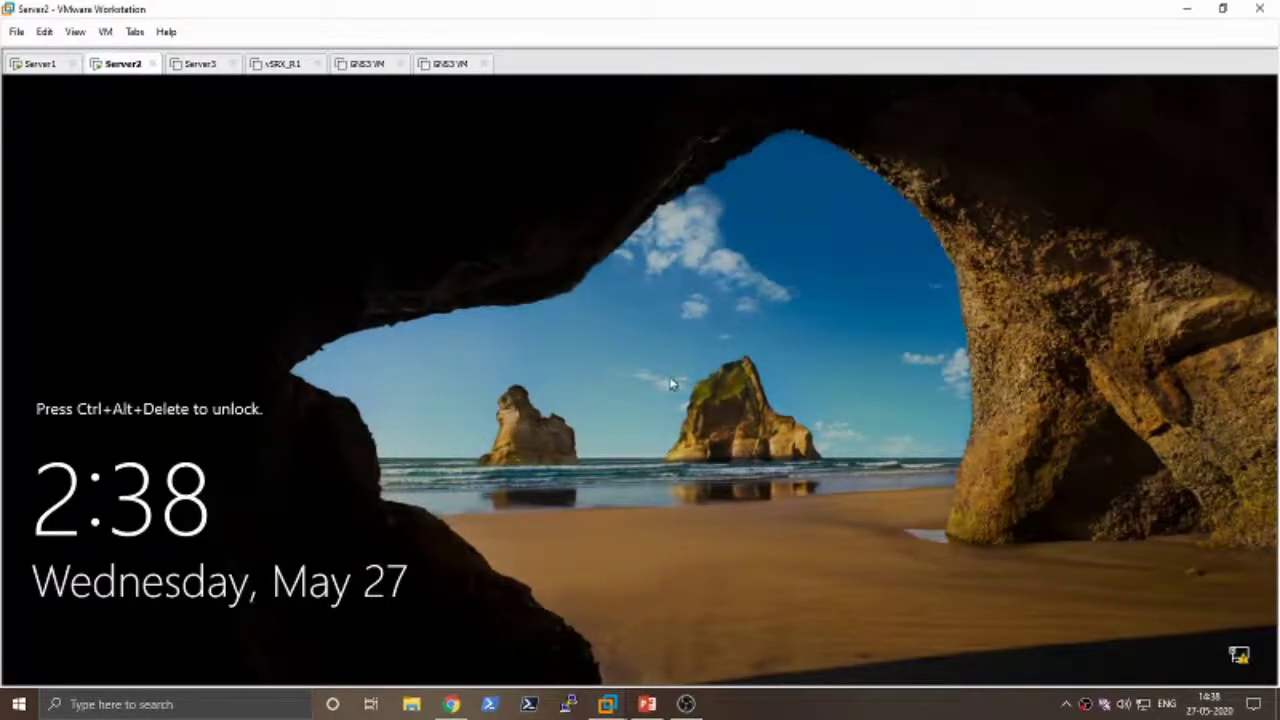
{"action": "key", "text": "ctrl+alt+Insert"}
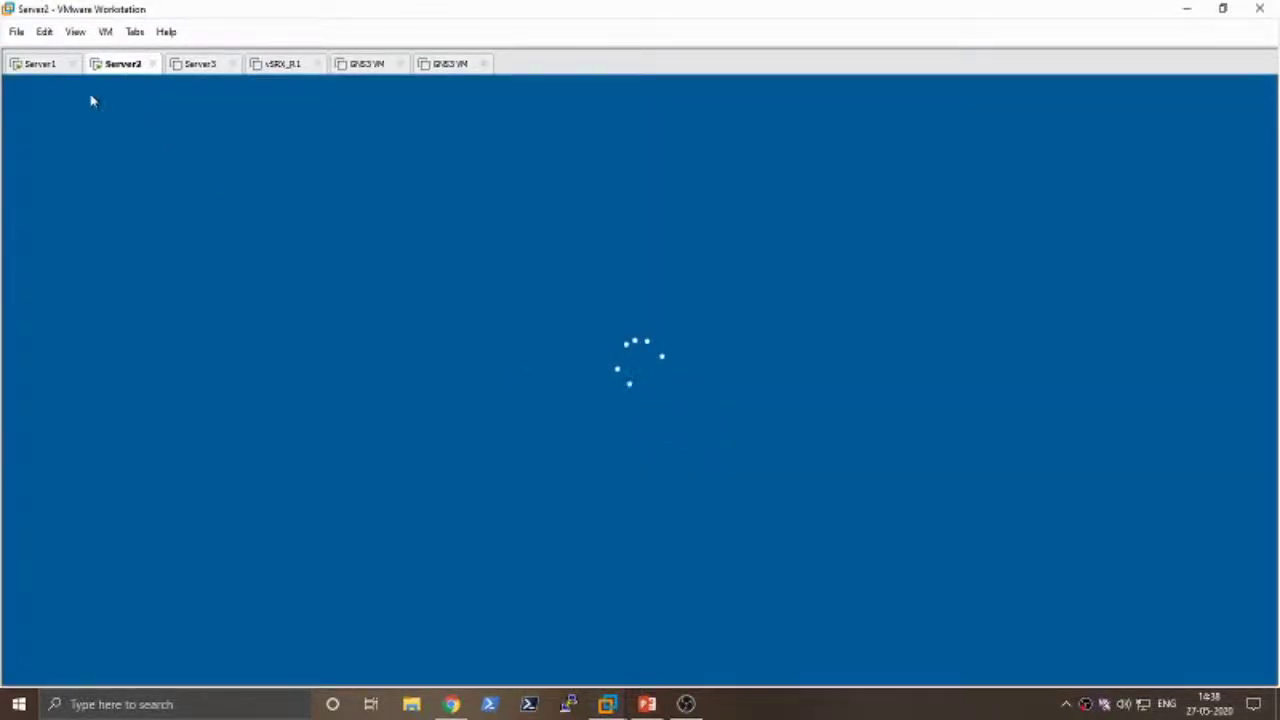
{"action": "left_click", "coordinate": [40, 68]}
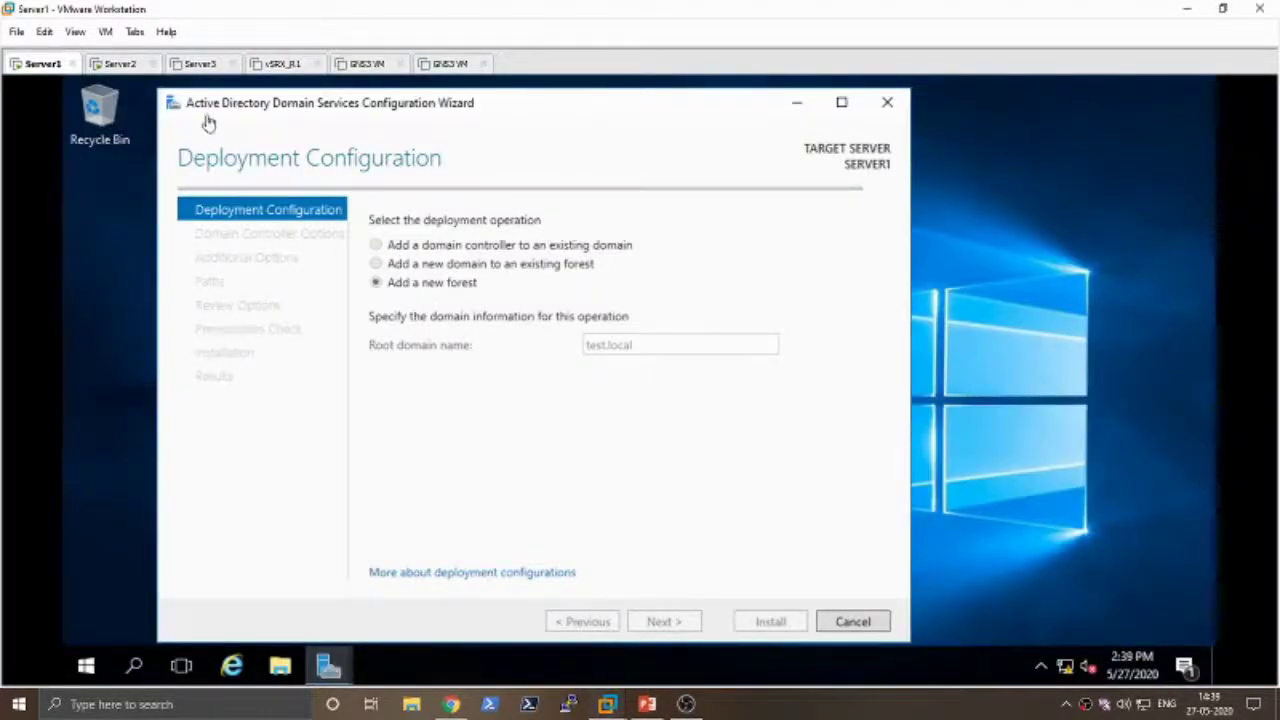
{"action": "left_click", "coordinate": [111, 68]}
{"action": "left_click", "coordinate": [588, 451]}
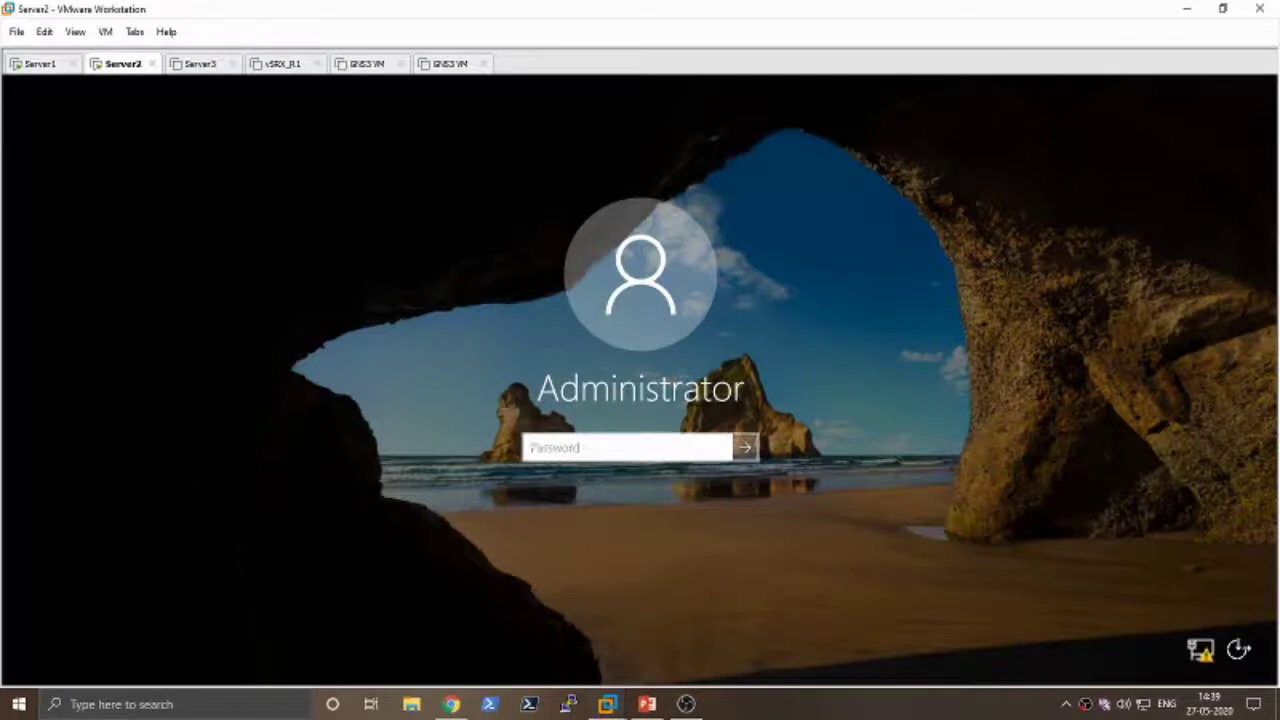
{"action": "type", "text": "********"}
{"action": "key", "text": "Return"}
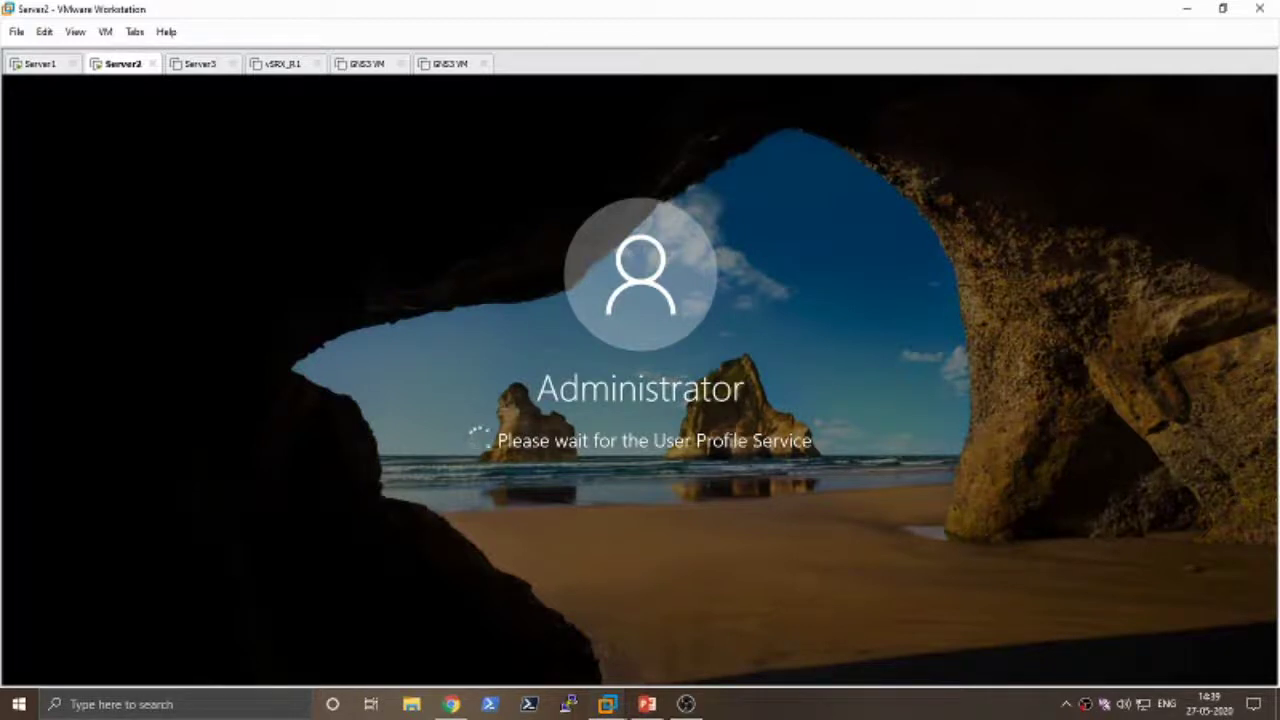
{"action": "left_click", "coordinate": [46, 66]}
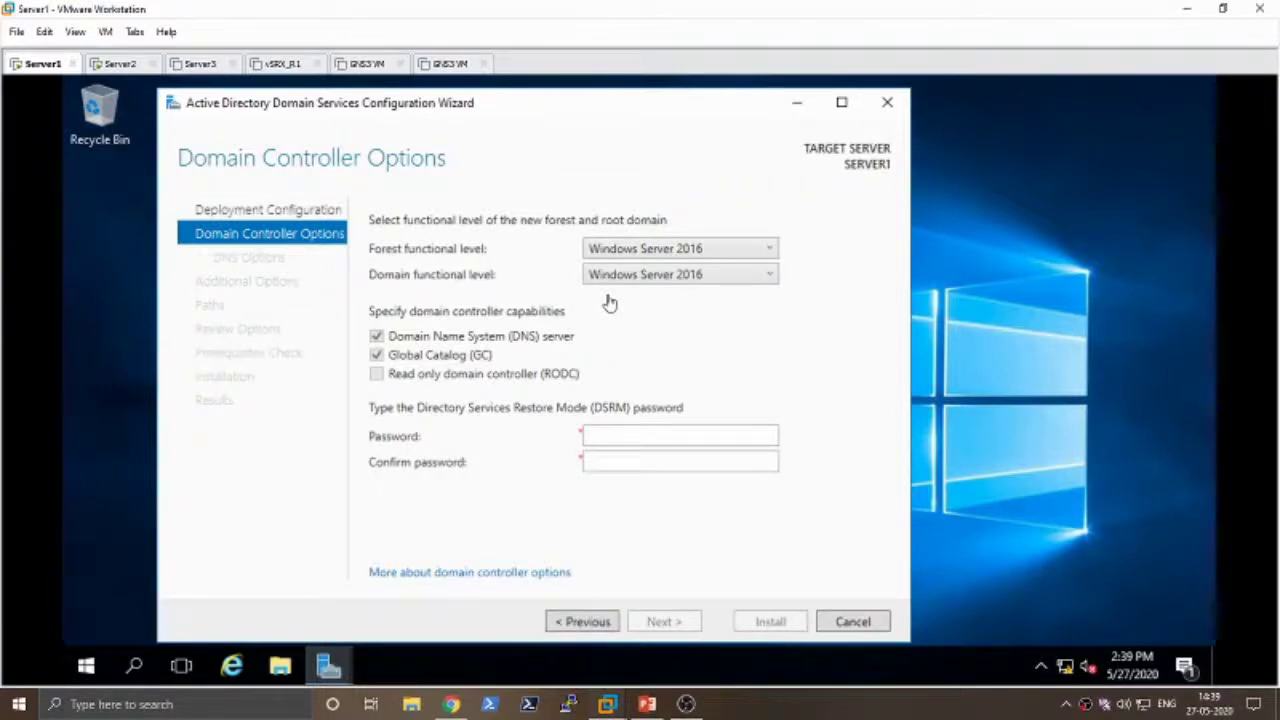
- Keep Windows Server 2016 as the domain functional level, then enter and confirm the DSRM password
{"action": "left_click", "coordinate": [733, 282]}
{"action": "left_click", "coordinate": [733, 284]}
{"action": "left_click", "coordinate": [680, 436]}
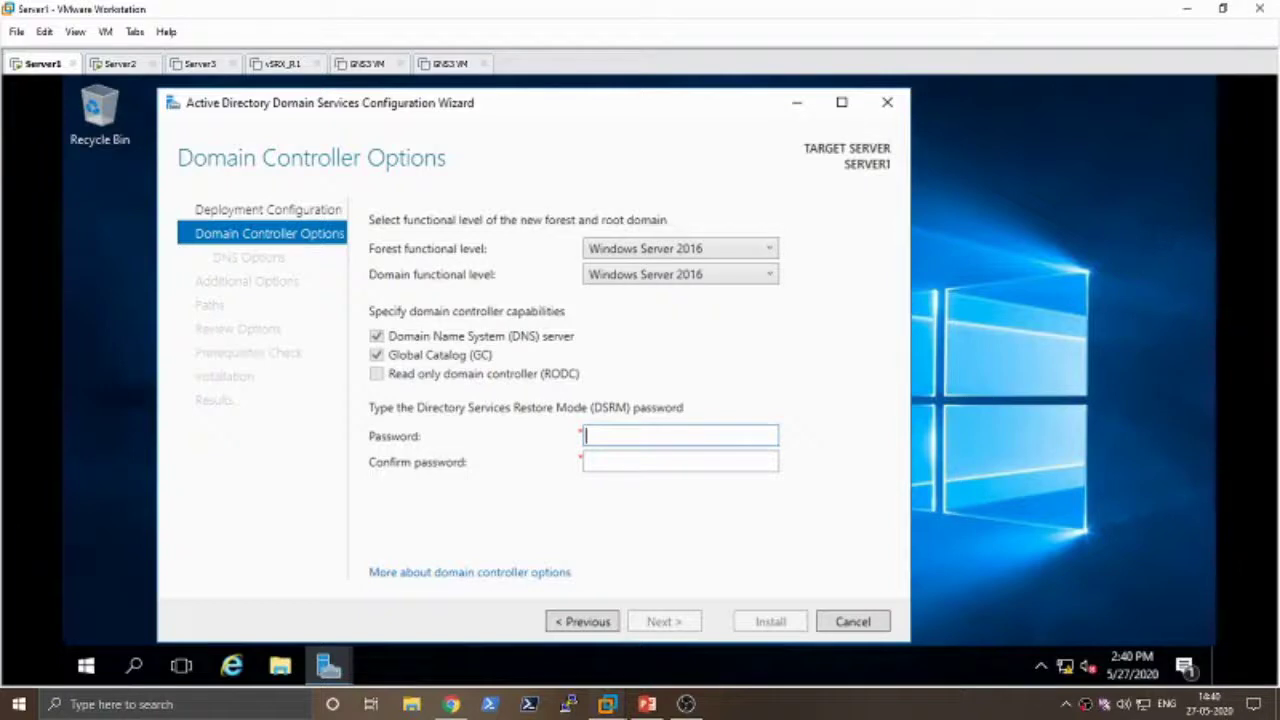
{"action": "type", "text": "***********"}
{"action": "key", "text": "Tab"}
{"action": "type", "text": "***********"}
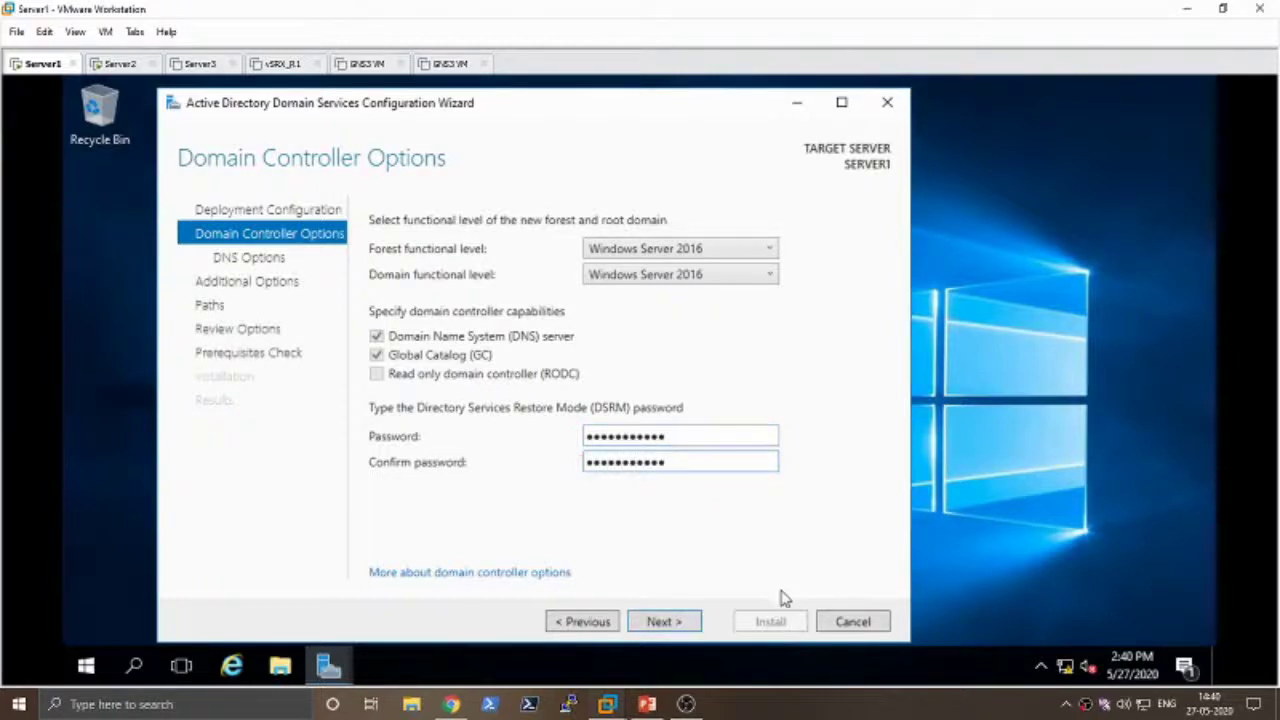
- Advance past DNS Options and accept the NetBIOS name TEST to reach the Paths page
{"action": "left_click", "coordinate": [690, 630]}
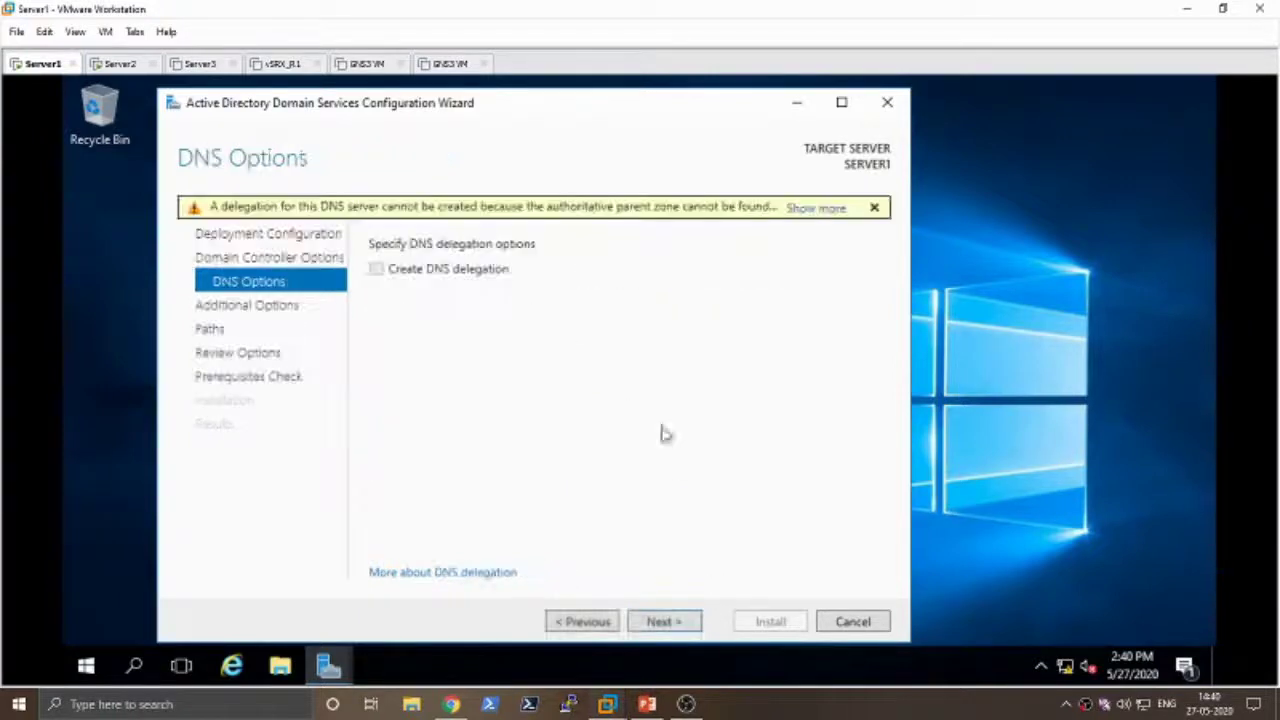
{"action": "left_click", "coordinate": [677, 626]}
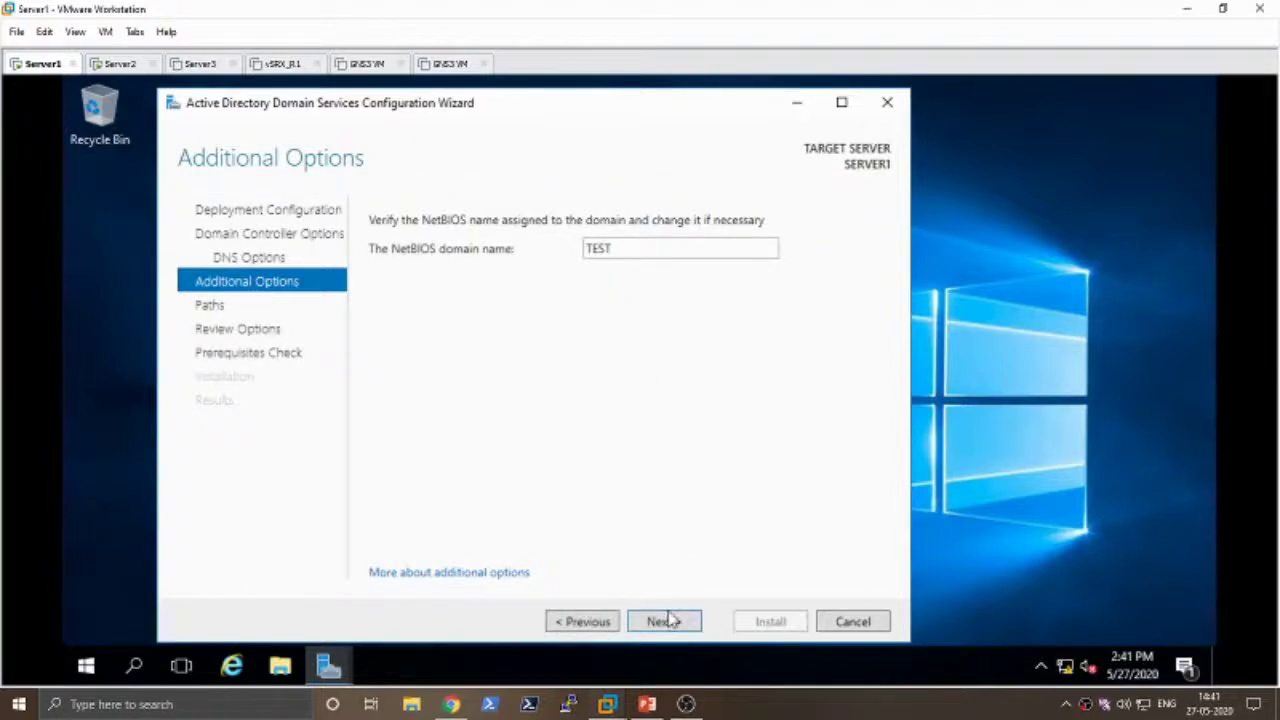
{"action": "left_click", "coordinate": [668, 621]}
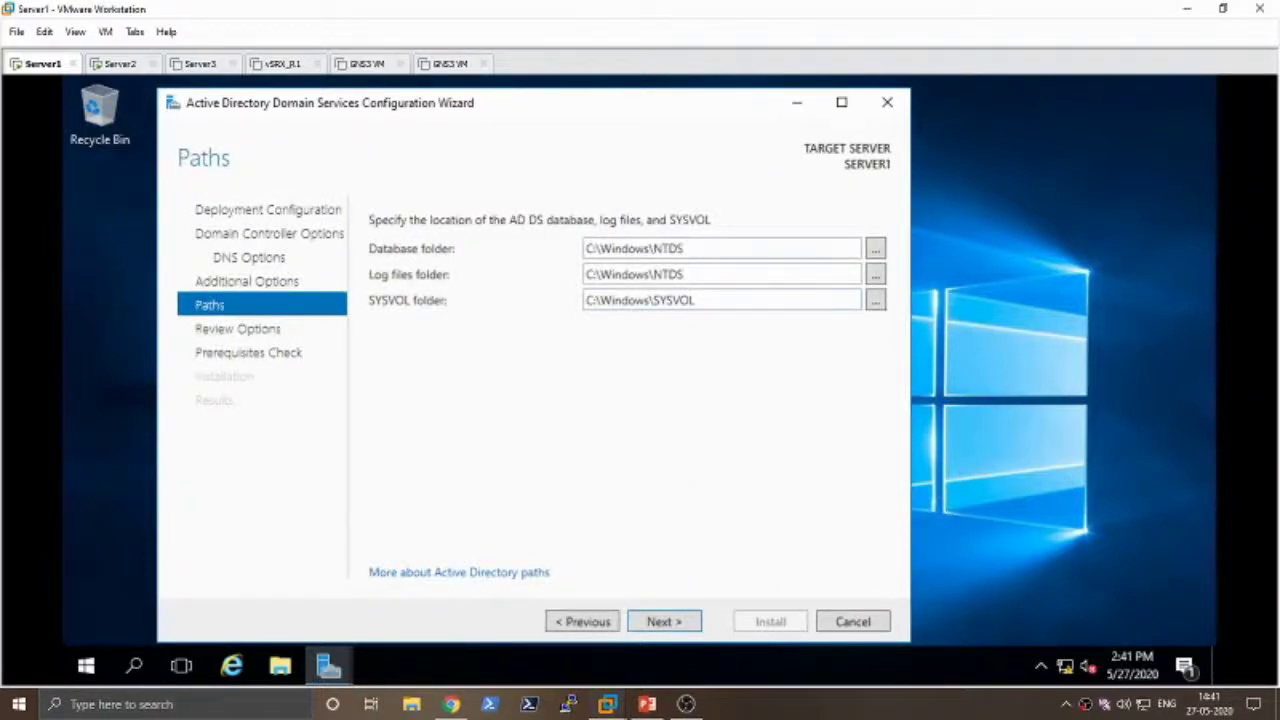
- Review the default C:\Windows\NTDS and C:\Windows\SYSVOL paths, then minimise the AD DS wizard
{"action": "left_click_drag", "start_coordinate": [686, 248], "coordinate": [598, 252]}
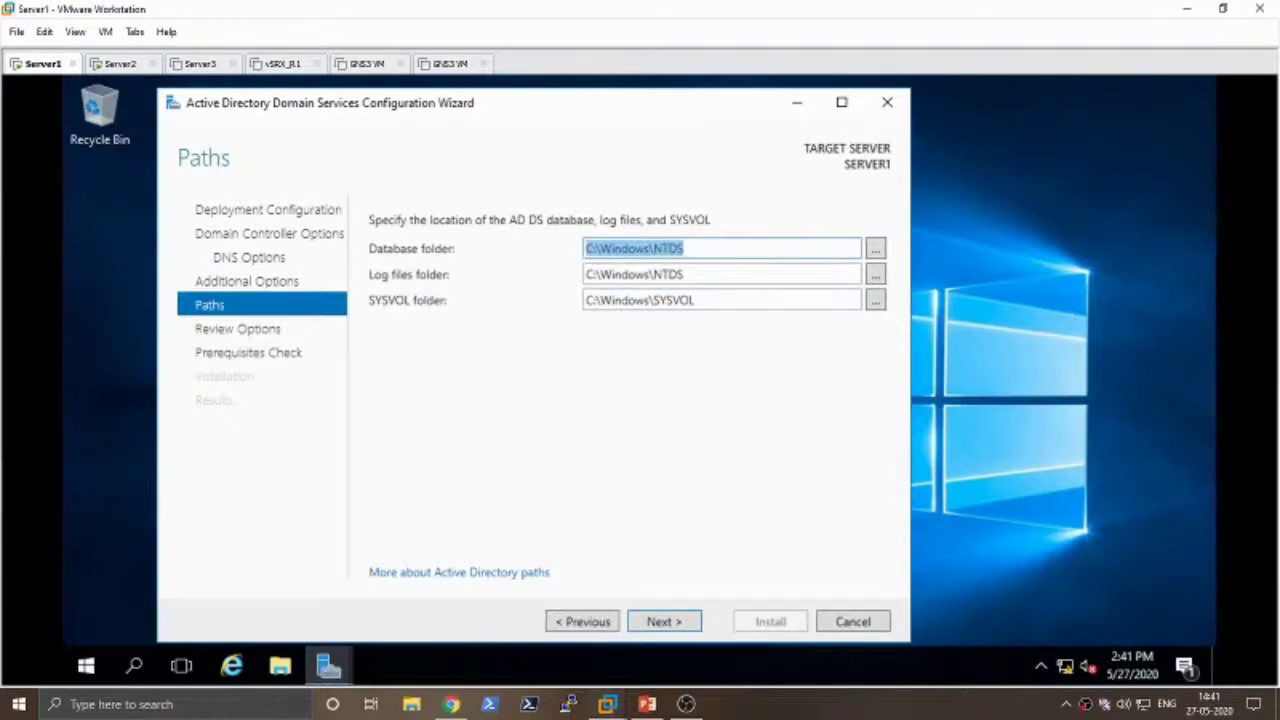
{"action": "left_click", "coordinate": [684, 248]}
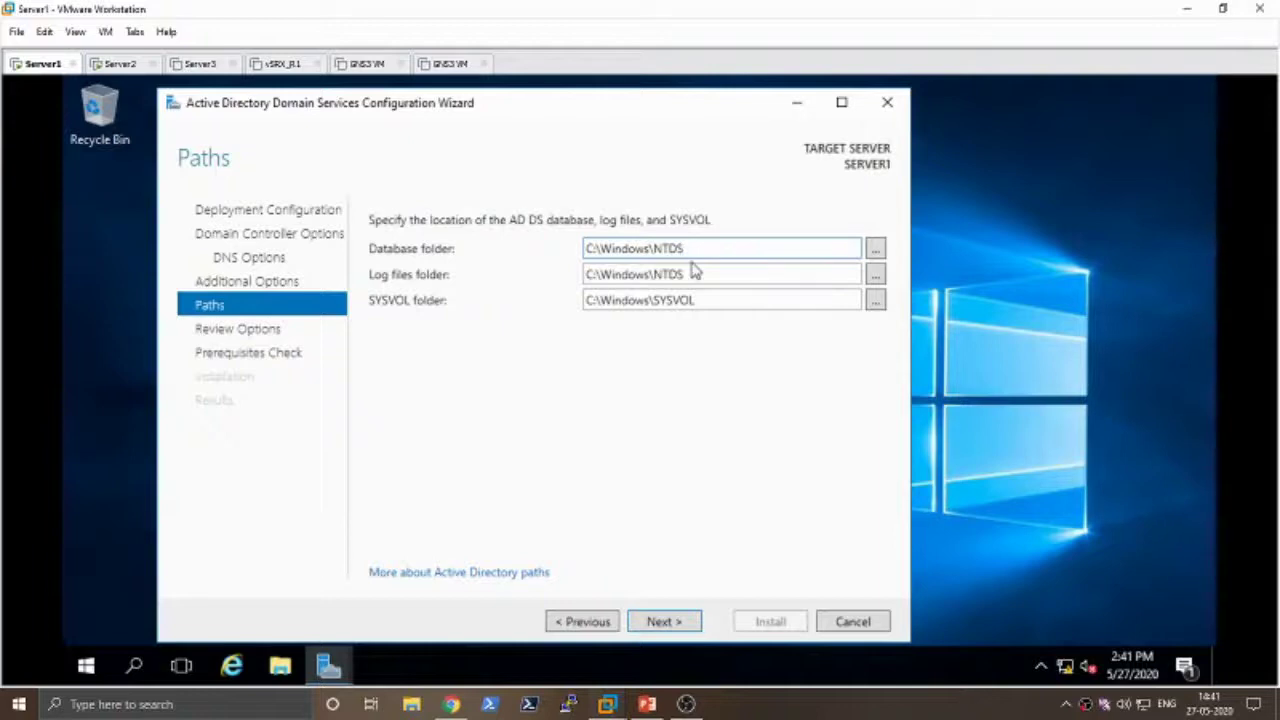
{"action": "key", "text": "Tab"}
{"action": "key", "text": "Tab"}
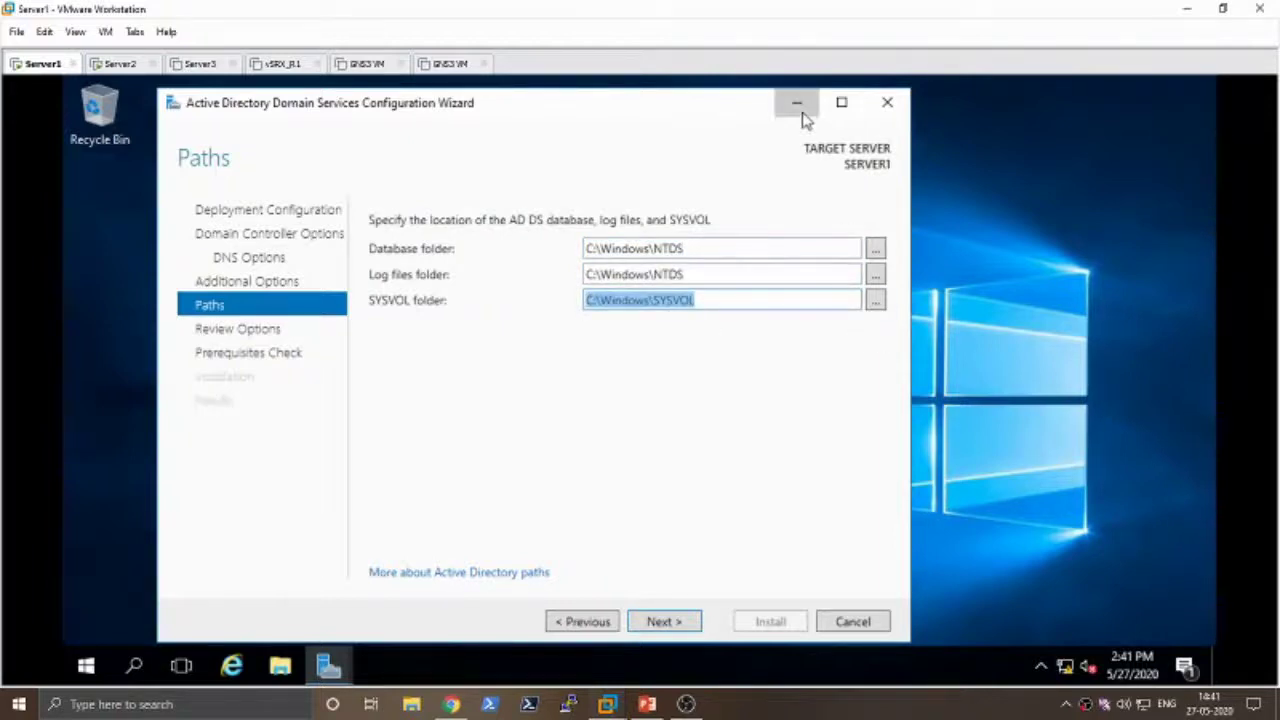
{"action": "left_click", "coordinate": [799, 106]}
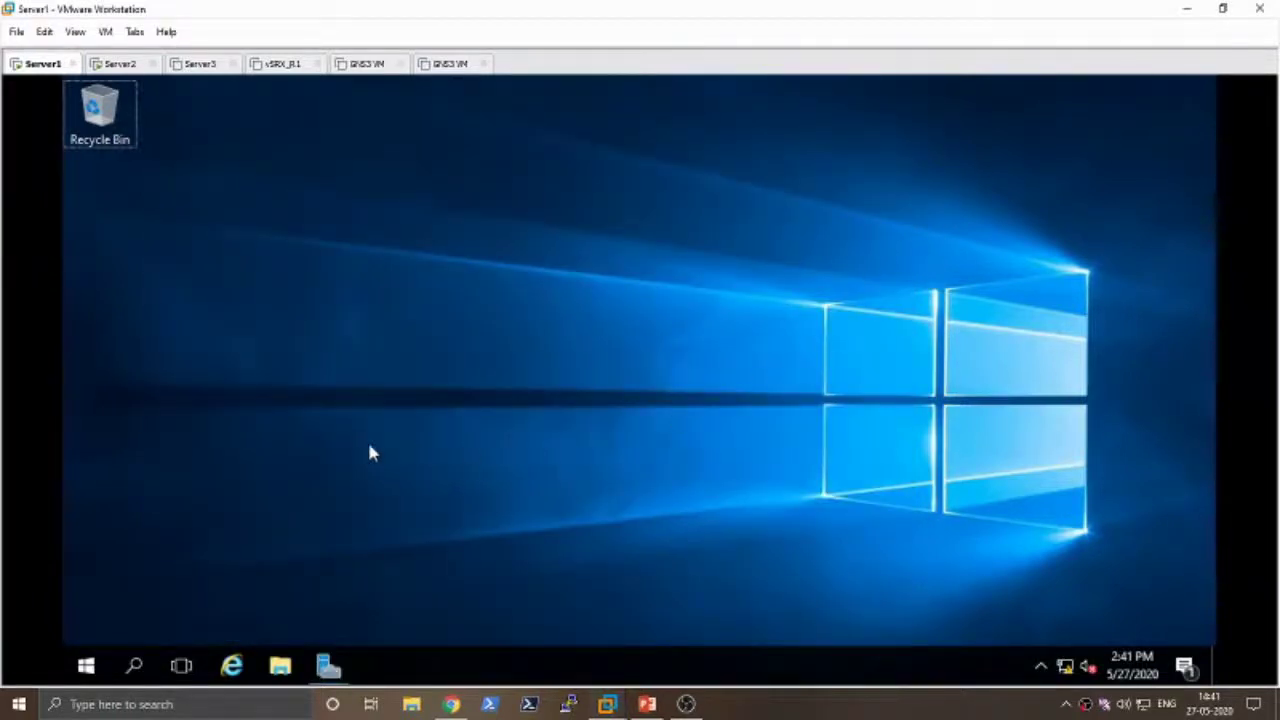
- Browse in File Explorer to C:\Windows\System32 and select the SystemResetPlatform folder
{"action": "key", "text": "super+e"}
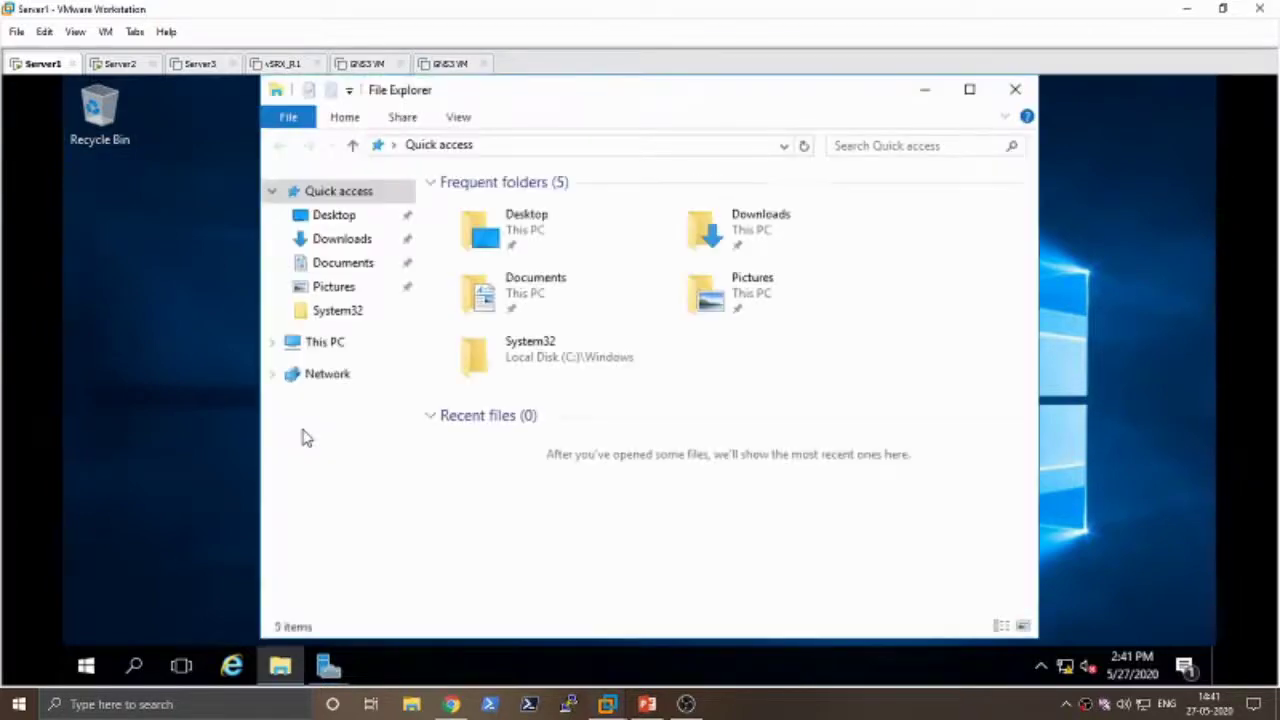
{"action": "left_click", "coordinate": [332, 358]}
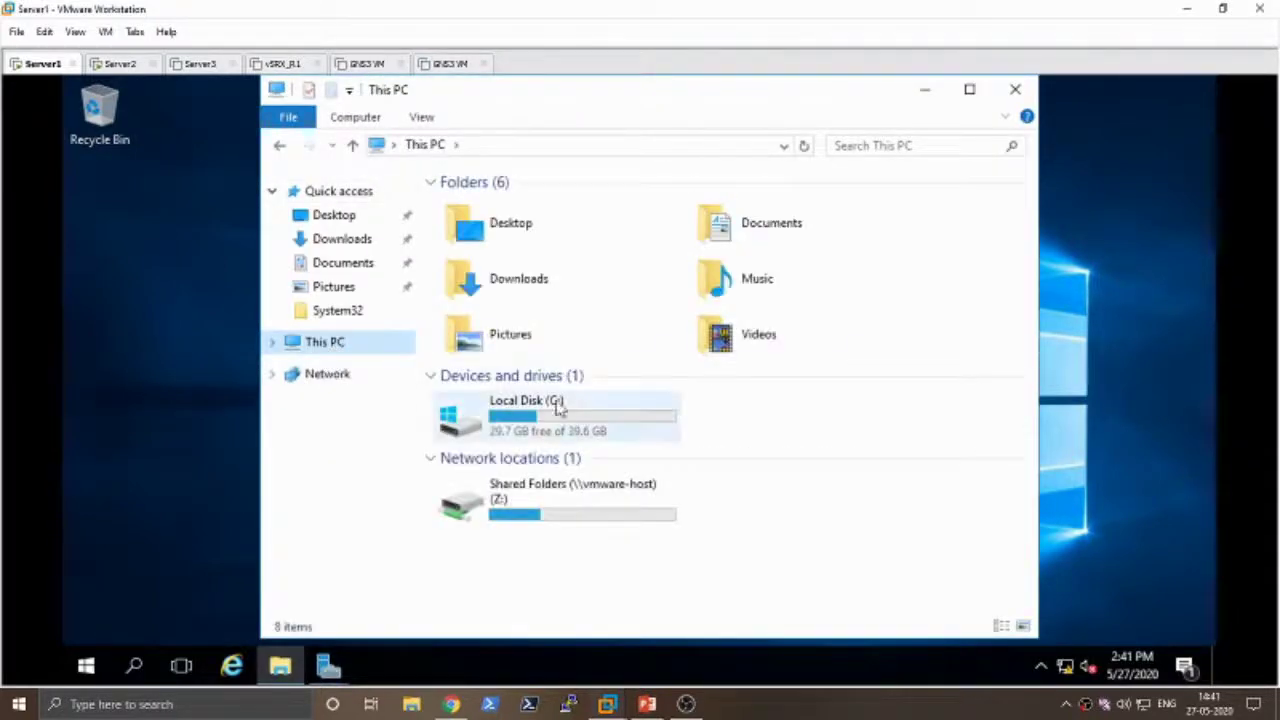
{"action": "double_click", "coordinate": [552, 410]}
{"action": "double_click", "coordinate": [470, 288]}
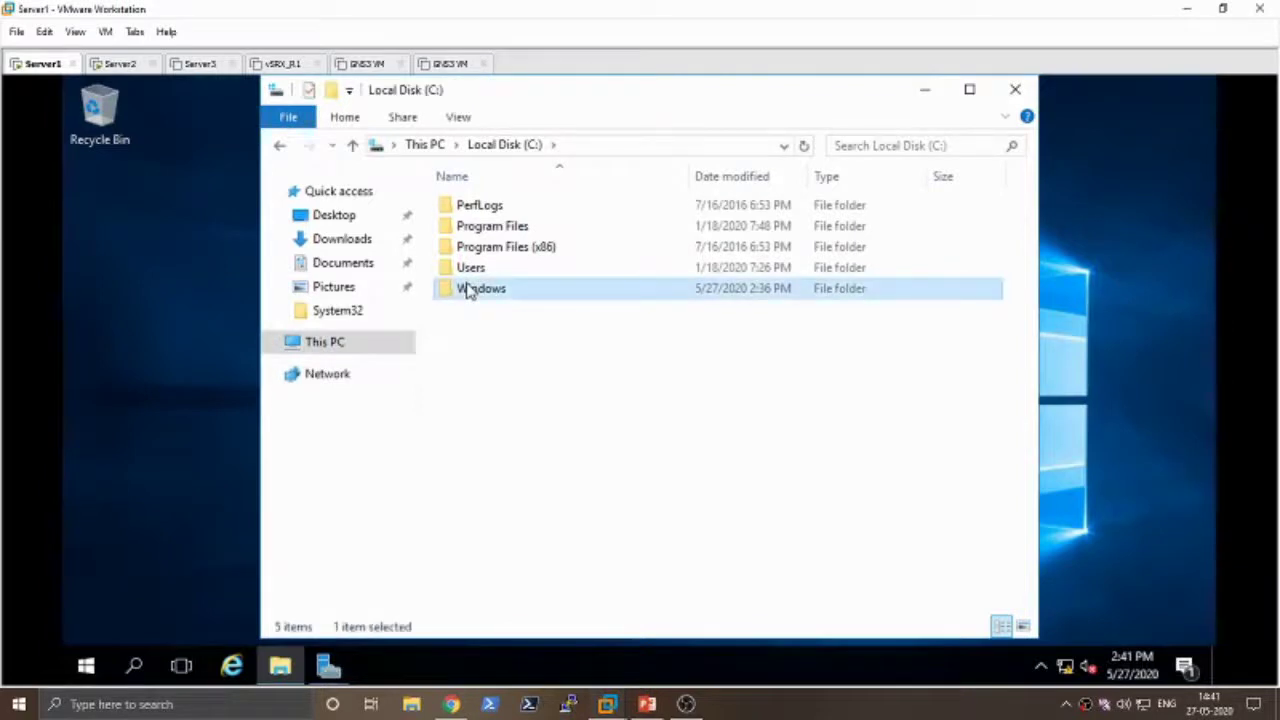
{"action": "left_click", "coordinate": [481, 290]}
{"action": "type", "text": "sy"}
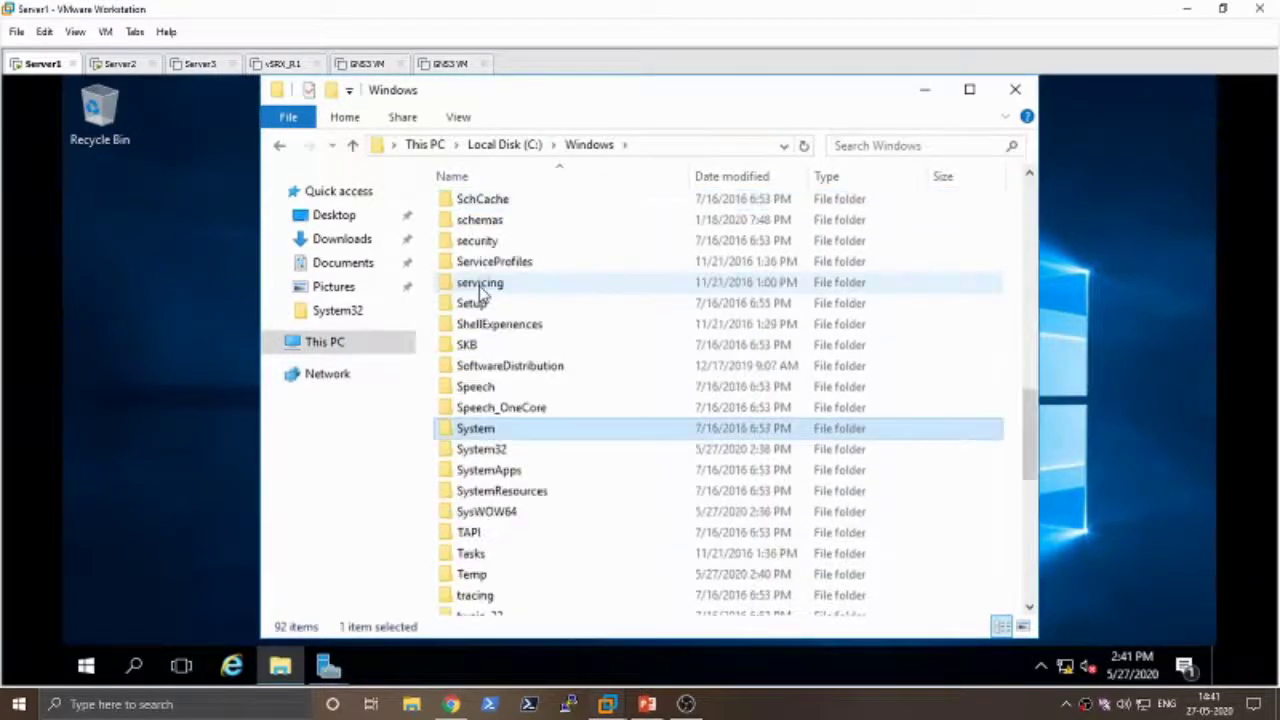
{"action": "double_click", "coordinate": [488, 451]}
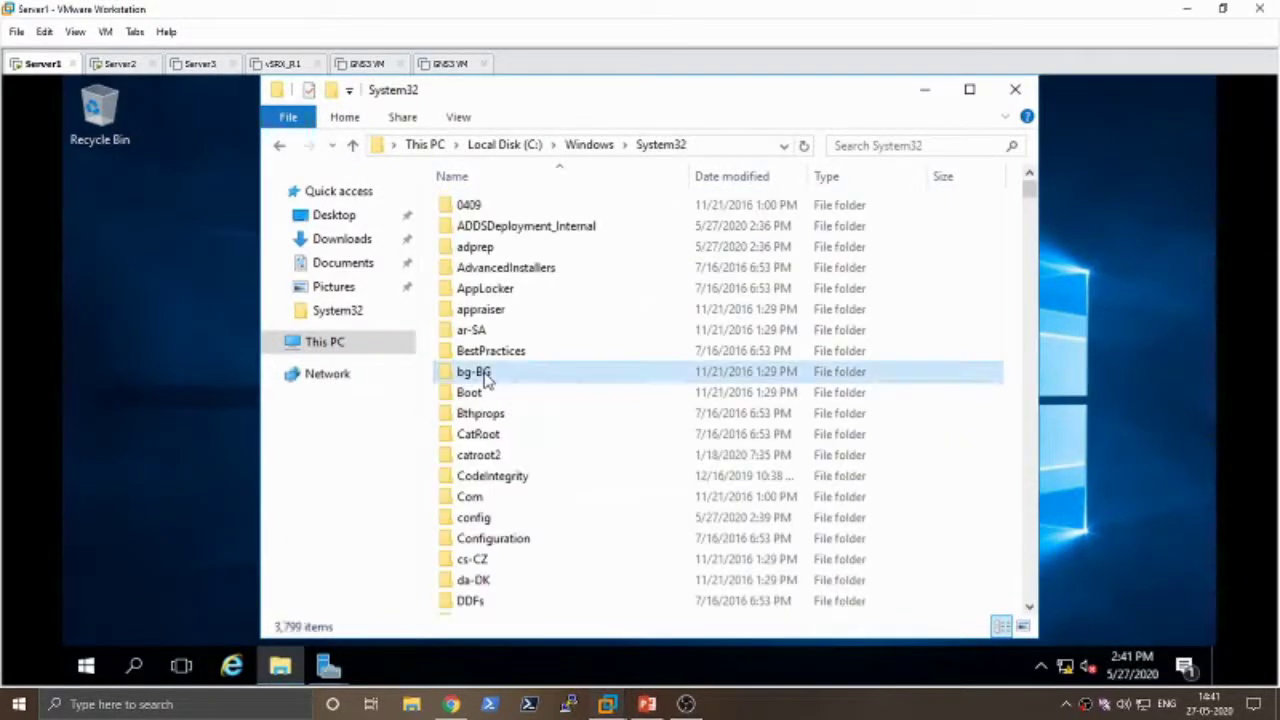
{"action": "type", "text": "s"}
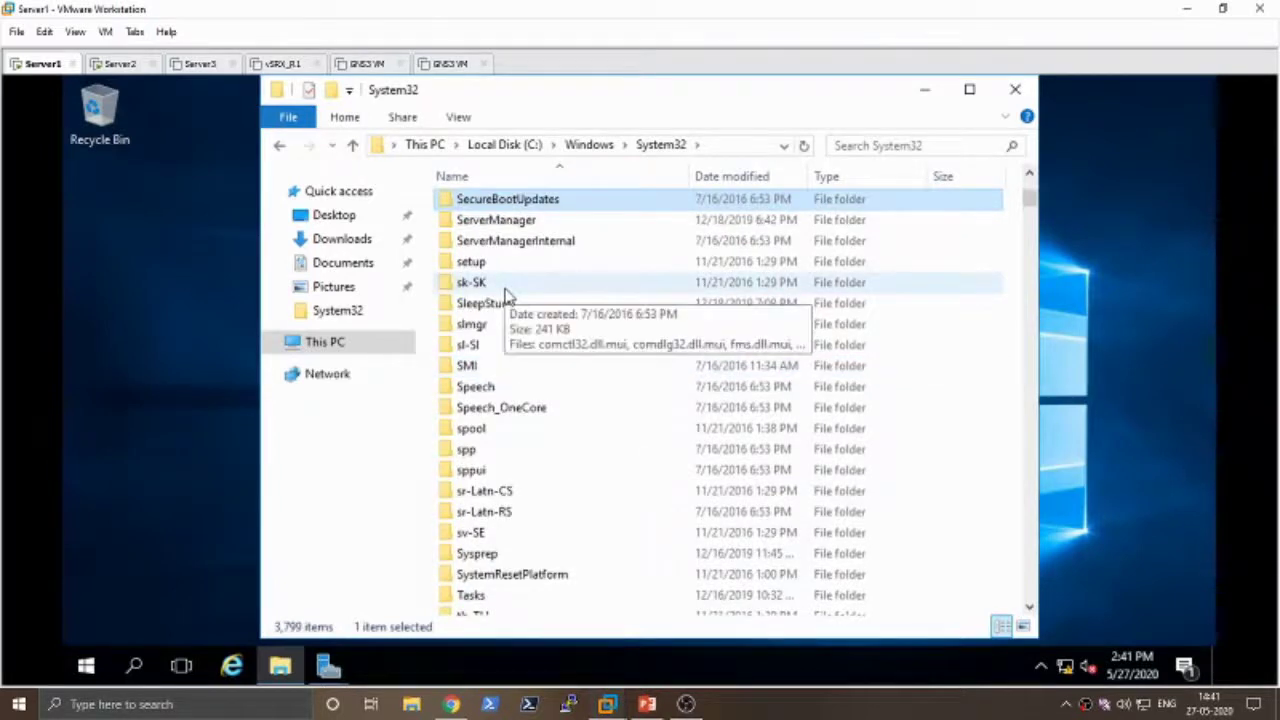
{"action": "scroll", "coordinate": [505, 292], "scroll_direction": "down", "scroll_amount": 3}
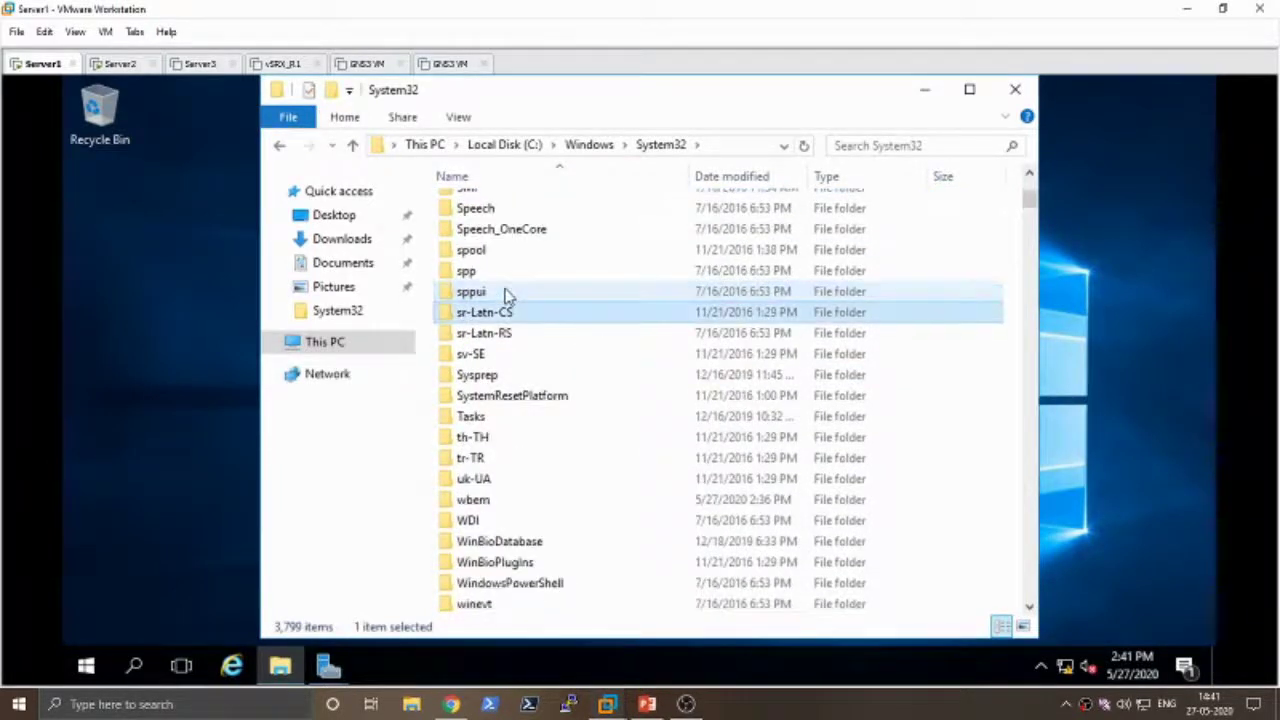
{"action": "left_click", "coordinate": [578, 395]}
- Look inside System32's setup folder, then return to System32
{"action": "scroll", "coordinate": [565, 374], "scroll_direction": "down", "scroll_amount": 3}
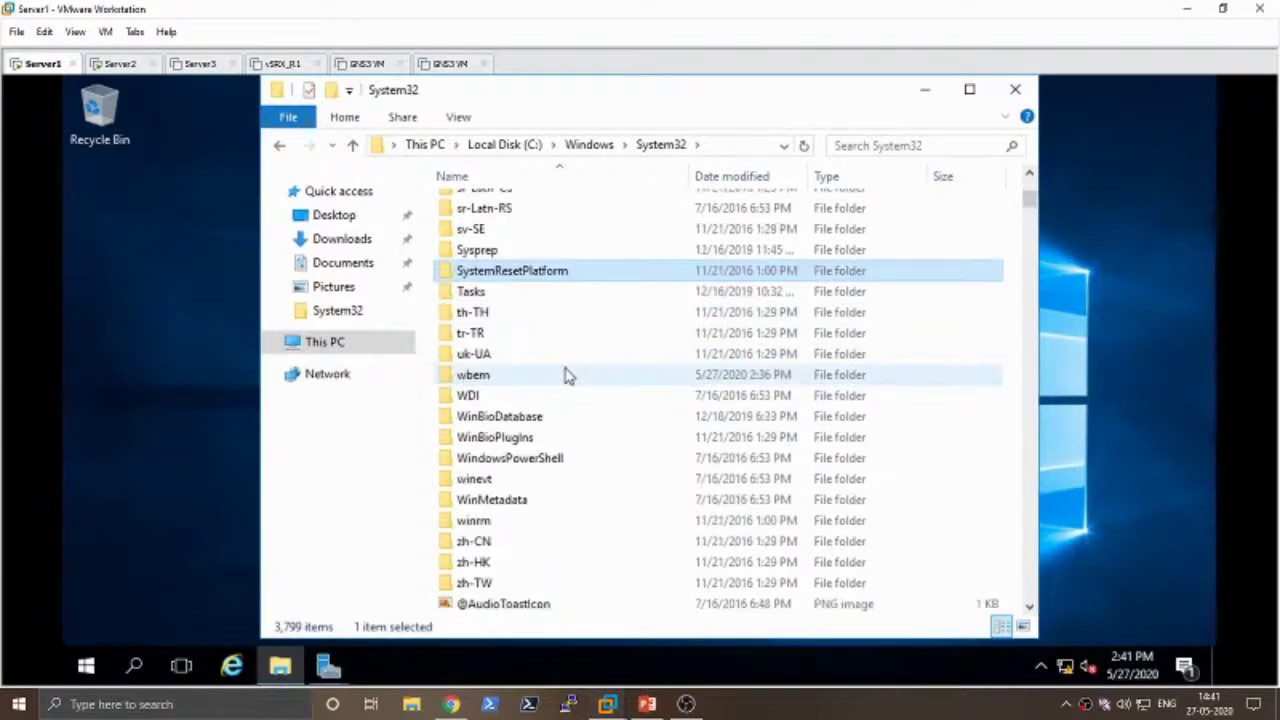
{"action": "scroll", "coordinate": [565, 374], "scroll_direction": "down", "scroll_amount": 2}
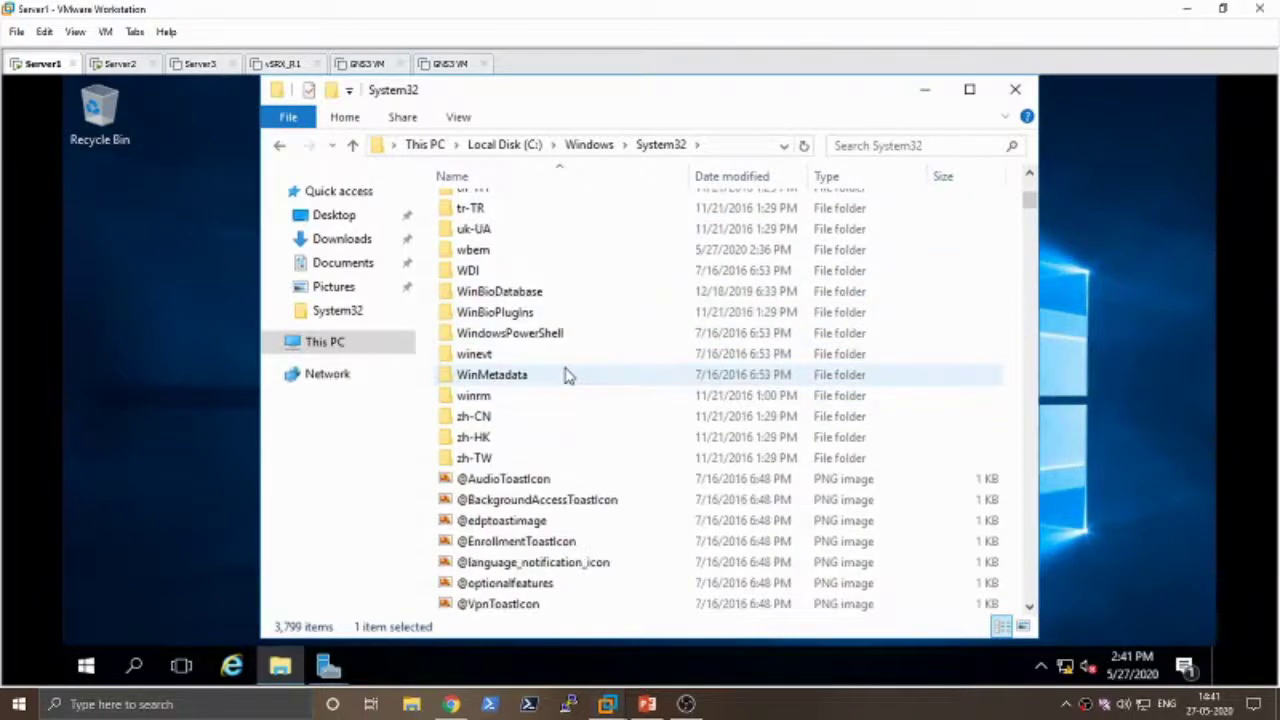
{"action": "scroll", "coordinate": [565, 374], "scroll_direction": "up", "scroll_amount": 1}
{"action": "scroll", "coordinate": [514, 380], "scroll_direction": "up", "scroll_amount": 5}
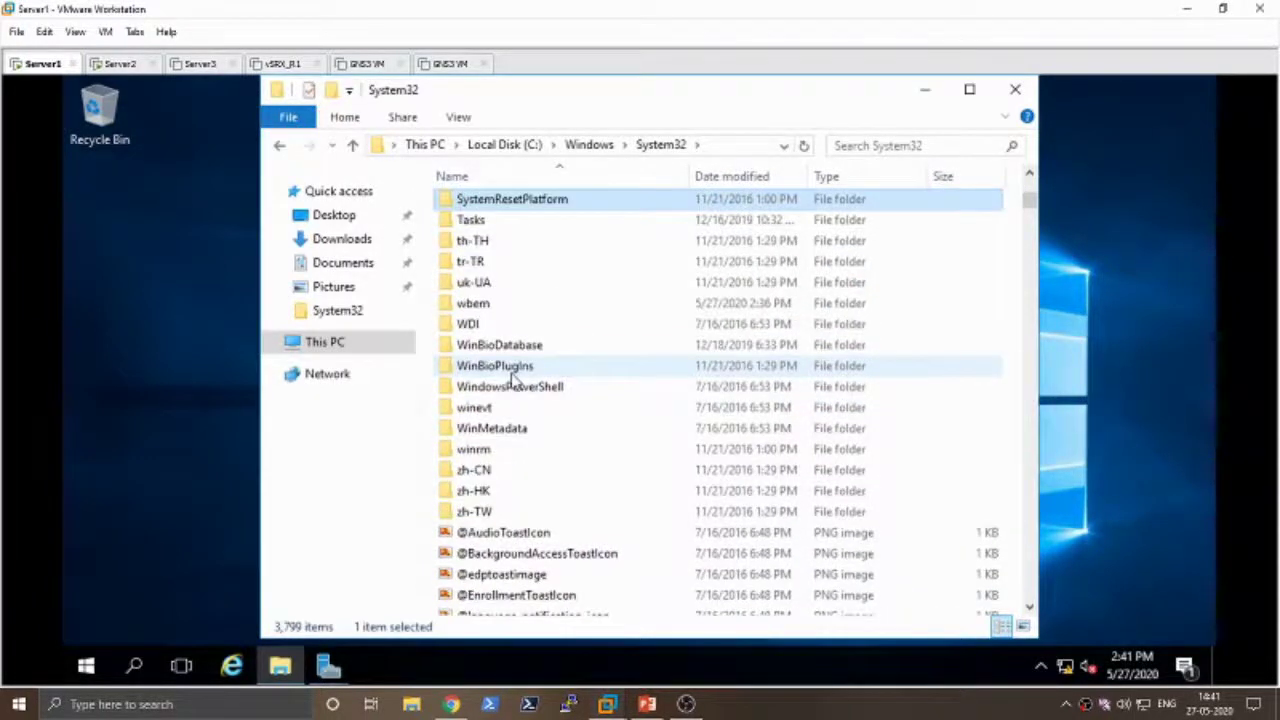
{"action": "scroll", "coordinate": [514, 380], "scroll_direction": "up", "scroll_amount": 2}
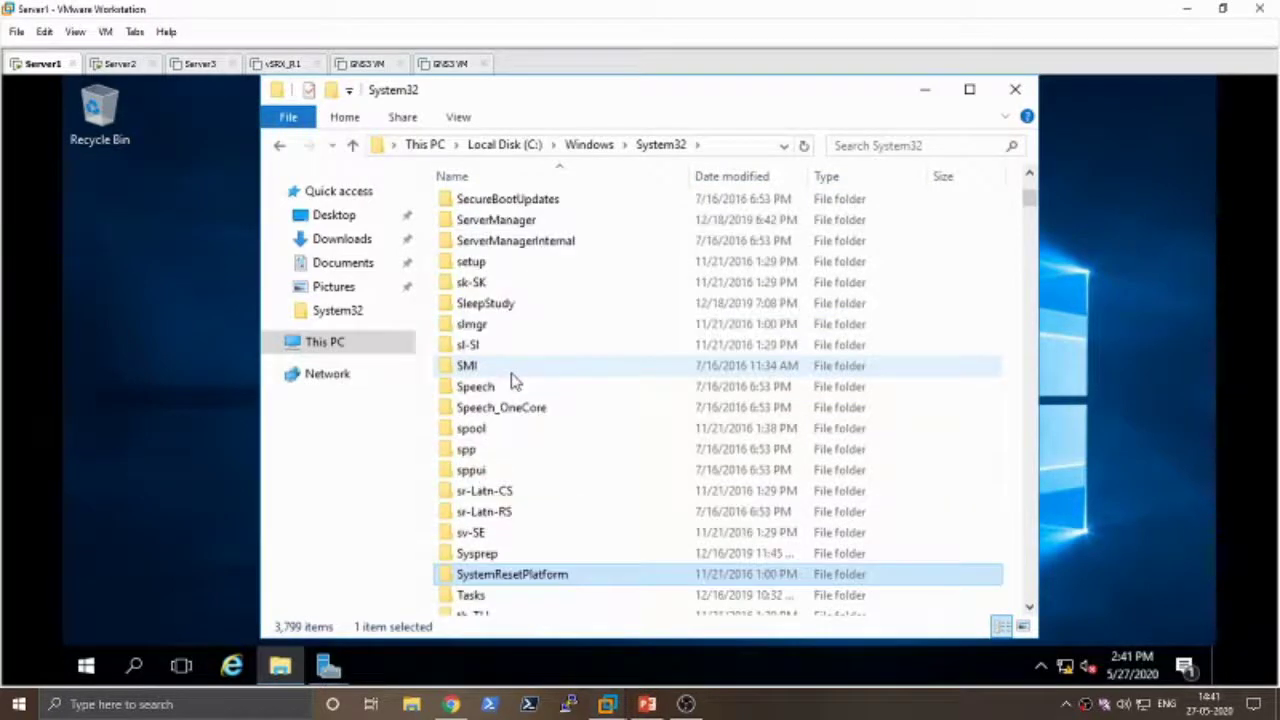
{"action": "scroll", "coordinate": [514, 380], "scroll_direction": "up", "scroll_amount": 2}
{"action": "double_click", "coordinate": [486, 385]}
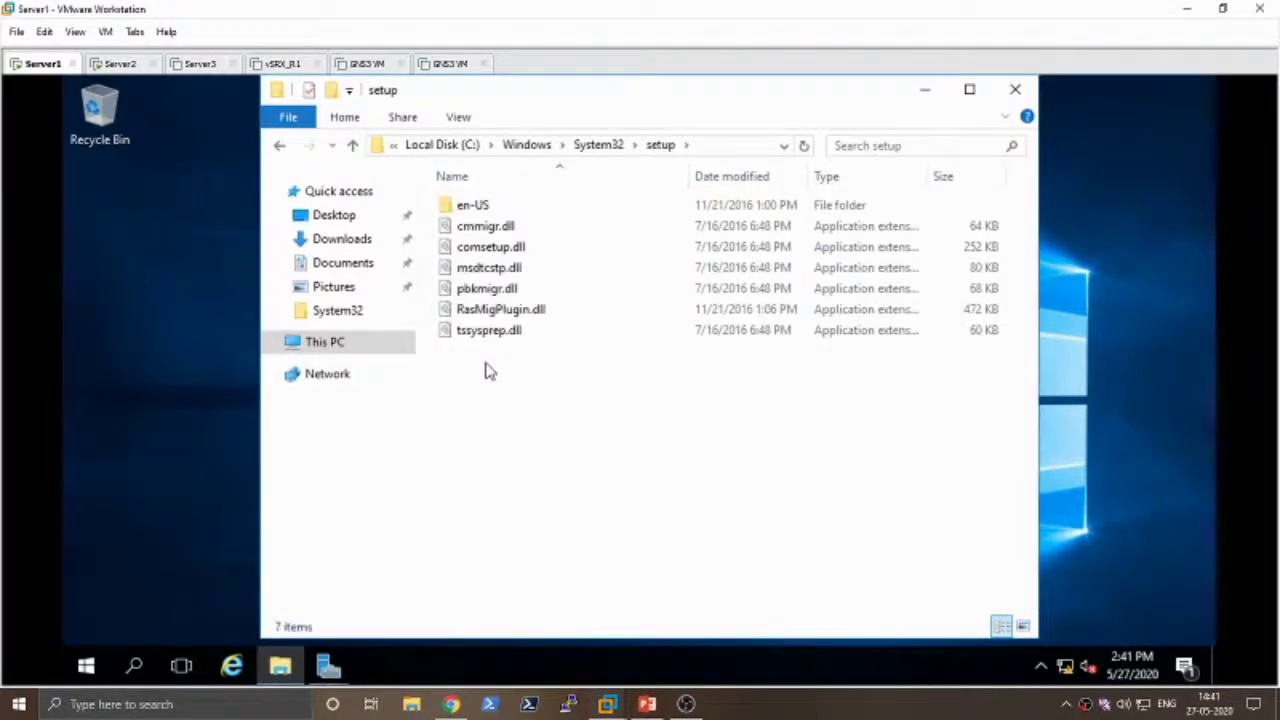
{"action": "left_click", "coordinate": [279, 145]}
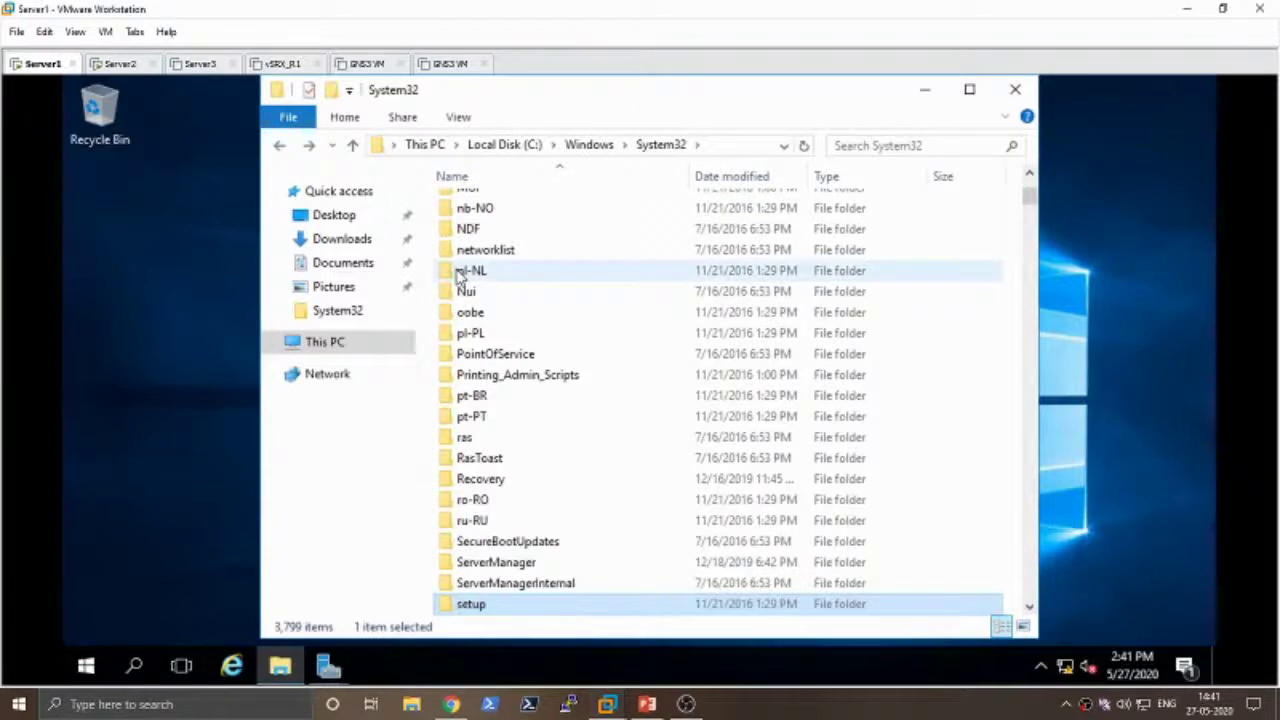
{"action": "scroll", "coordinate": [526, 289], "scroll_direction": "up", "scroll_amount": 5}
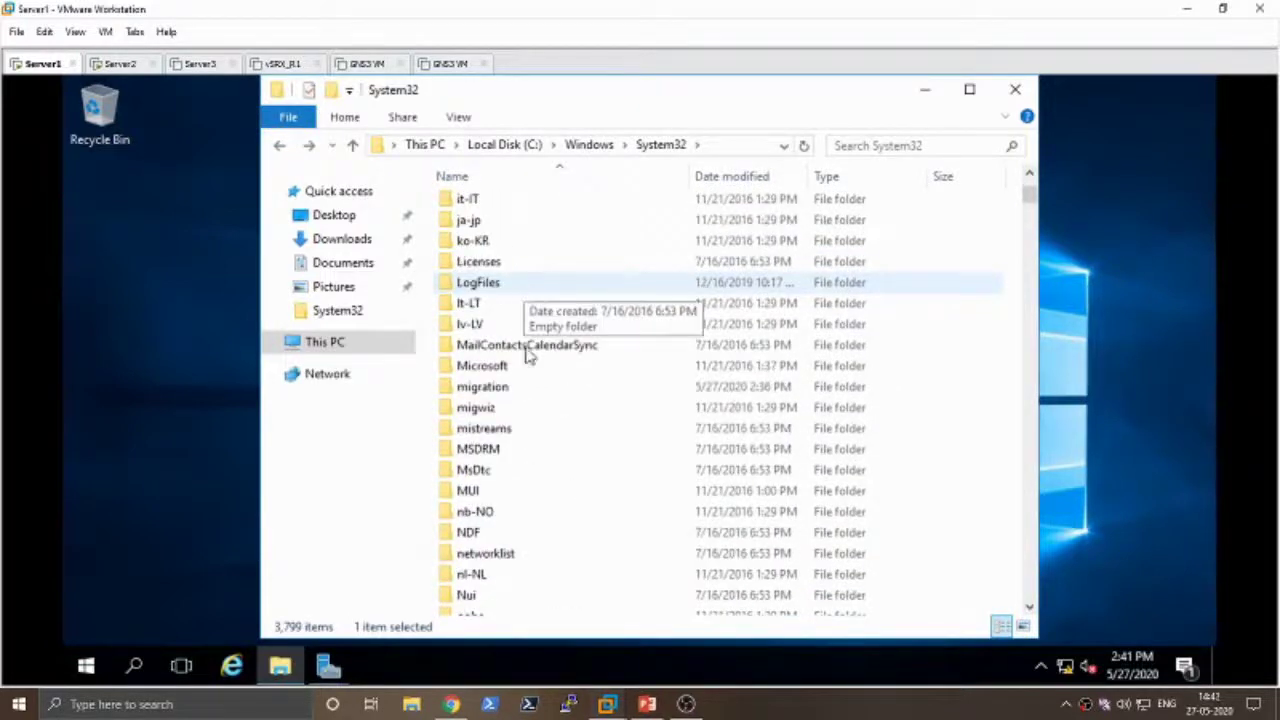
- Look through the ServerManager folders in System32, then close the File Explorer window
{"action": "type", "text": "se"}
{"action": "key", "text": "Down"}
{"action": "key", "text": "Down"}
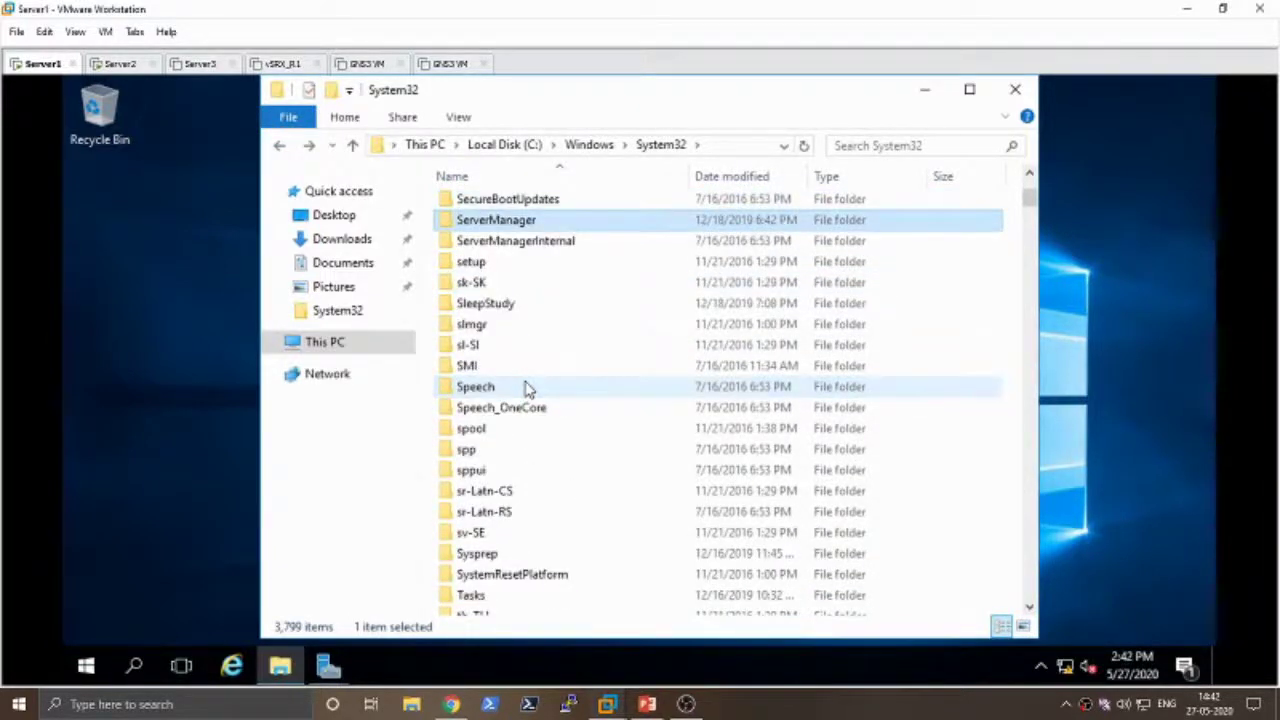
{"action": "key", "text": "Down"}
{"action": "key", "text": "Down"}
{"action": "key", "text": "Down"}
{"action": "key", "text": "Down"}
{"action": "key", "text": "Down"}
{"action": "key", "text": "Down"}
{"action": "key", "text": "Down"}
{"action": "key", "text": "Down"}
{"action": "key", "text": "Down"}
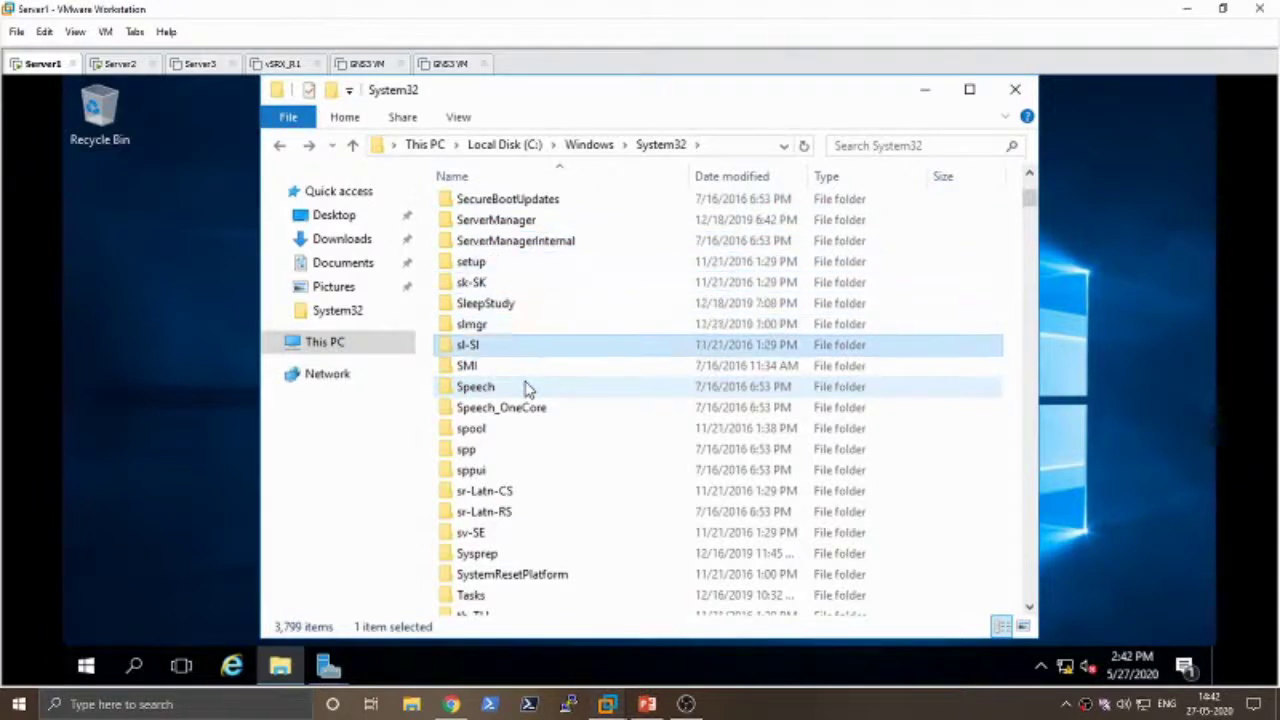
{"action": "scroll", "coordinate": [527, 389], "scroll_direction": "down", "scroll_amount": 2}
{"action": "scroll", "coordinate": [527, 389], "scroll_direction": "down", "scroll_amount": 6}
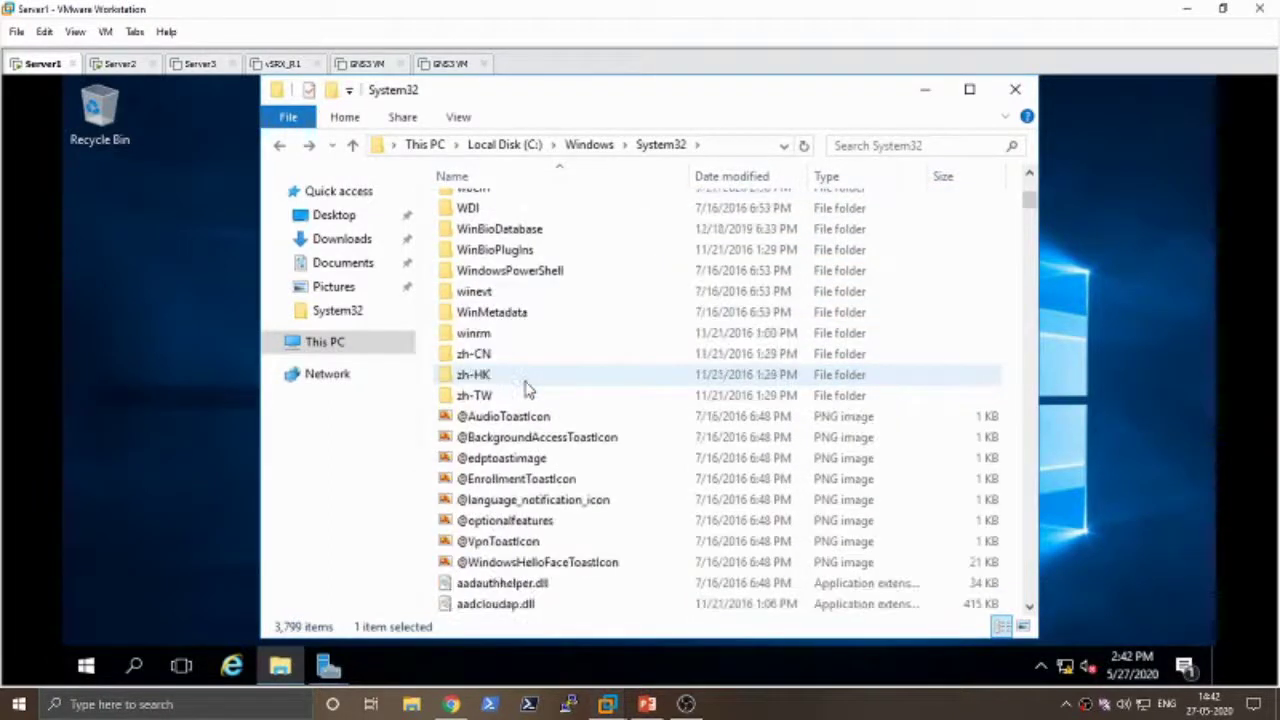
{"action": "scroll", "coordinate": [527, 389], "scroll_direction": "up", "scroll_amount": 1}
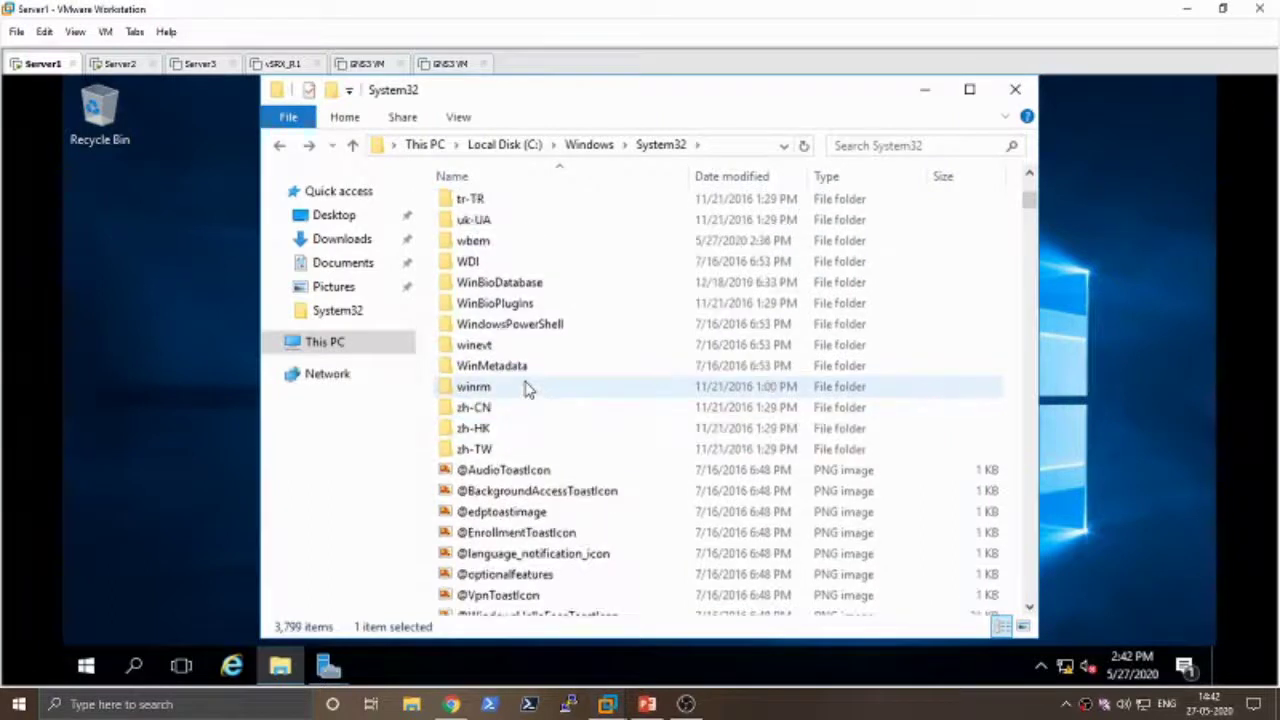
{"action": "scroll", "coordinate": [527, 389], "scroll_direction": "up", "scroll_amount": 1}
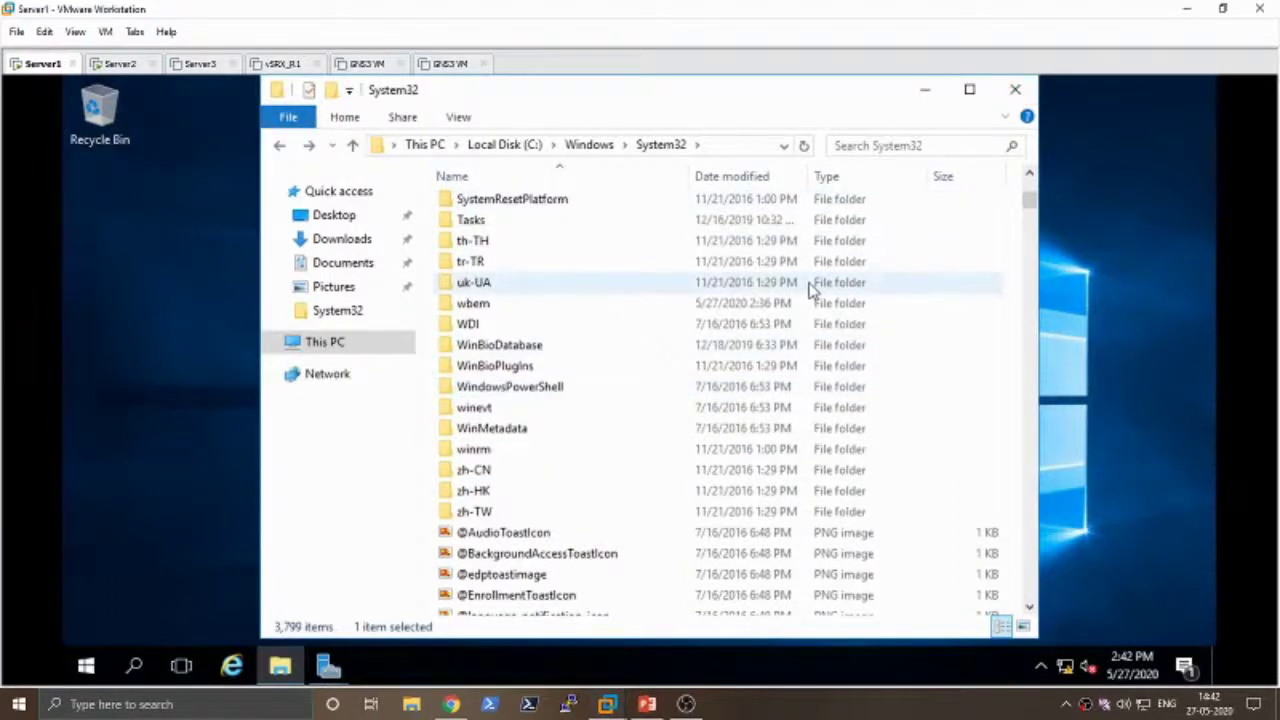
{"action": "left_click", "coordinate": [1015, 89]}
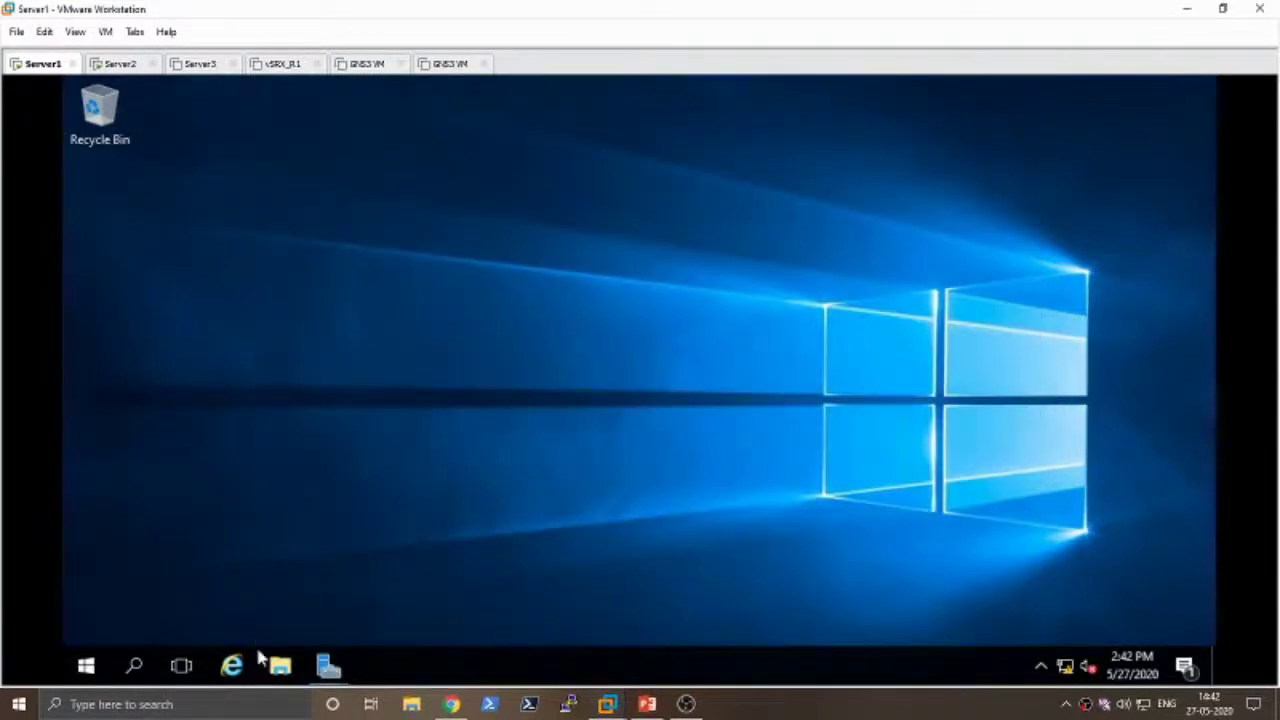
- Restore the AD DS wizard, advance to Review Options and open the generated script
{"action": "mouse_move", "coordinate": [329, 664]}
{"action": "left_click", "coordinate": [421, 582]}
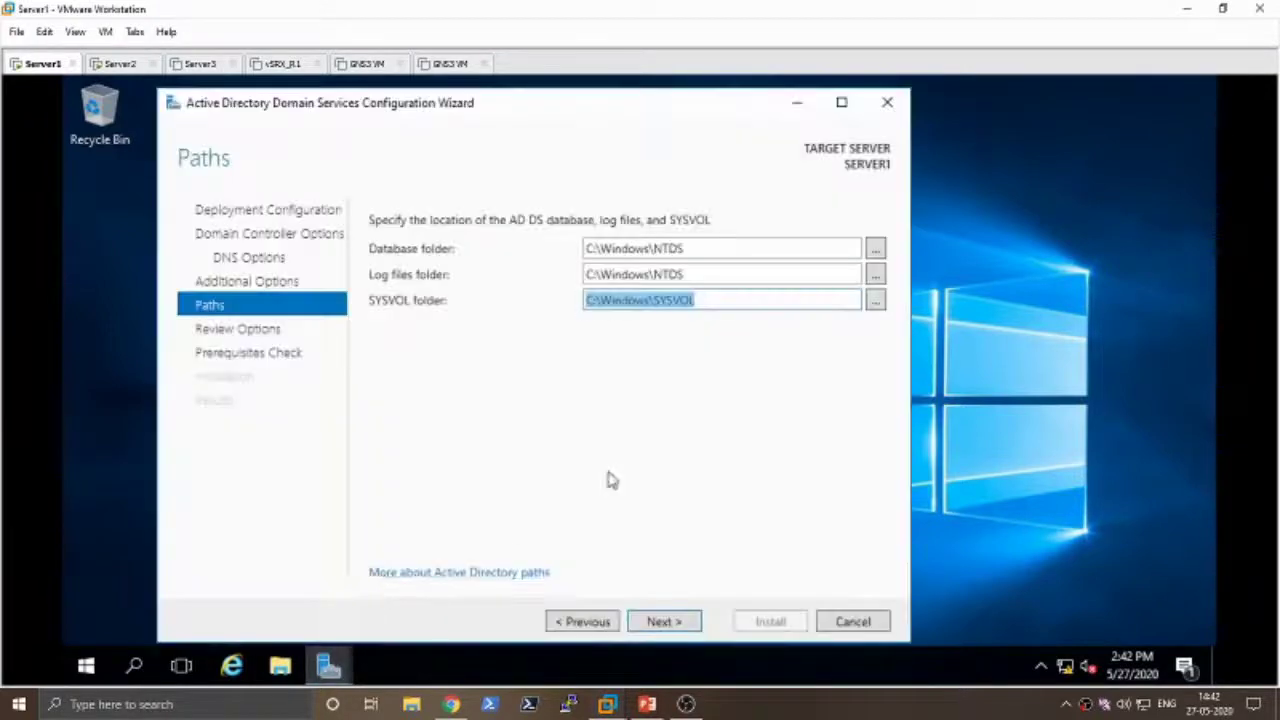
{"action": "left_click", "coordinate": [668, 625]}
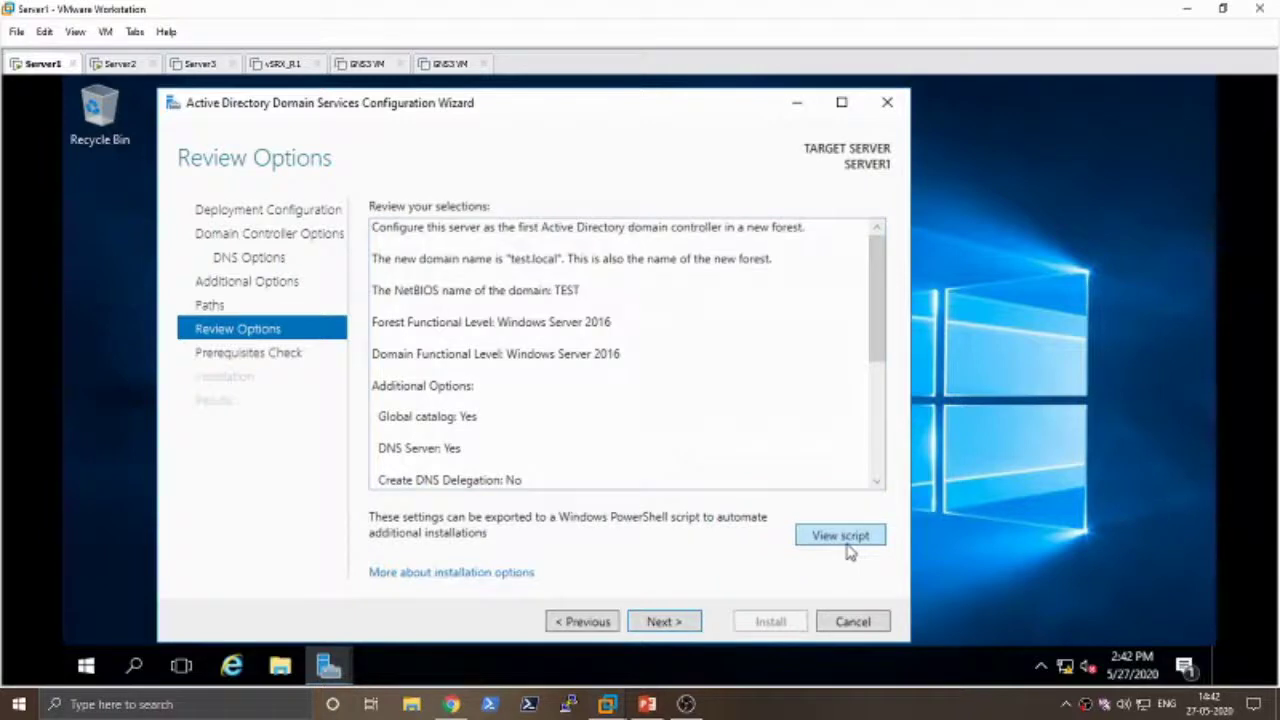
{"action": "left_click", "coordinate": [842, 537]}
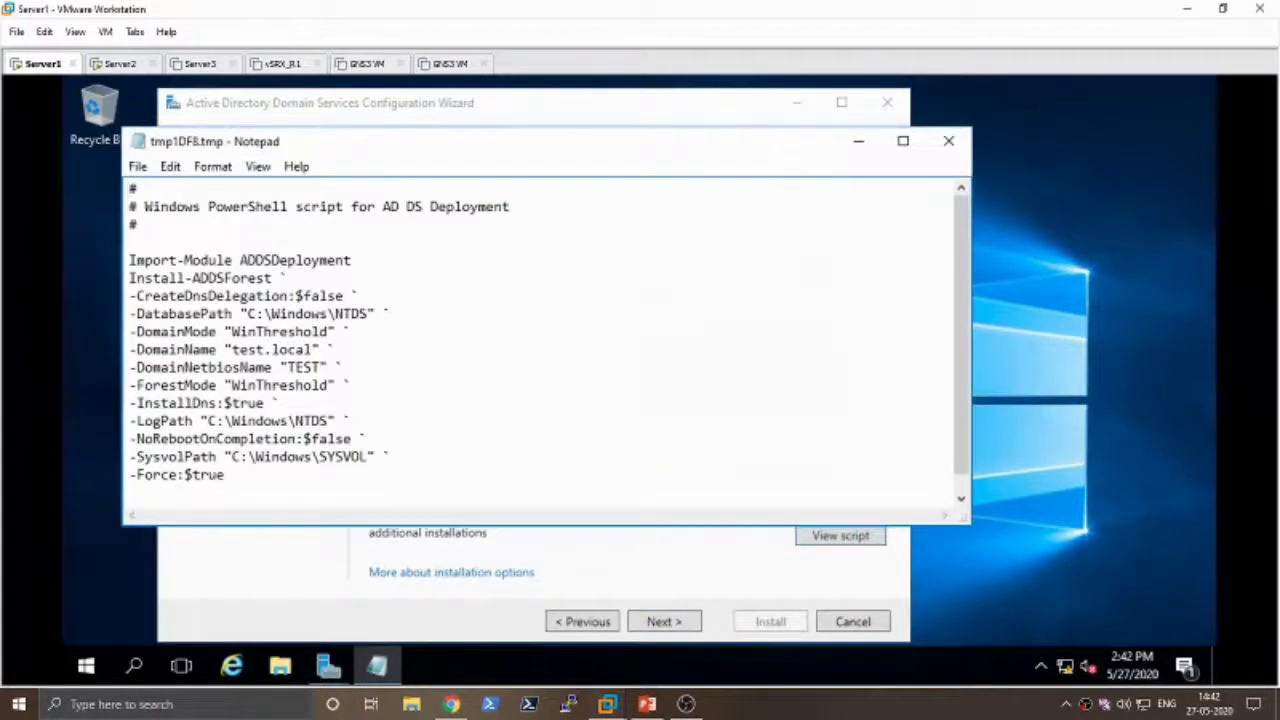
- Read through the PowerShell deployment script for test.local, then close Notepad
{"action": "left_click_drag", "start_coordinate": [131, 189], "coordinate": [137, 225]}
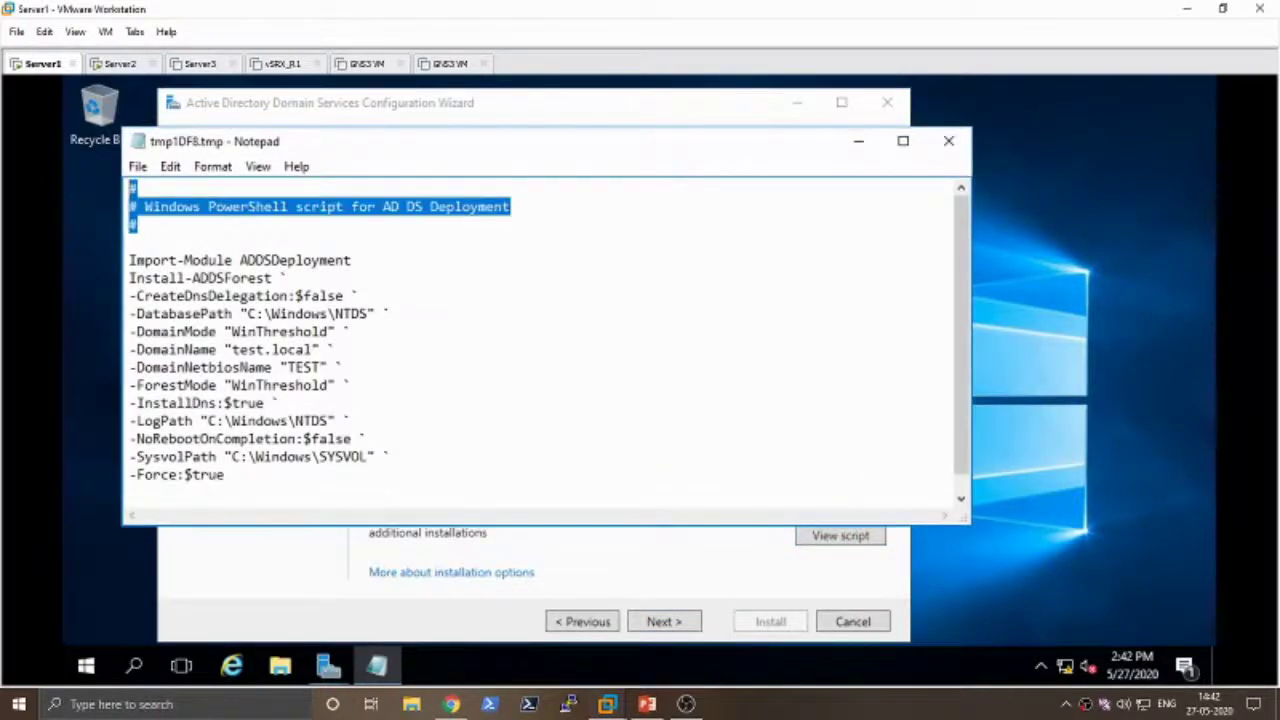
{"action": "left_click", "coordinate": [303, 296]}
{"action": "left_click_drag", "start_coordinate": [224, 474], "coordinate": [129, 242]}
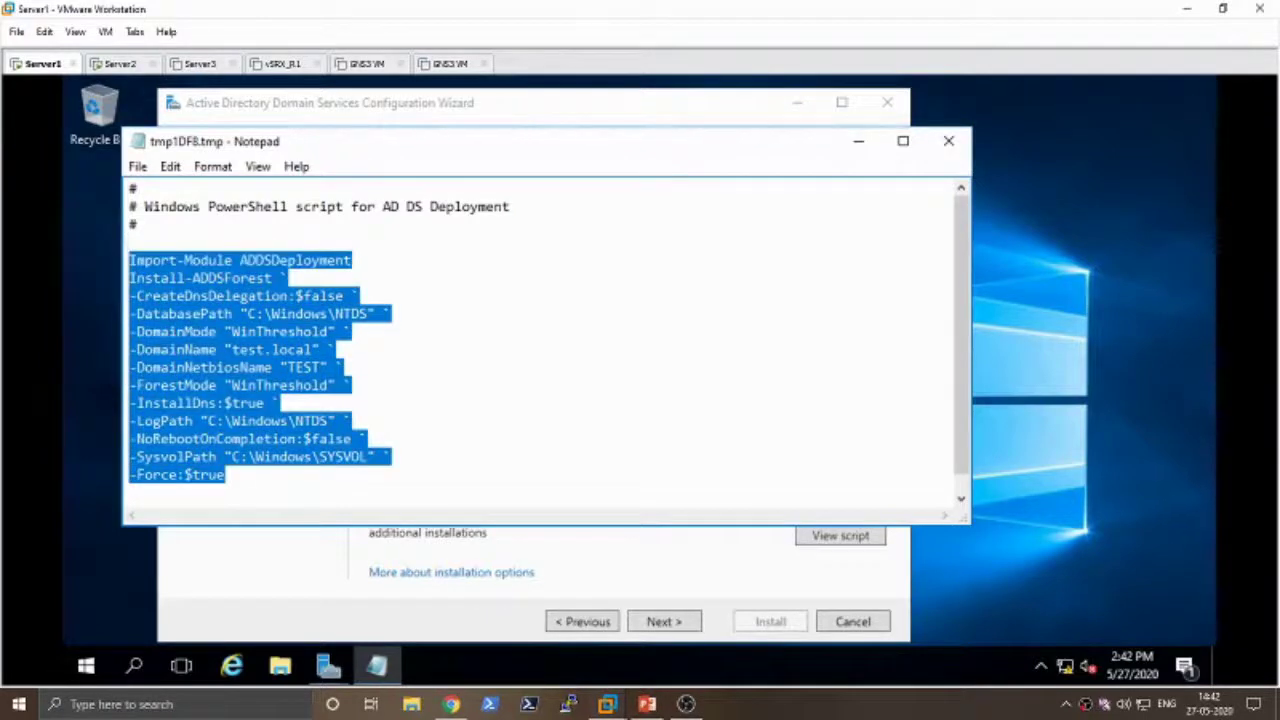
{"action": "left_click", "coordinate": [352, 385]}
{"action": "left_click_drag", "start_coordinate": [226, 474], "coordinate": [129, 242]}
{"action": "left_click", "coordinate": [257, 349]}
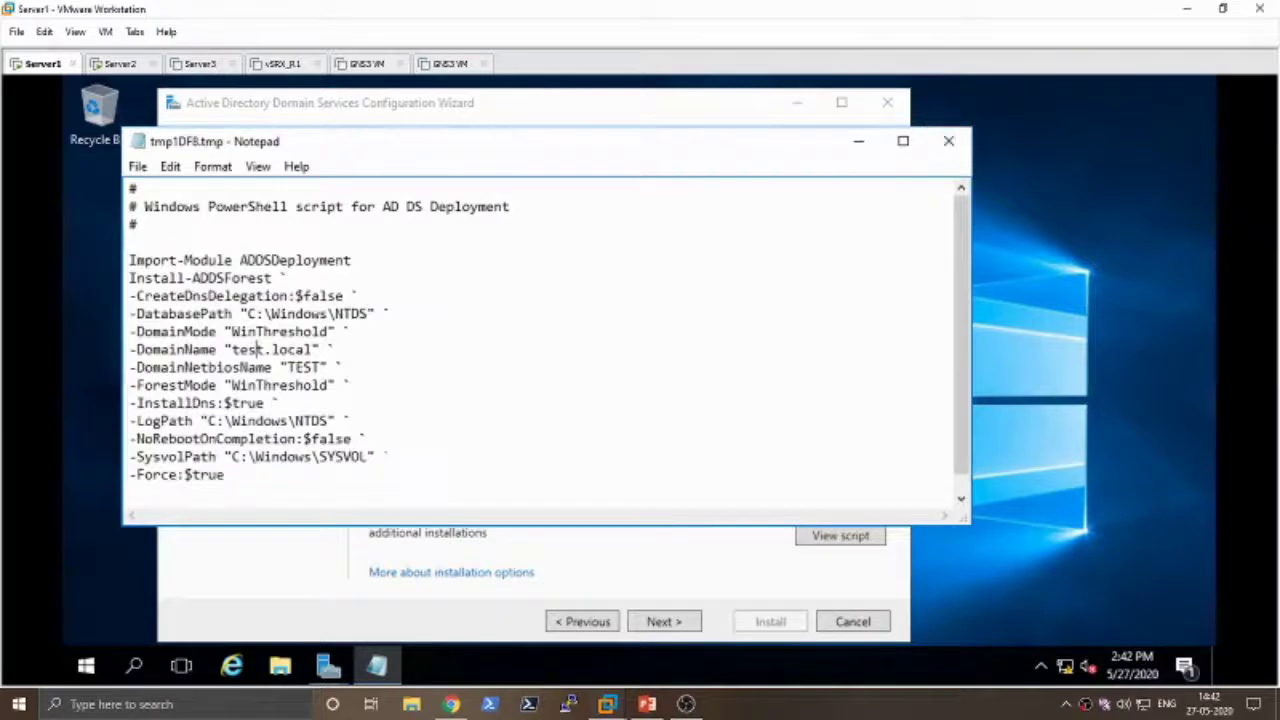
{"action": "left_click_drag", "start_coordinate": [230, 349], "coordinate": [314, 349]}
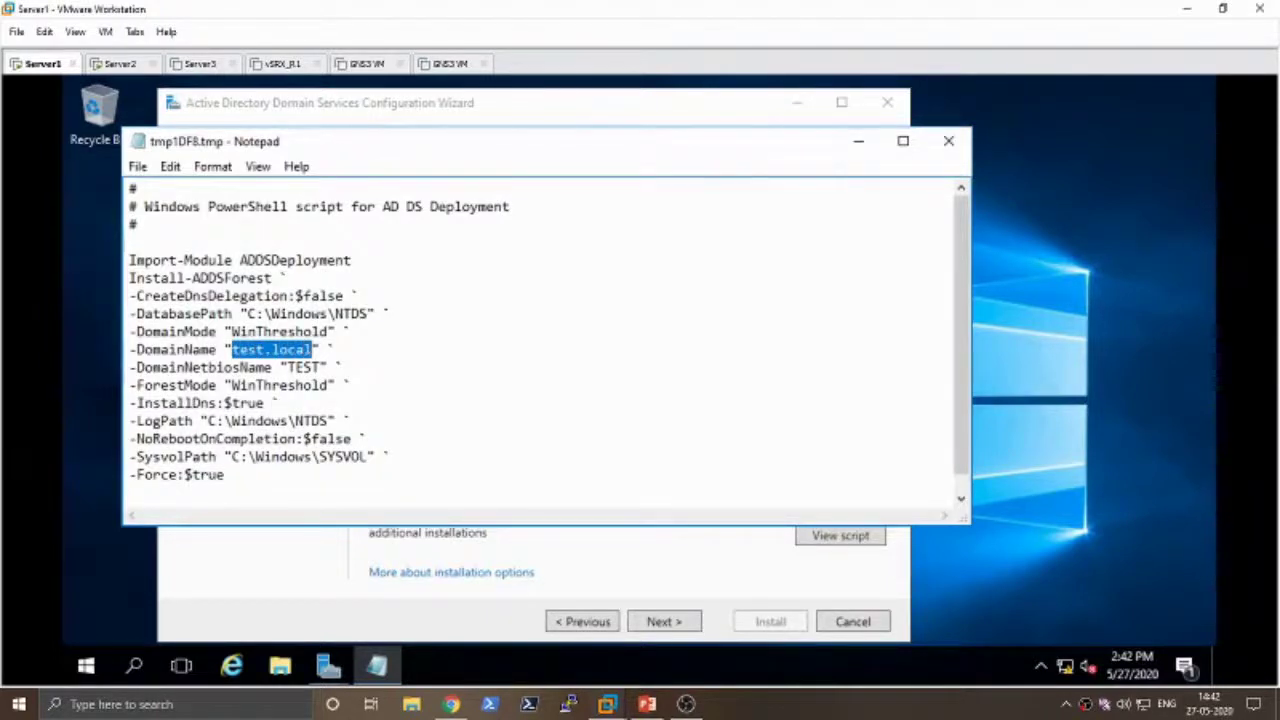
{"action": "left_click", "coordinate": [336, 349]}
{"action": "left_click", "coordinate": [948, 143]}
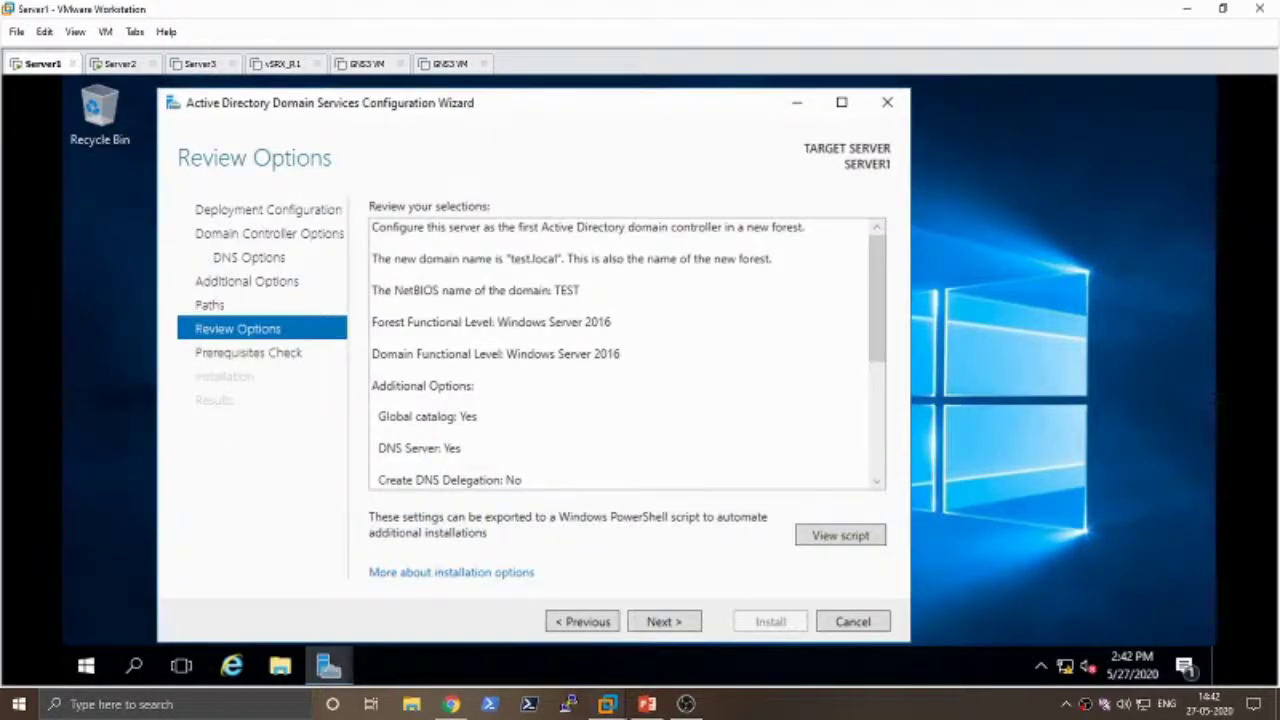
- Run the prerequisites check and scroll its results to confirm all checks passed
{"action": "left_click", "coordinate": [683, 622]}
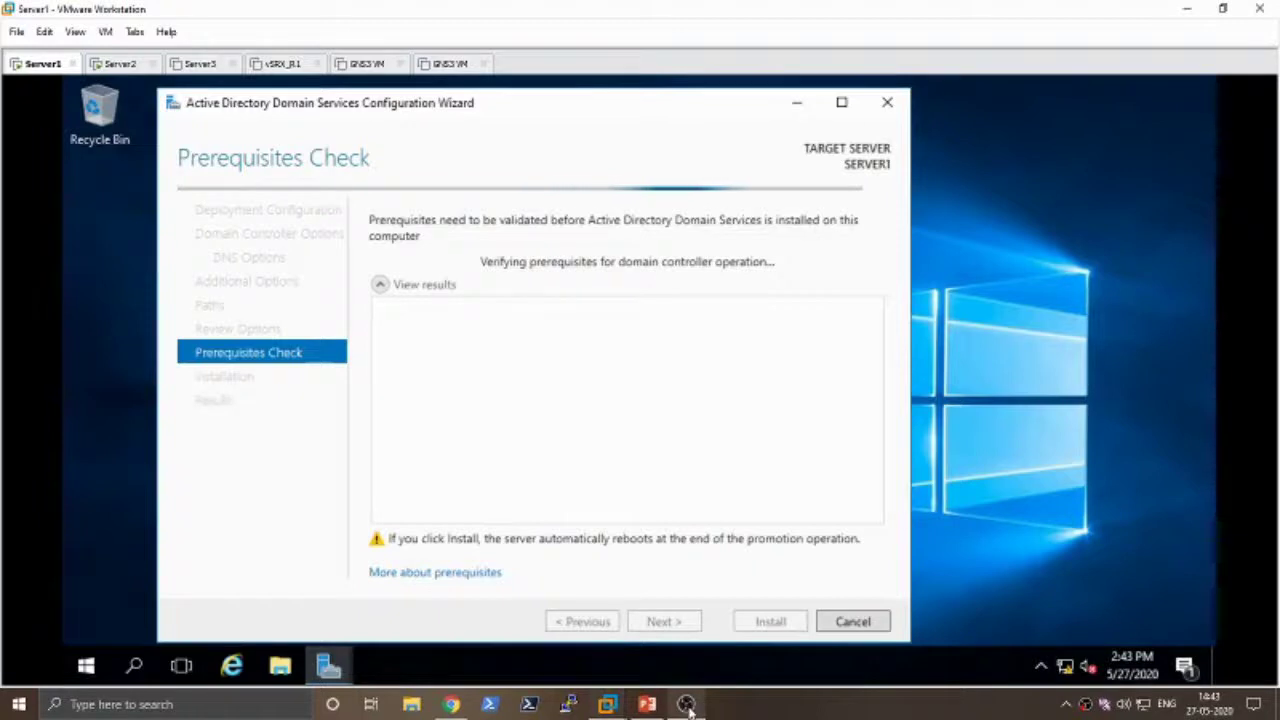
{"action": "mouse_move", "coordinate": [688, 707]}
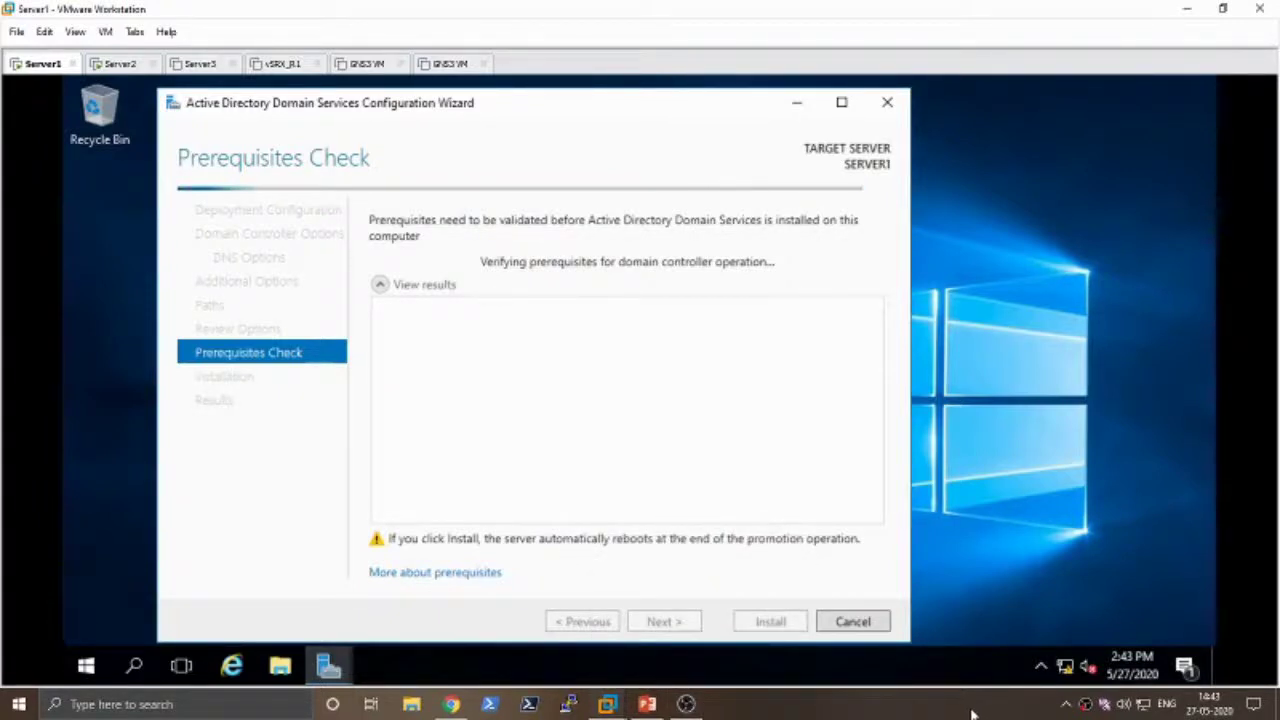
{"action": "left_click", "coordinate": [697, 708]}
{"action": "left_click", "coordinate": [1268, 585]}
{"action": "left_click", "coordinate": [1268, 585]}
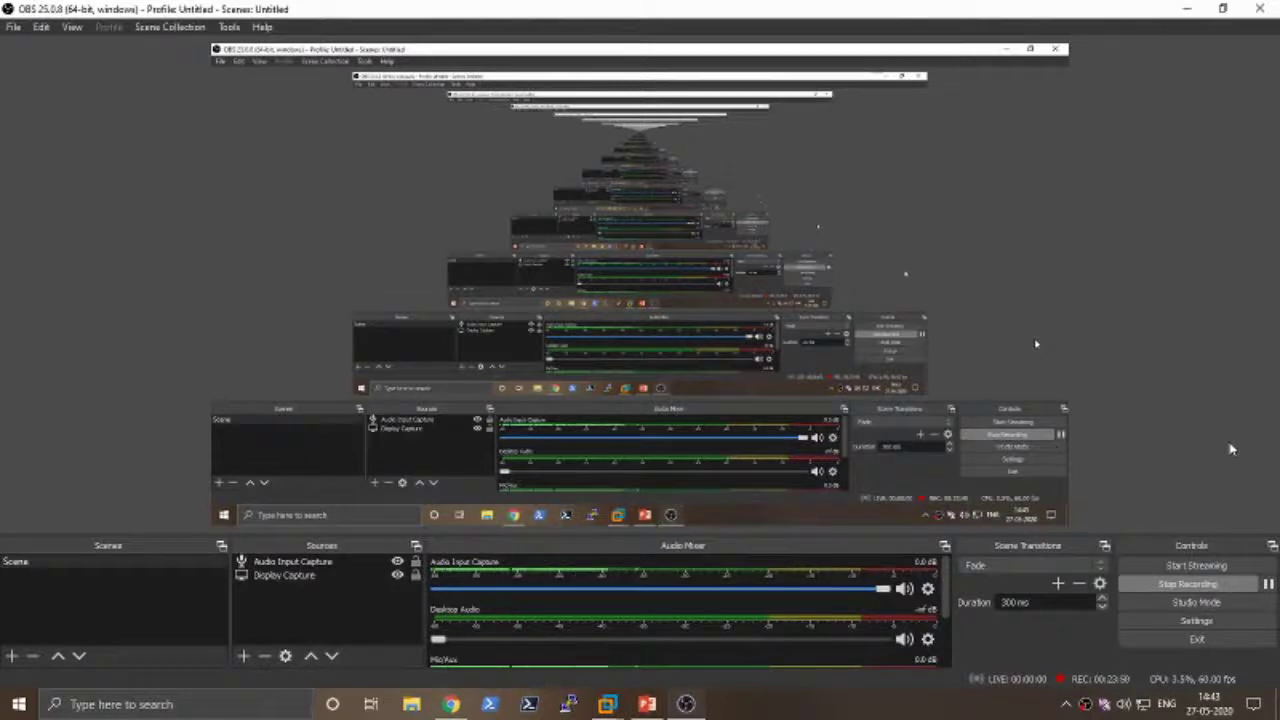
{"action": "key", "text": "alt+Tab"}
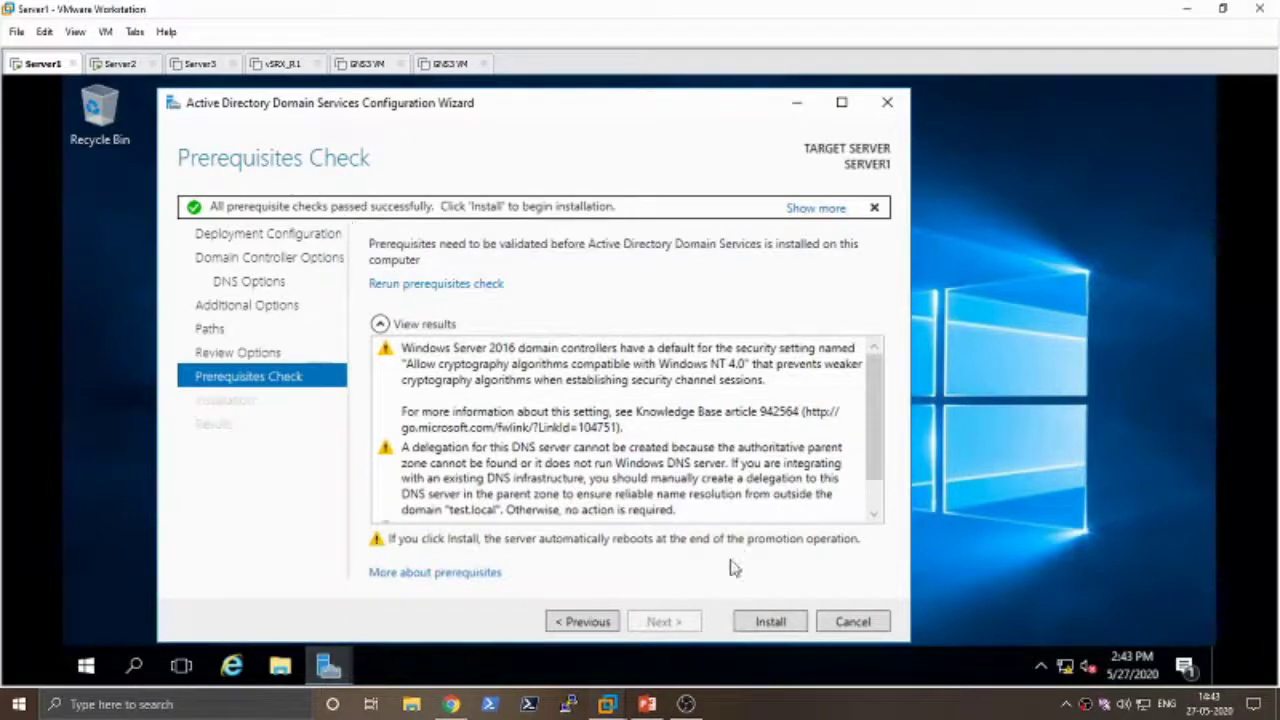
{"action": "scroll", "coordinate": [869, 447], "scroll_direction": "down", "scroll_amount": 1}
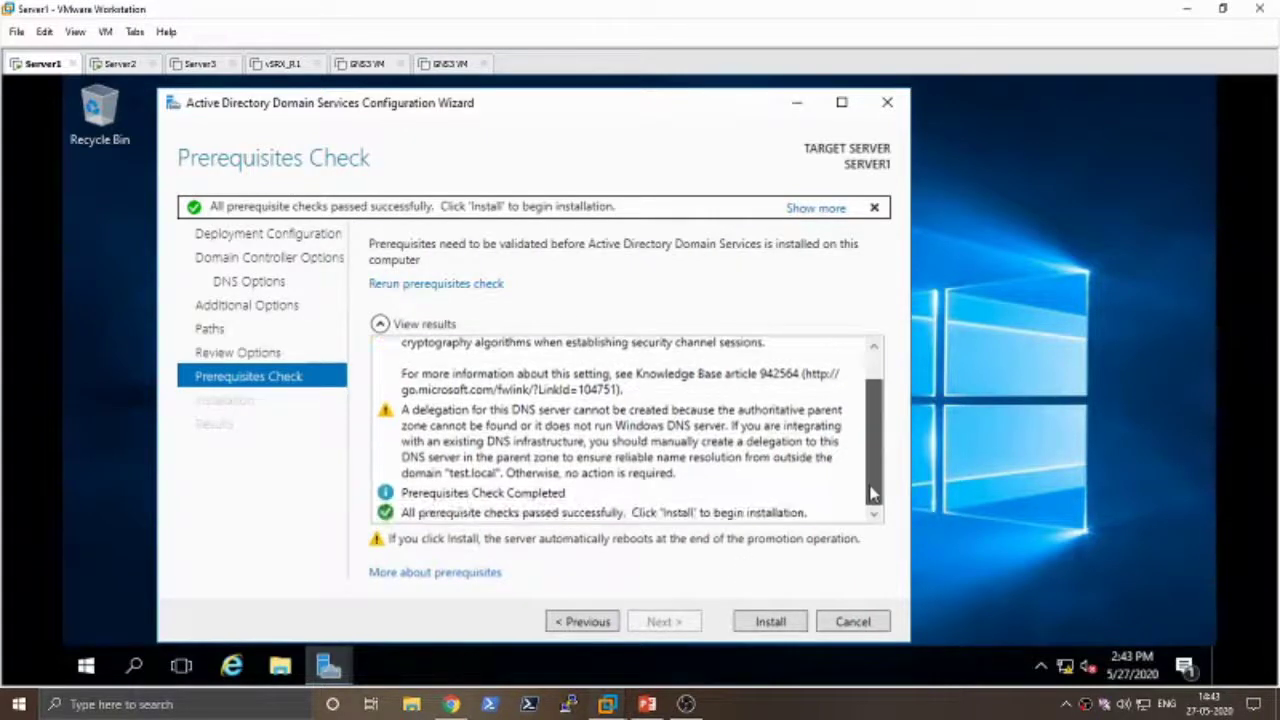
- Begin the AD DS installation to promote Server1 to a domain controller
{"action": "left_click", "coordinate": [772, 622]}
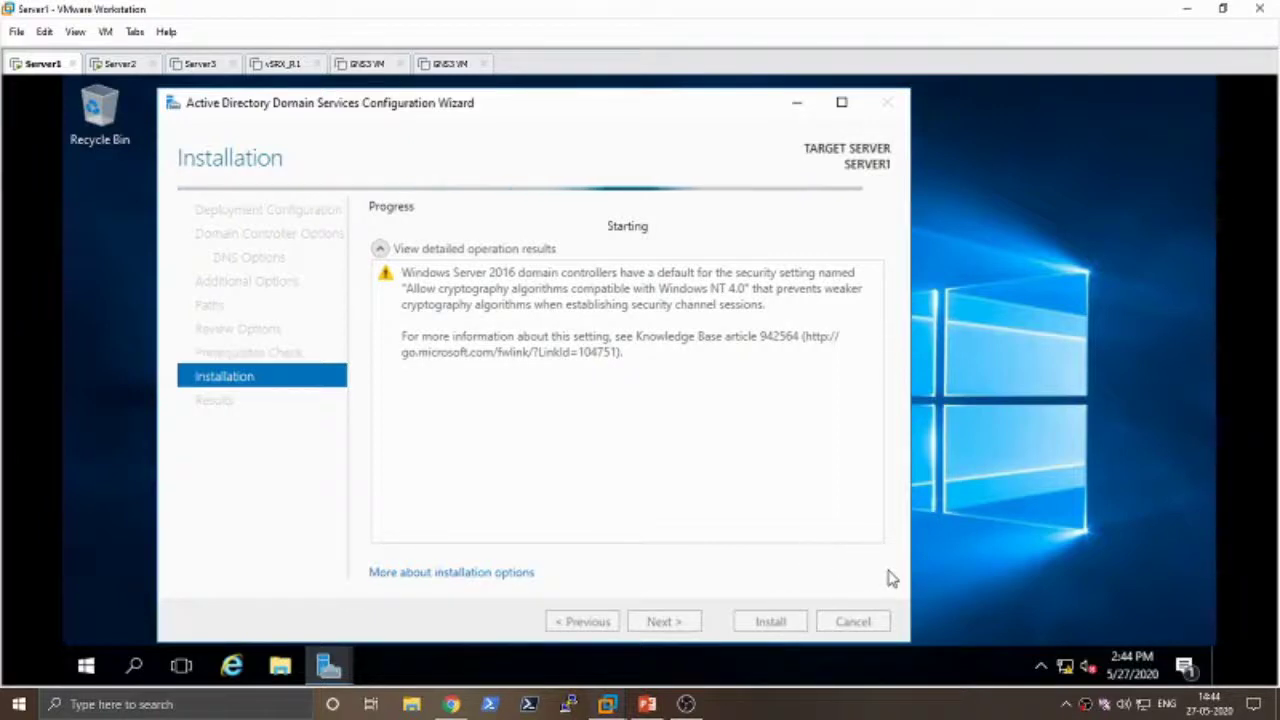
- Pause the OBS recording and minimise OBS to reveal the rebooting Server1
{"action": "mouse_move", "coordinate": [684, 706]}
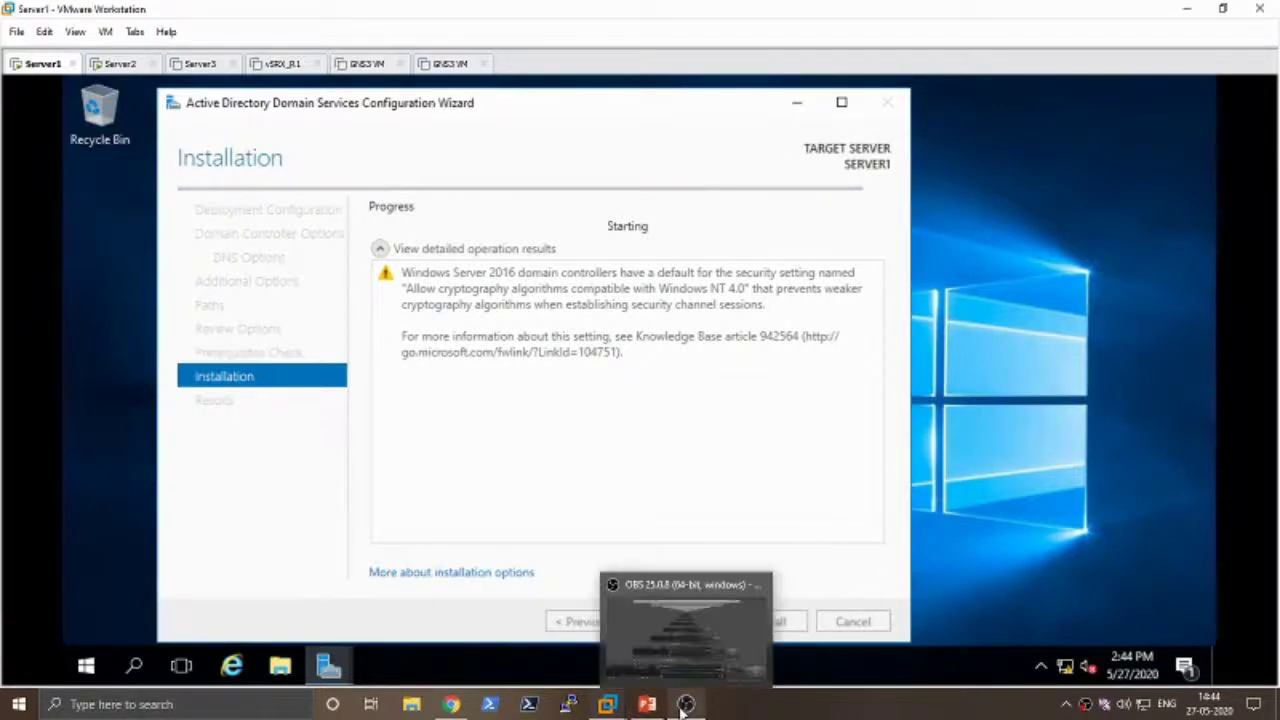
{"action": "left_click", "coordinate": [684, 706]}
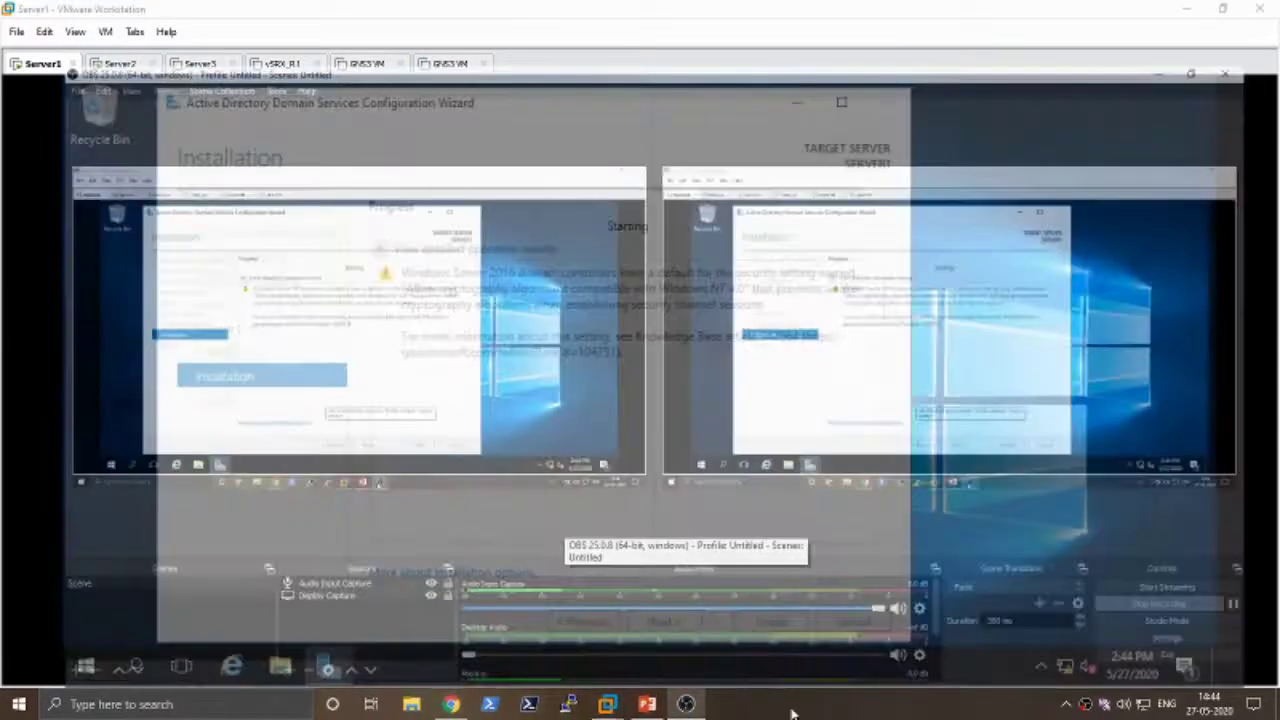
{"action": "left_click", "coordinate": [1268, 584]}
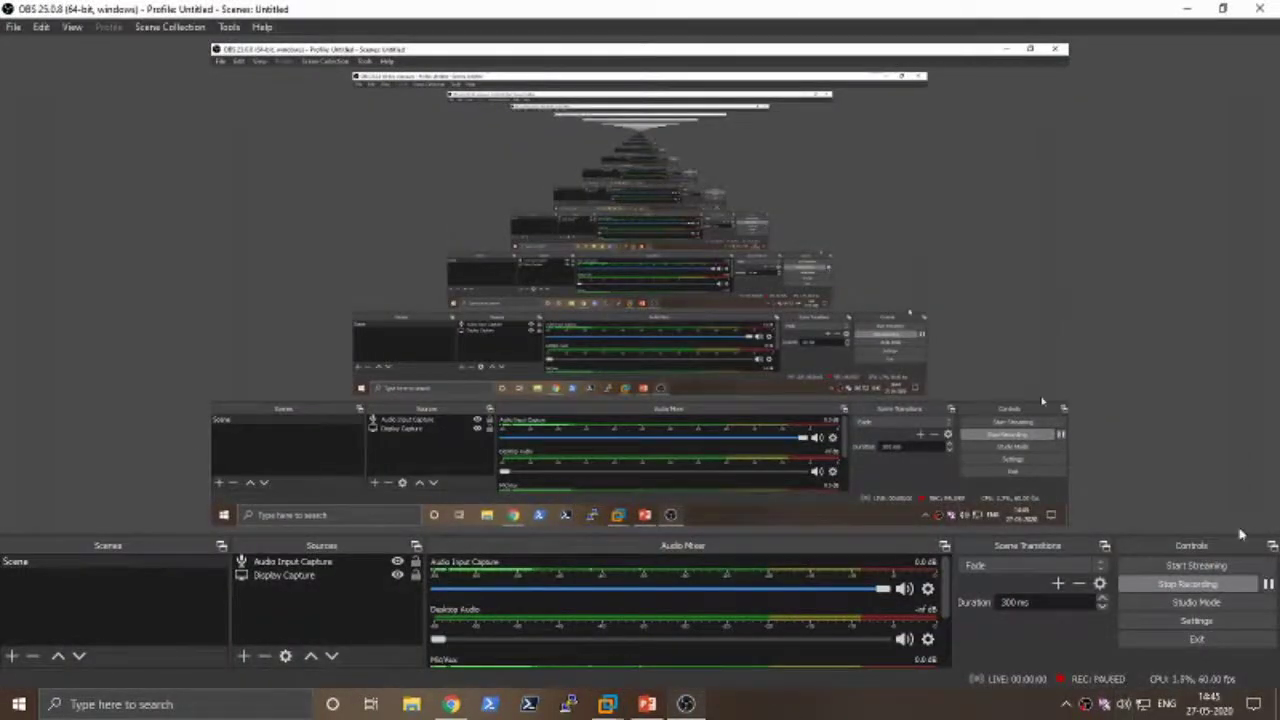
{"action": "left_click", "coordinate": [1187, 8]}
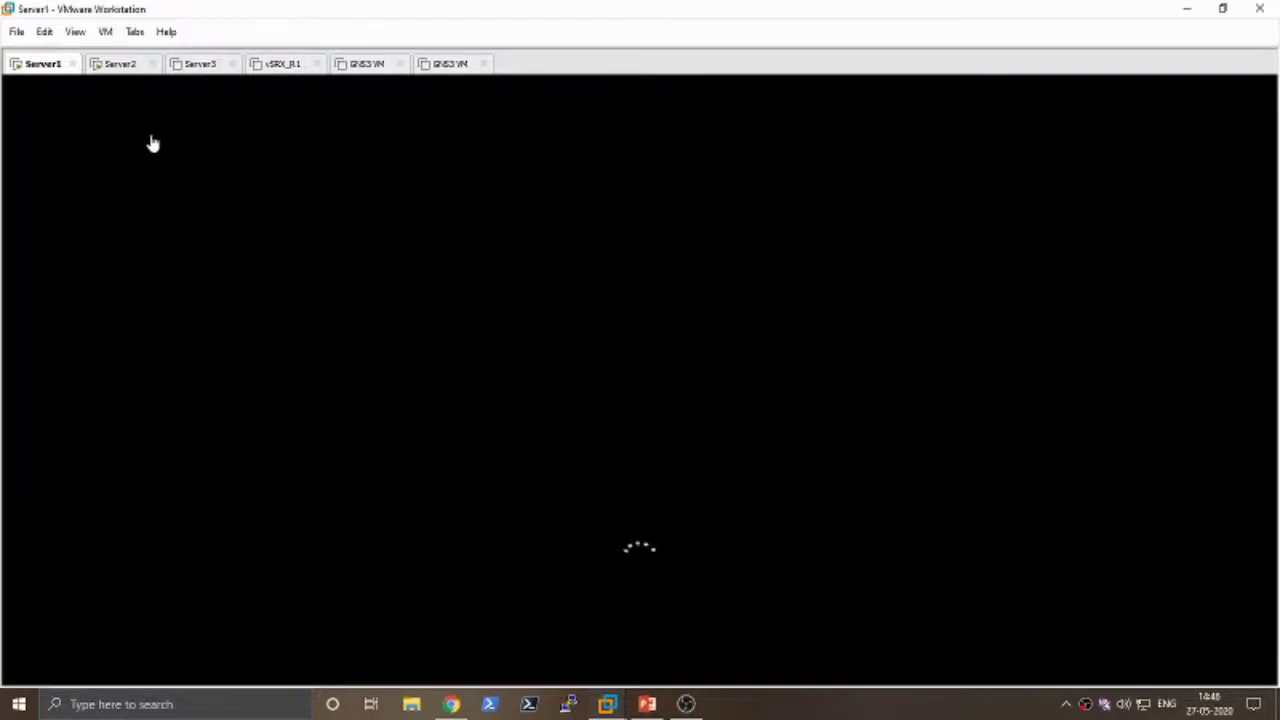
- Check Server1's restart progress on its tab, then return to Server2's desktop
{"action": "left_click", "coordinate": [119, 66]}
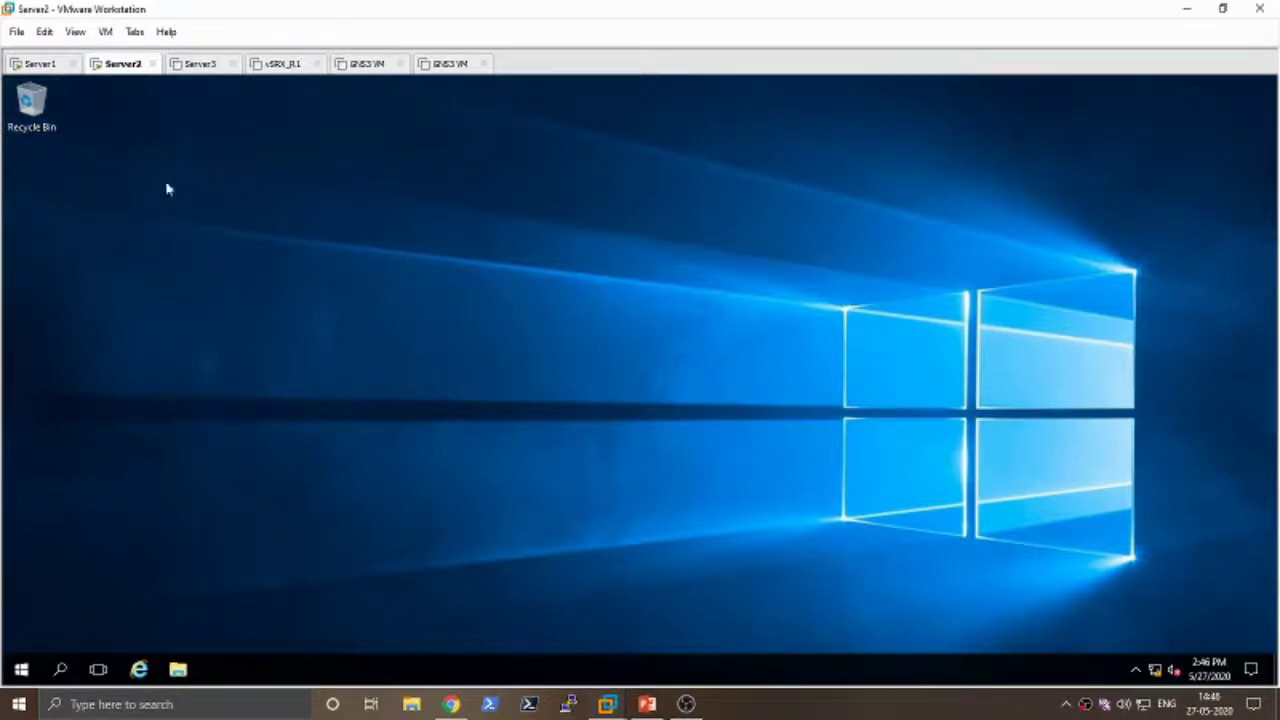
{"action": "left_click", "coordinate": [38, 64]}
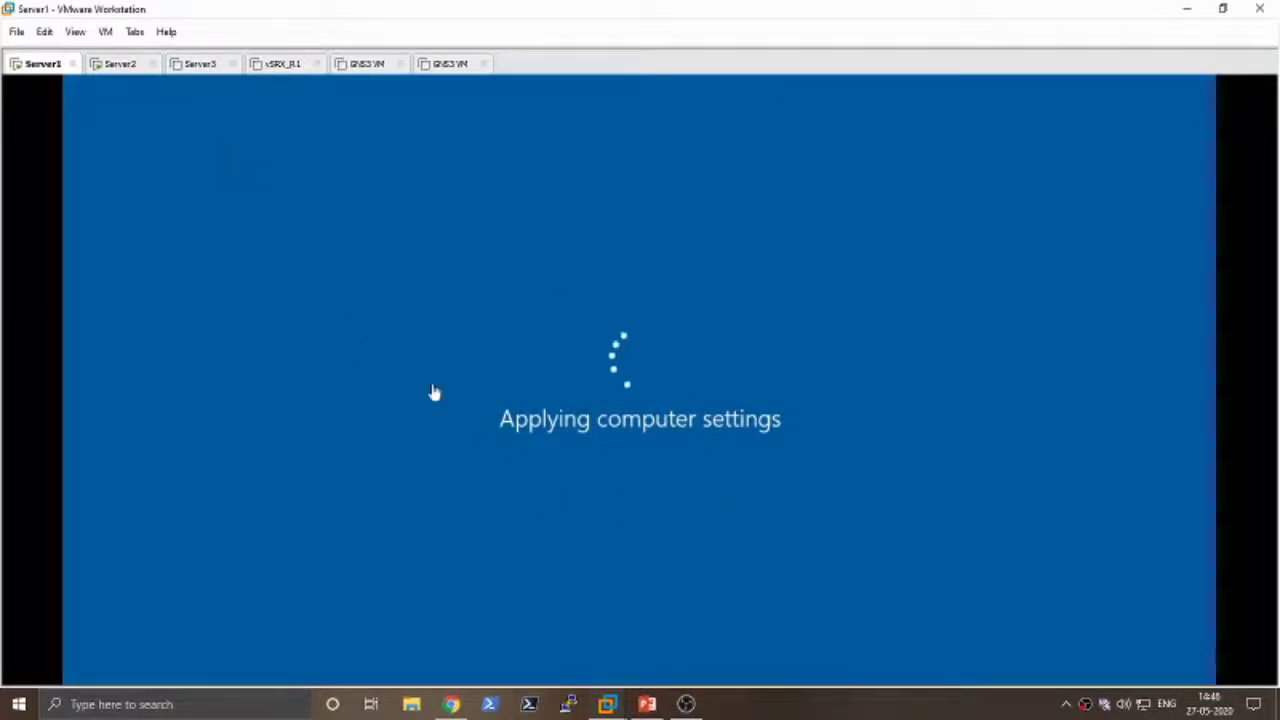
{"action": "left_click", "coordinate": [116, 66]}
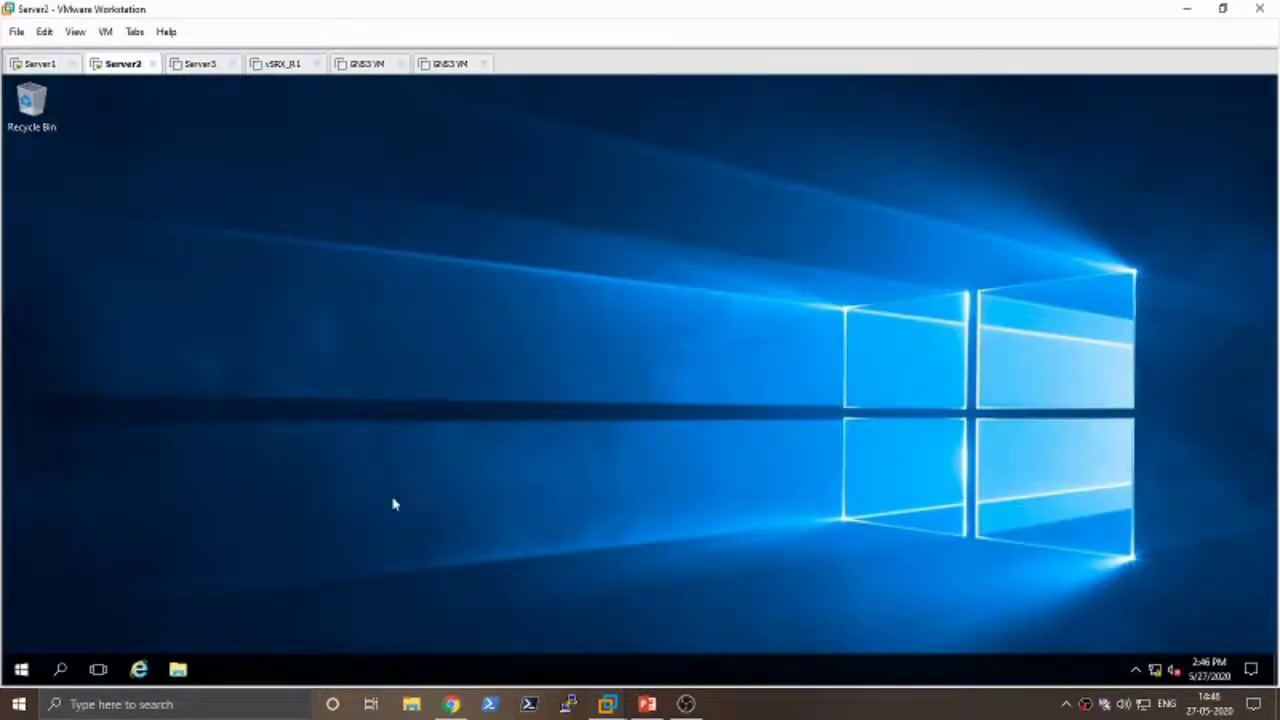
- Open Server2's Ethernet0 IPv4 properties through ncpa.cpl
{"action": "key", "text": "super+r"}
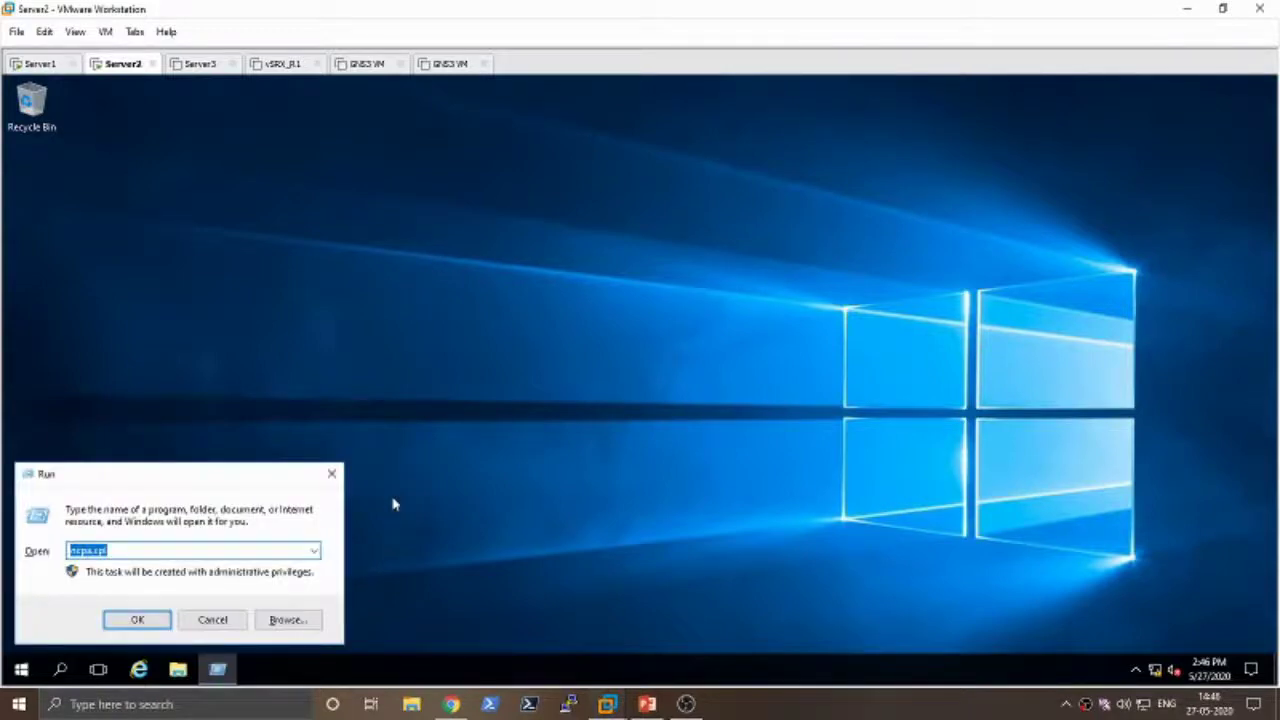
{"action": "type", "text": "ncp"}
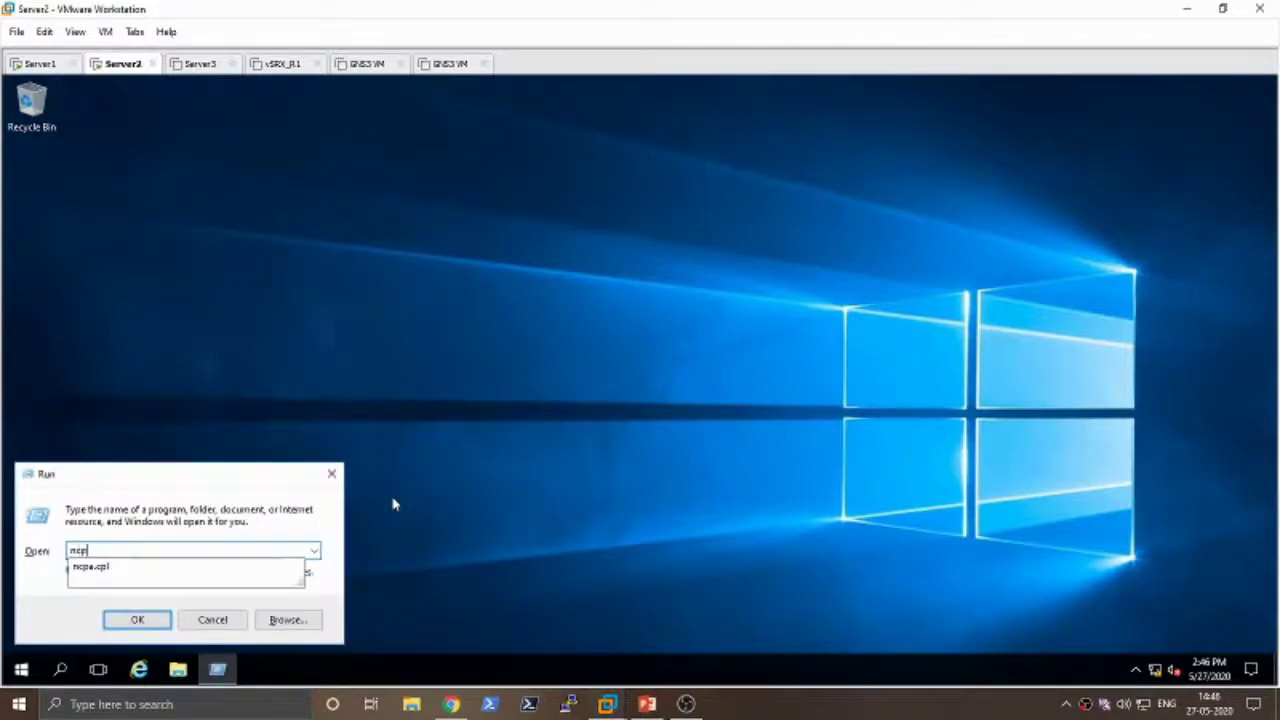
{"action": "type", "text": "a.cpl"}
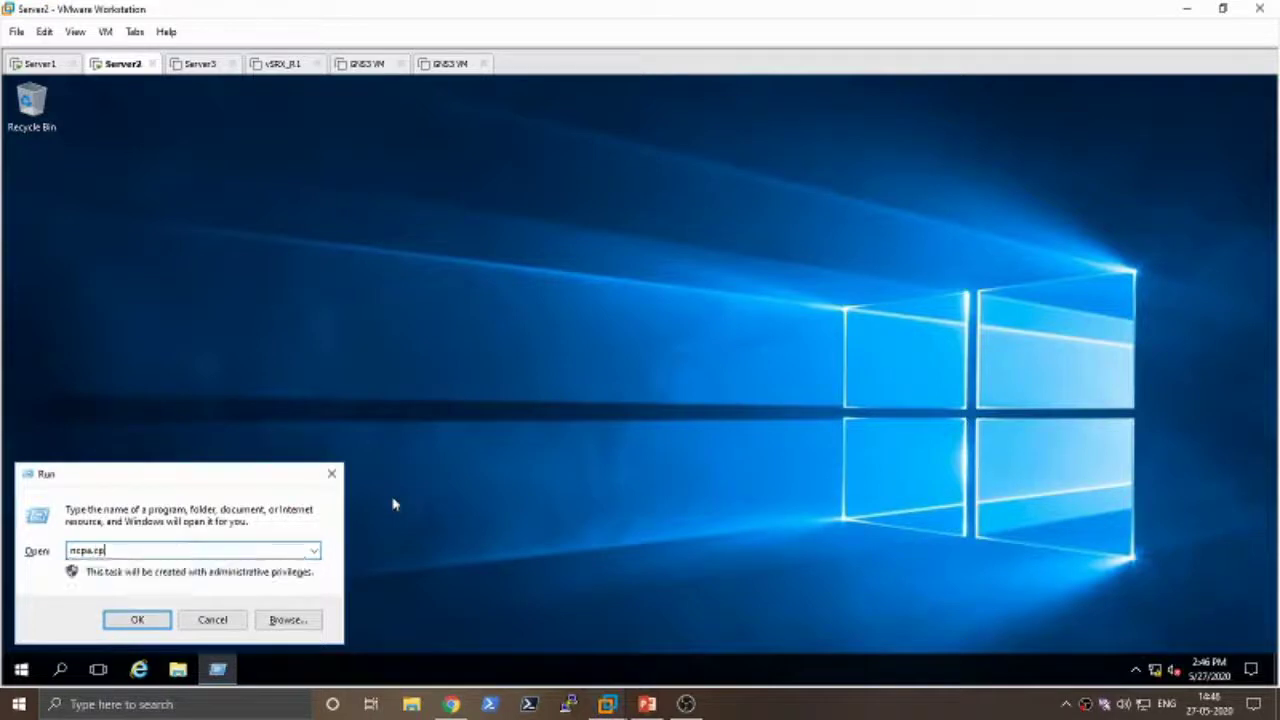
{"action": "key", "text": "Return"}
{"action": "right_click", "coordinate": [318, 252]}
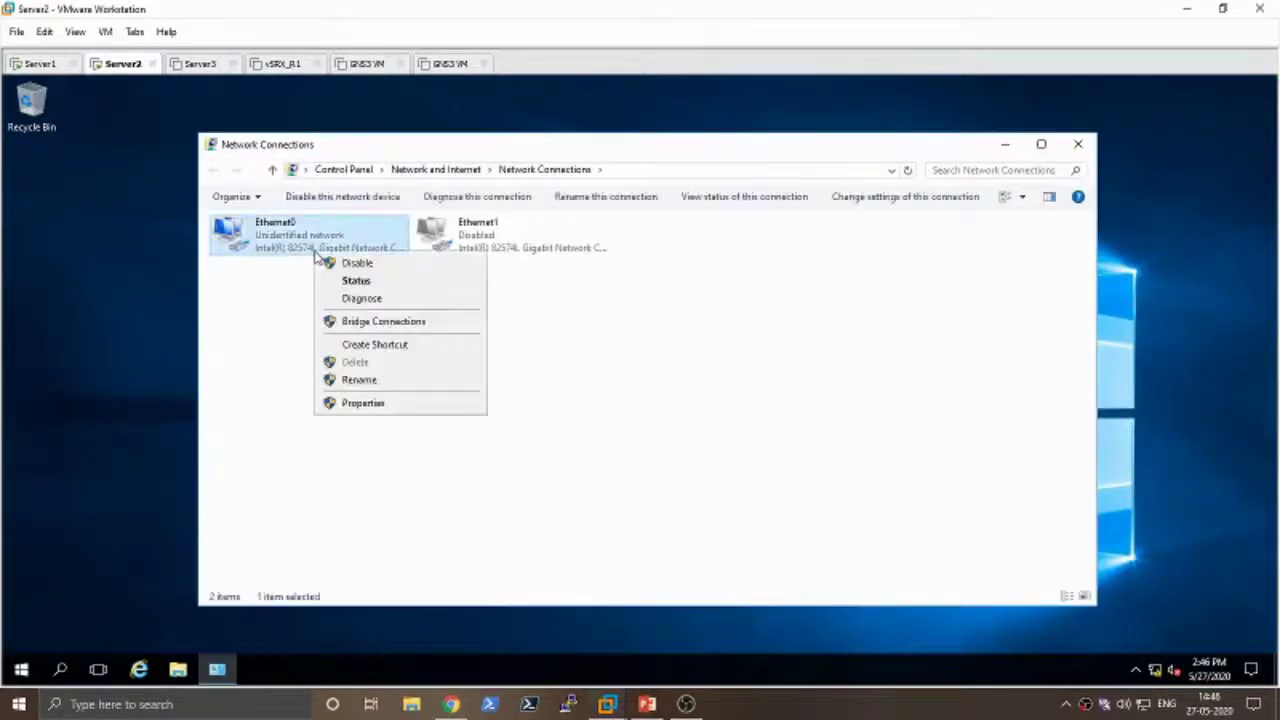
{"action": "left_click", "coordinate": [398, 404]}
{"action": "left_click", "coordinate": [398, 378]}
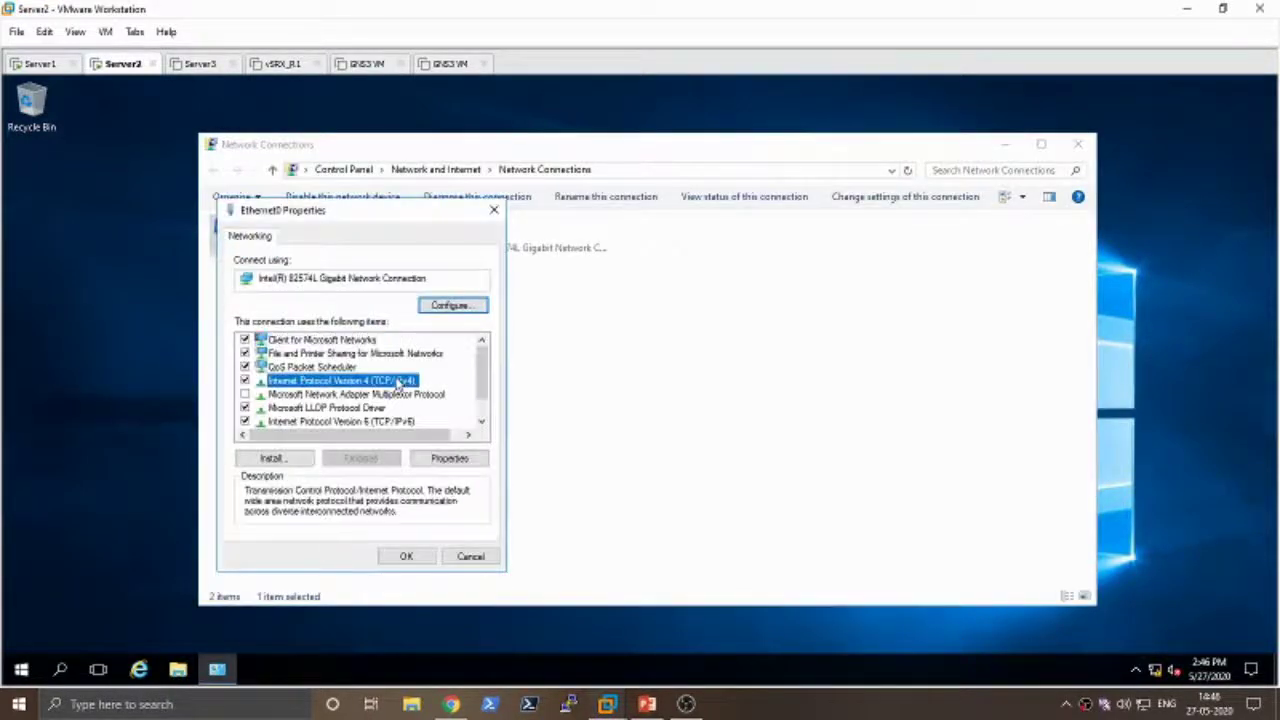
{"action": "left_click", "coordinate": [470, 458]}
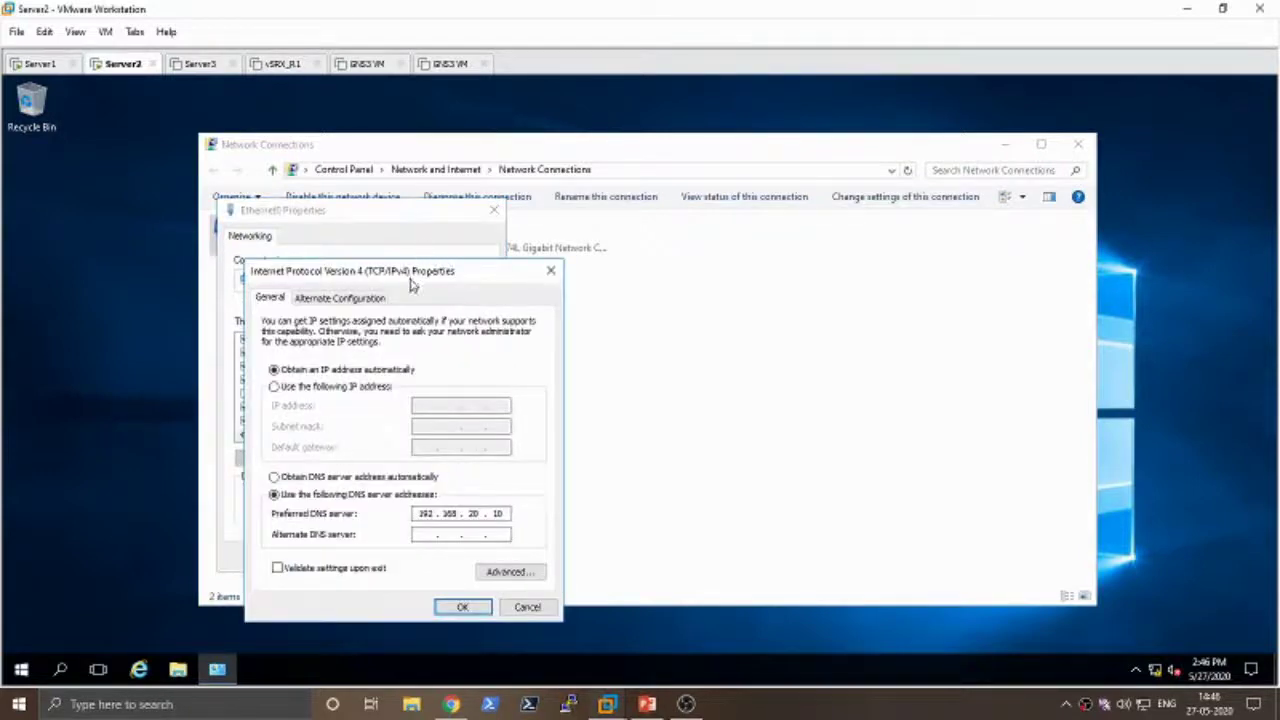
{"action": "left_click_drag", "start_coordinate": [412, 274], "coordinate": [657, 170]}
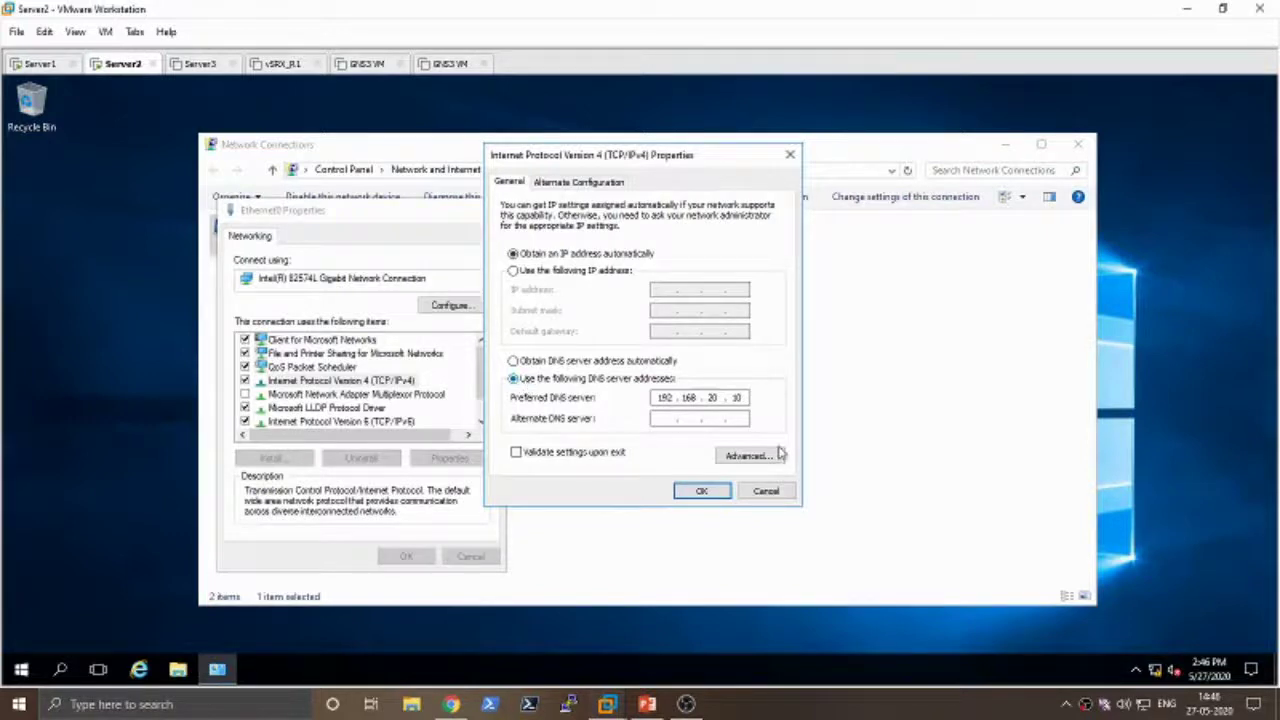
- Save preferred DNS 192.168.20.10, close the network windows and refresh the desktop
{"action": "double_click", "coordinate": [659, 397]}
{"action": "left_click", "coordinate": [741, 397]}
{"action": "left_click", "coordinate": [700, 492]}
{"action": "left_click", "coordinate": [415, 565]}
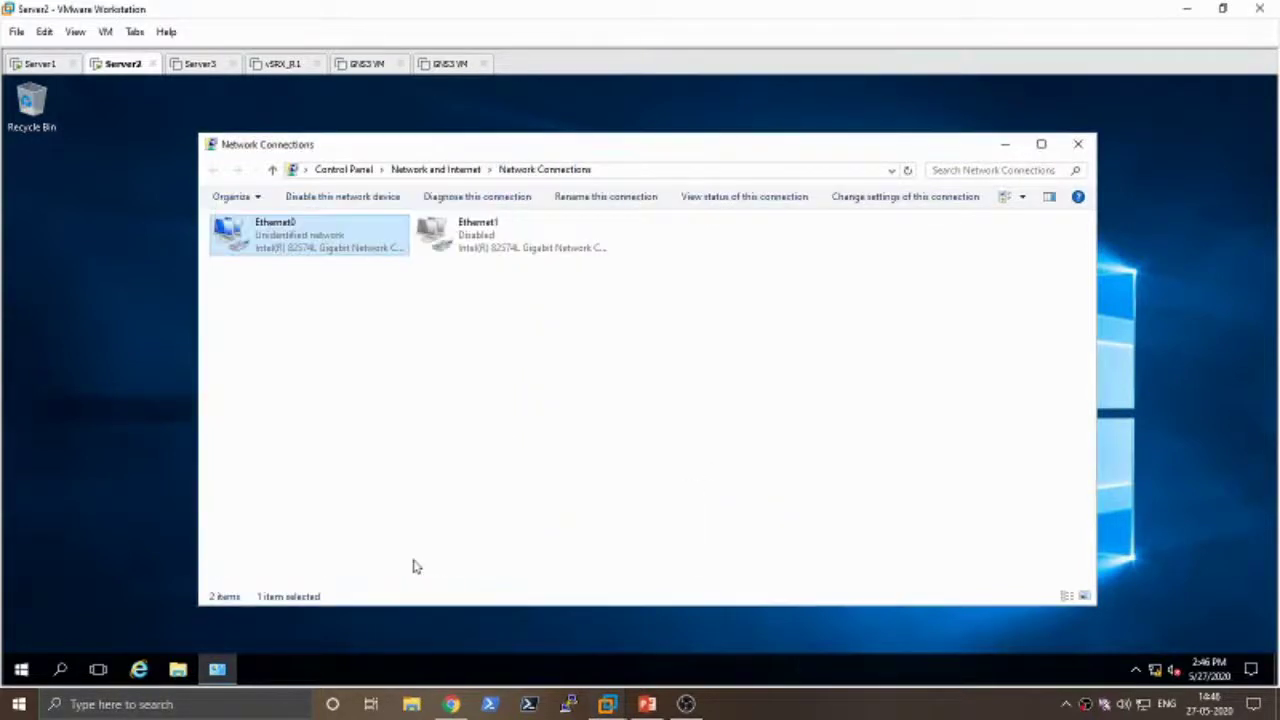
{"action": "left_click", "coordinate": [1078, 147]}
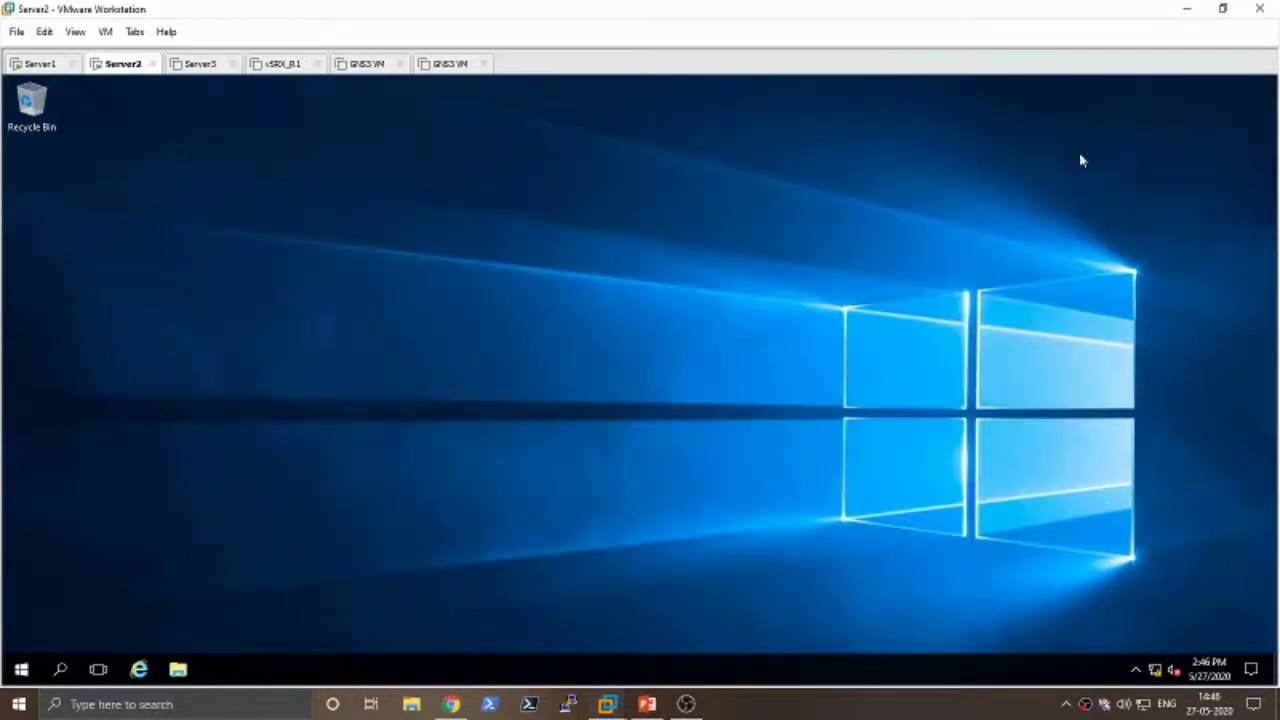
{"action": "right_click", "coordinate": [423, 278]}
{"action": "left_click", "coordinate": [466, 330]}
{"action": "left_click", "coordinate": [42, 64]}
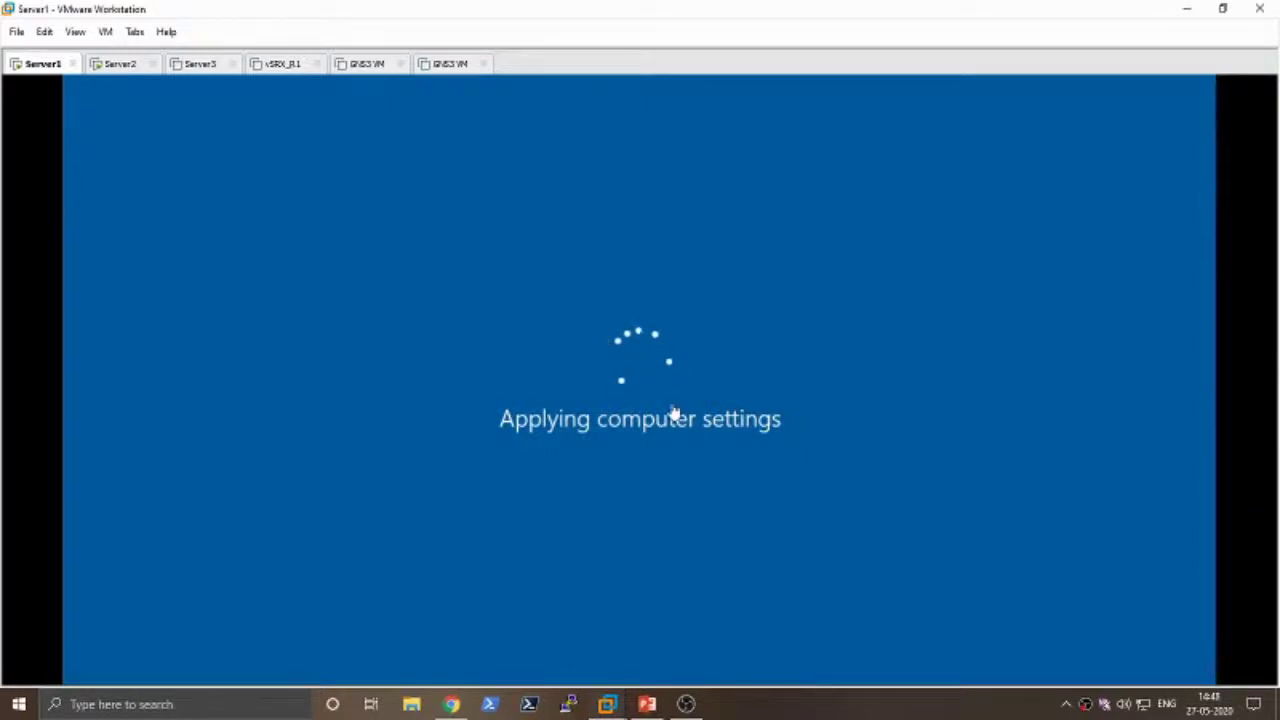
{"action": "left_click", "coordinate": [120, 64]}
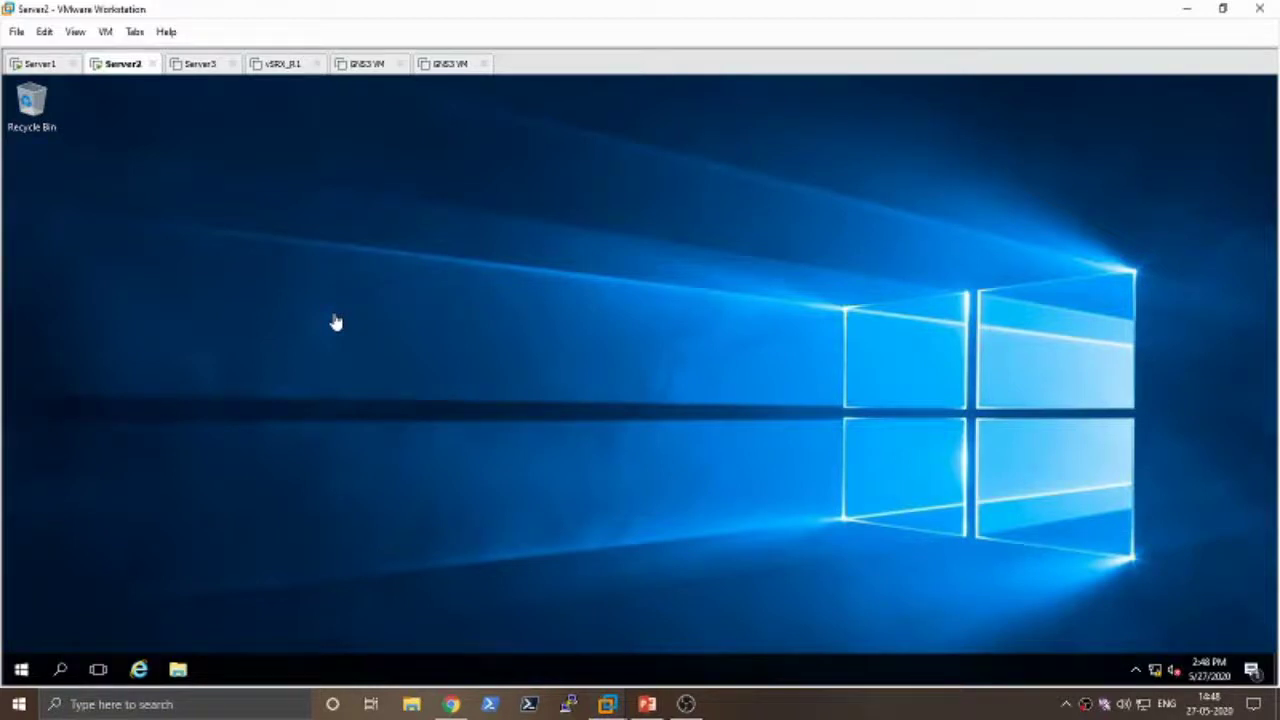
{"action": "left_click", "coordinate": [1191, 9]}
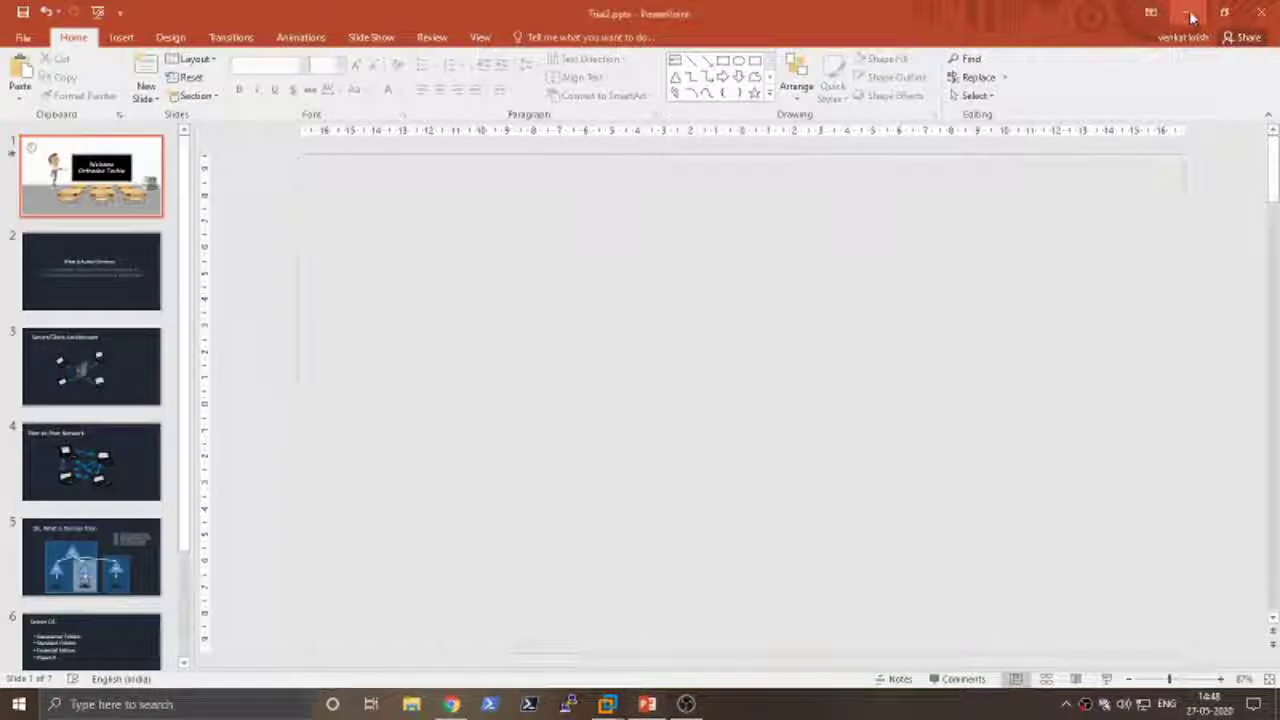
{"action": "left_click", "coordinate": [1186, 10]}
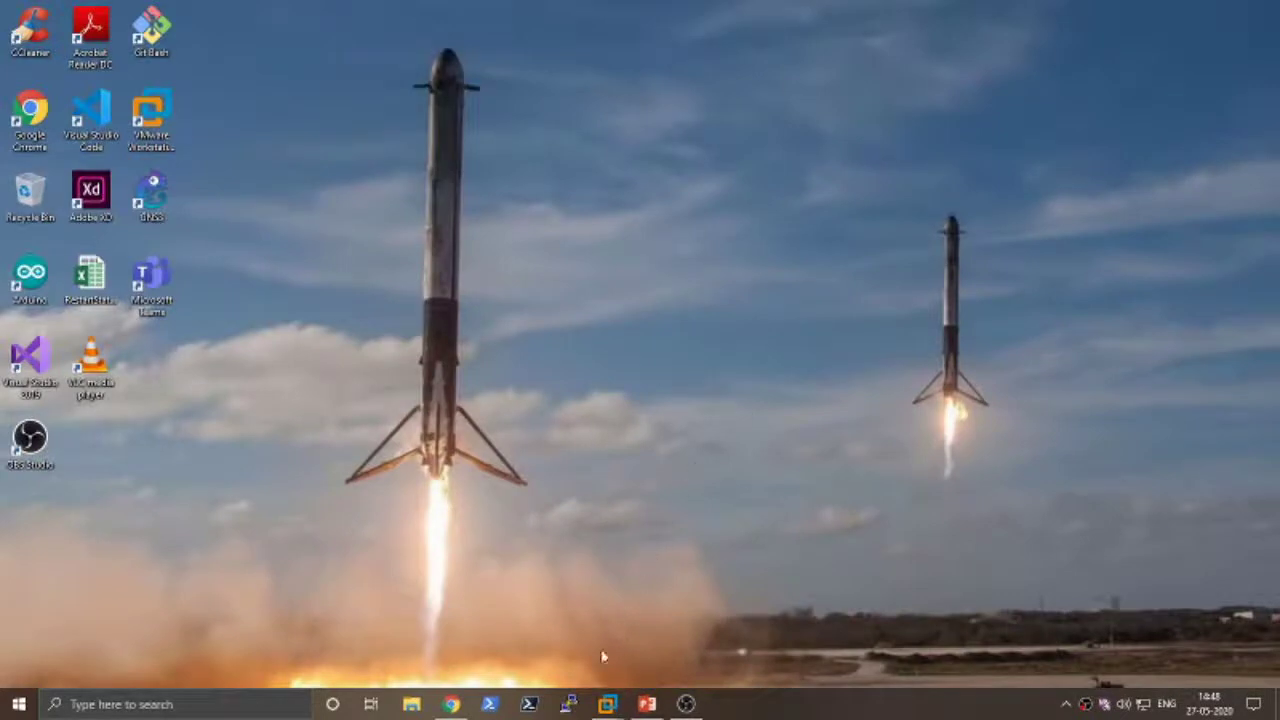
{"action": "mouse_move", "coordinate": [612, 704]}
{"action": "left_click", "coordinate": [373, 607]}
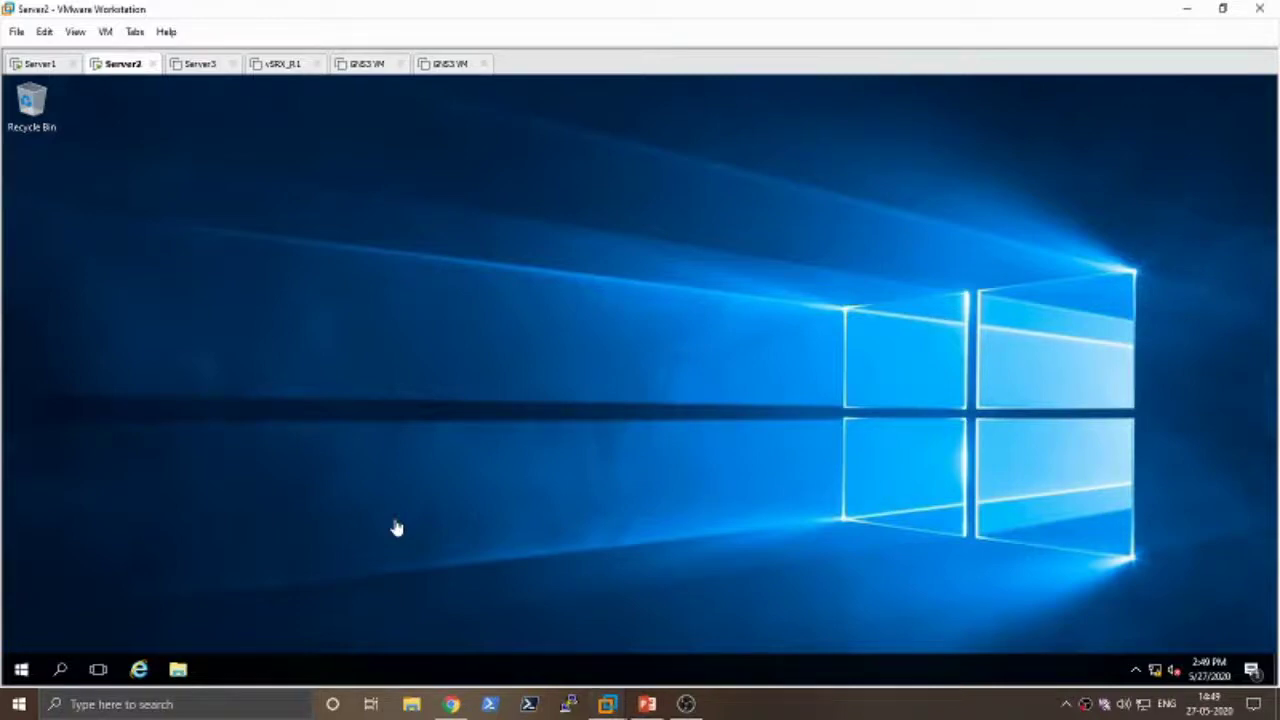
- Search Windows for 'hyper-V', then dismiss the results and minimise VMware
{"action": "left_click", "coordinate": [200, 704]}
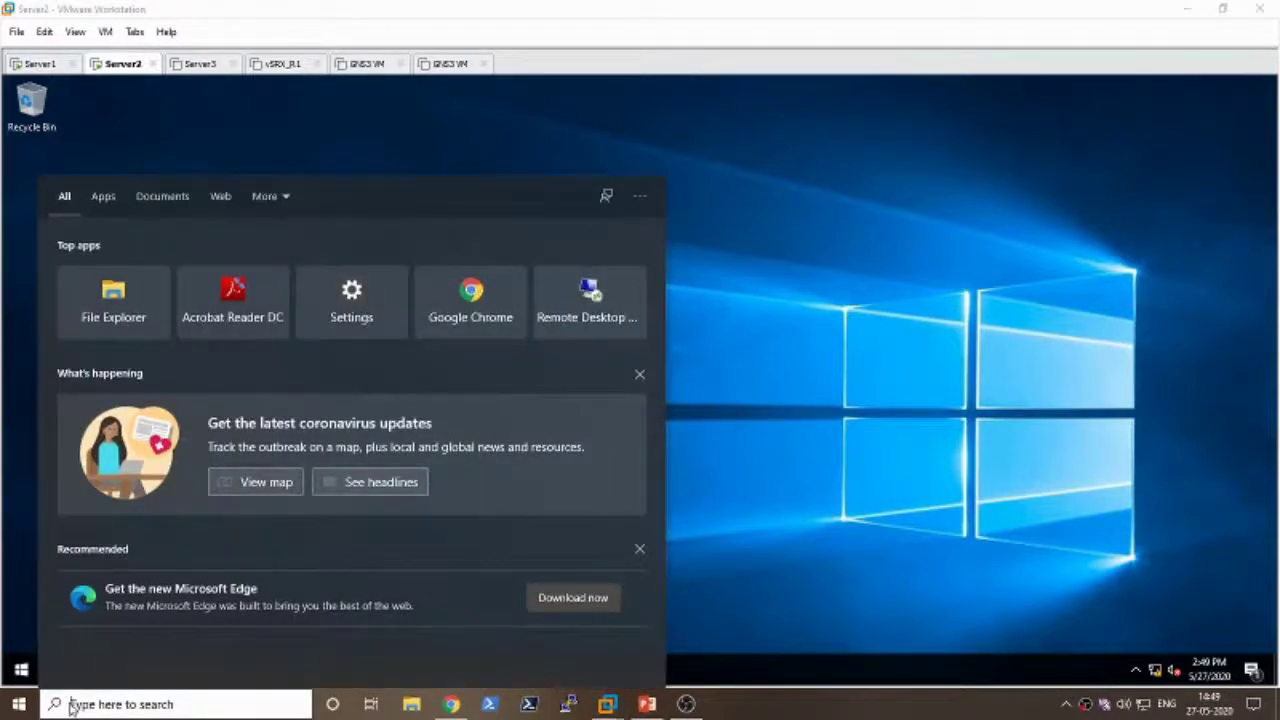
{"action": "type", "text": "hyper"}
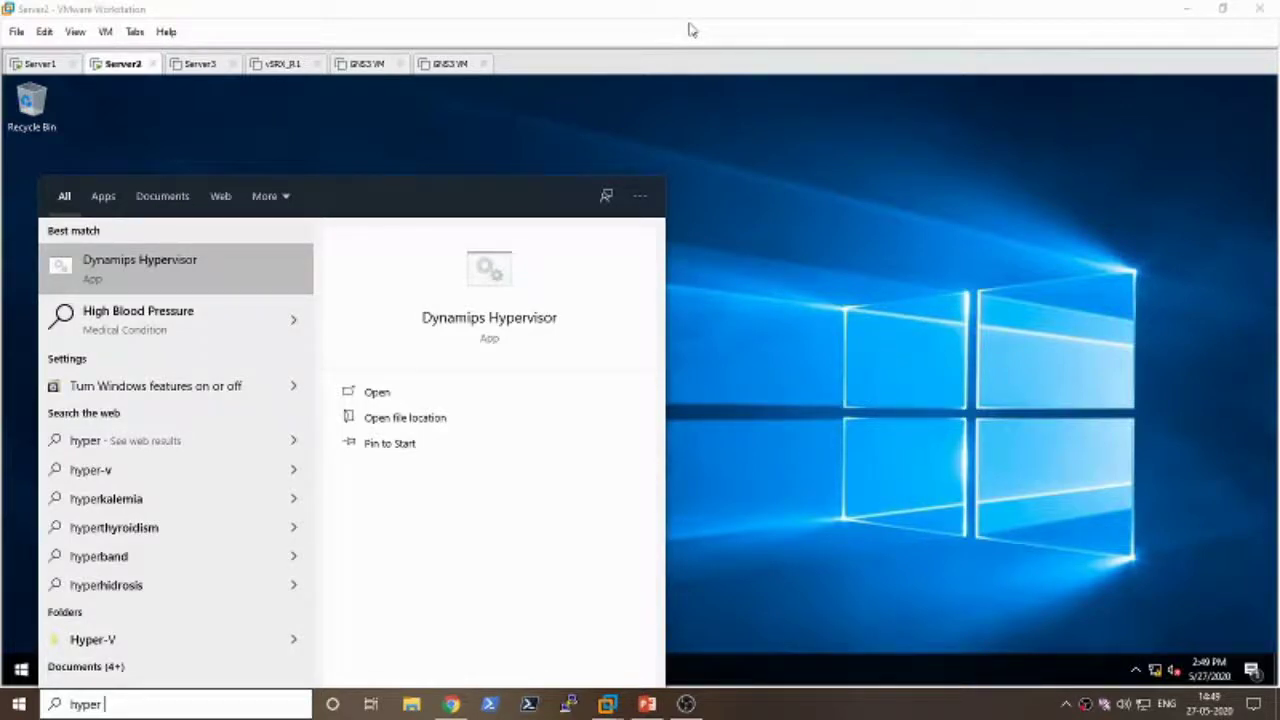
{"action": "key", "text": "BackSpace"}
{"action": "type", "text": "-"}
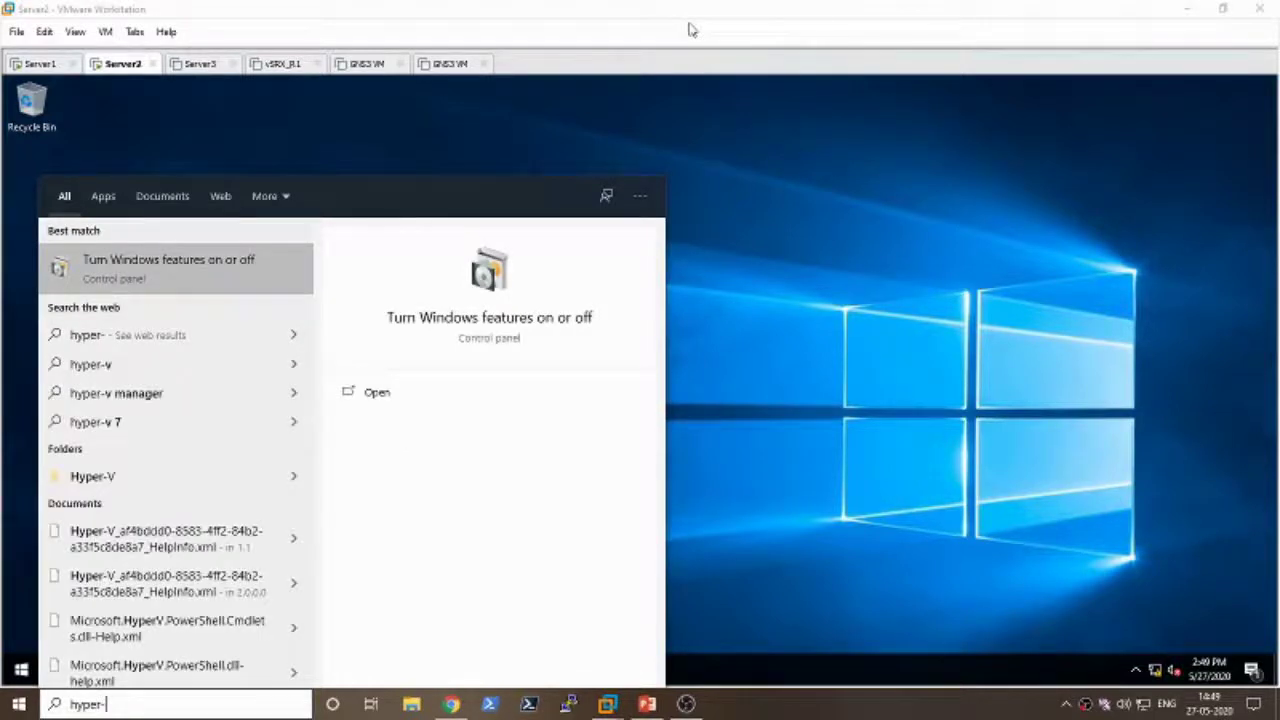
{"action": "type", "text": "V"}
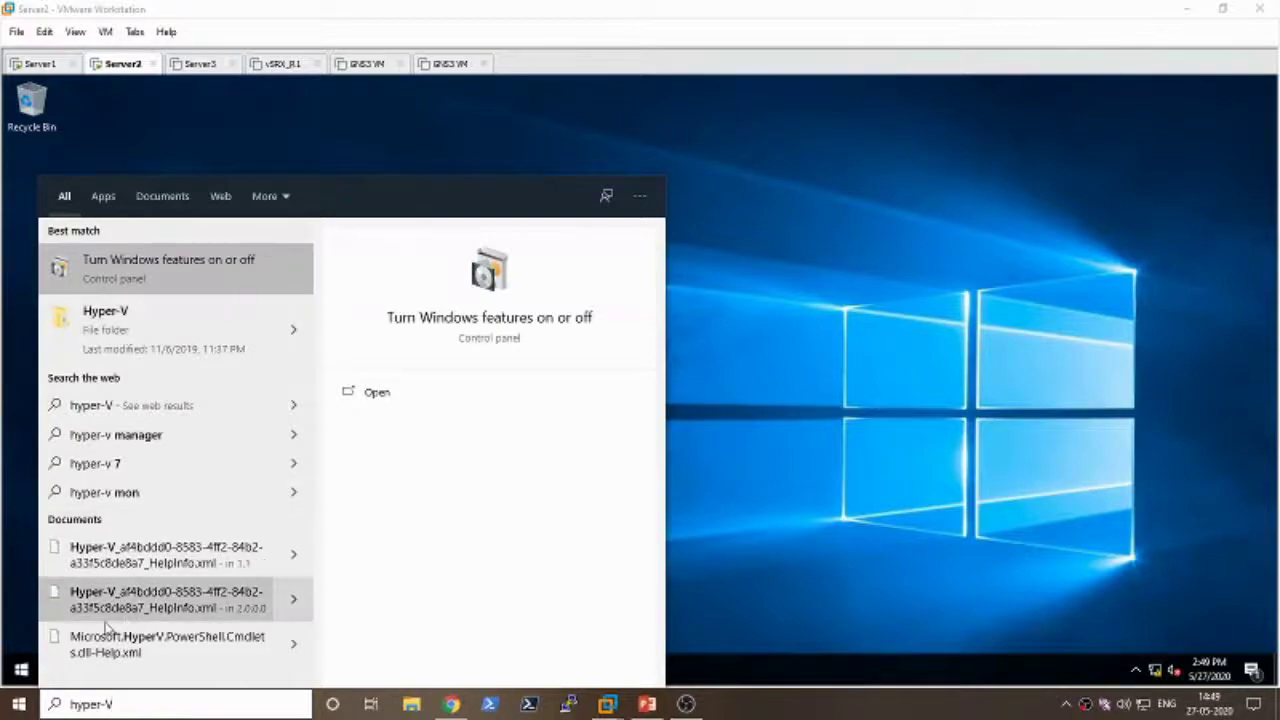
{"action": "left_click", "coordinate": [846, 446]}
{"action": "left_click", "coordinate": [1181, 8]}
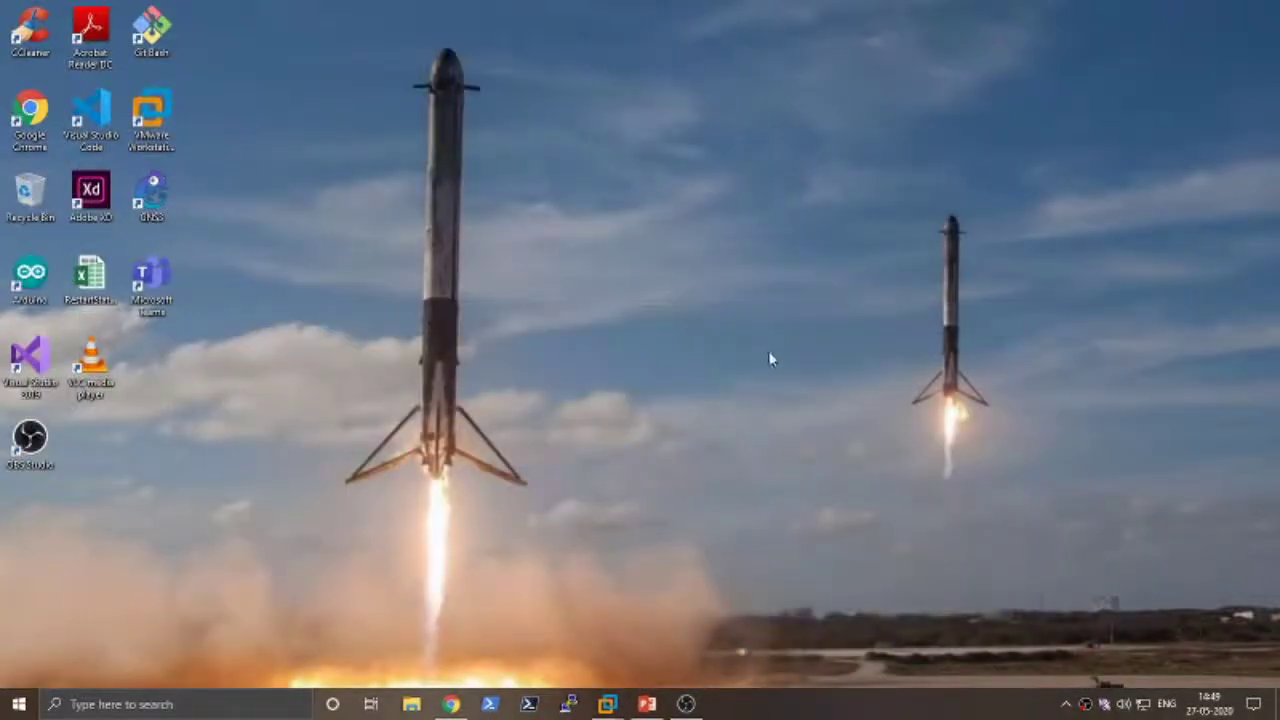
- Open Programs and Features via appwiz.cpl and confirm Hyper-V is unticked in Windows Features, closing unchanged
{"action": "key", "text": "super+r"}
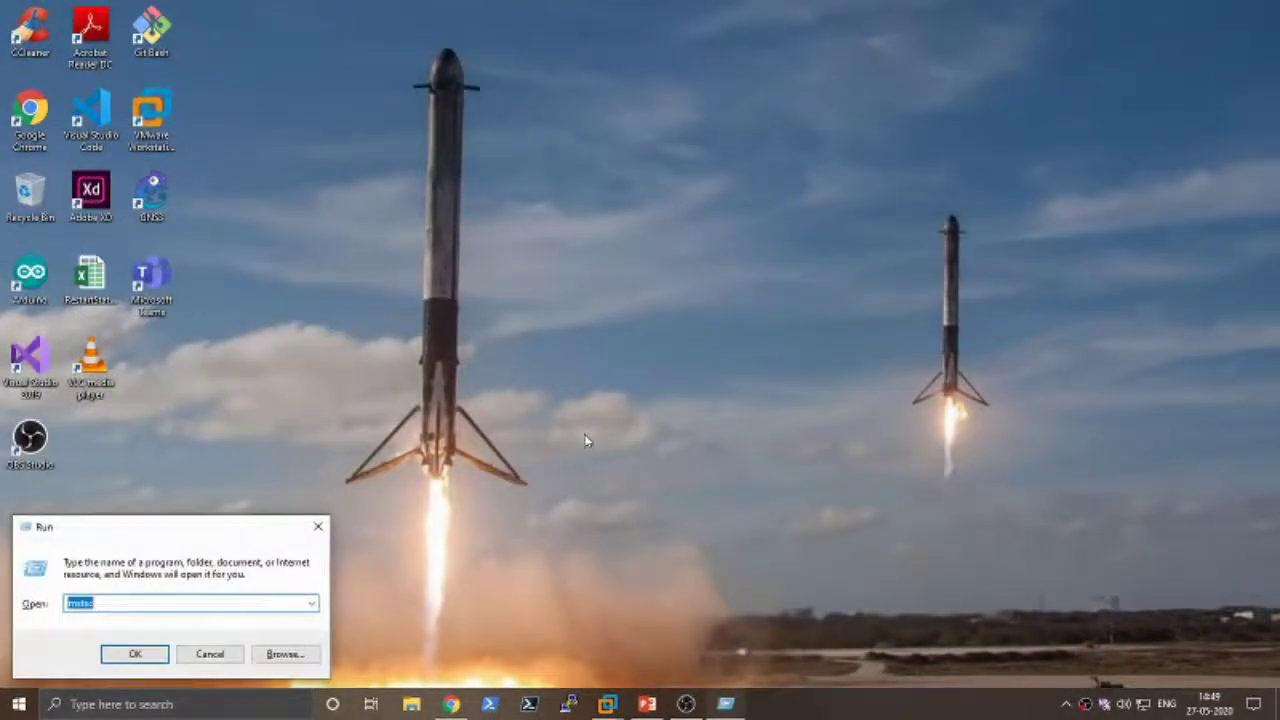
{"action": "type", "text": "app"}
{"action": "key", "text": "Down"}
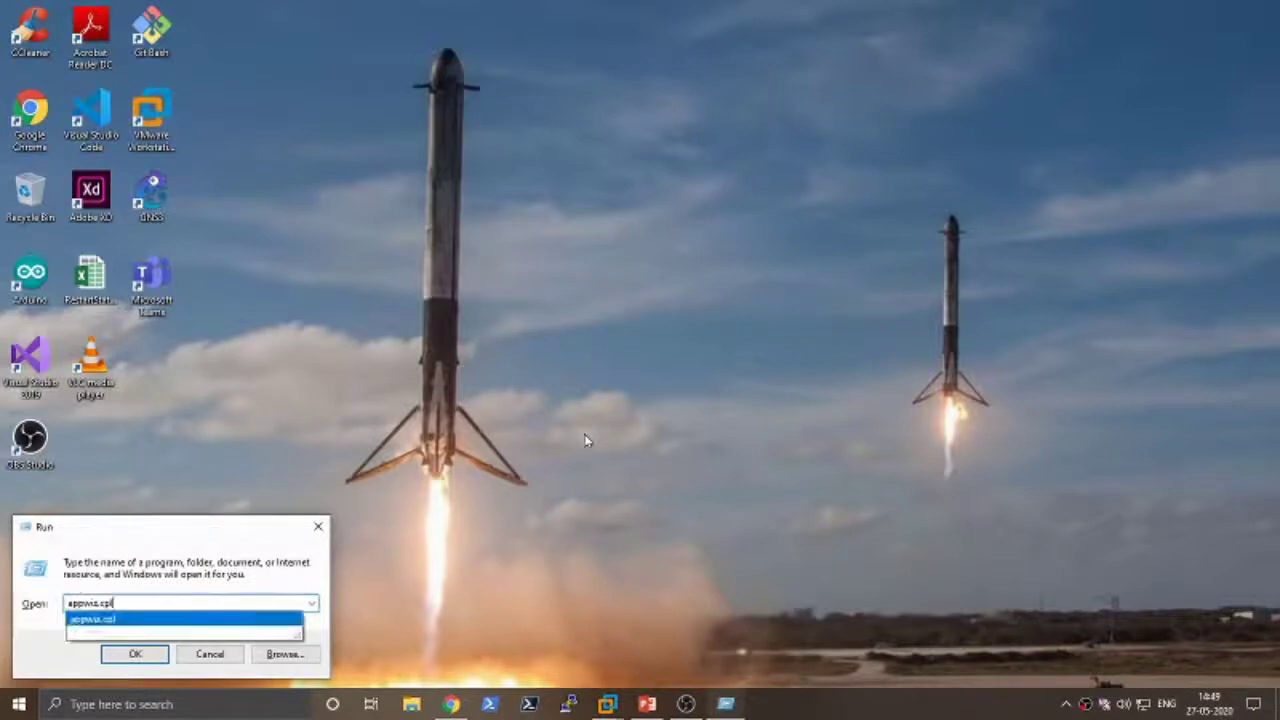
{"action": "key", "text": "Return"}
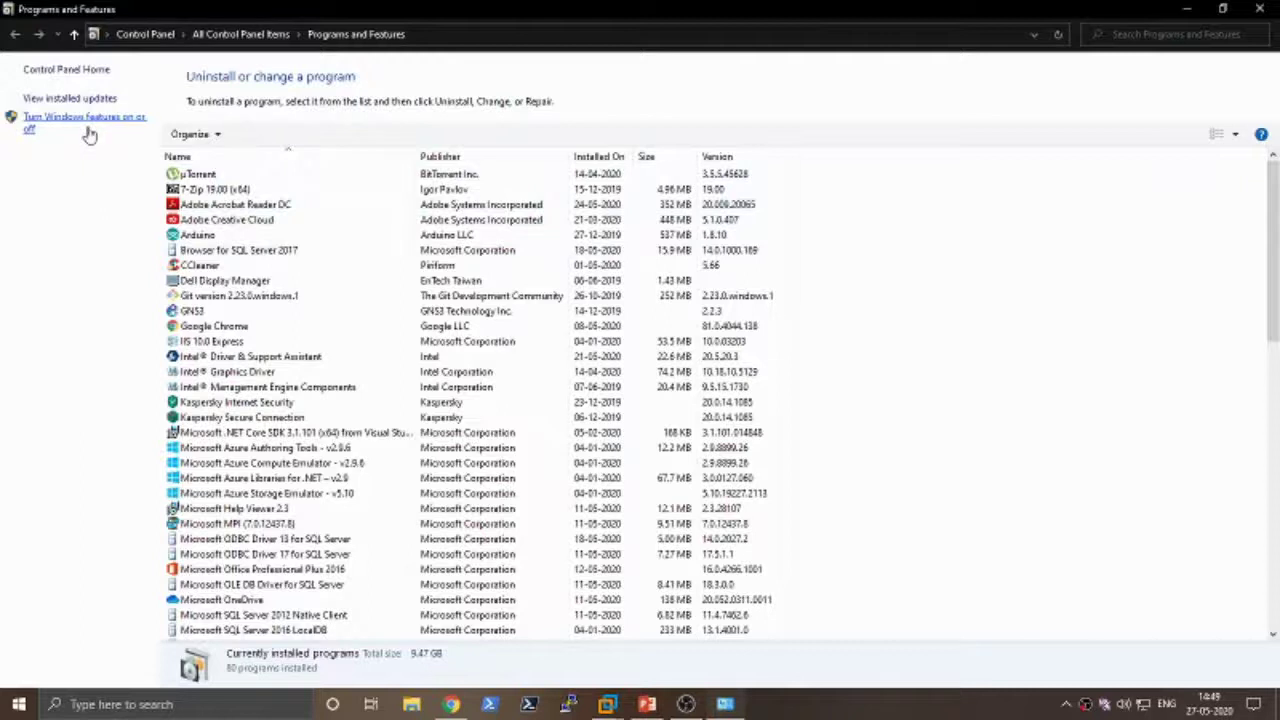
{"action": "left_click", "coordinate": [86, 120]}
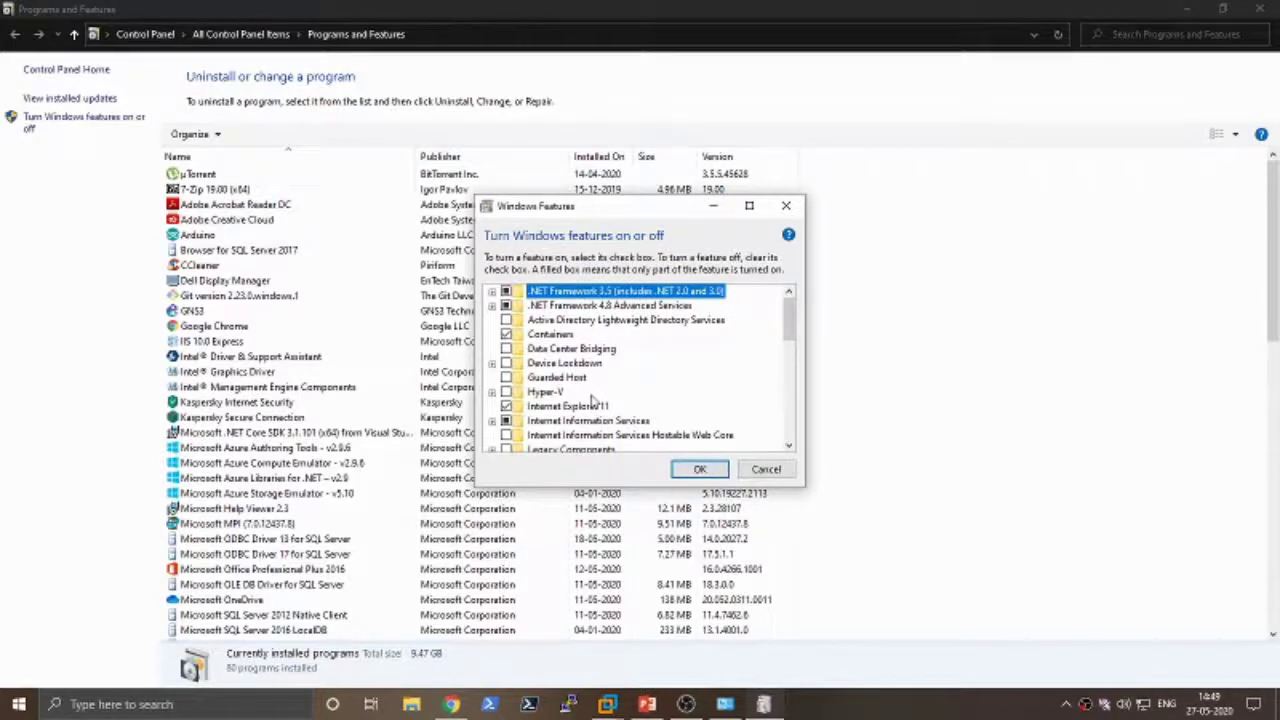
{"action": "left_click", "coordinate": [766, 469]}
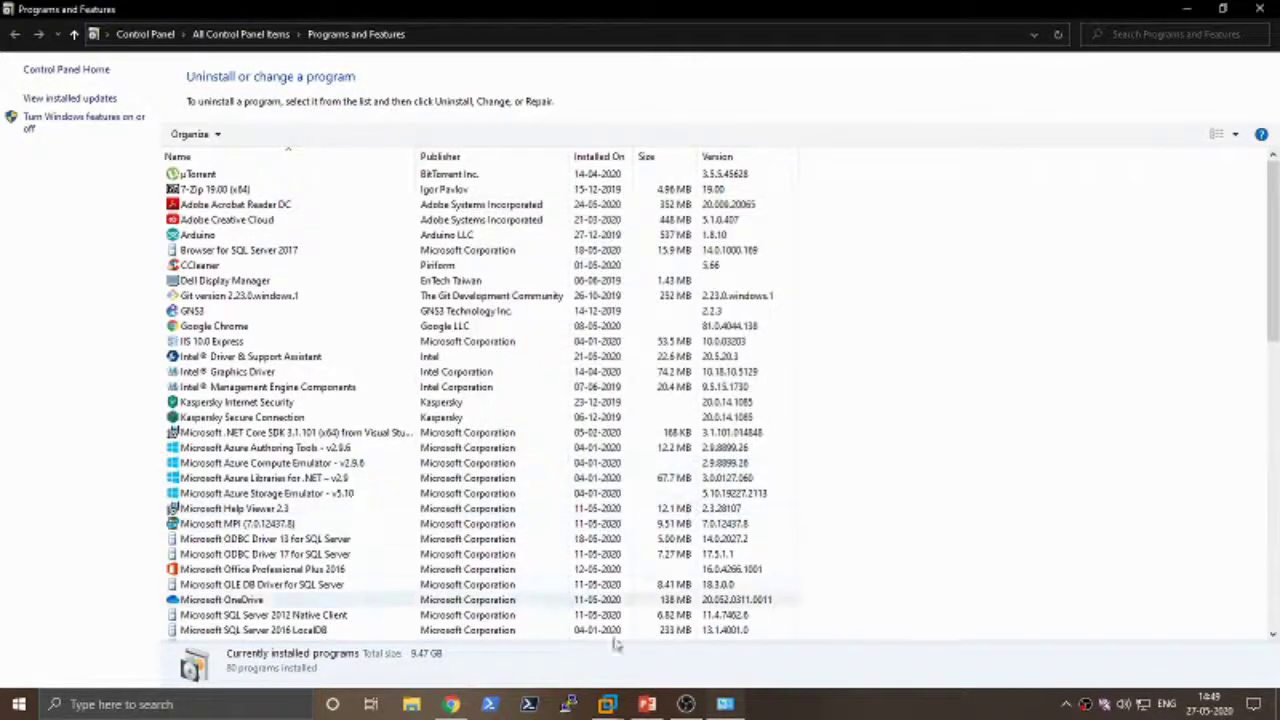
- Return to VMware, glance at Server2, then watch Server1 until it reaches its lock screen
{"action": "mouse_move", "coordinate": [610, 705]}
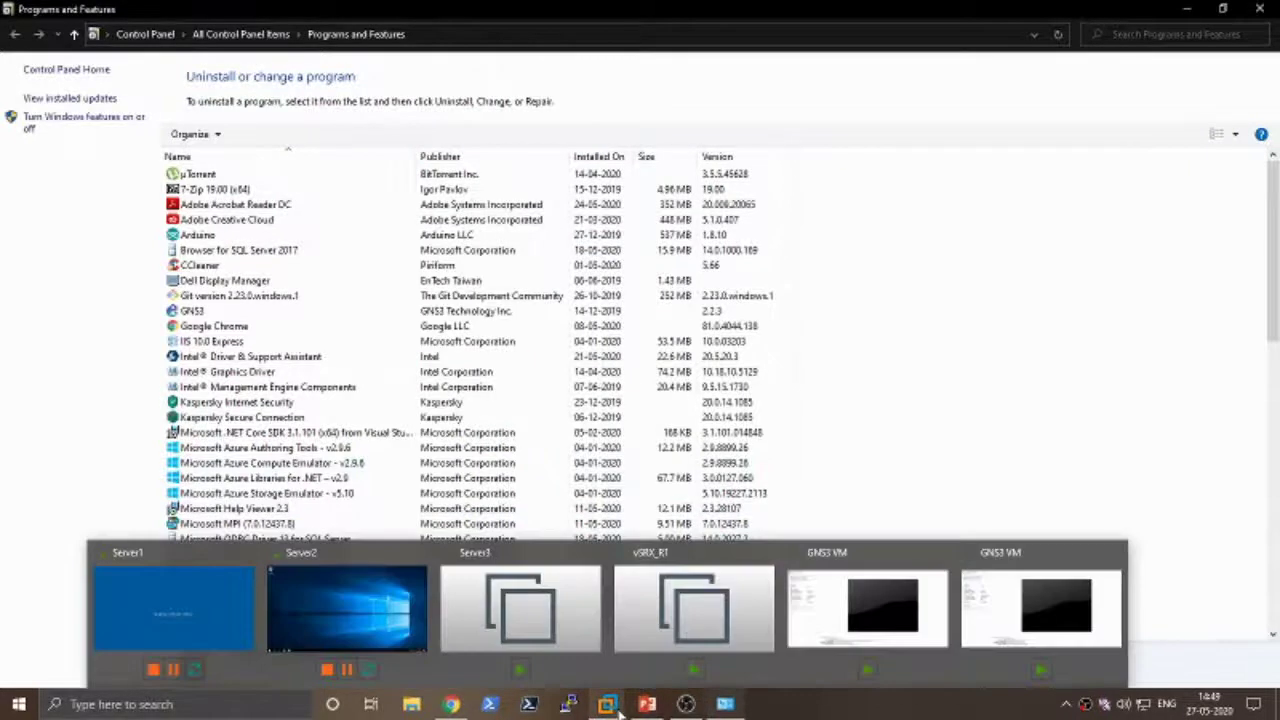
{"action": "left_click", "coordinate": [209, 598]}
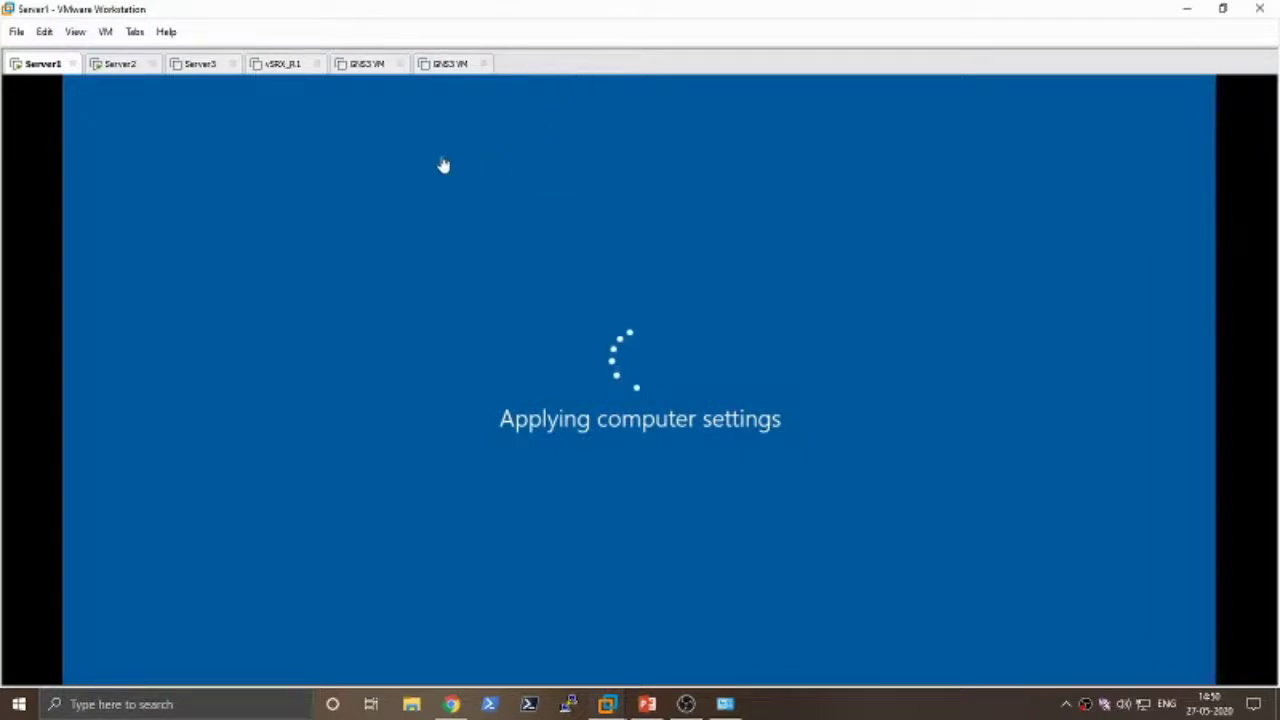
{"action": "left_click", "coordinate": [125, 66]}
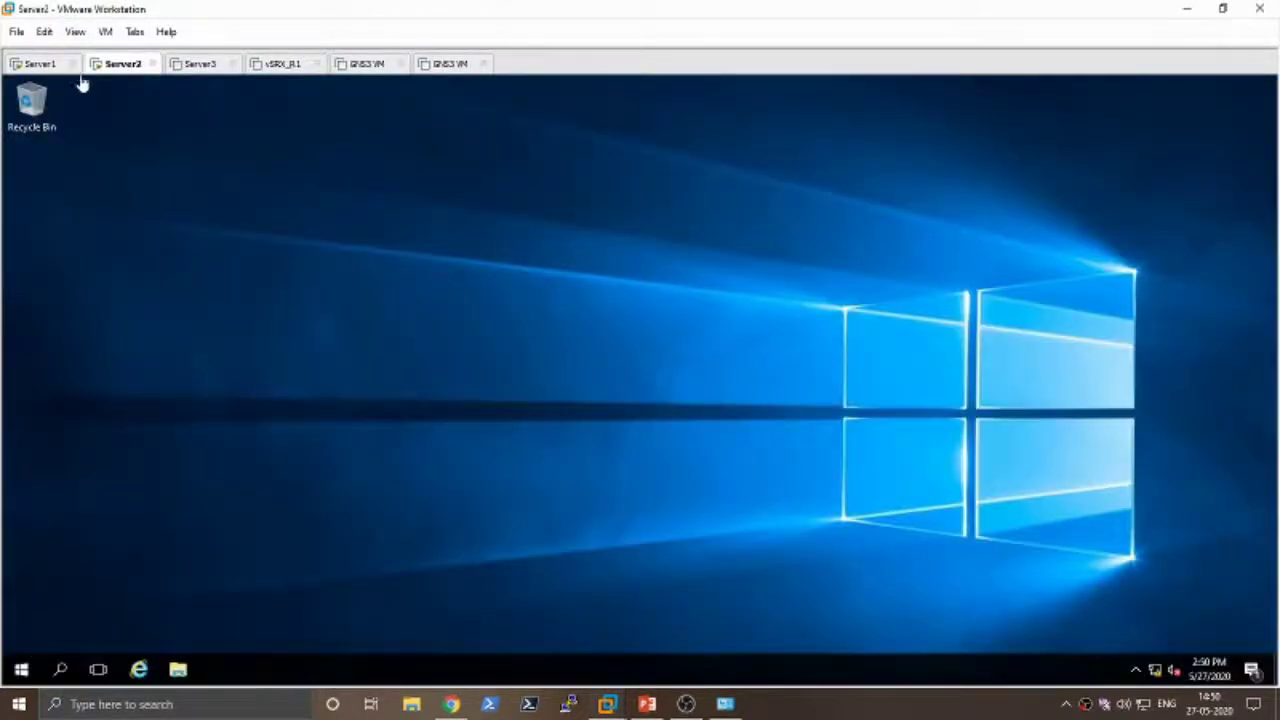
{"action": "left_click", "coordinate": [44, 66]}
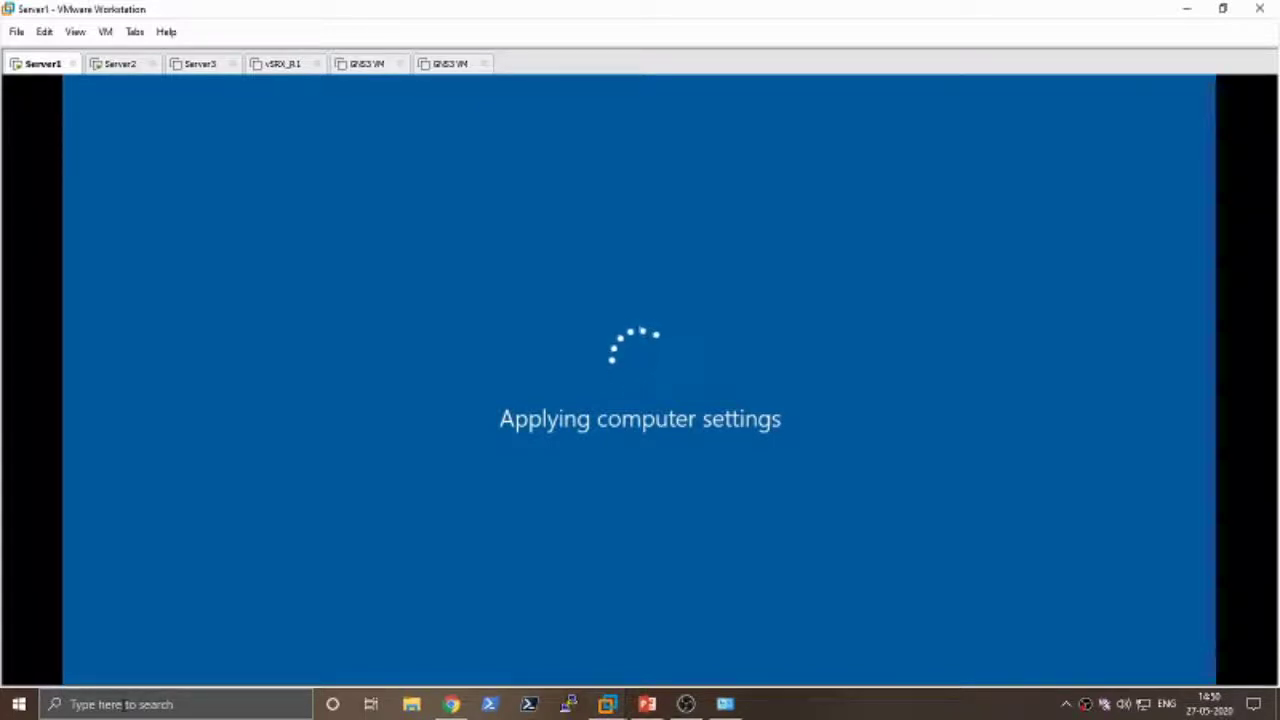
{"action": "left_click", "coordinate": [686, 704]}
{"action": "key", "text": "alt+Tab"}
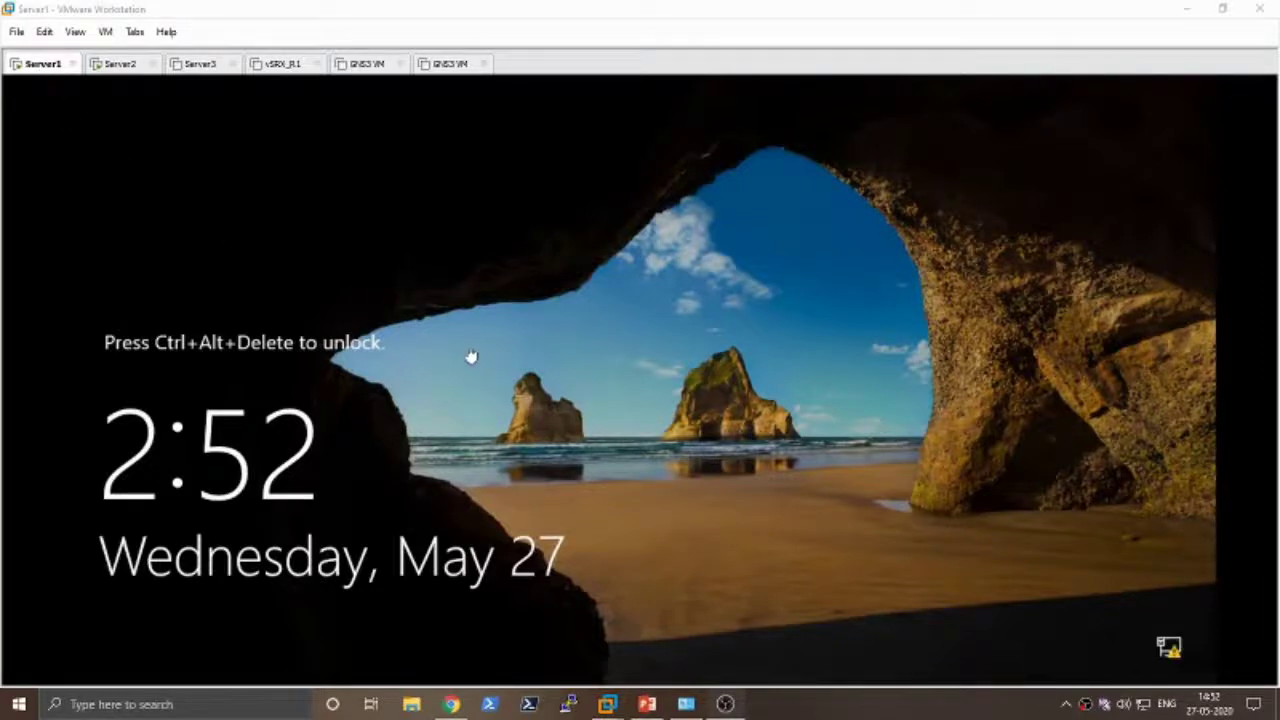
- Unlock Server1 with Ctrl+Alt+Insert and sign in as TEST\Administrator using the administrator password
{"action": "left_click", "coordinate": [634, 376]}
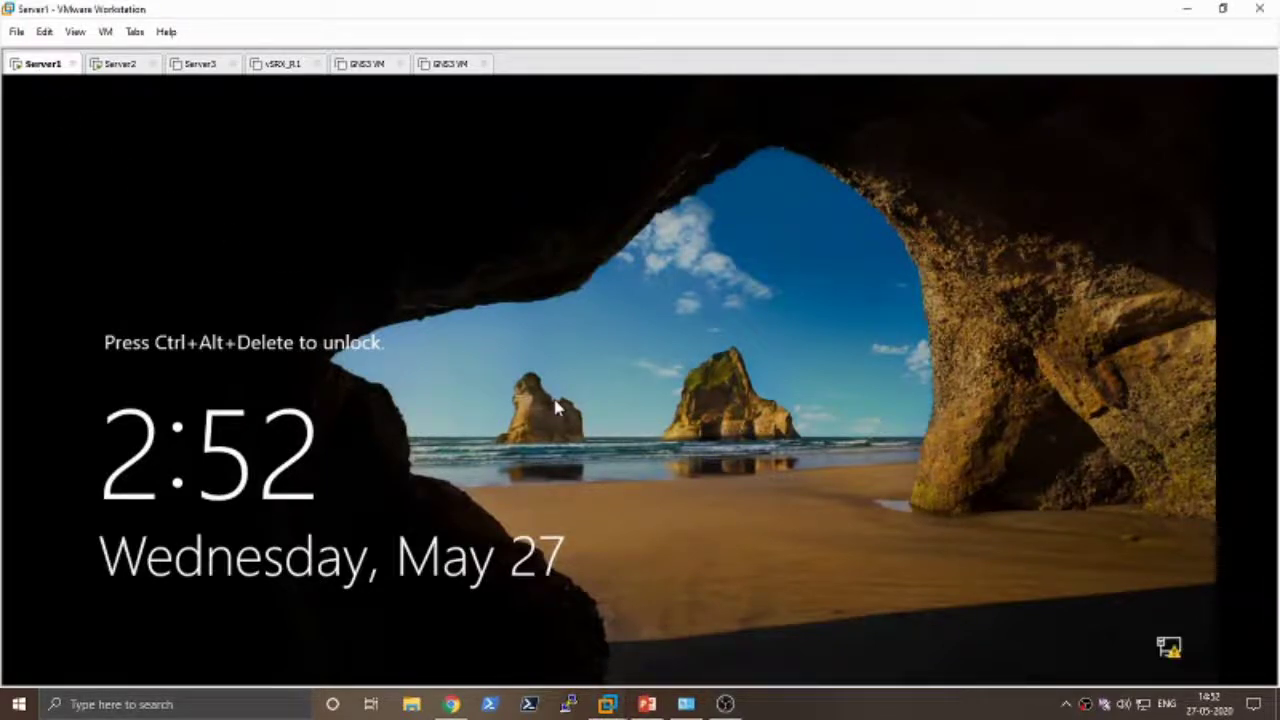
{"action": "key", "text": "ctrl+alt+Insert"}
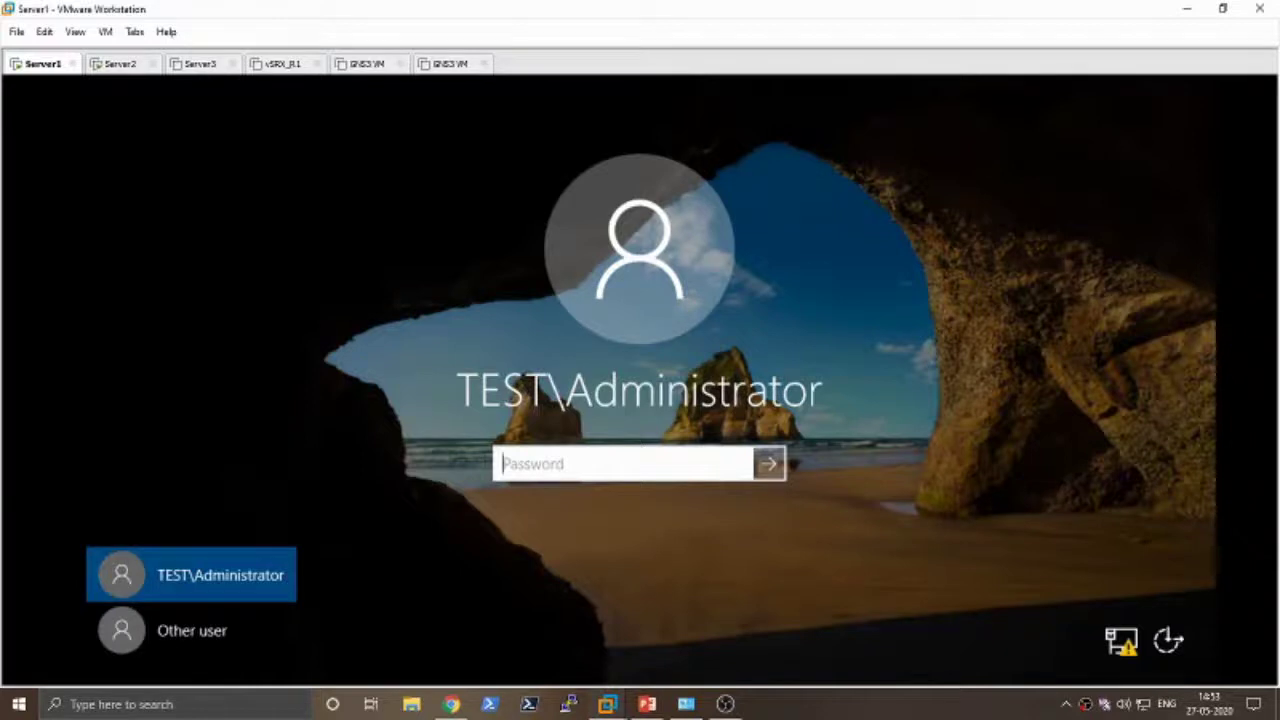
{"action": "type", "text": "*********"}
{"action": "key", "text": "Return"}
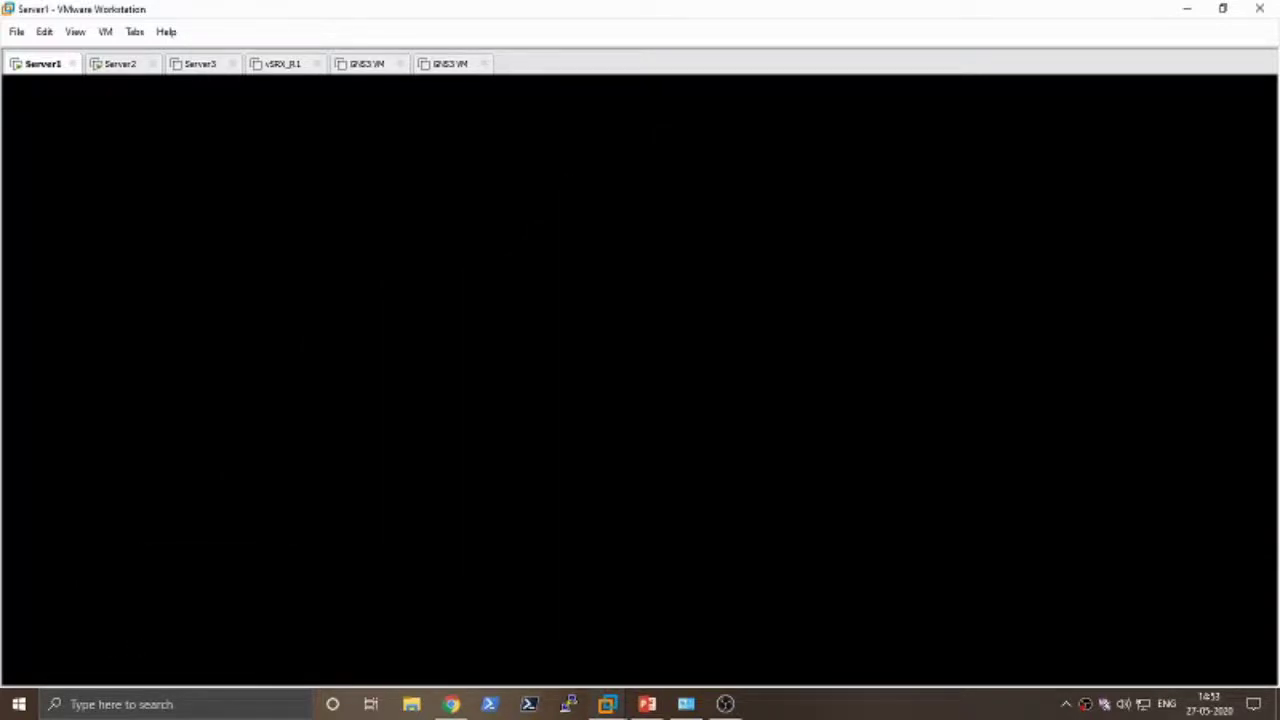
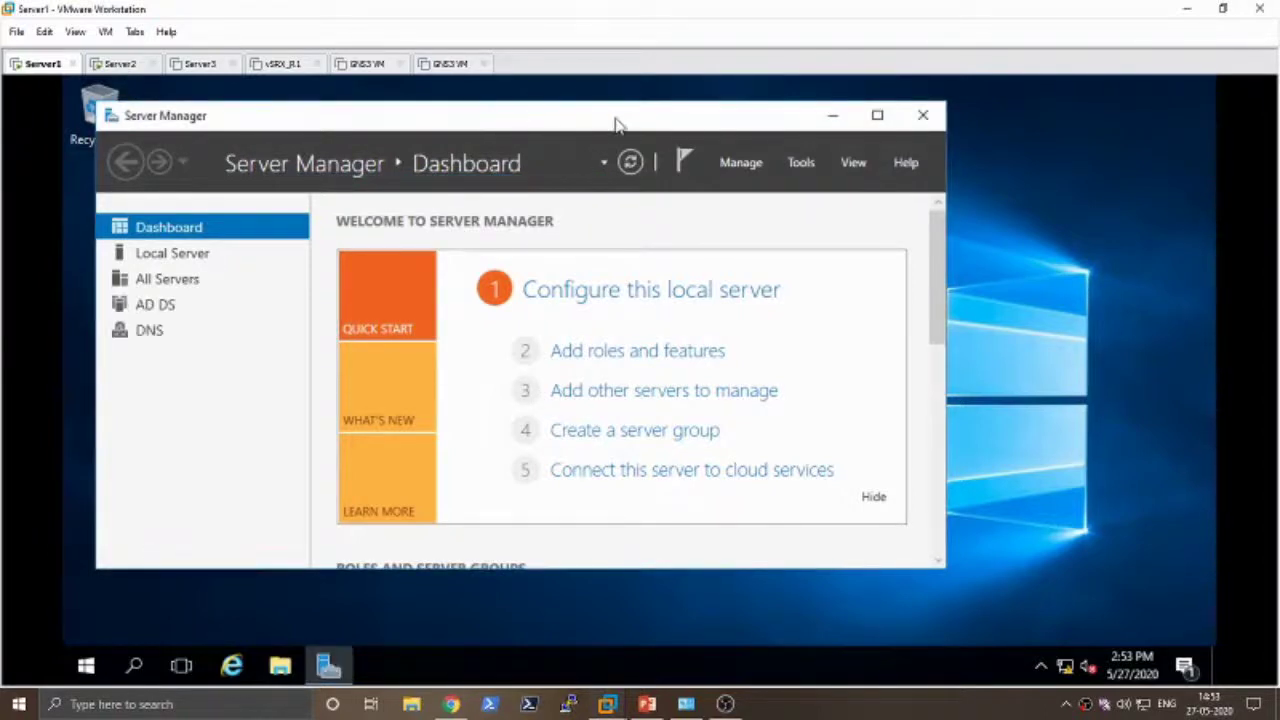
- Maximize Server Manager on Server1, review the AD DS role status, then minimize it
{"action": "left_click", "coordinate": [876, 117]}
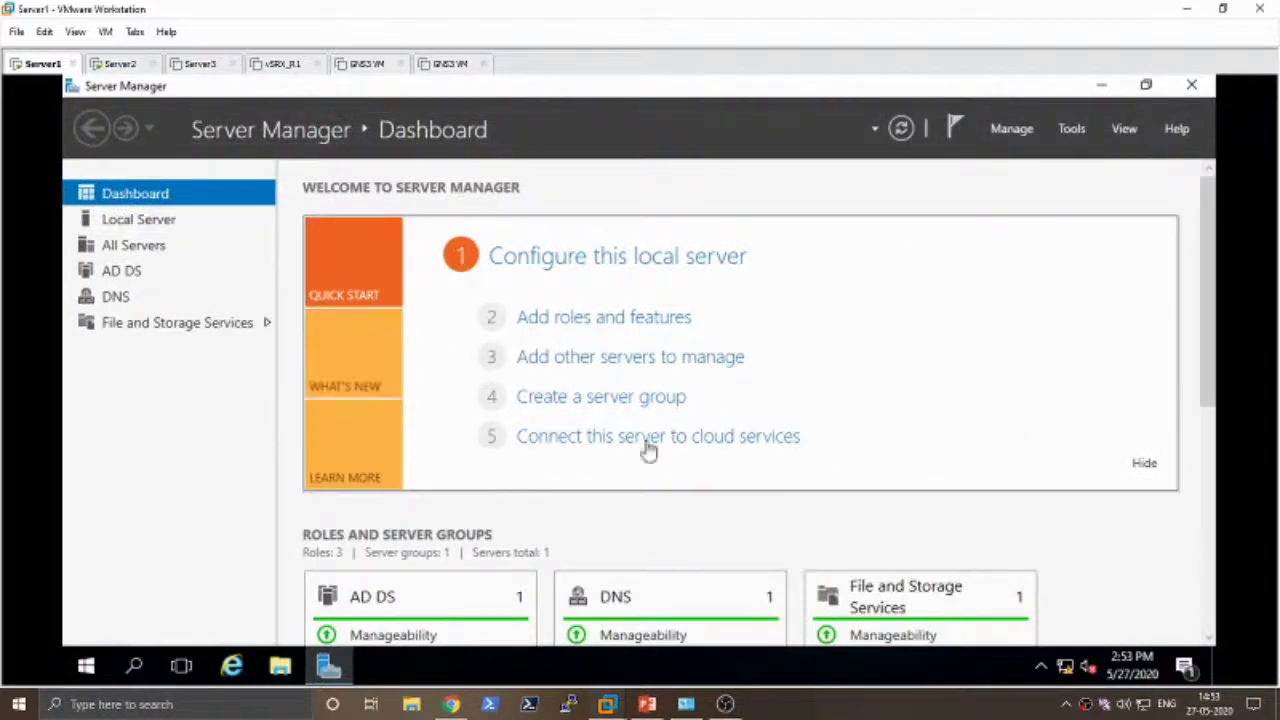
{"action": "left_click_drag", "start_coordinate": [1212, 323], "coordinate": [1207, 475]}
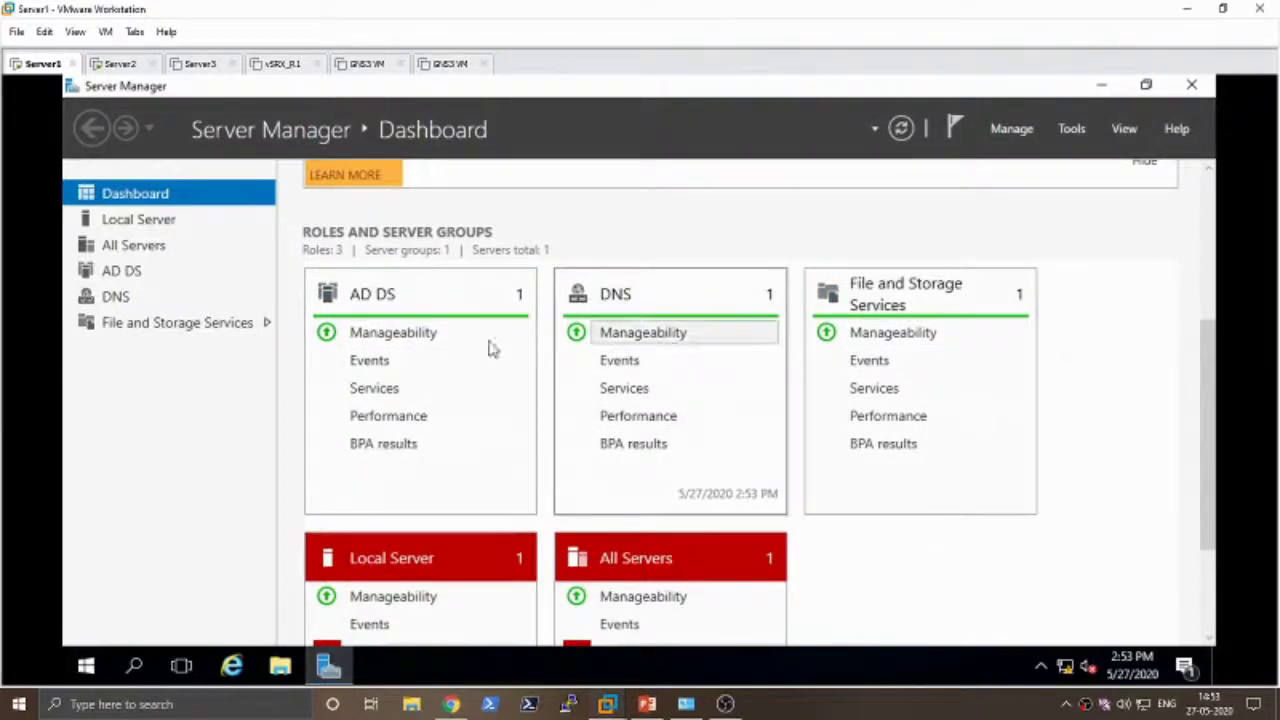
{"action": "left_click", "coordinate": [382, 308]}
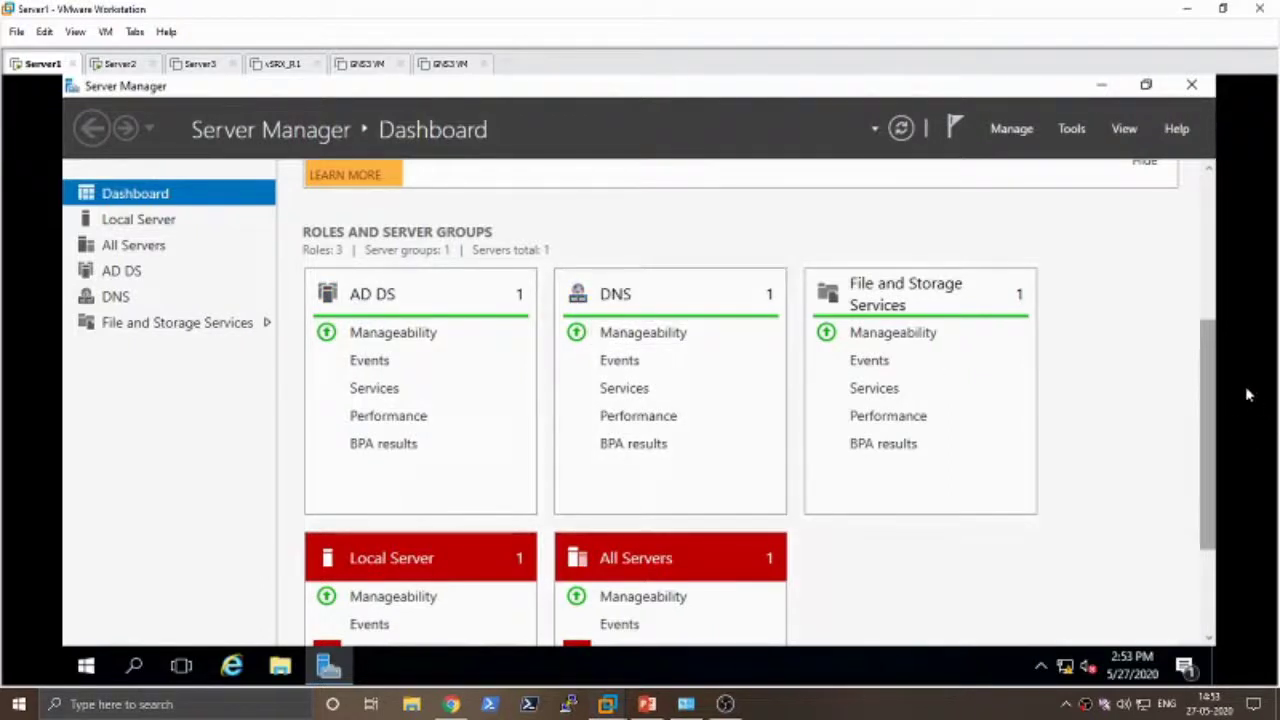
{"action": "left_click_drag", "start_coordinate": [1211, 385], "coordinate": [1213, 288]}
{"action": "left_click", "coordinate": [1101, 85]}
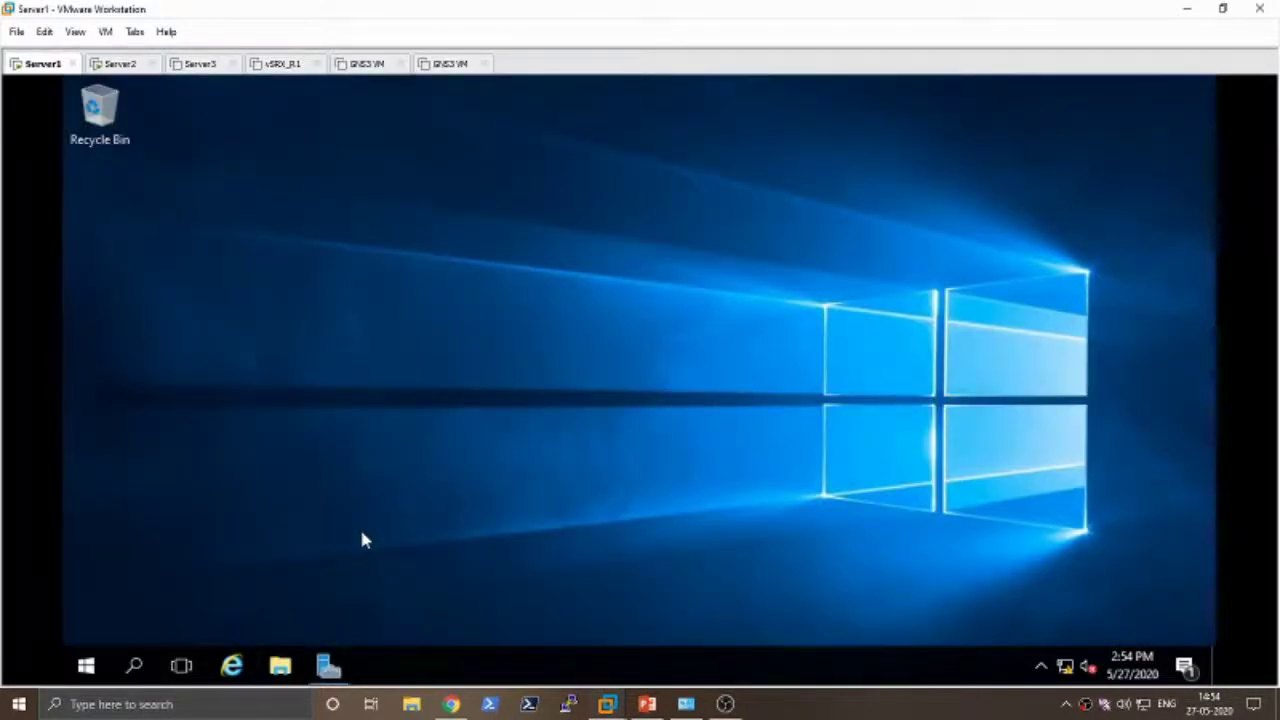
- Run sysdm.cpl and confirm the full computer name SERVER1.test.local in domain test.local, closing unchanged
{"action": "key", "text": "super+r"}
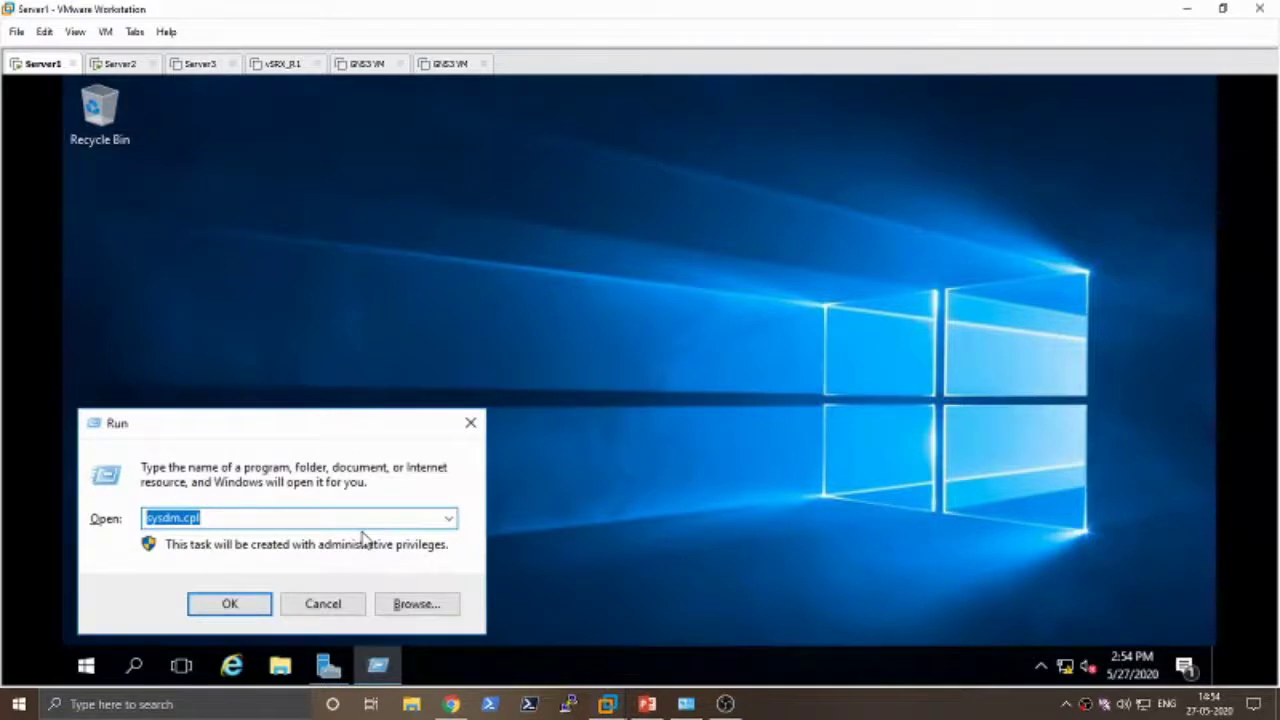
{"action": "key", "text": "Return"}
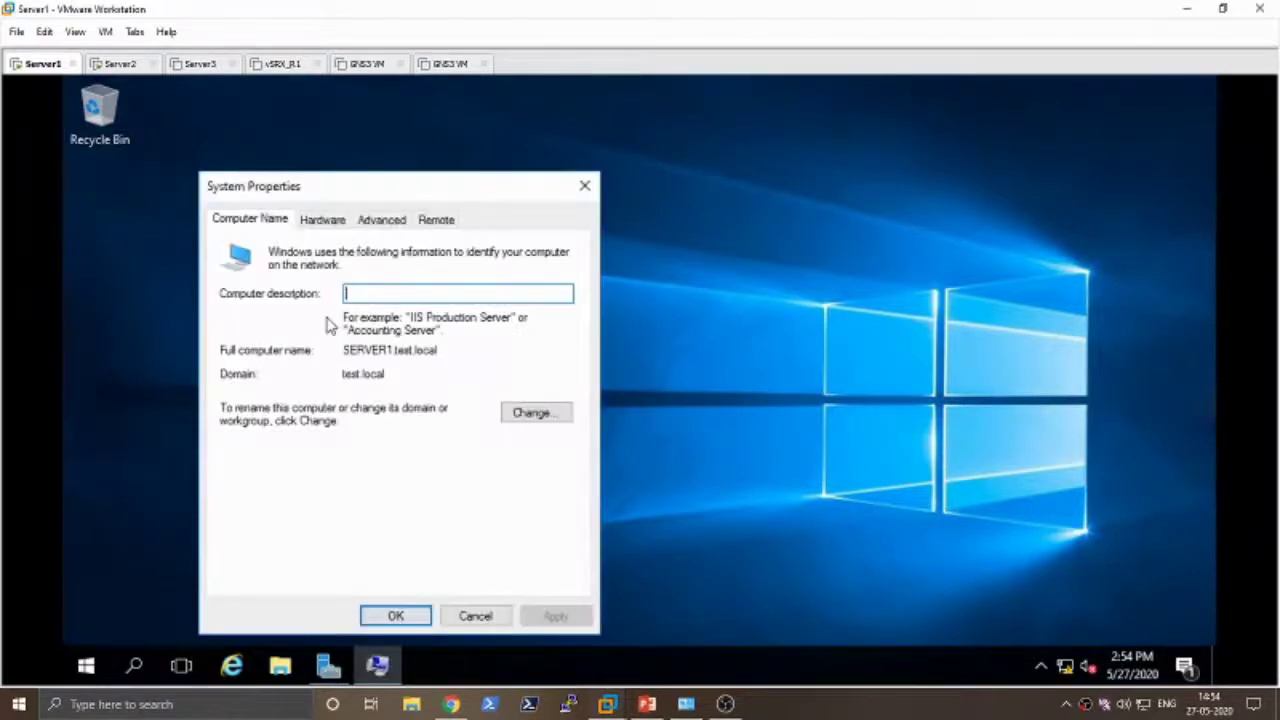
{"action": "mouse_move", "coordinate": [438, 350]}
{"action": "left_mouse_down"}
{"action": "mouse_move", "coordinate": [343, 350]}
{"action": "mouse_move", "coordinate": [436, 350]}
{"action": "left_mouse_up"}
{"action": "left_click", "coordinate": [403, 350]}
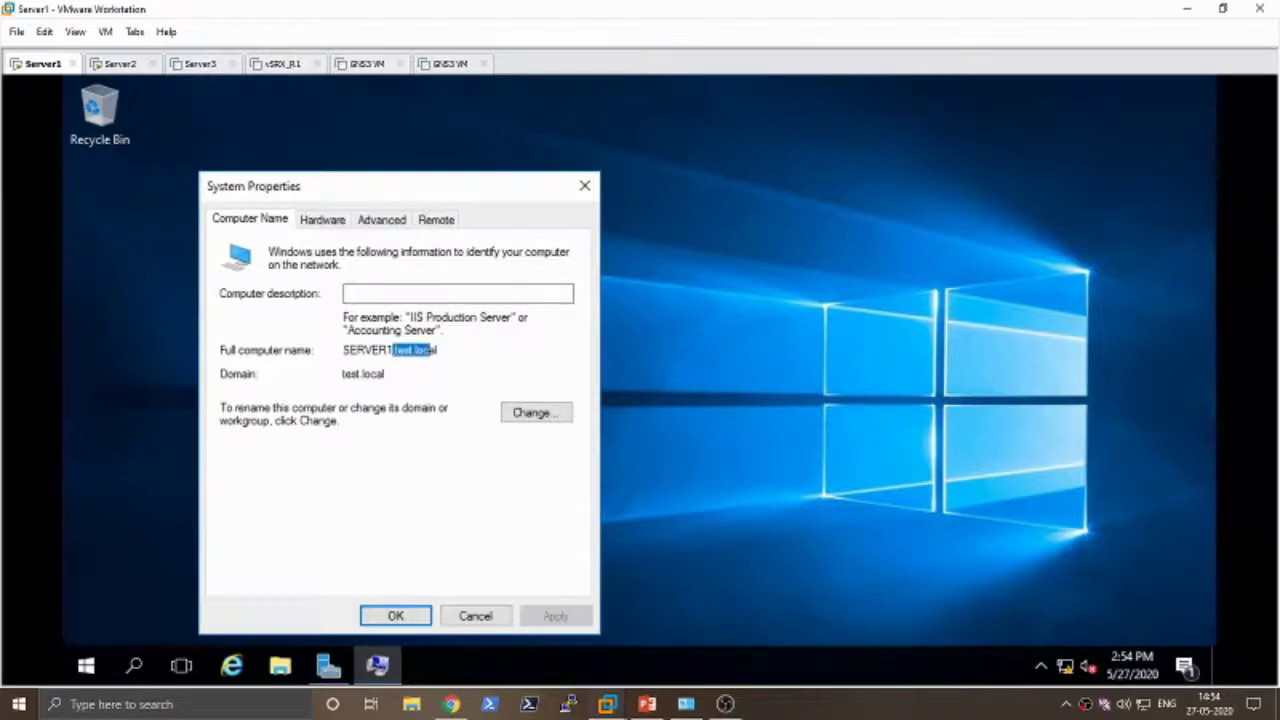
{"action": "left_click", "coordinate": [476, 614]}
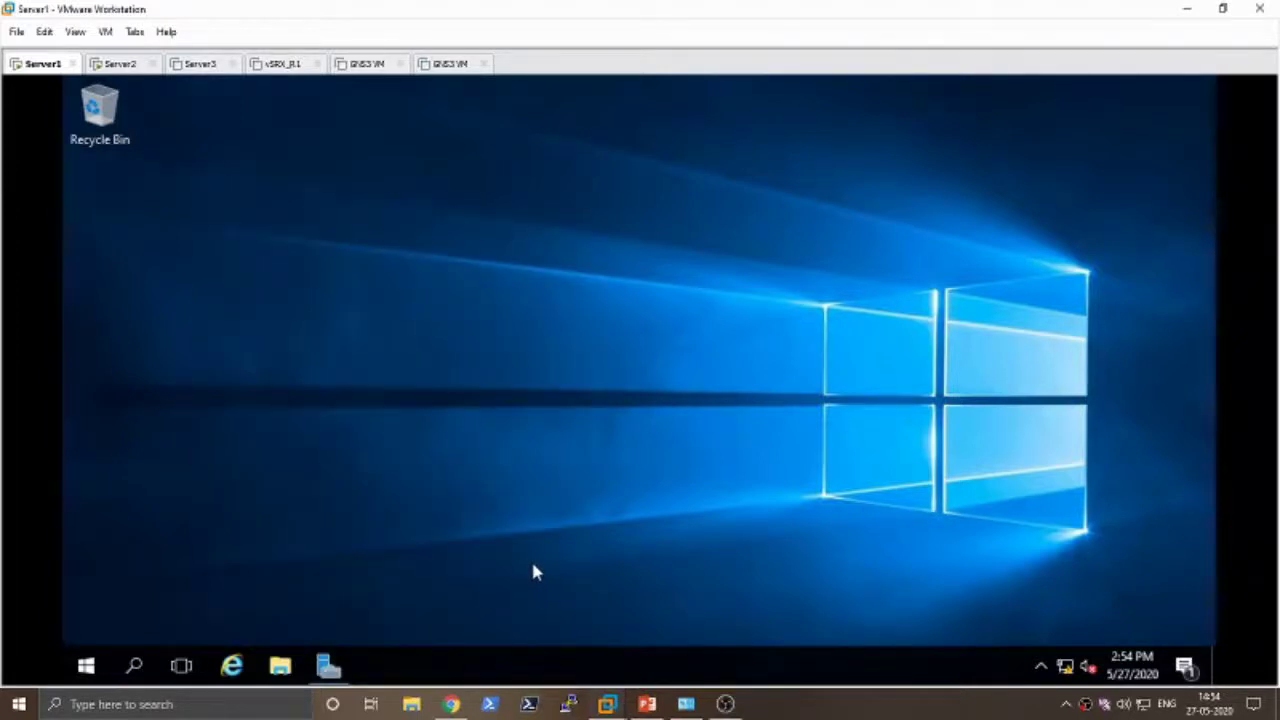
- Switch to Server2 and run sysdm.cpl to bring up System Properties
{"action": "left_click", "coordinate": [120, 66]}
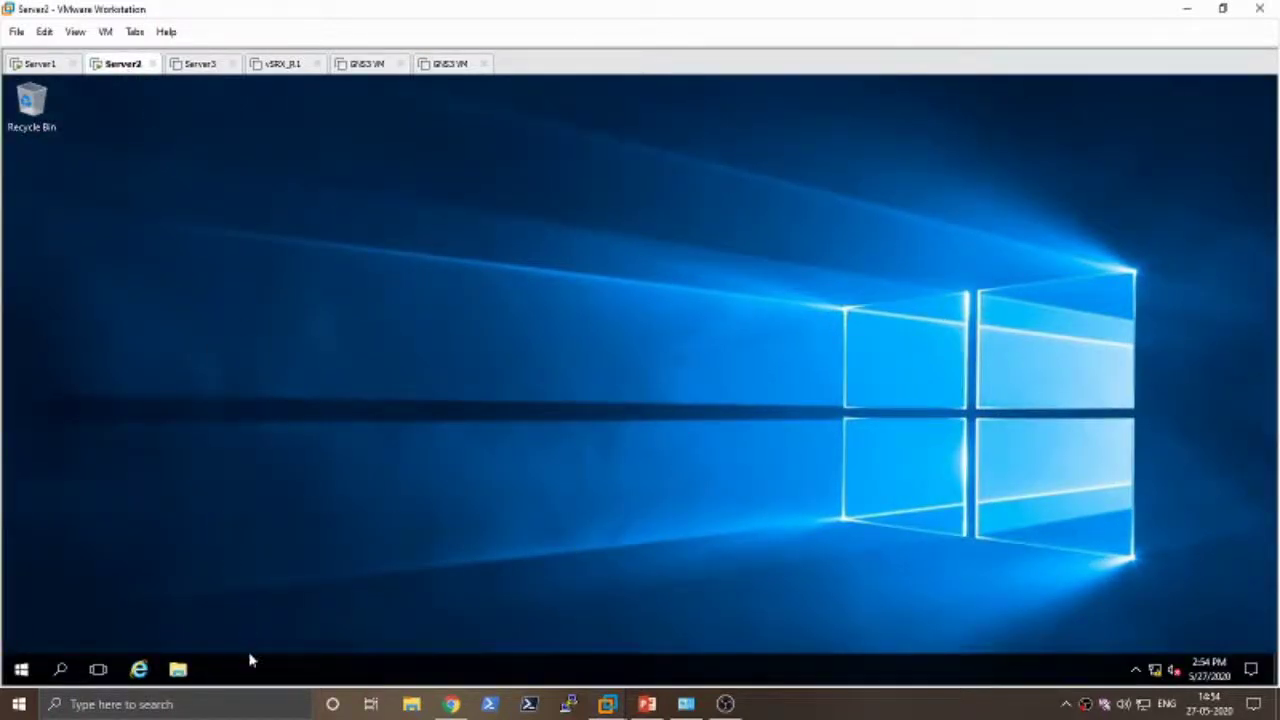
{"action": "key", "text": "super+r"}
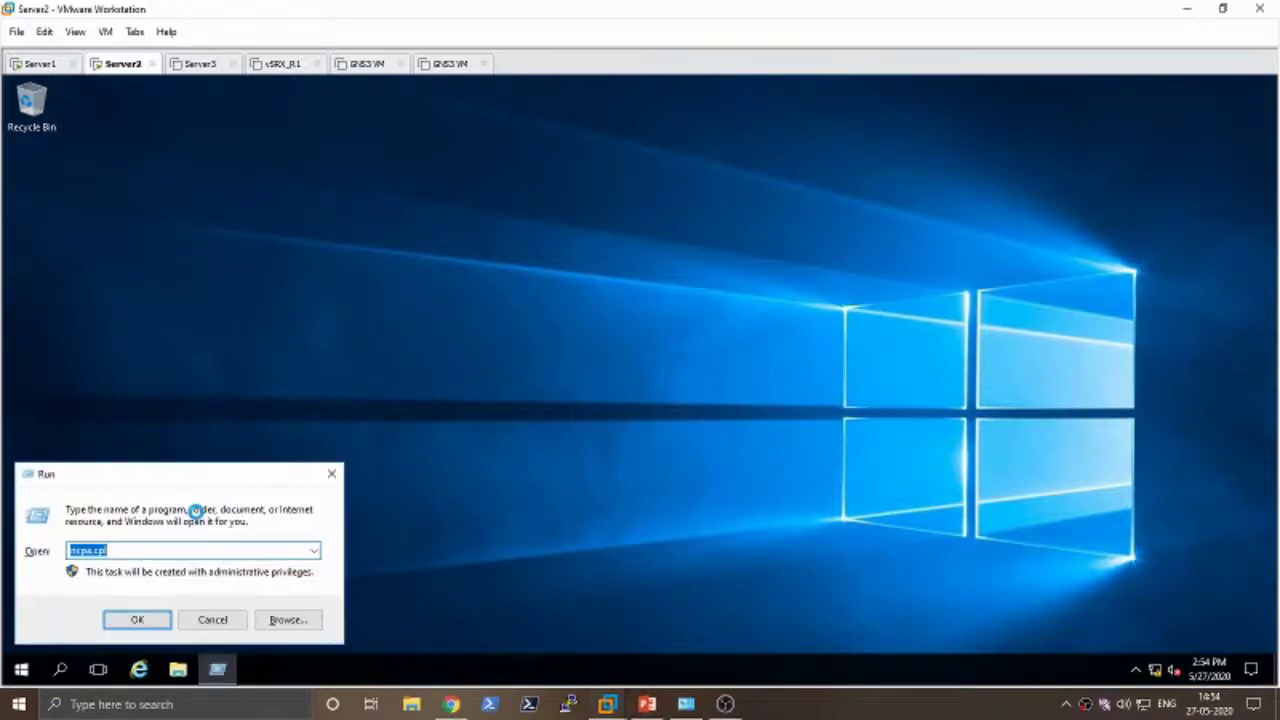
{"action": "type", "text": "sysdm.cpl"}
{"action": "key", "text": "Return"}
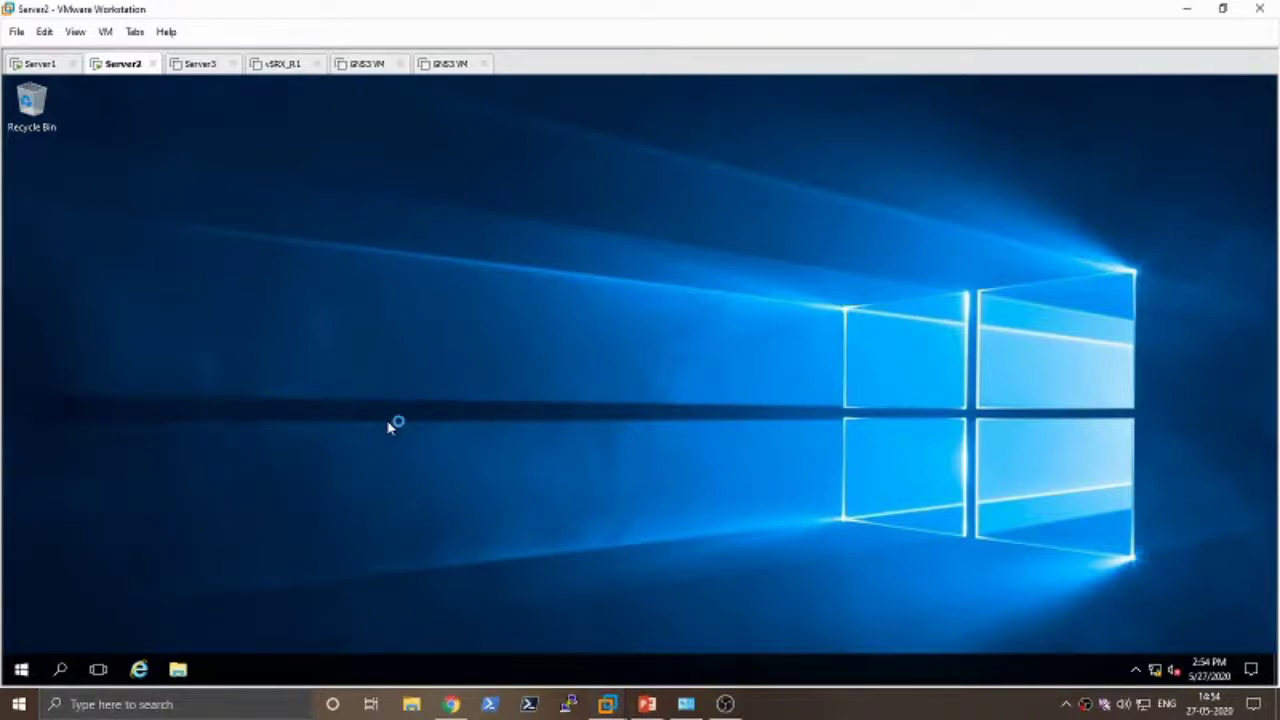
- Run control system and open Change settings for Server2's computer name
{"action": "key", "text": "super+r"}
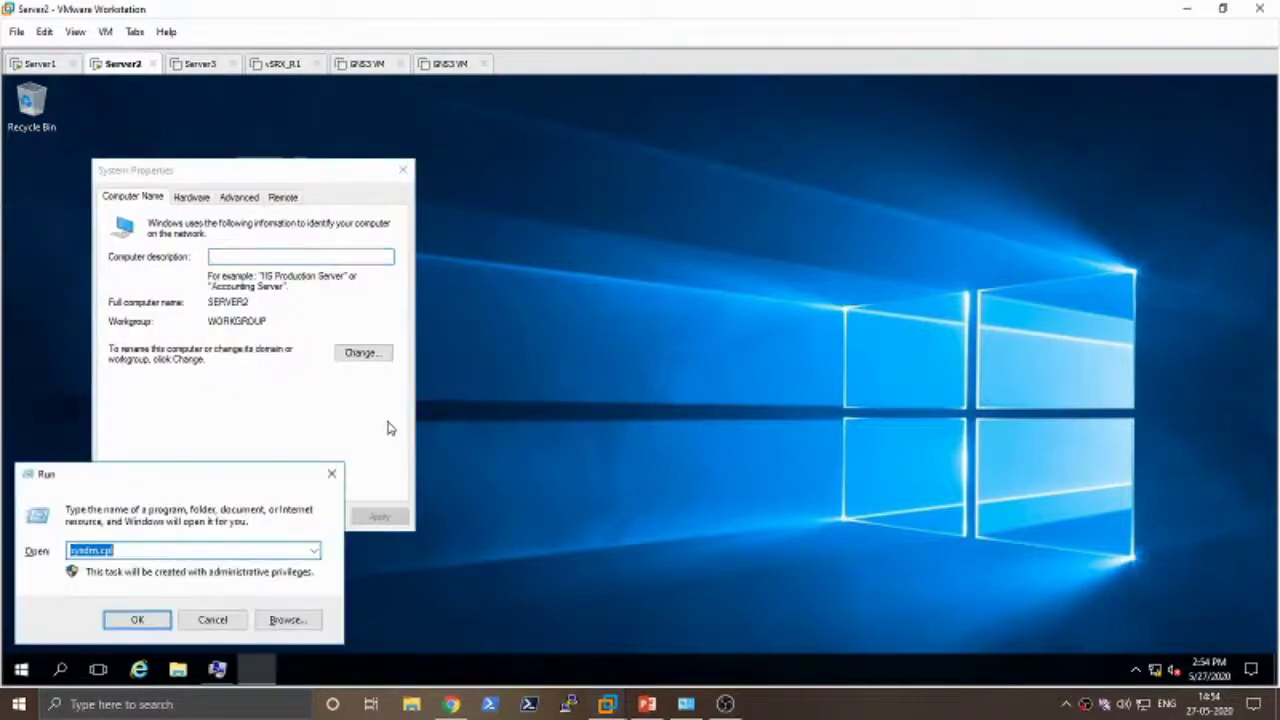
{"action": "type", "text": "control"}
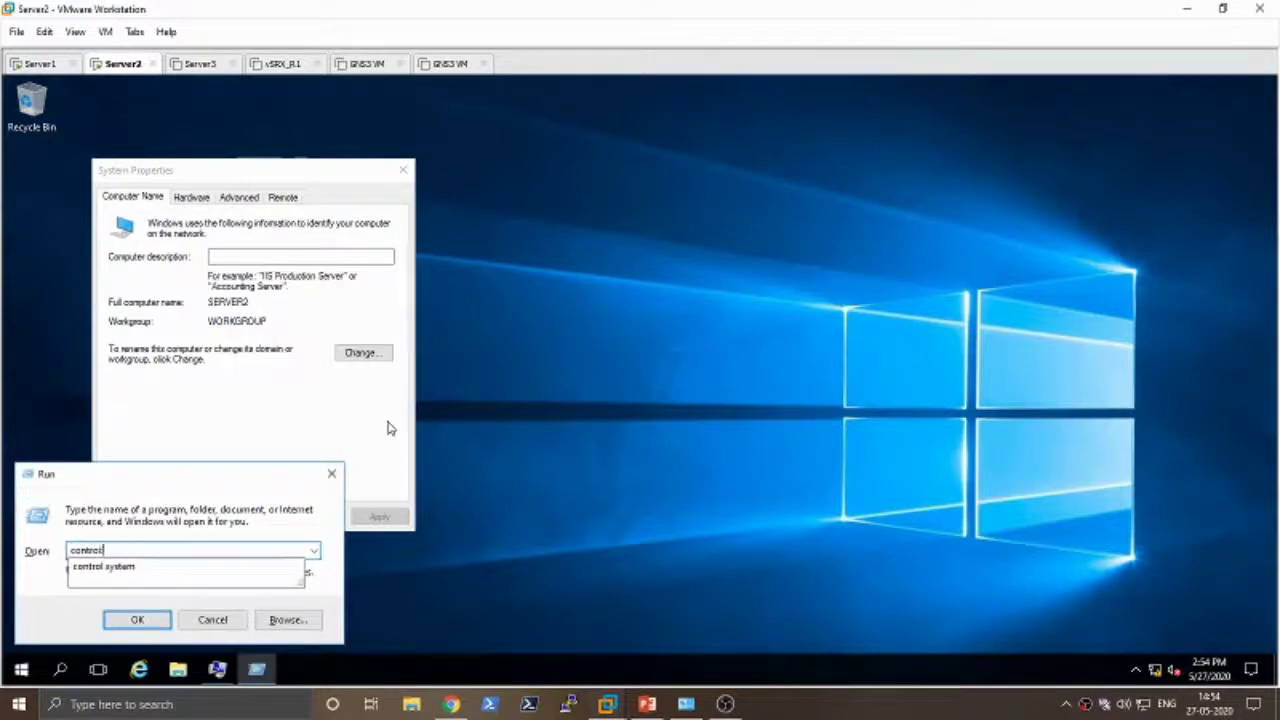
{"action": "key", "text": "Down"}
{"action": "key", "text": "Return"}
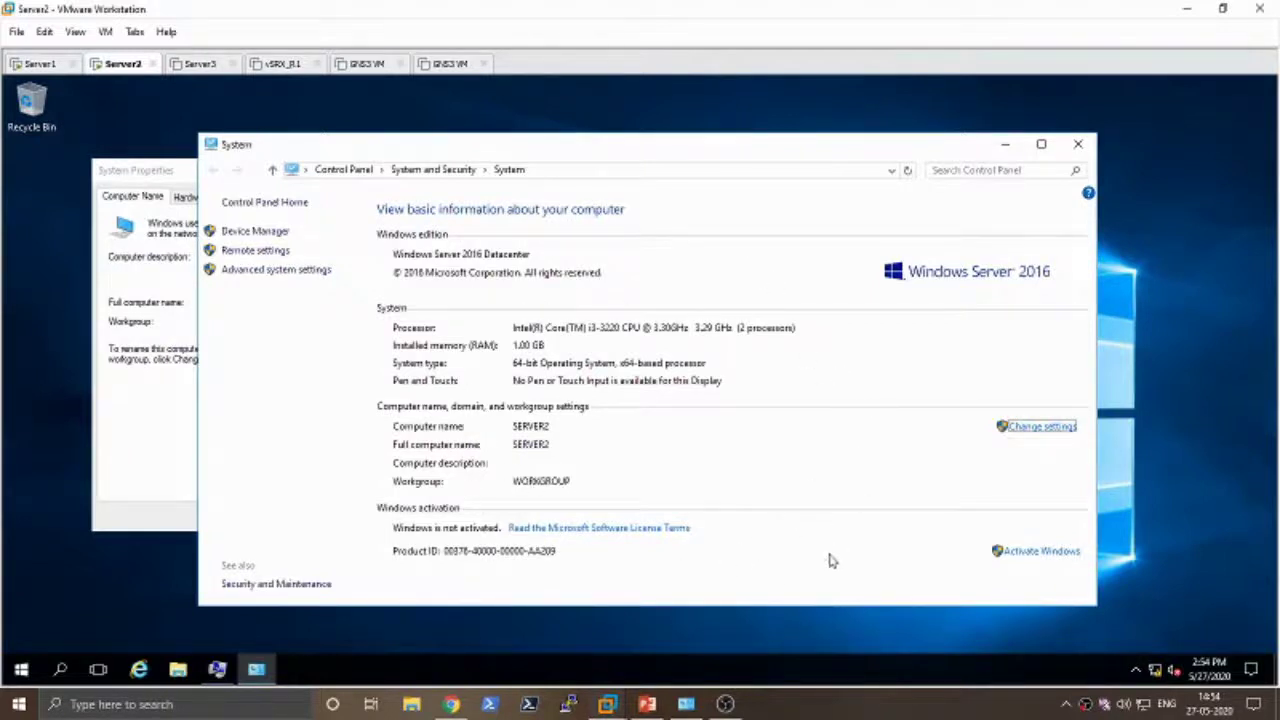
{"action": "left_click", "coordinate": [1047, 431]}
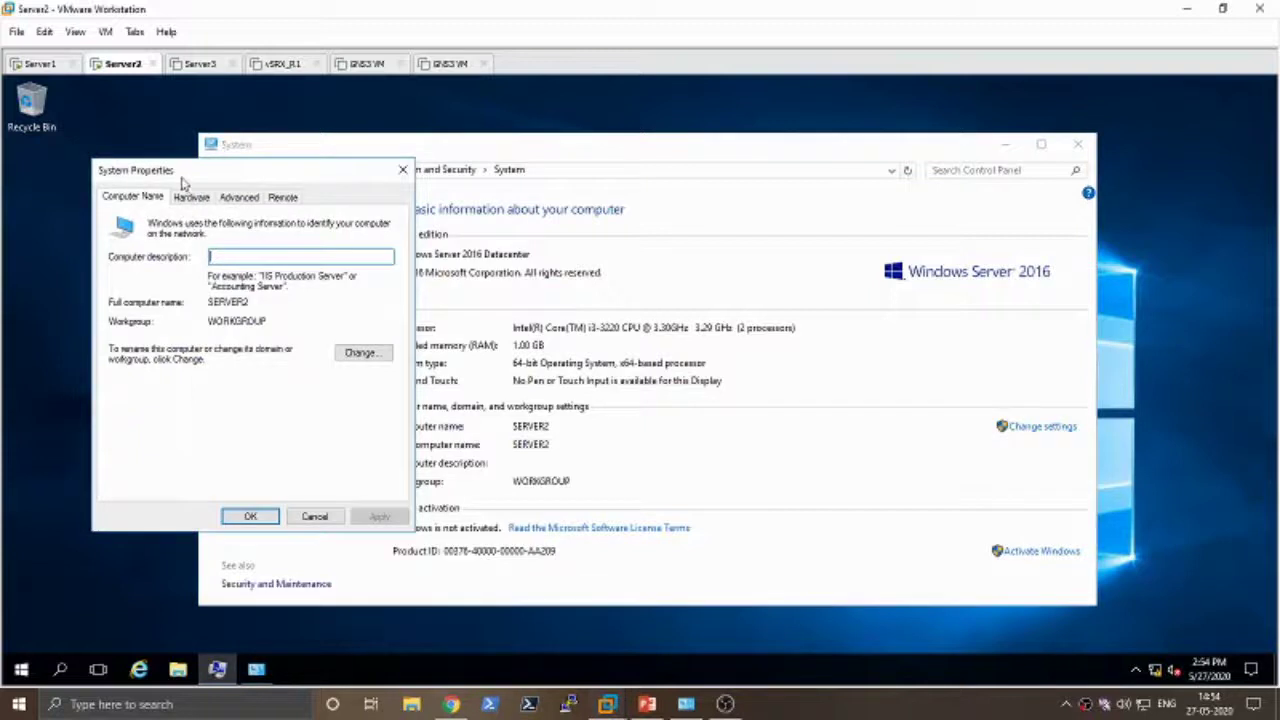
- Set Server2 to become a member of domain test.local in the Computer Name/Domain Changes dialog
{"action": "left_click_drag", "start_coordinate": [182, 183], "coordinate": [407, 185]}
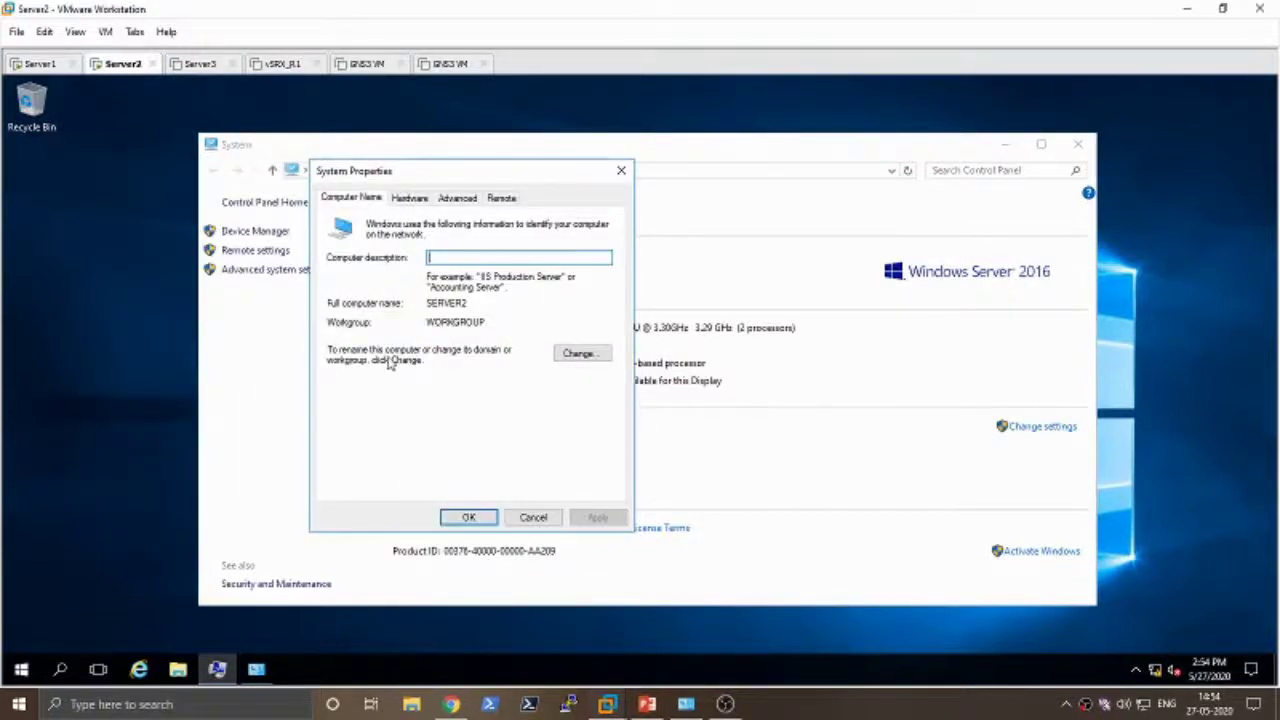
{"action": "left_click", "coordinate": [582, 354]}
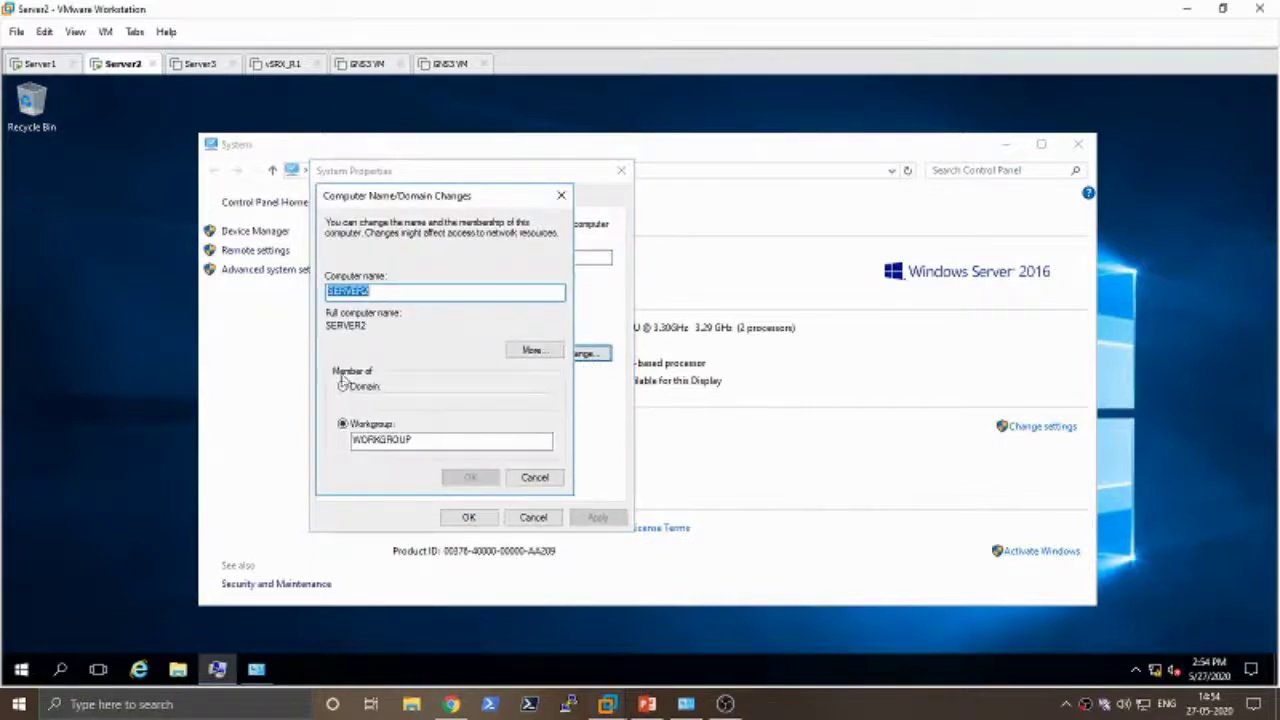
{"action": "left_click_drag", "start_coordinate": [386, 205], "coordinate": [471, 187]}
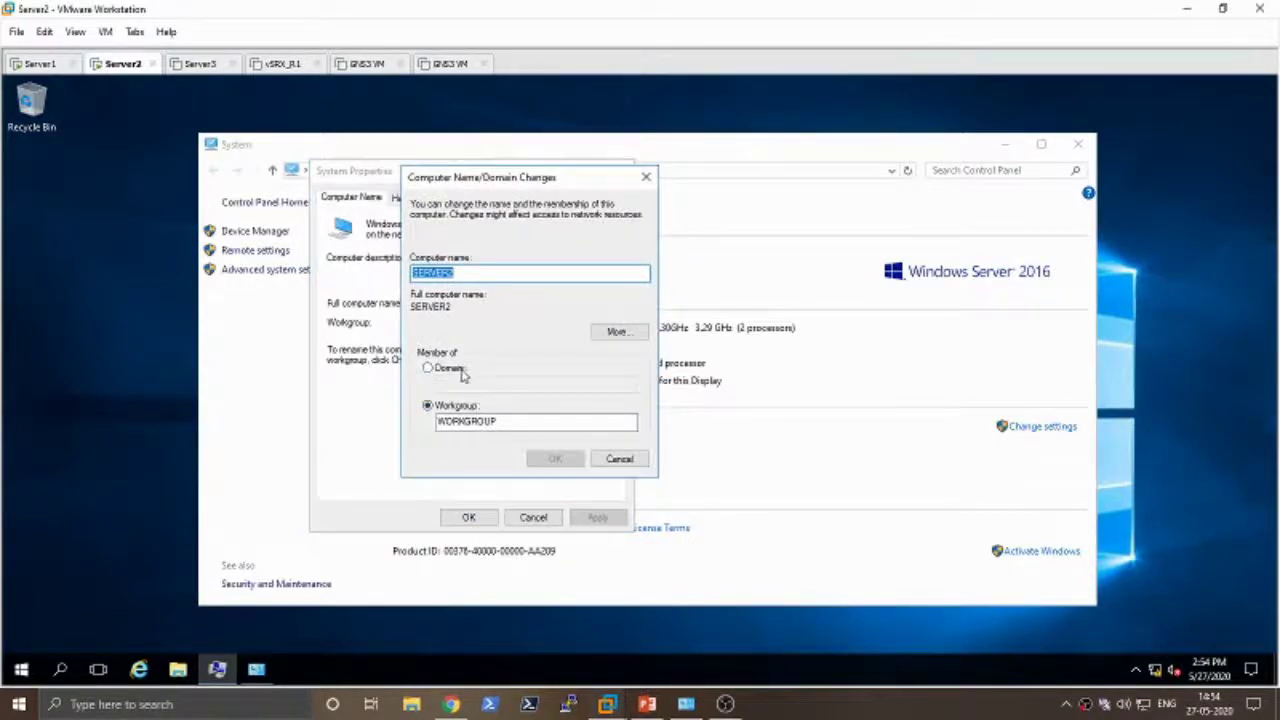
{"action": "left_click", "coordinate": [460, 370]}
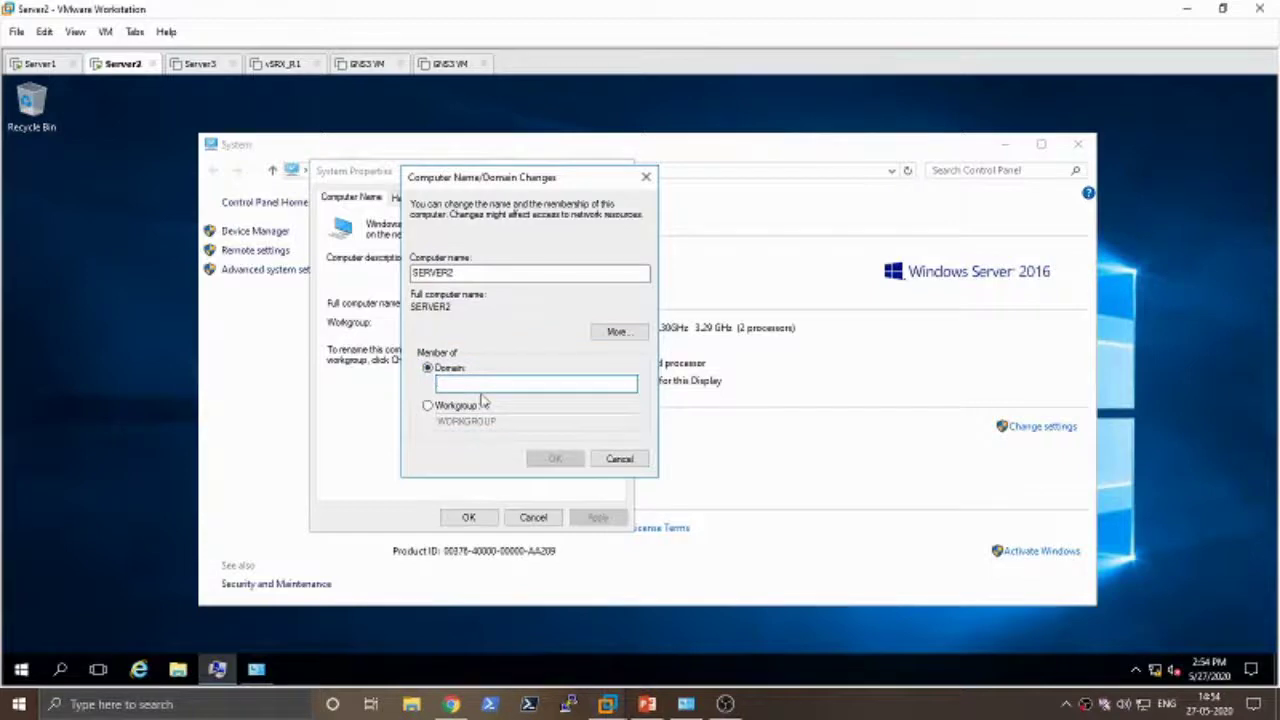
{"action": "type", "text": "lea"}
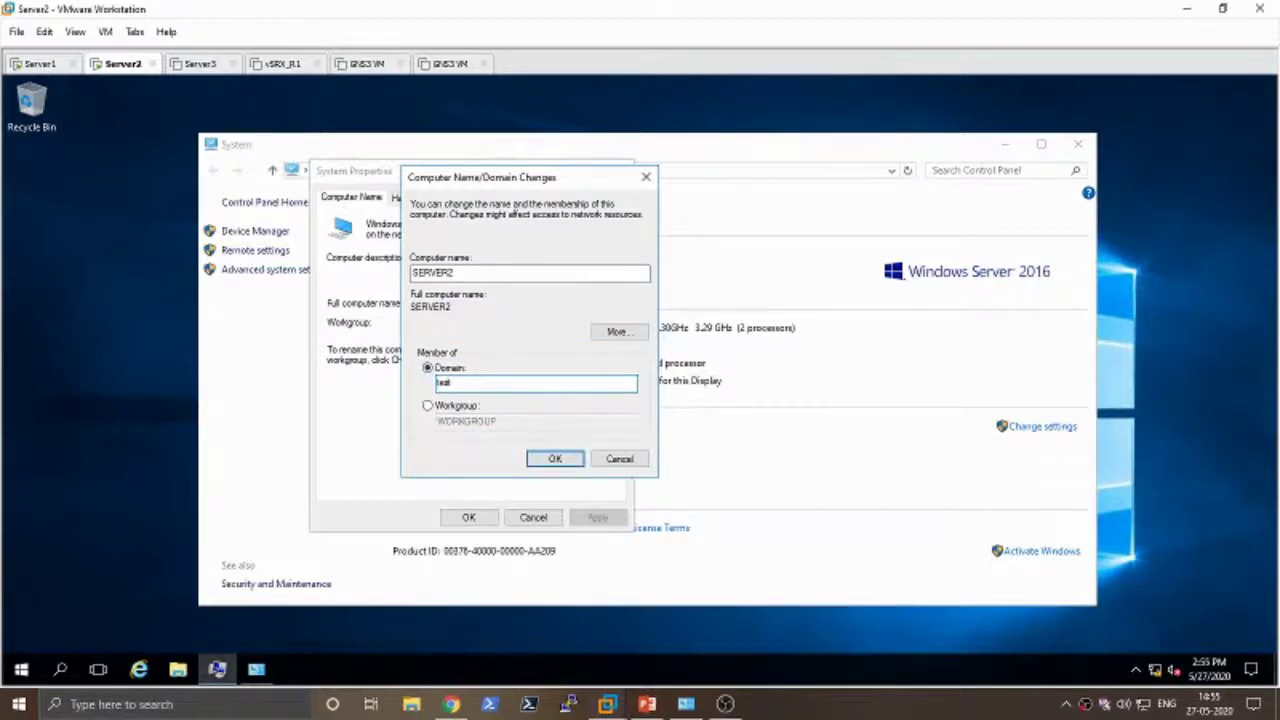
{"action": "type", "text": "t.local"}
{"action": "left_click", "coordinate": [556, 459]}
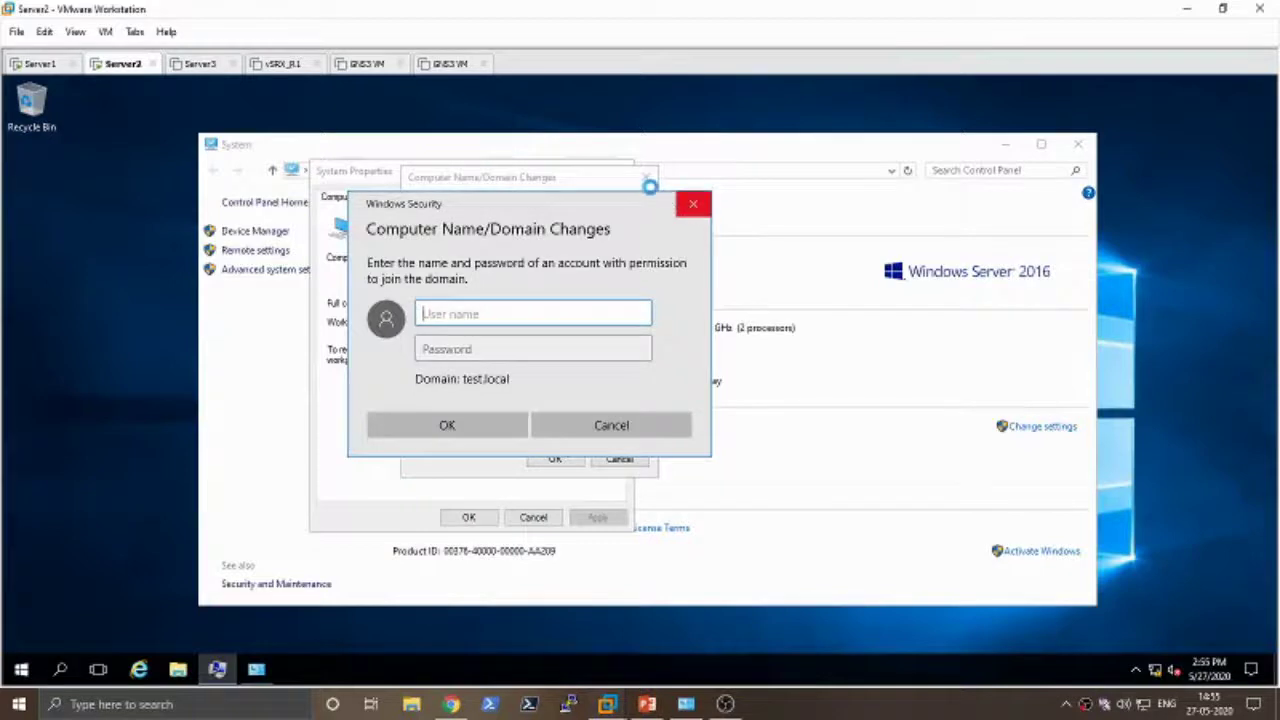
- Cancel the domain credentials prompt and close the name-change and System Properties dialogs
{"action": "left_click", "coordinate": [693, 203]}
{"action": "left_click", "coordinate": [646, 178]}
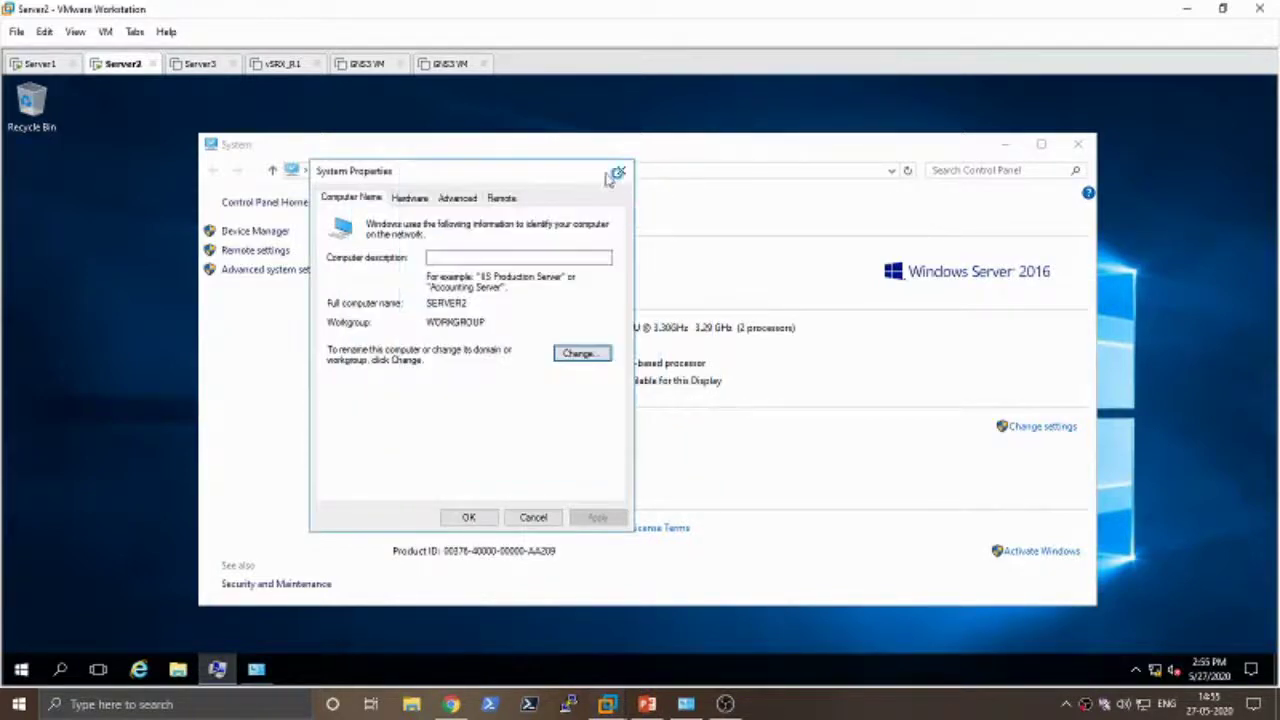
{"action": "left_click", "coordinate": [621, 171]}
- Close the System window and launch Windows PowerShell as administrator on Server2
{"action": "left_click", "coordinate": [1078, 144]}
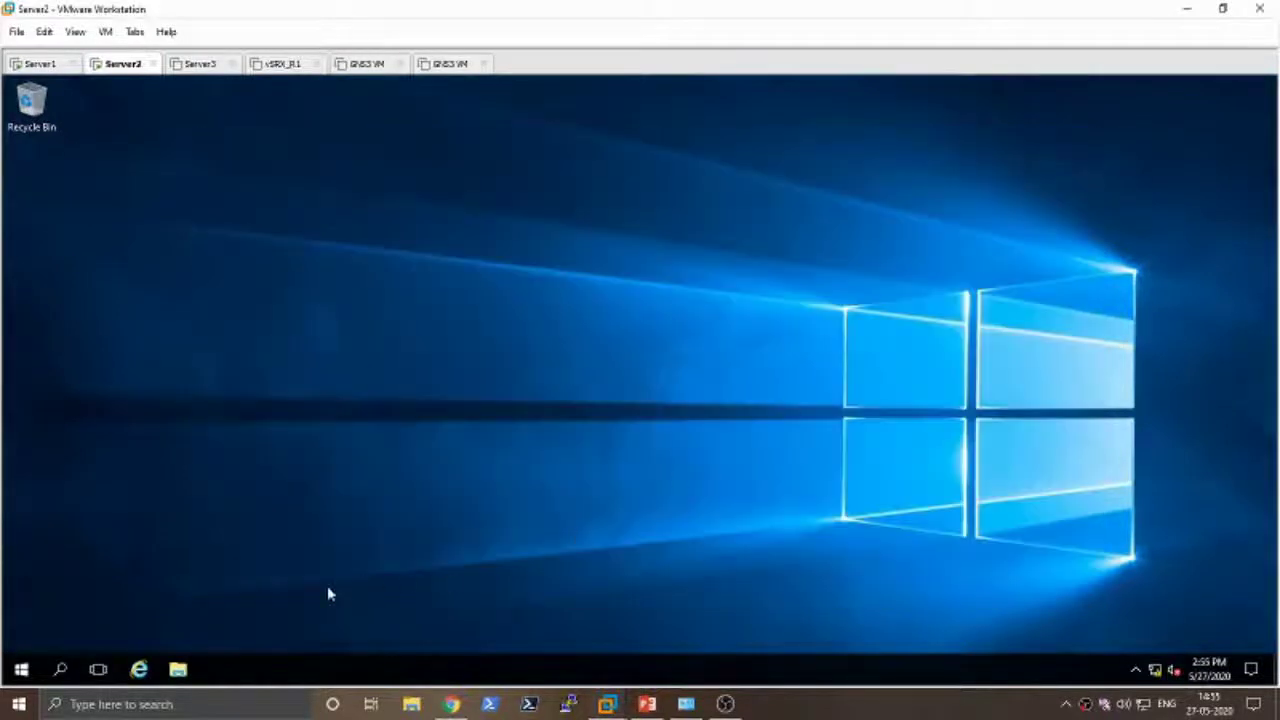
{"action": "left_click", "coordinate": [19, 670]}
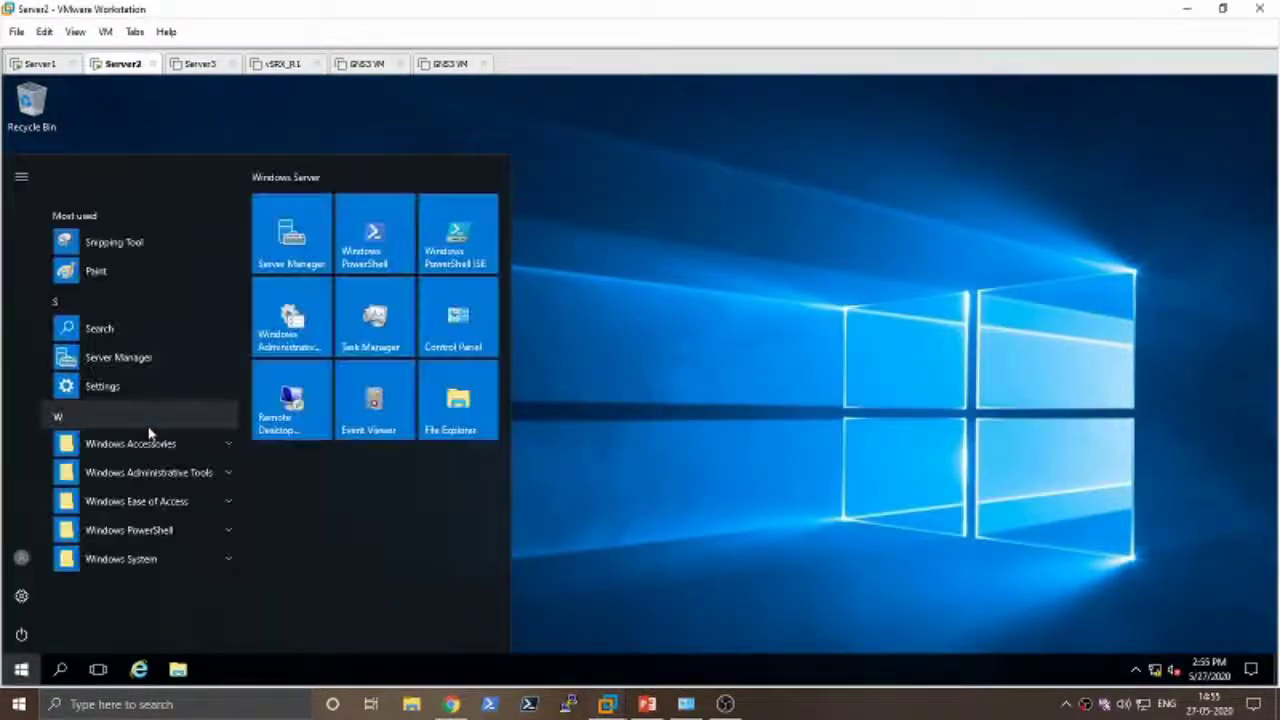
{"action": "left_click", "coordinate": [379, 258]}
{"action": "left_click_drag", "start_coordinate": [369, 89], "coordinate": [558, 121]}
- Type Add-Computer -DomainName "test.local" -DomainCredential "test\administrator" in PowerShell
{"action": "type", "text": "add-com"}
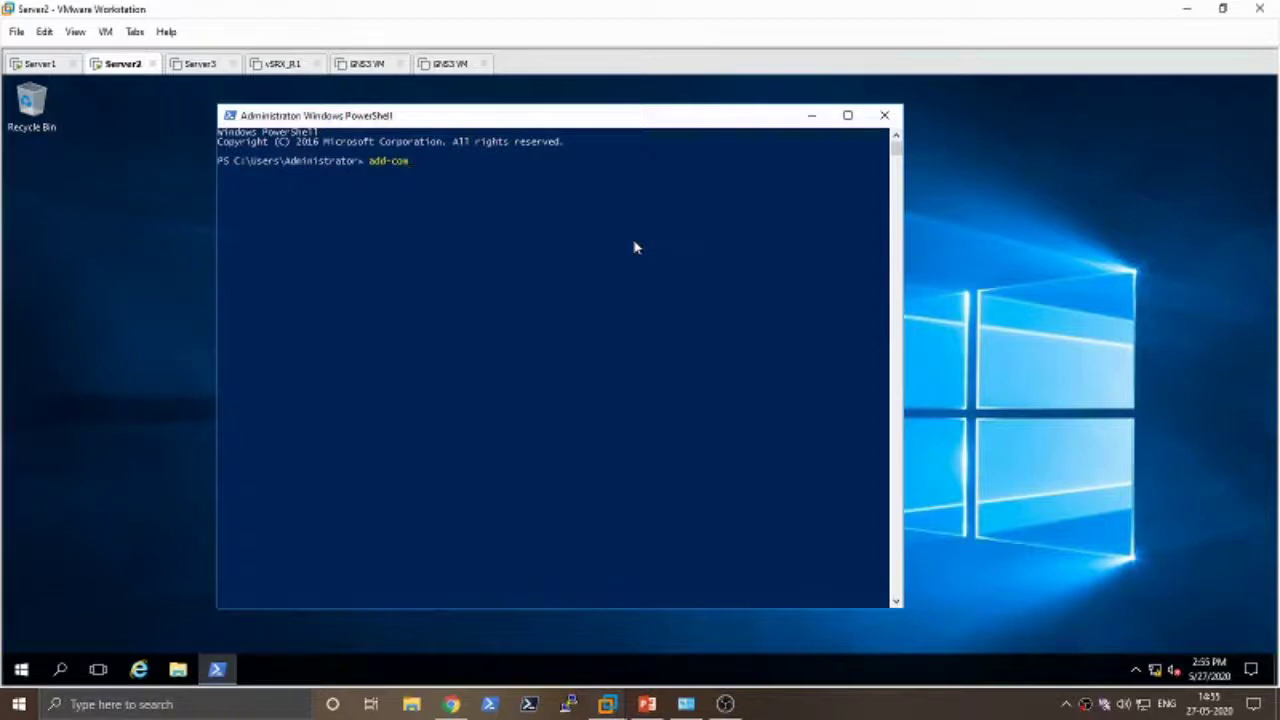
{"action": "key", "text": "Tab"}
{"action": "type", "text": "-dom"}
{"action": "key", "text": "Tab"}
{"action": "key", "text": "Tab"}
{"action": "type", "text": "\"\"test.local\""}
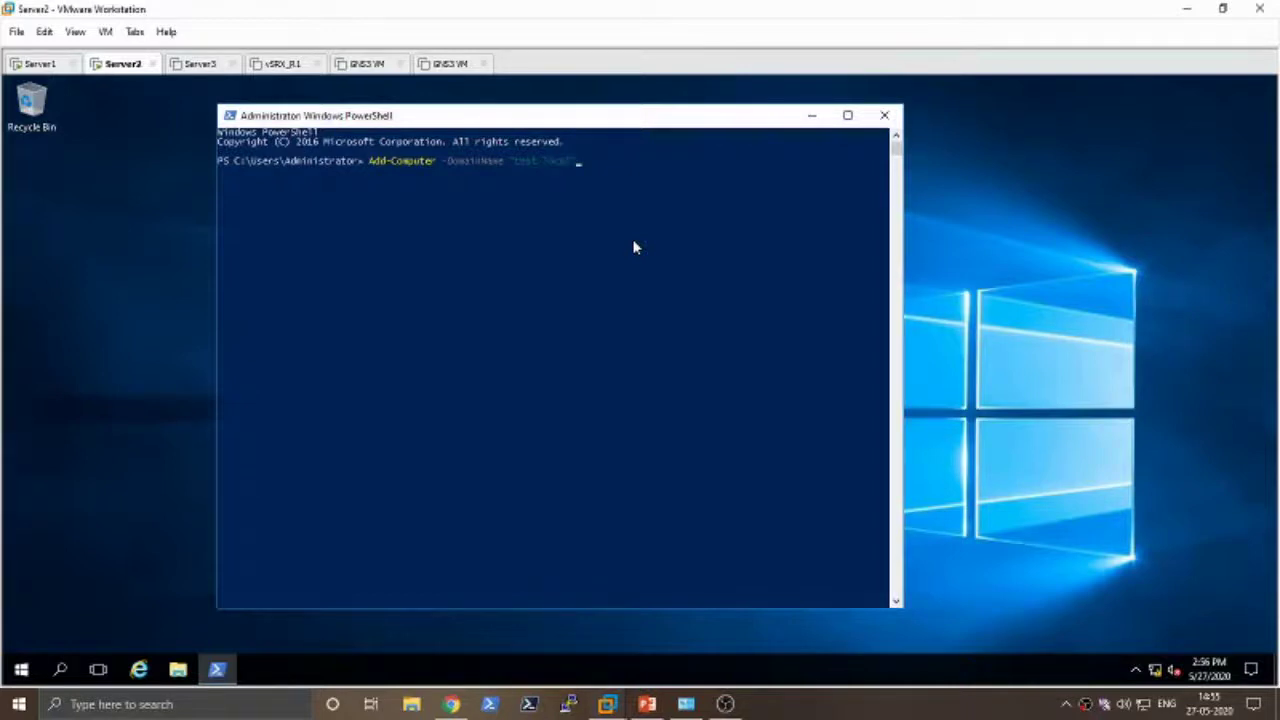
{"action": "type", "text": " -Cre"}
{"action": "key", "text": "Tab"}
{"action": "type", "text": "test"}
{"action": "key", "text": "BackSpace"}
{"action": "key", "text": "BackSpace"}
{"action": "key", "text": "BackSpace"}
{"action": "key", "text": "BackSpace"}
{"action": "type", "text": "\"test"}
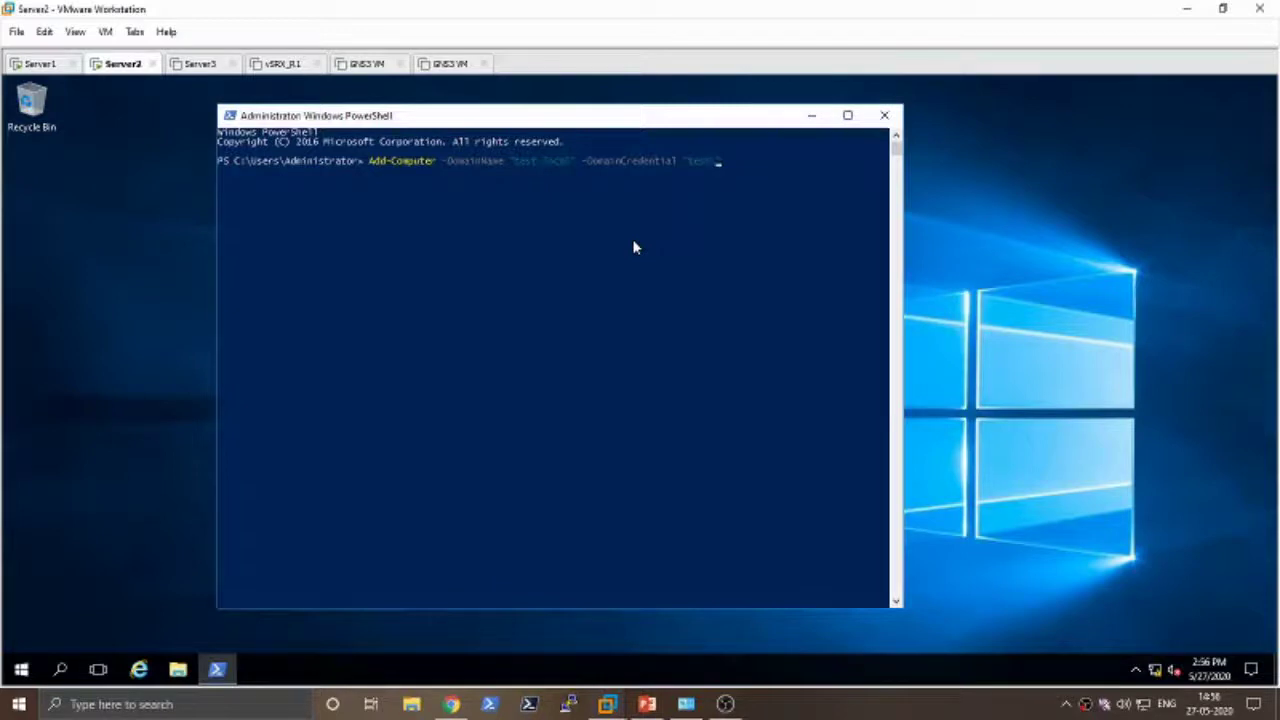
{"action": "type", "text": "\\administrator\" -Force"}
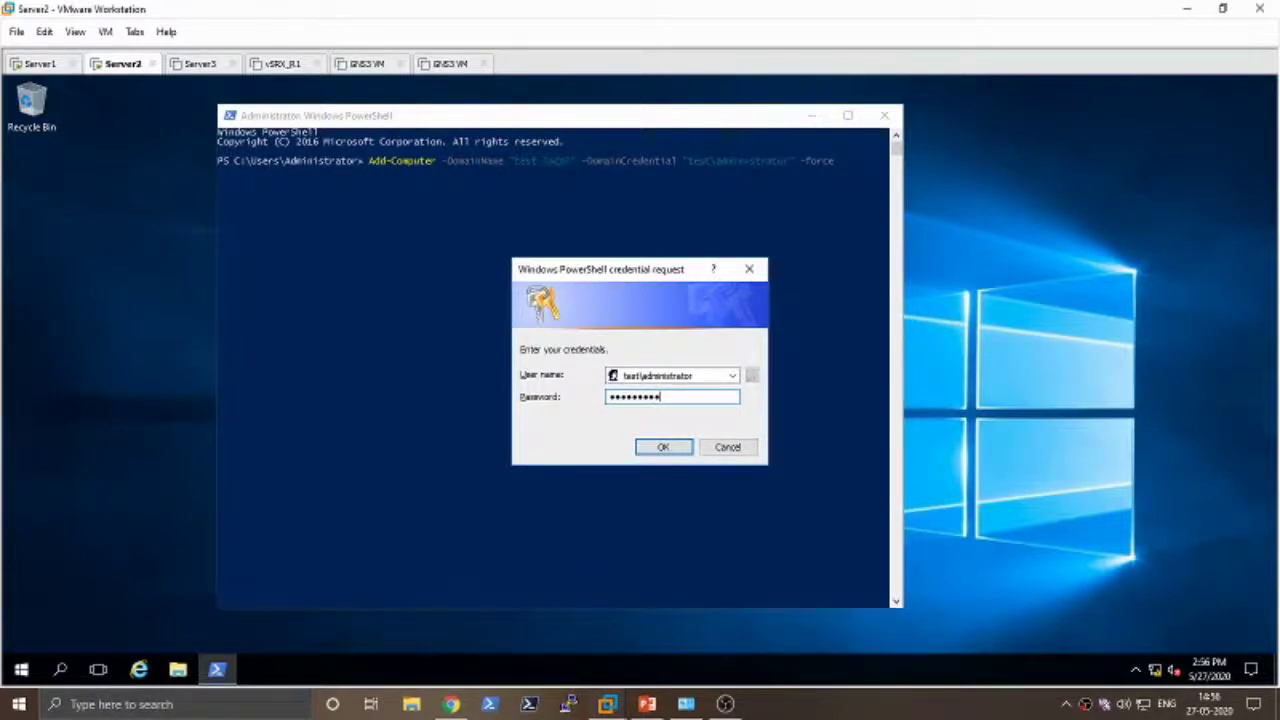
- Submit the domain join credentials and set the PowerShell console font size to 24
{"action": "key", "text": "Return"}
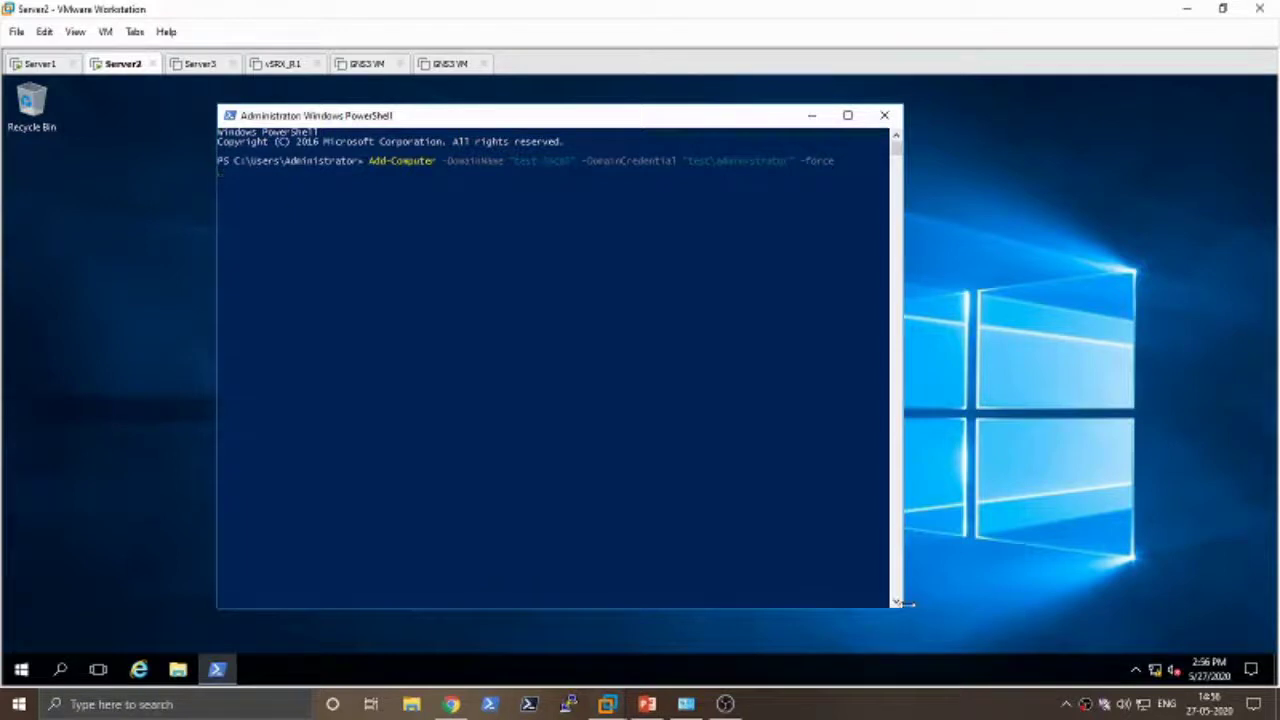
{"action": "left_click_drag", "start_coordinate": [906, 603], "coordinate": [1052, 604]}
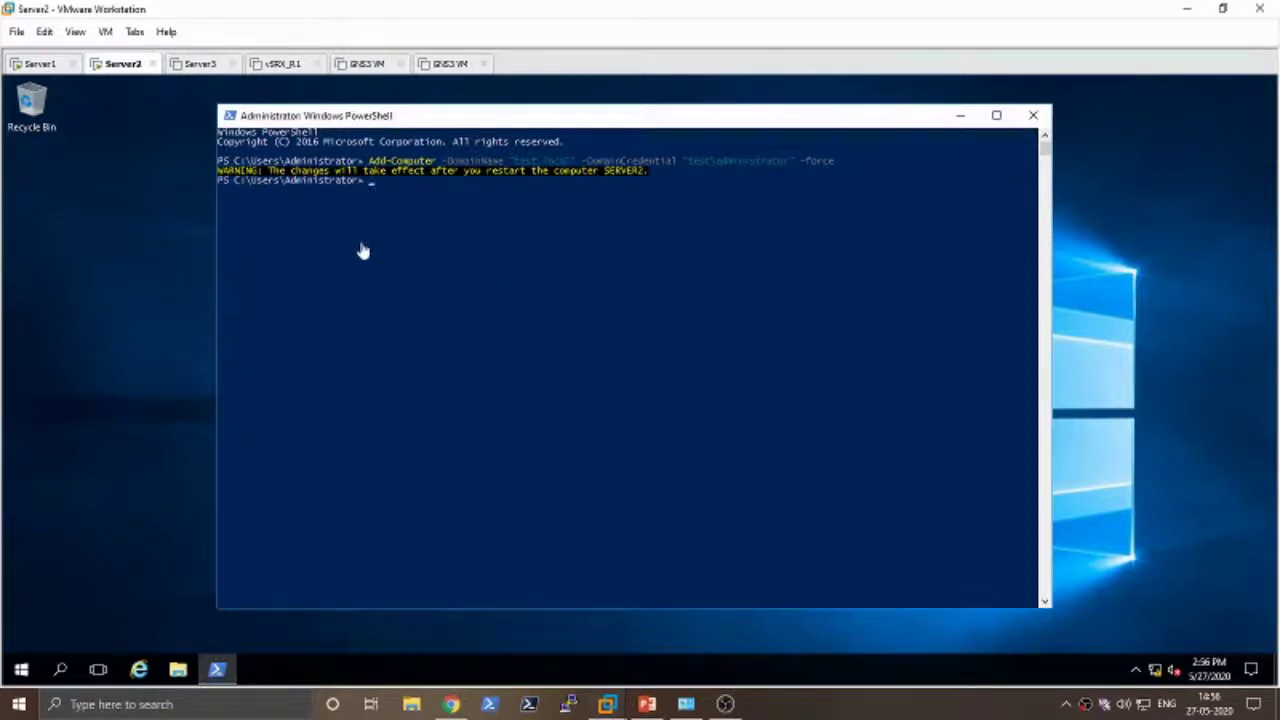
{"action": "left_click", "coordinate": [239, 120]}
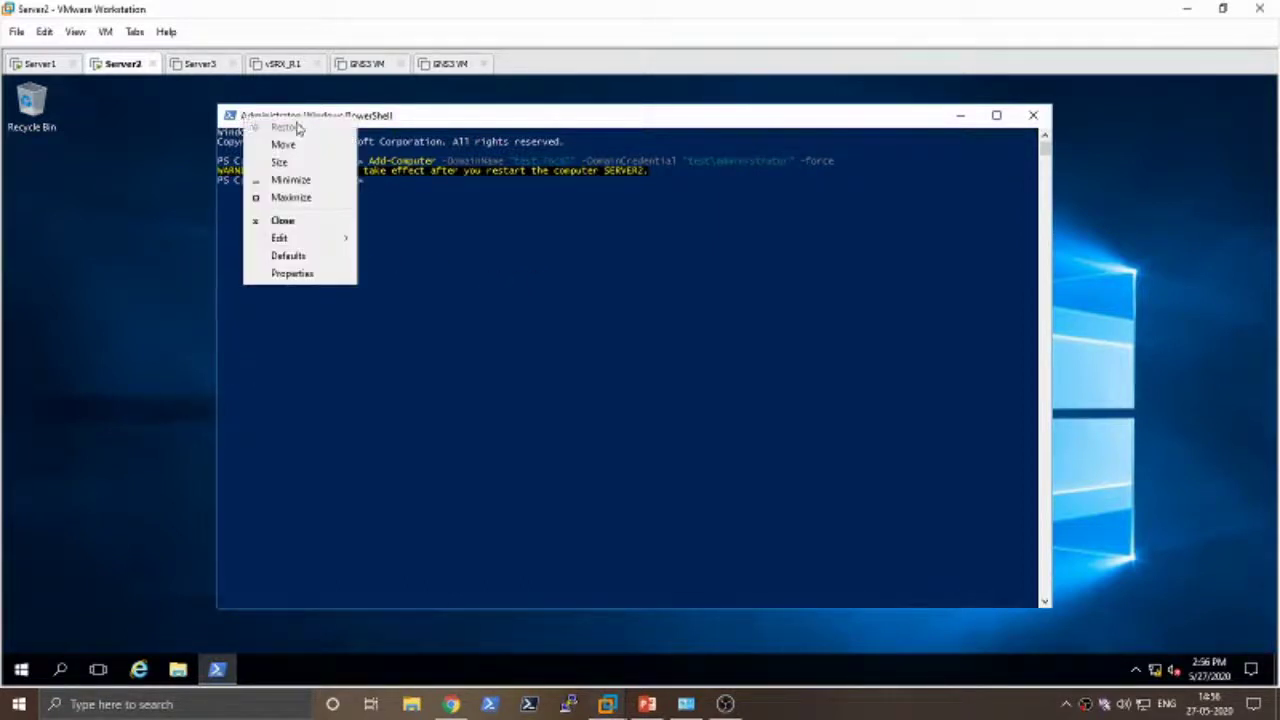
{"action": "left_click", "coordinate": [295, 276]}
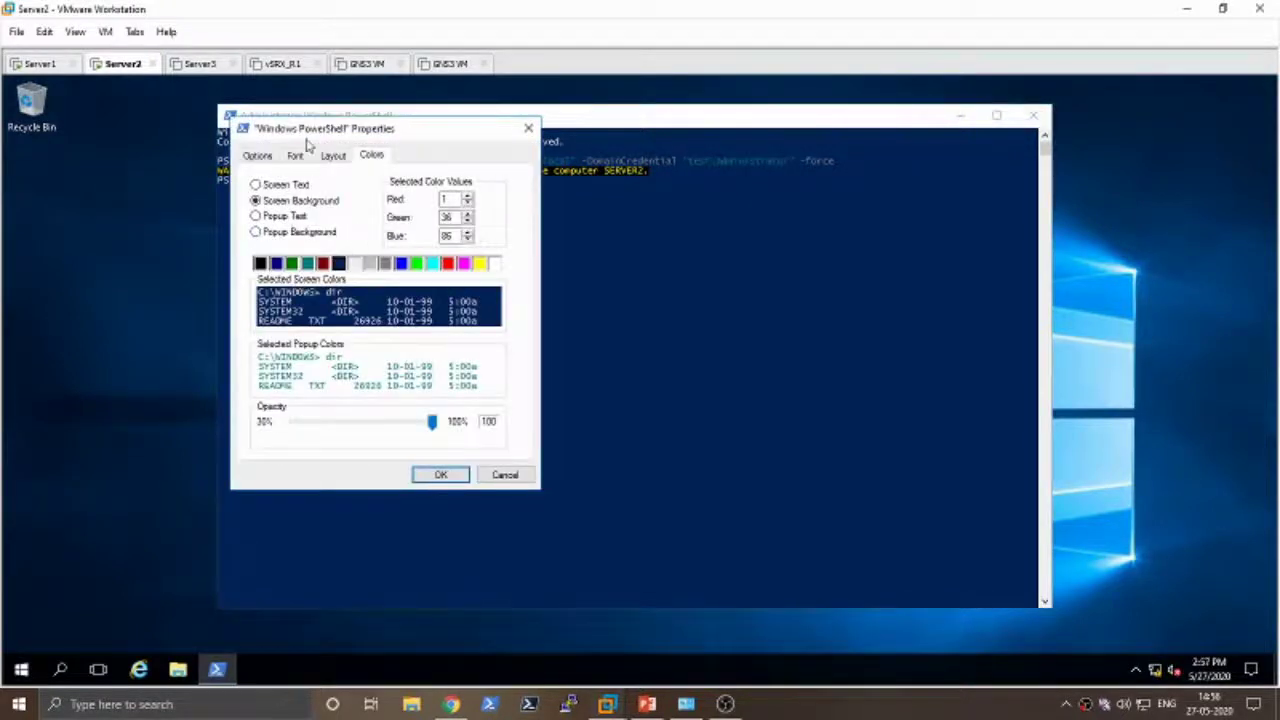
{"action": "left_click_drag", "start_coordinate": [307, 136], "coordinate": [476, 150]}
{"action": "left_click", "coordinate": [465, 170]}
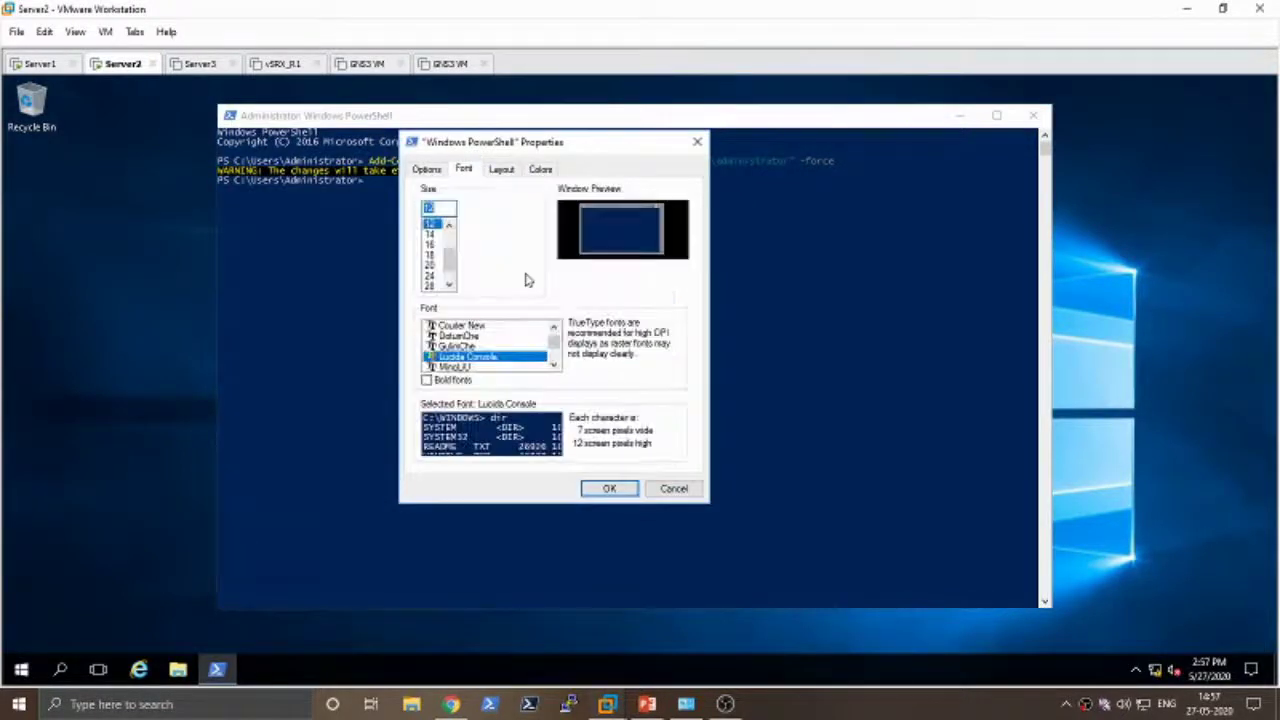
{"action": "left_click", "coordinate": [430, 277]}
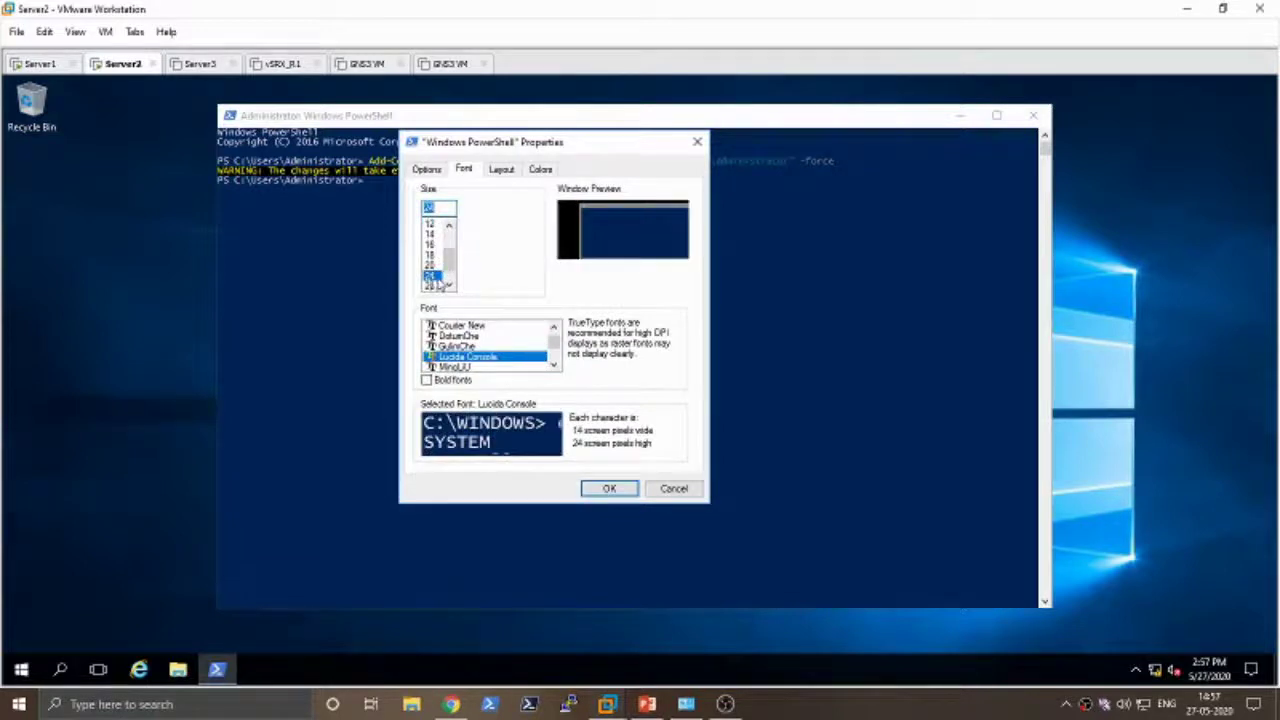
{"action": "left_click", "coordinate": [609, 488]}
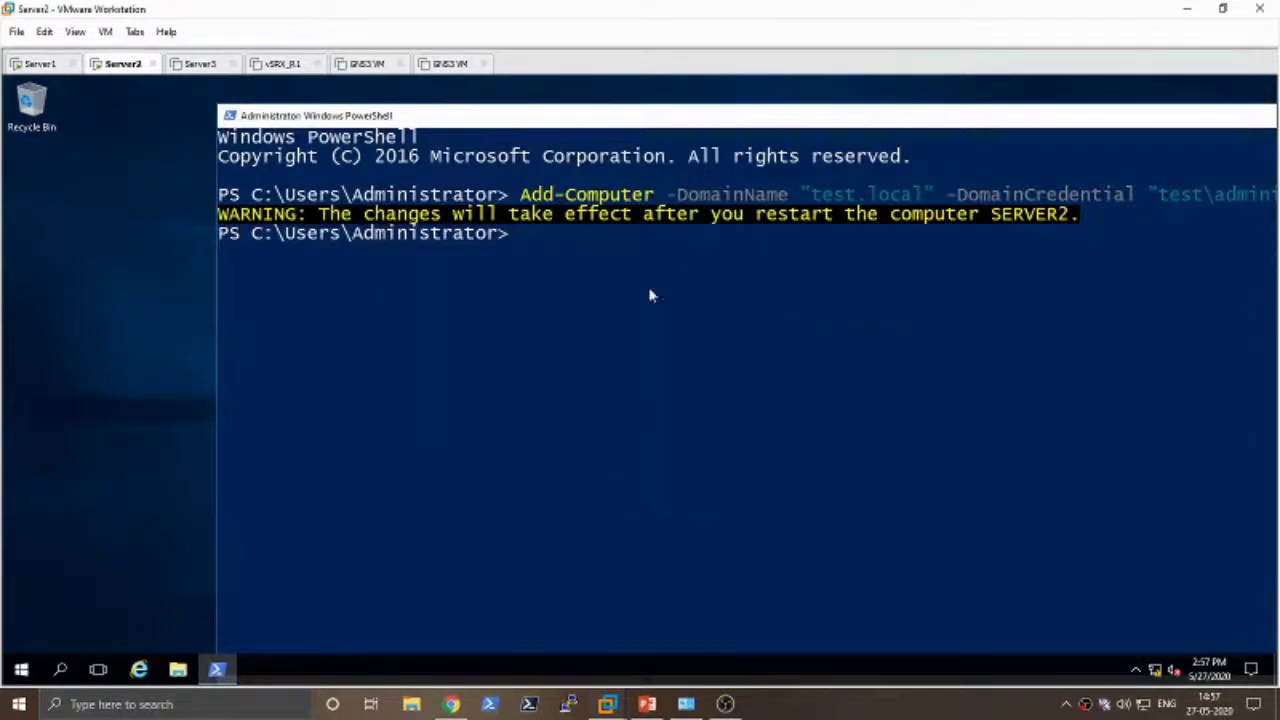
- Review the Add-Computer command and its warning that changes apply after restarting SERVER2
{"action": "left_click_drag", "start_coordinate": [614, 117], "coordinate": [467, 111]}
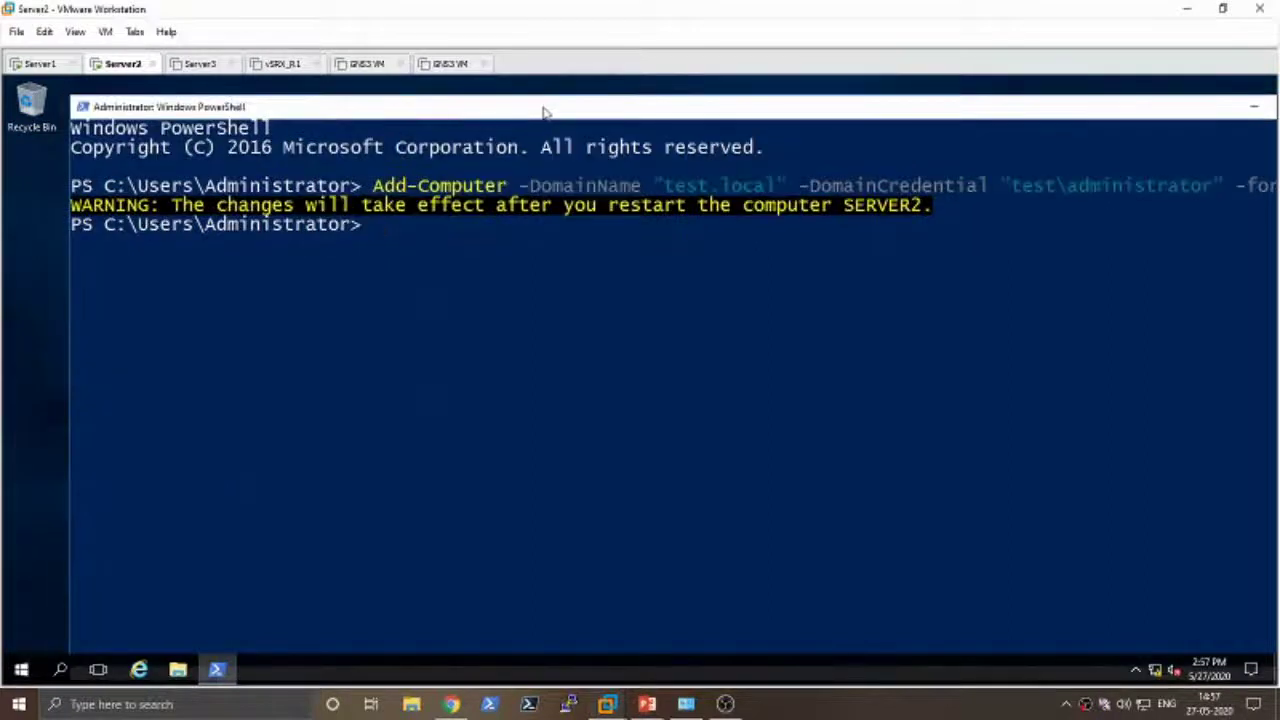
{"action": "mouse_move", "coordinate": [545, 112]}
{"action": "left_mouse_down"}
{"action": "mouse_move", "coordinate": [507, 120]}
{"action": "mouse_move", "coordinate": [542, 124]}
{"action": "left_mouse_up"}
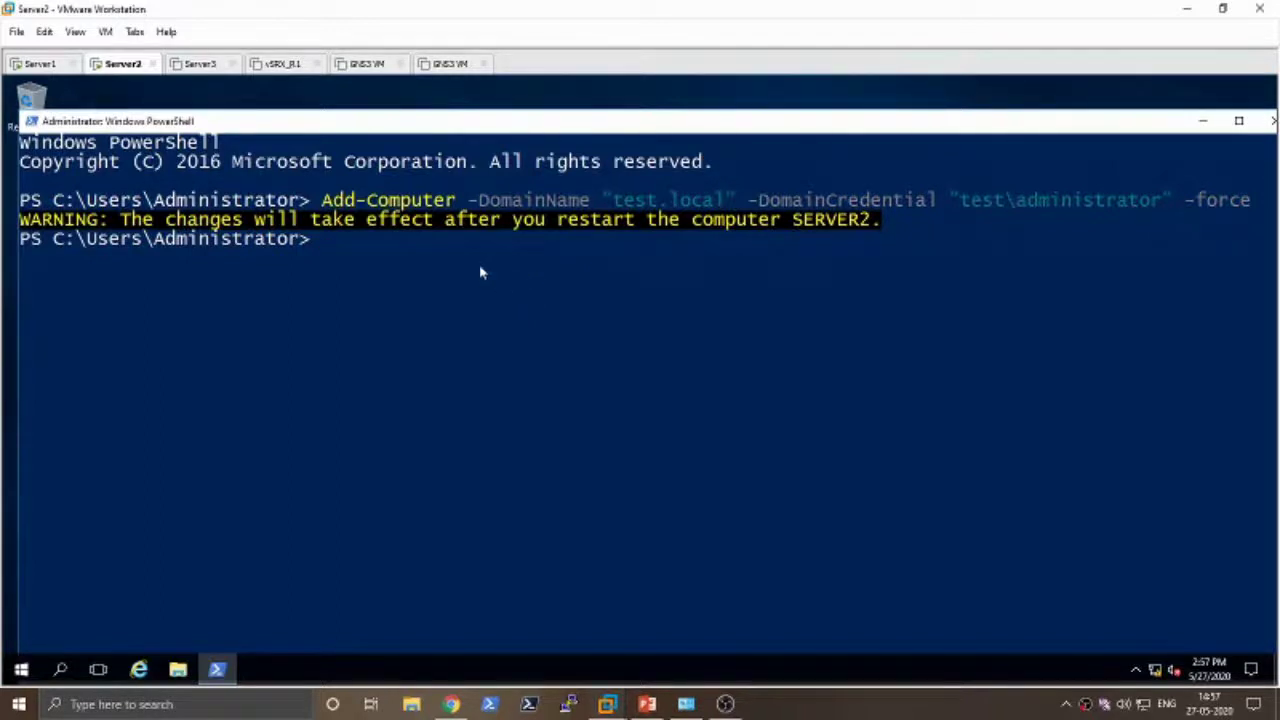
{"action": "left_click_drag", "start_coordinate": [321, 200], "coordinate": [1078, 204]}
{"action": "left_click_drag", "start_coordinate": [1155, 203], "coordinate": [1172, 203]}
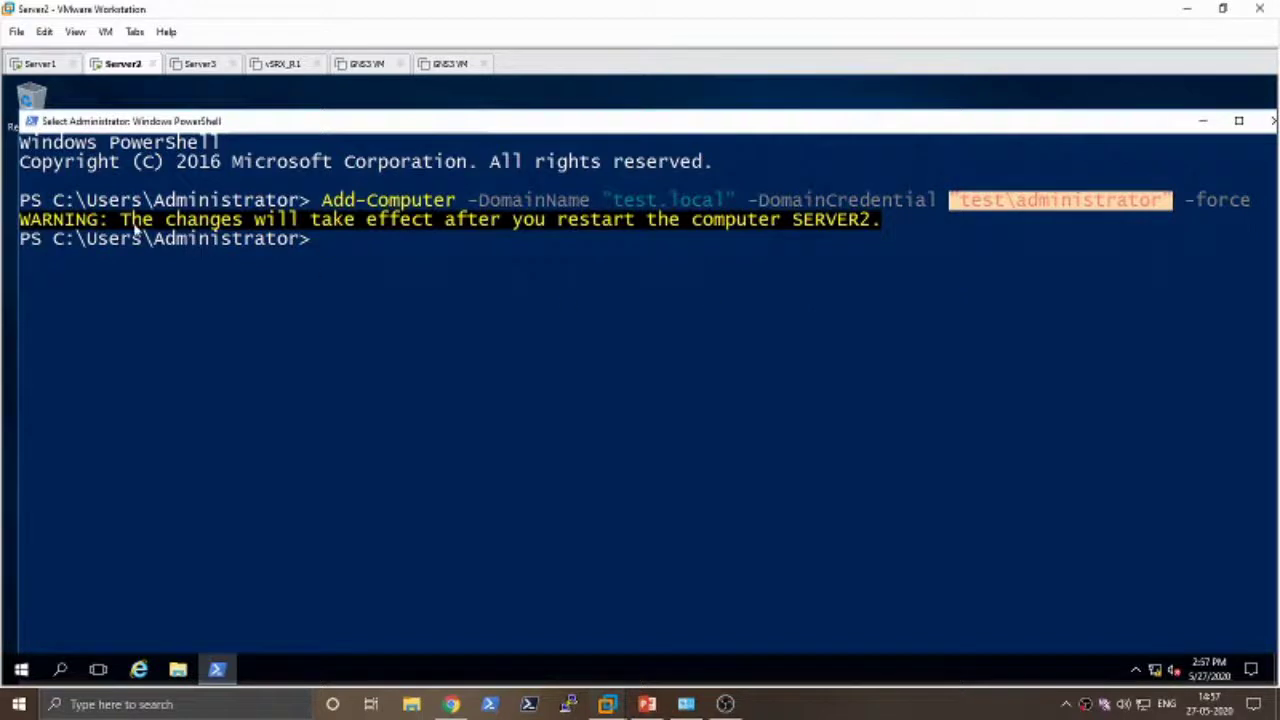
{"action": "left_click_drag", "start_coordinate": [123, 226], "coordinate": [790, 228]}
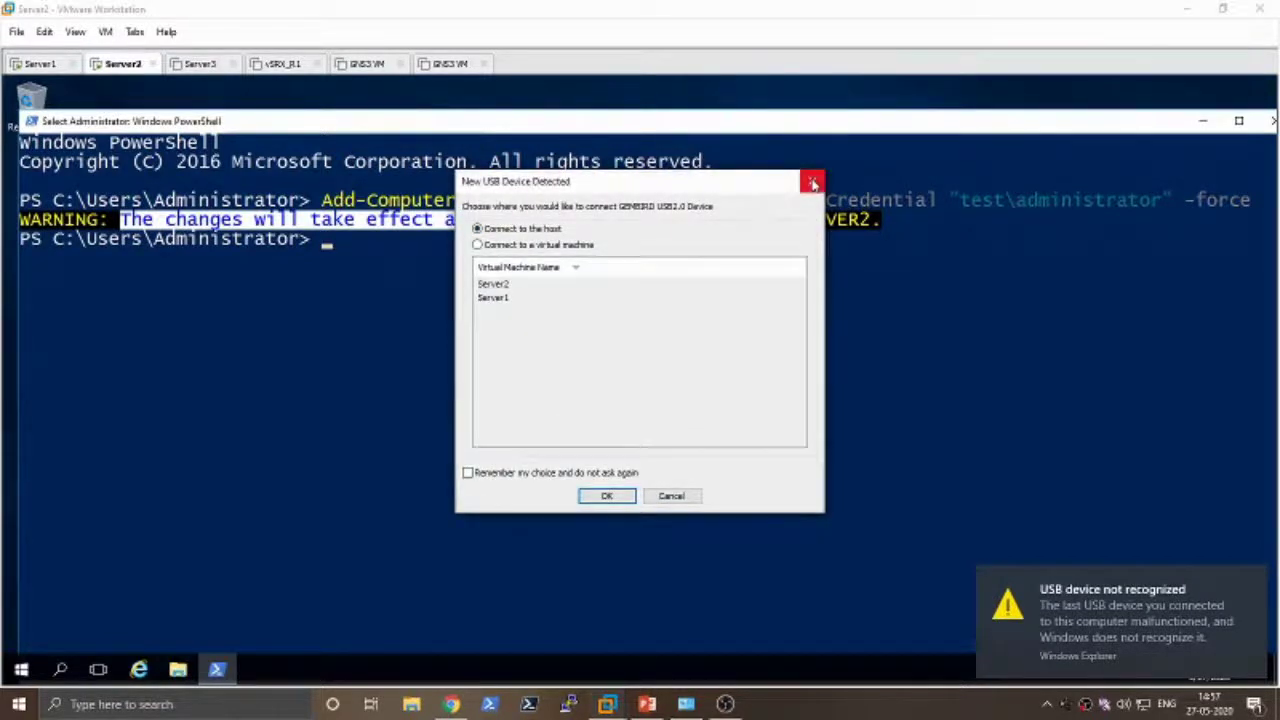
- Dismiss the new USB device prompt and clear the console text highlight
{"action": "left_click", "coordinate": [812, 183]}
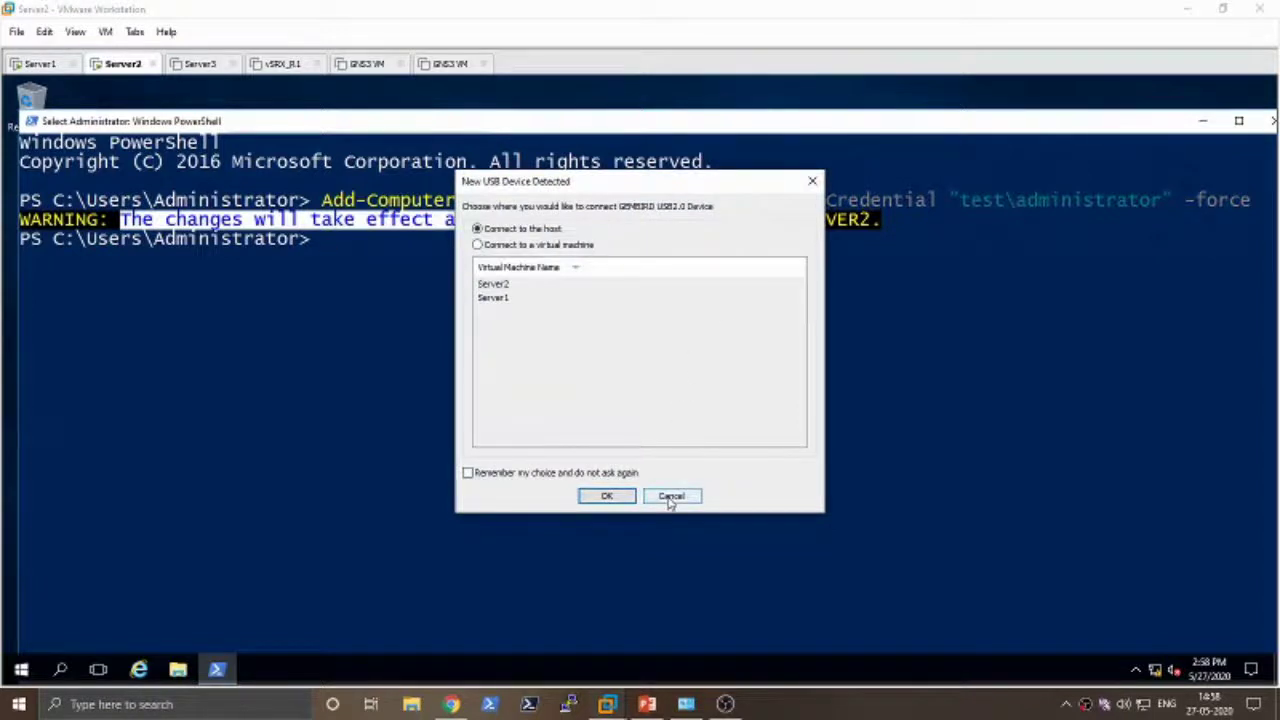
{"action": "left_click", "coordinate": [670, 497]}
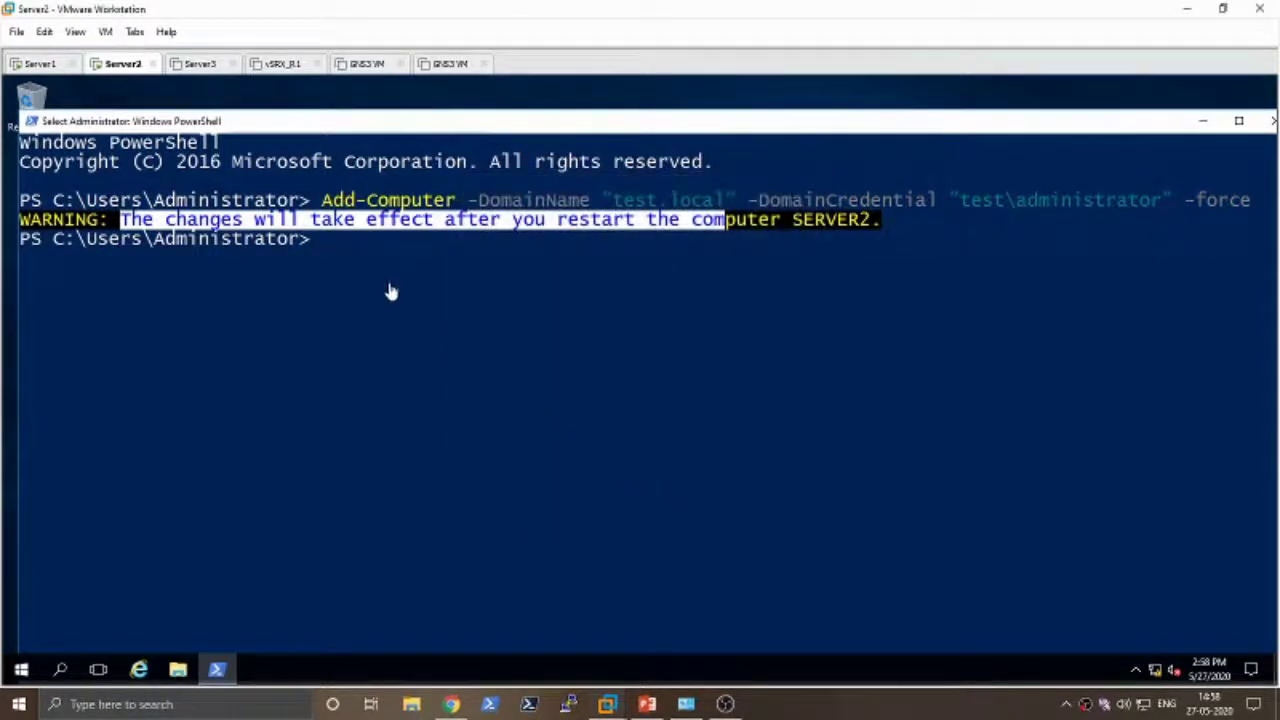
{"action": "left_click", "coordinate": [390, 289], "text": "shift"}
{"action": "left_click", "coordinate": [418, 297]}
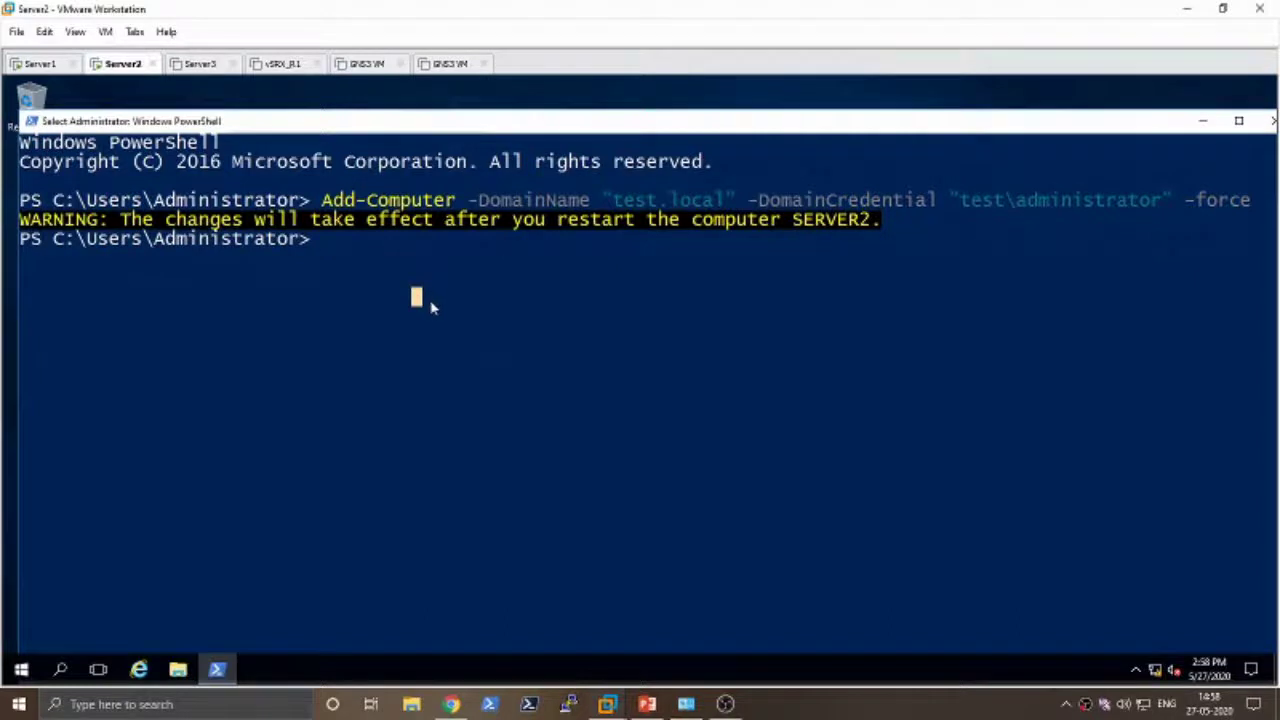
- Run Restart-Computer on Server2 and force the restart despite running apps
{"action": "type", "text": "rest"}
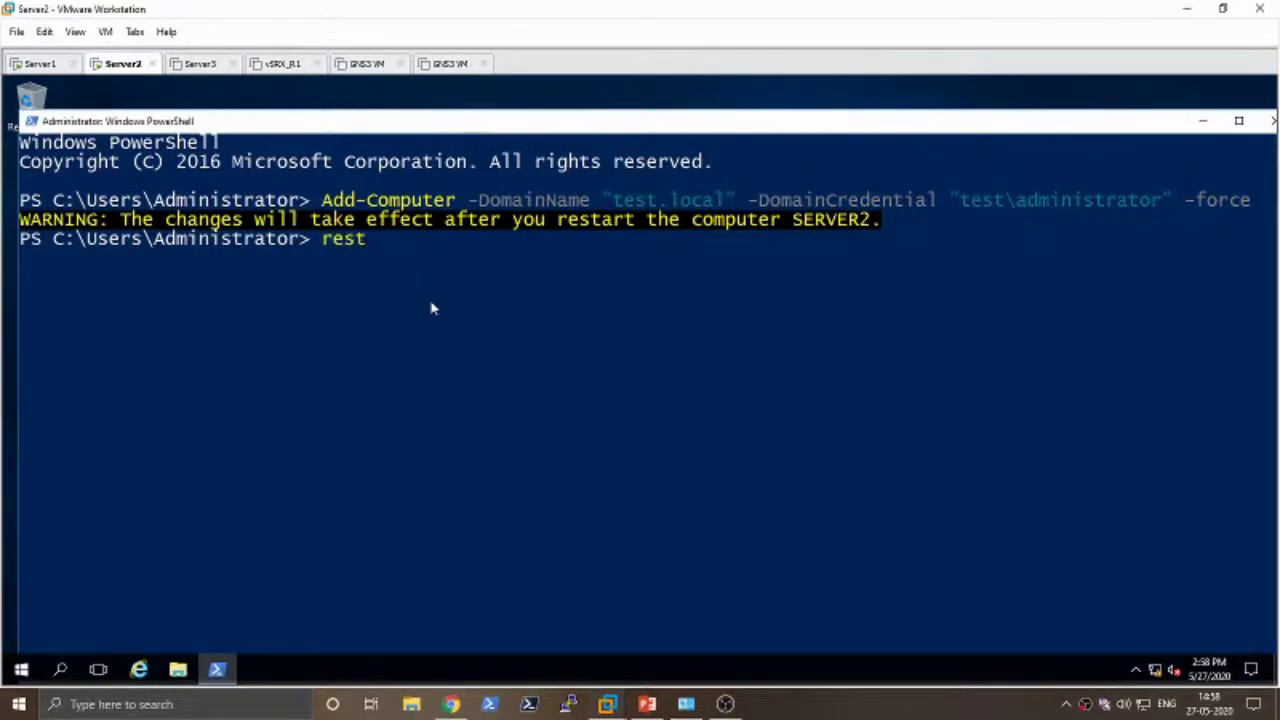
{"action": "type", "text": "art"}
{"action": "type", "text": "-s"}
{"action": "type", "text": "comp"}
{"action": "key", "text": "Tab"}
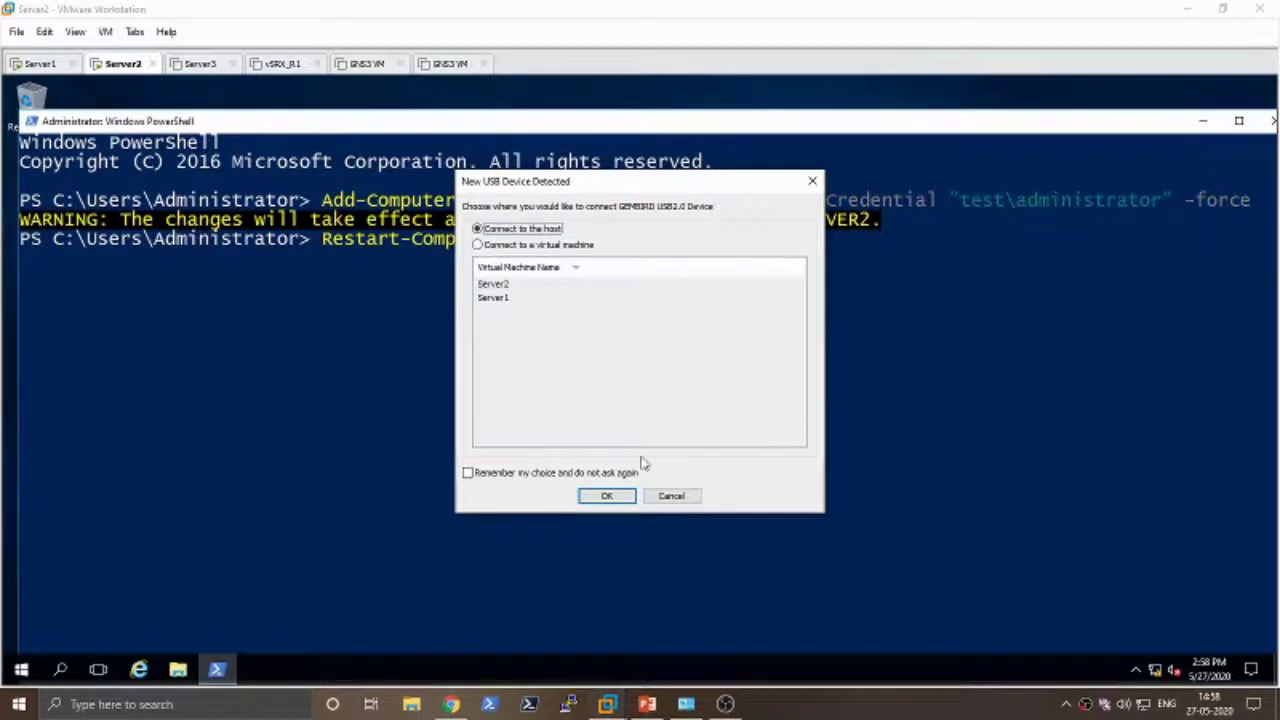
{"action": "left_click", "coordinate": [669, 497]}
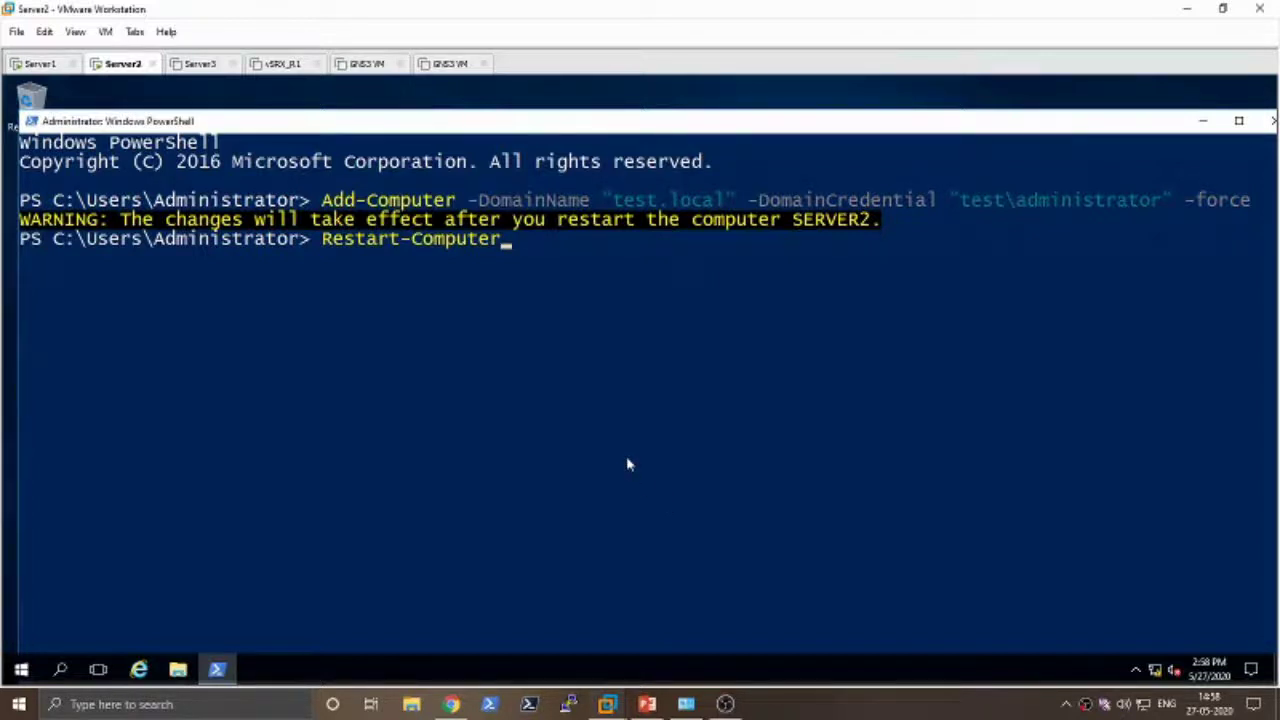
{"action": "key", "text": "Return"}
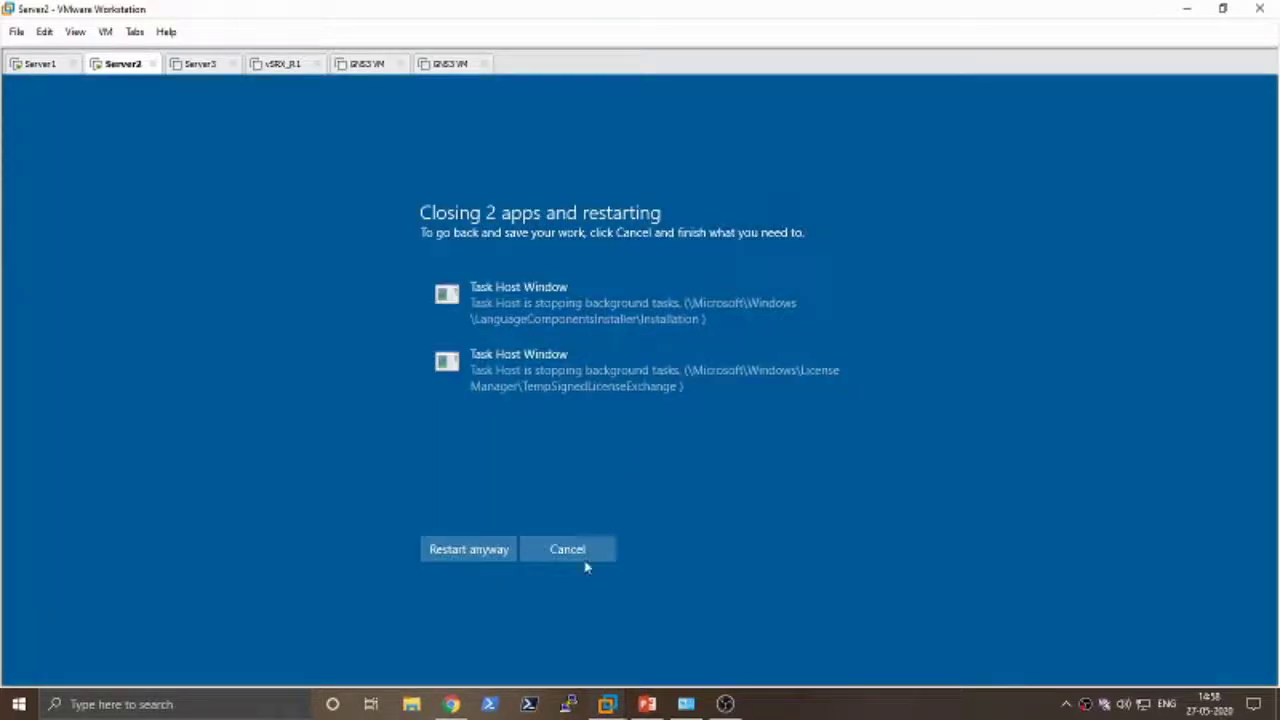
{"action": "left_click", "coordinate": [464, 558]}
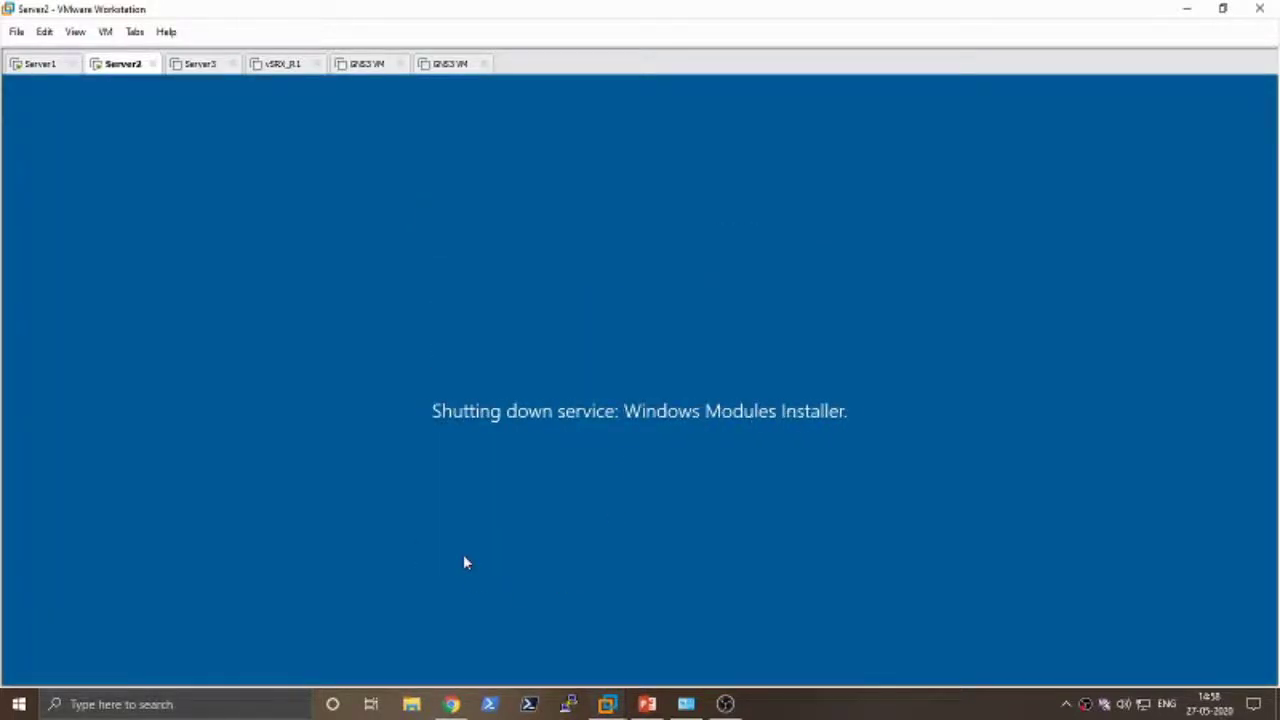
- On Server1, launch Active Directory Users and Computers from Server Manager's Tools menu
{"action": "left_click", "coordinate": [45, 68]}
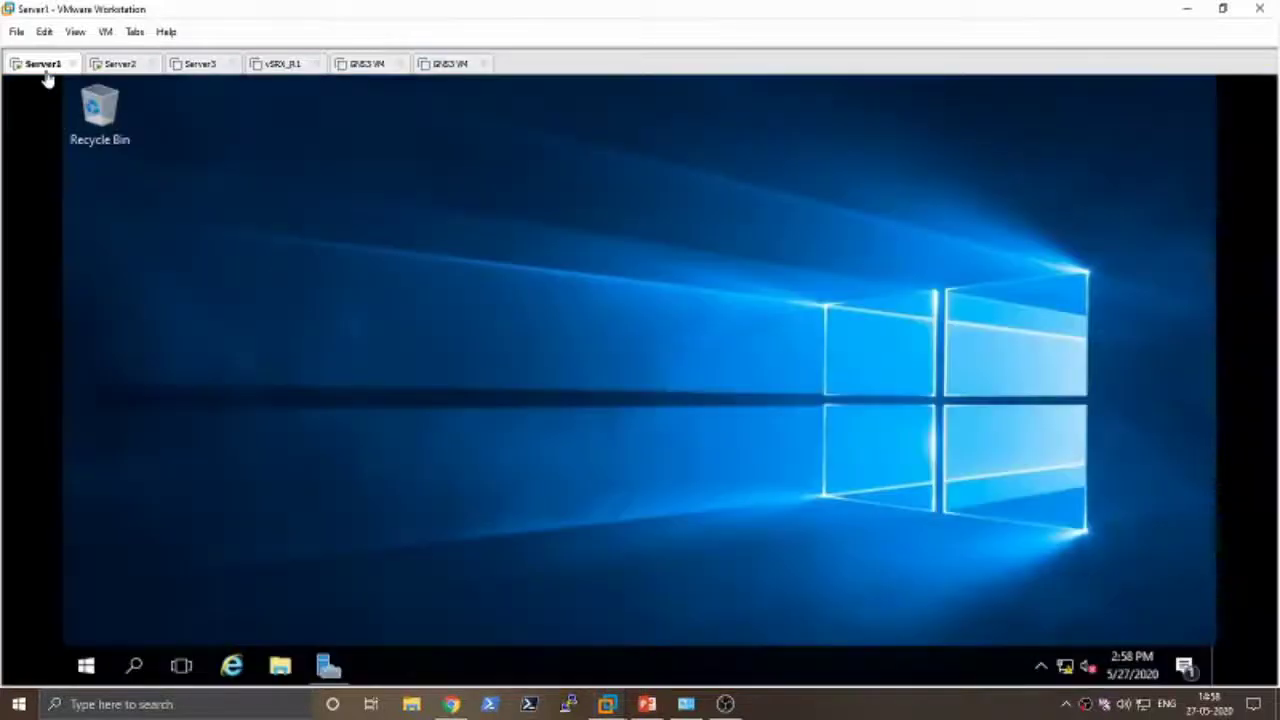
{"action": "left_click", "coordinate": [328, 666]}
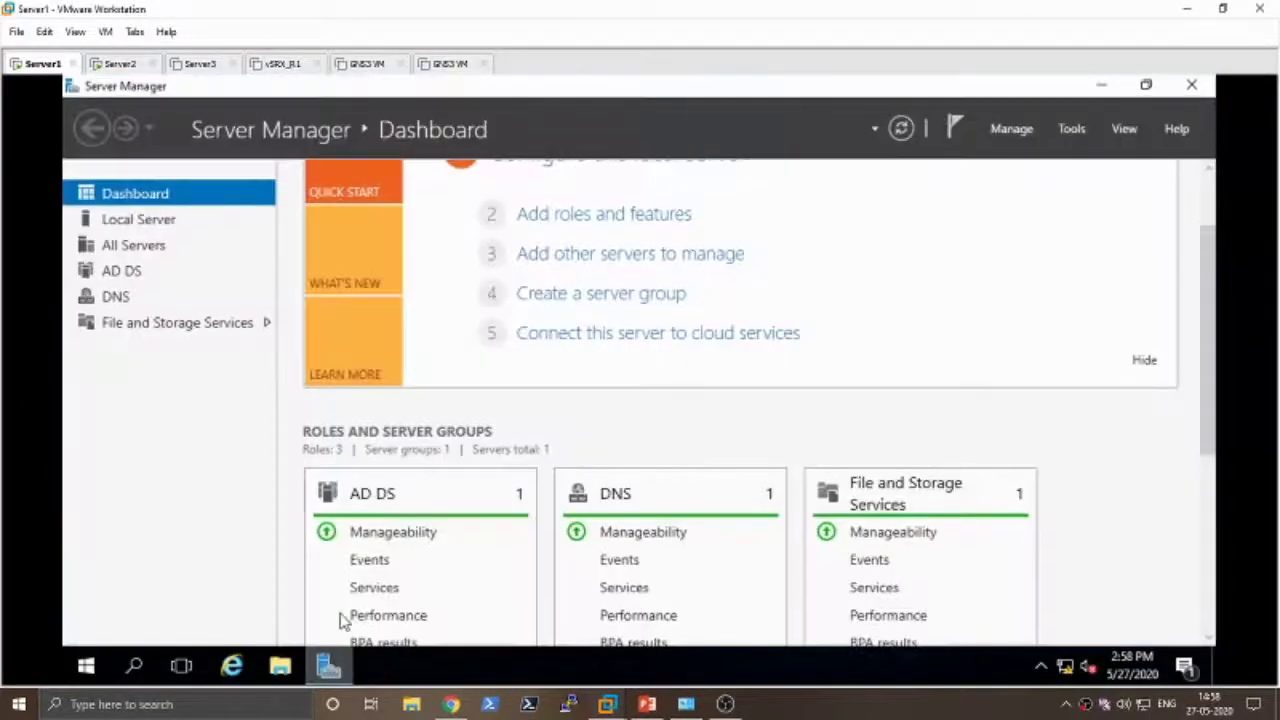
{"action": "left_click", "coordinate": [1072, 130]}
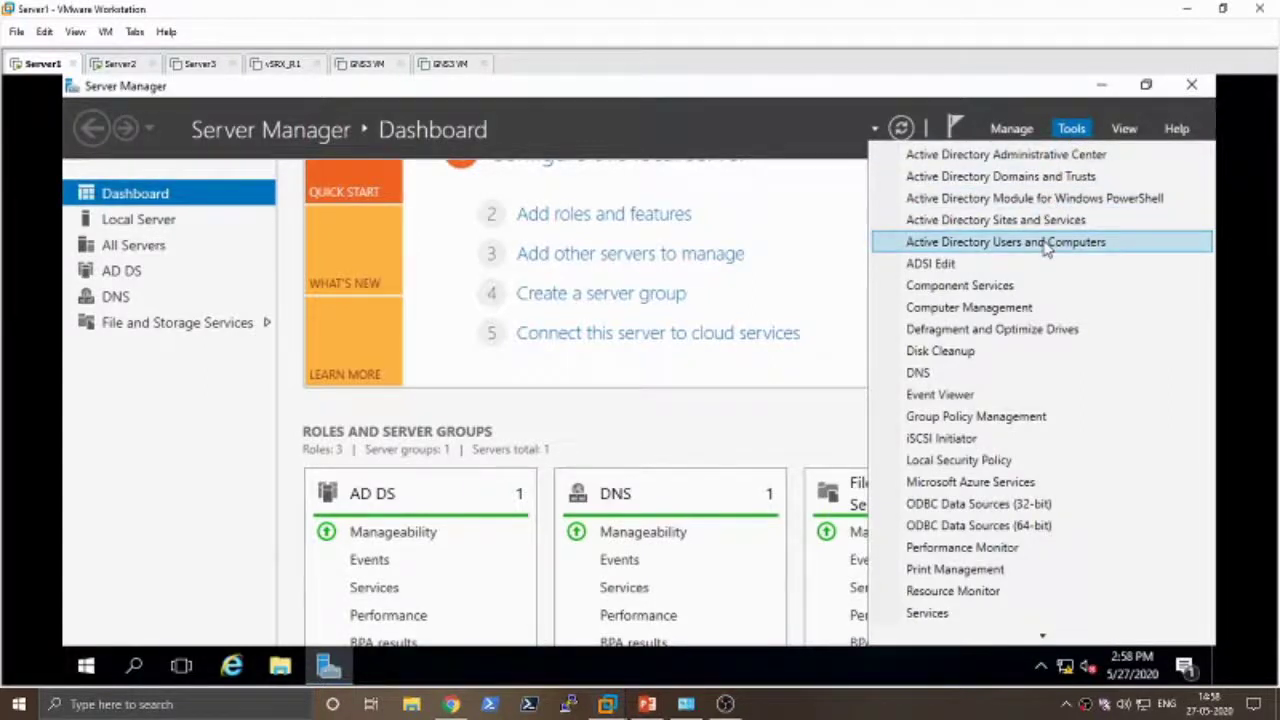
{"action": "left_click", "coordinate": [809, 217]}
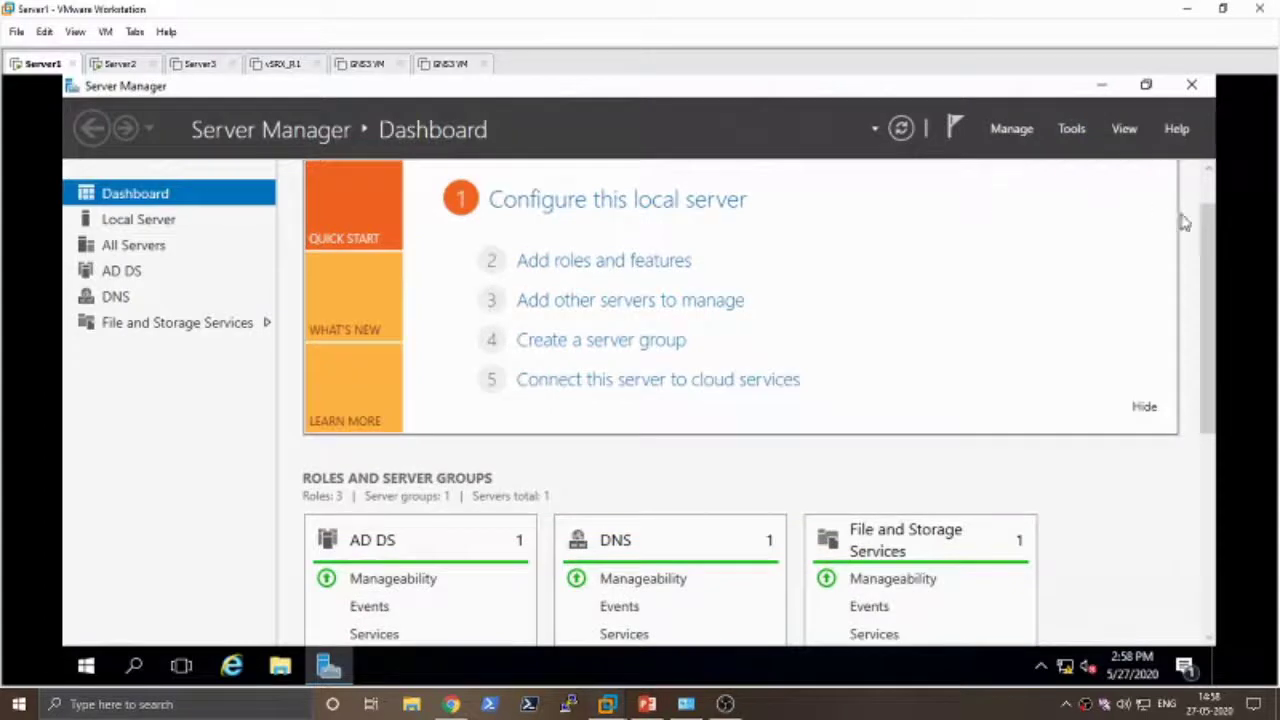
{"action": "scroll", "coordinate": [1214, 237], "scroll_direction": "up", "scroll_amount": 2}
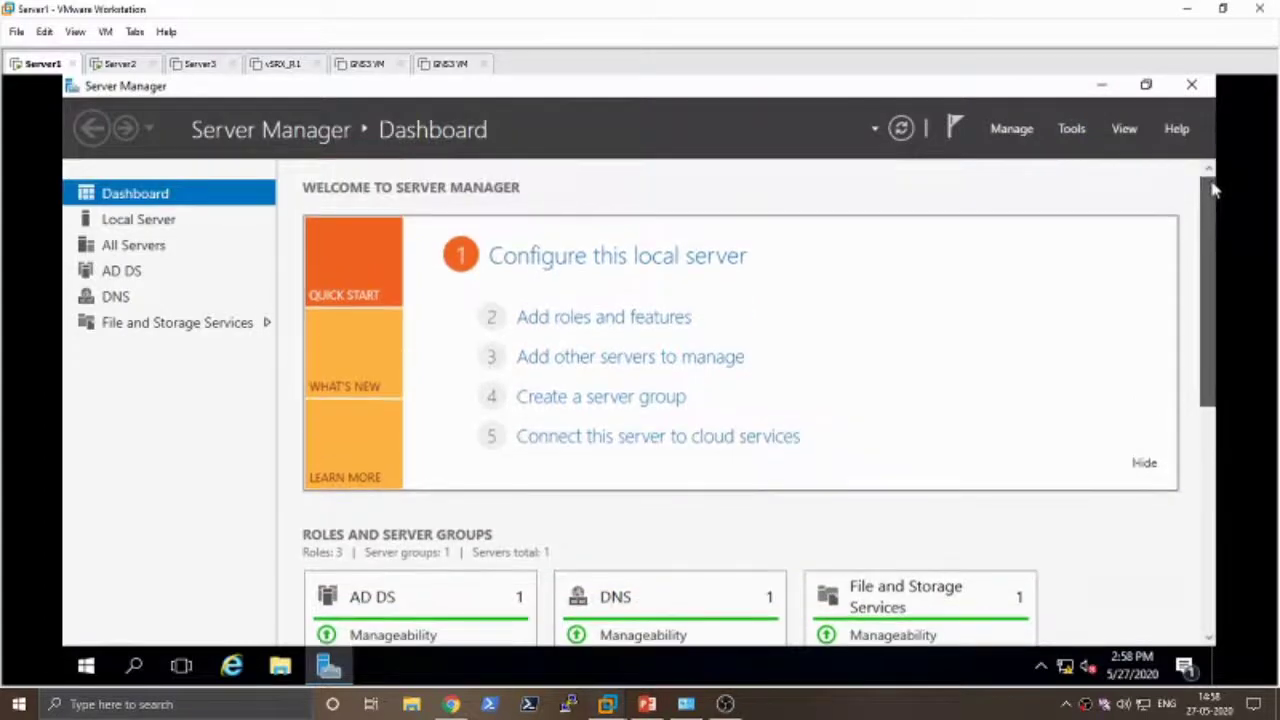
{"action": "left_click", "coordinate": [1068, 131]}
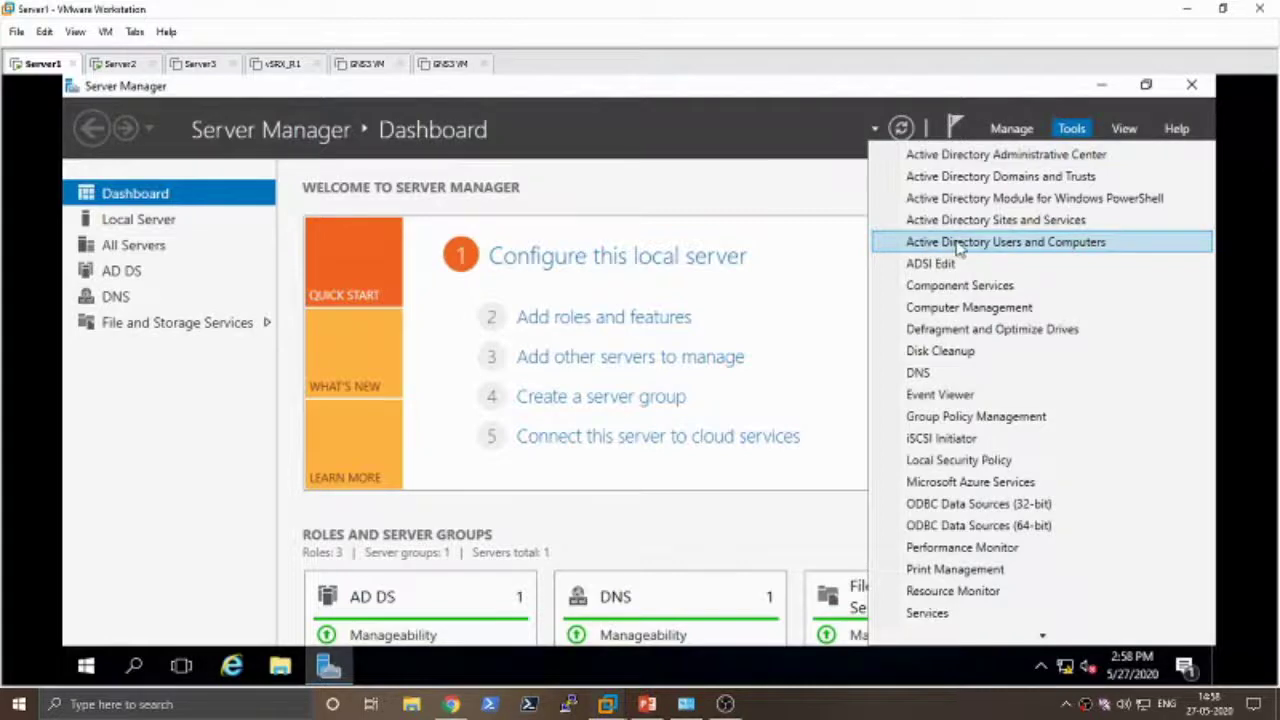
{"action": "left_click", "coordinate": [1063, 250]}
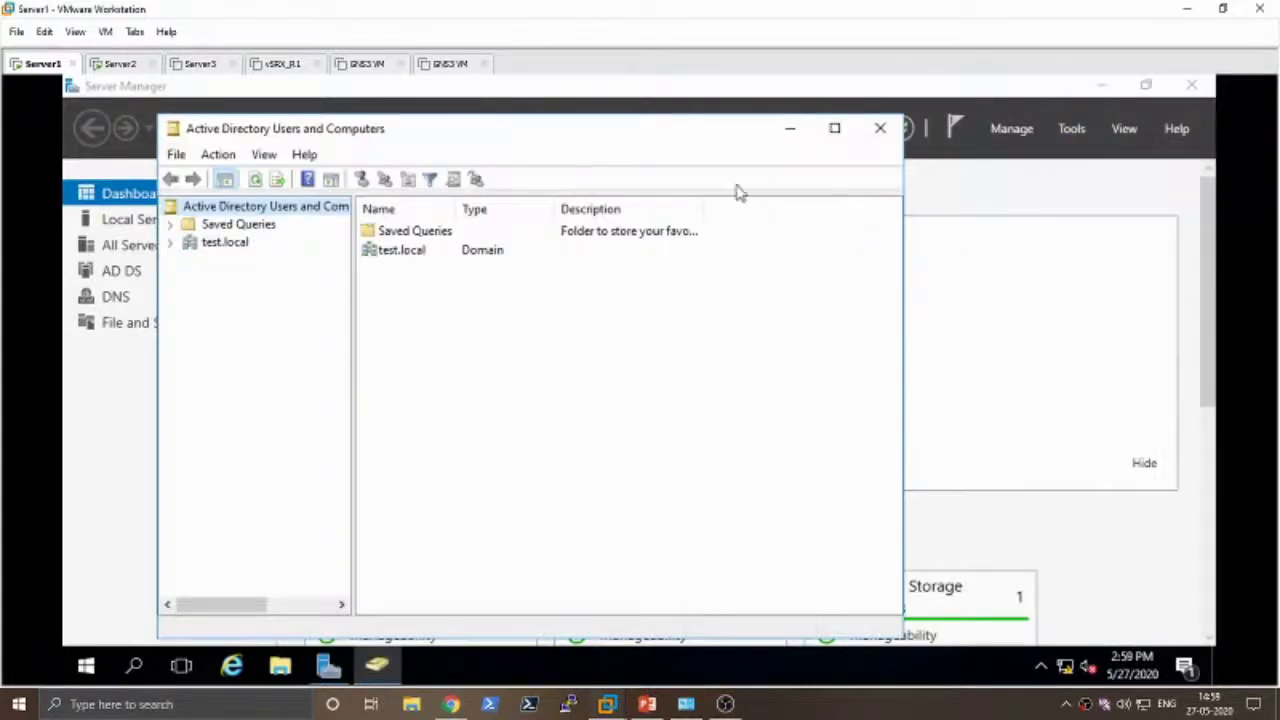
- Maximize ADUC, expand test.local and browse the Builtin groups, selecting Administrators
{"action": "left_click", "coordinate": [834, 130]}
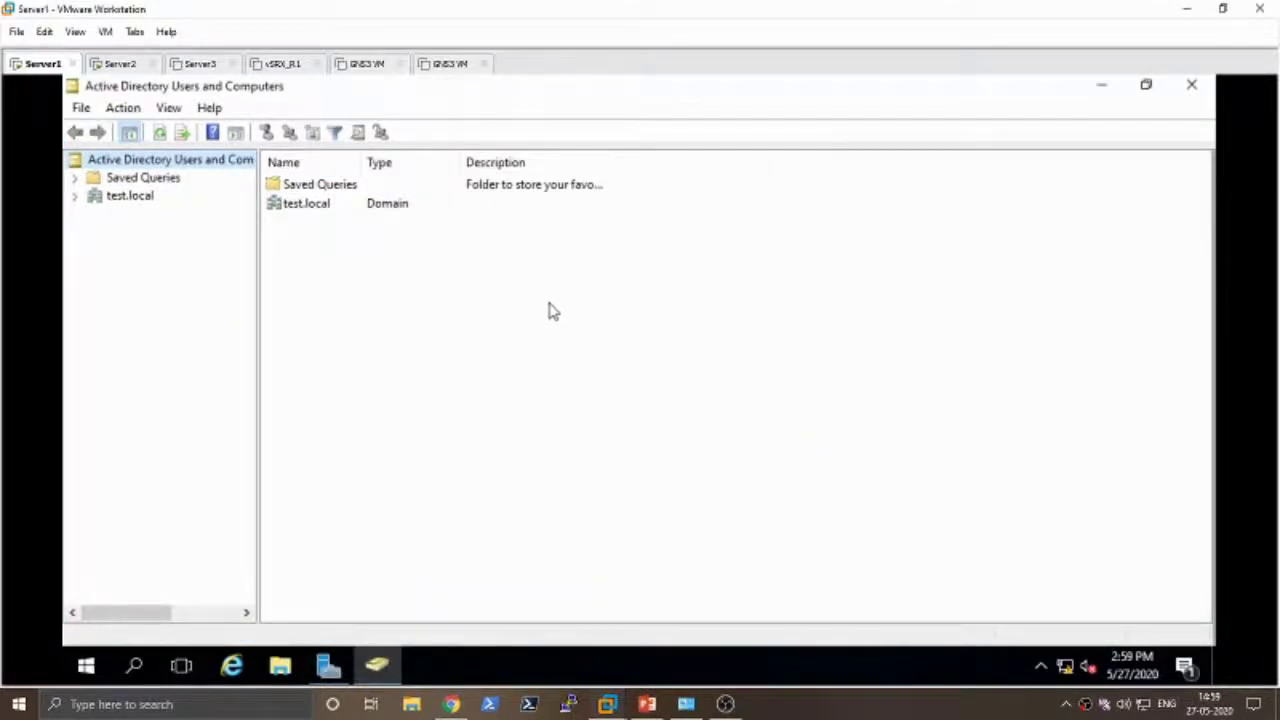
{"action": "left_click", "coordinate": [75, 197]}
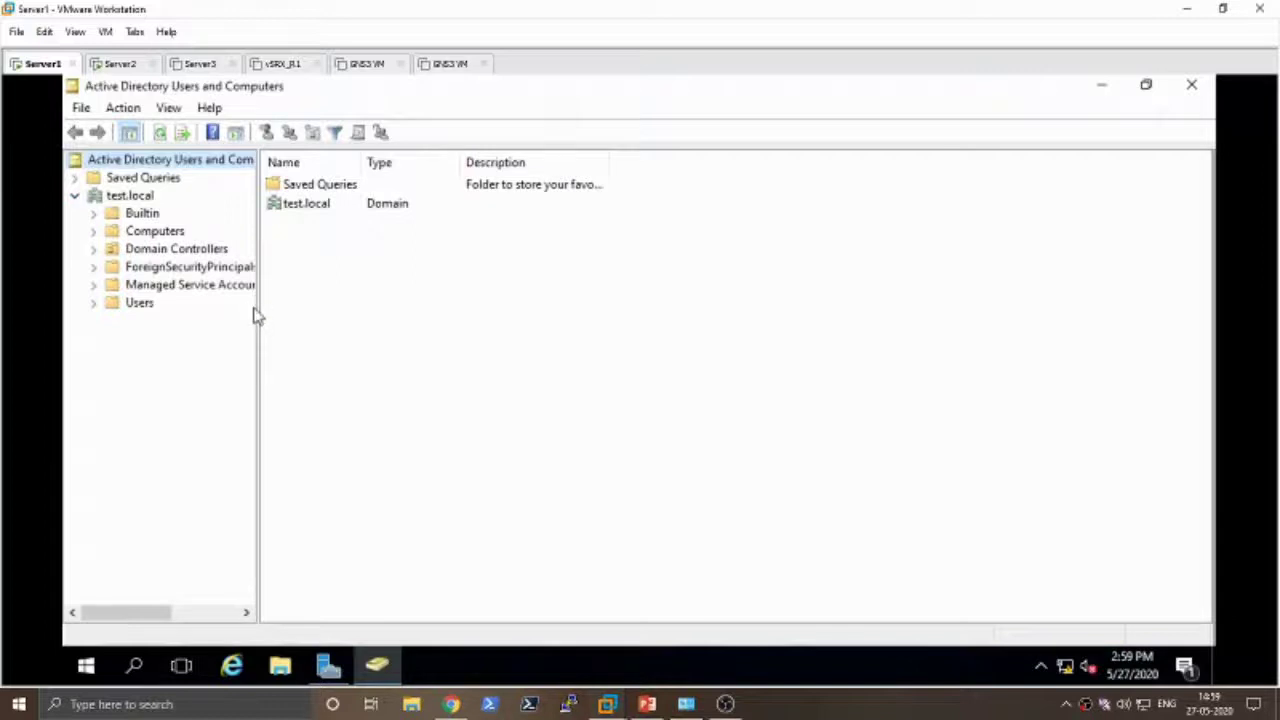
{"action": "left_click_drag", "start_coordinate": [257, 306], "coordinate": [344, 319]}
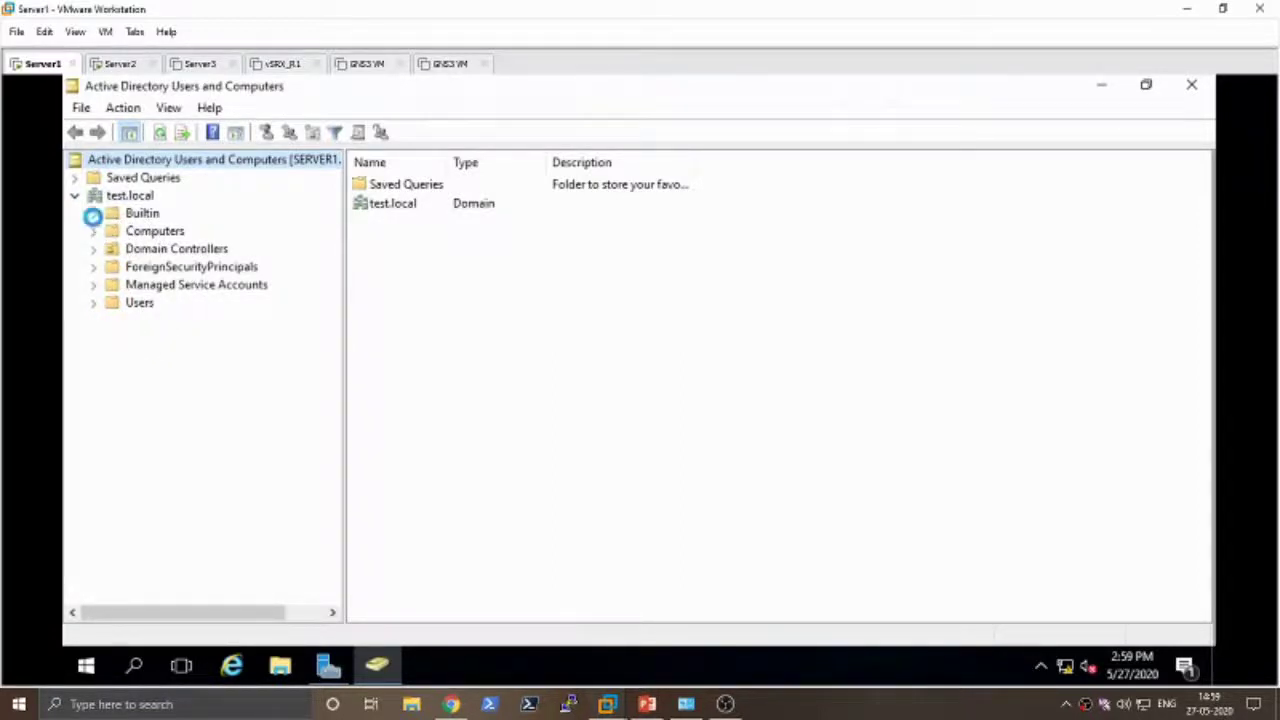
{"action": "left_click", "coordinate": [138, 216]}
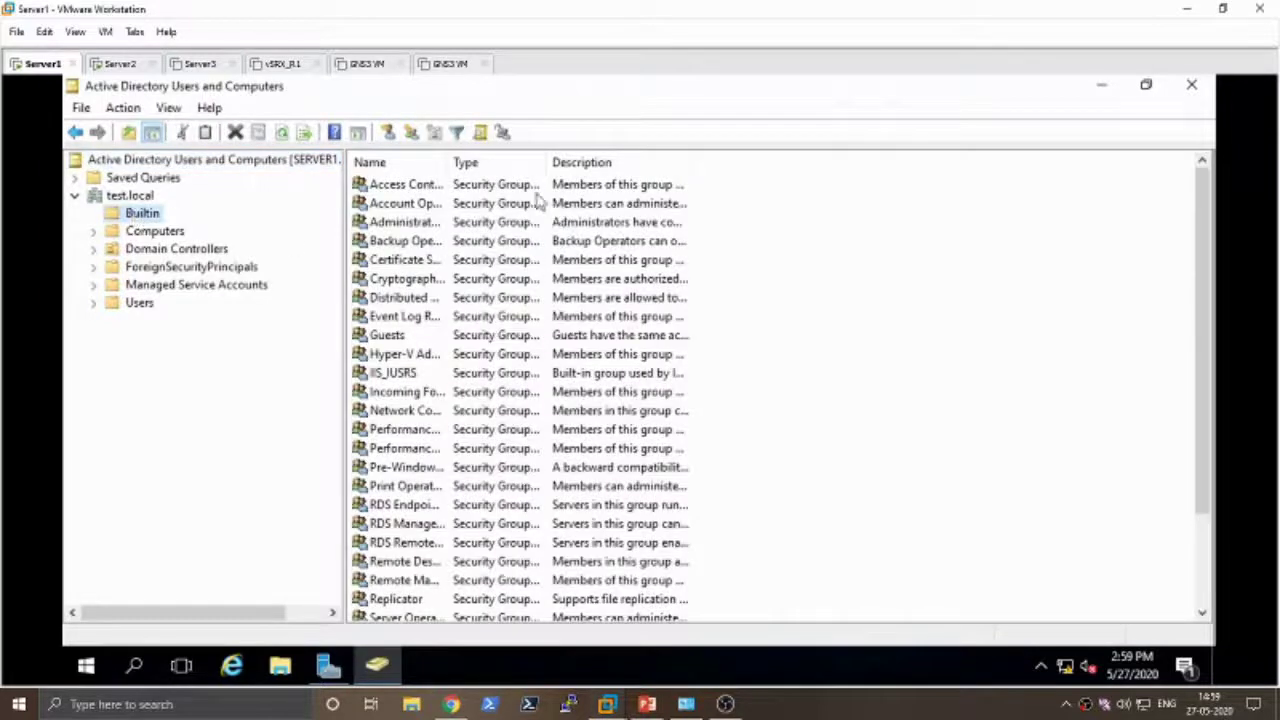
{"action": "left_click_drag", "start_coordinate": [446, 162], "coordinate": [645, 162]}
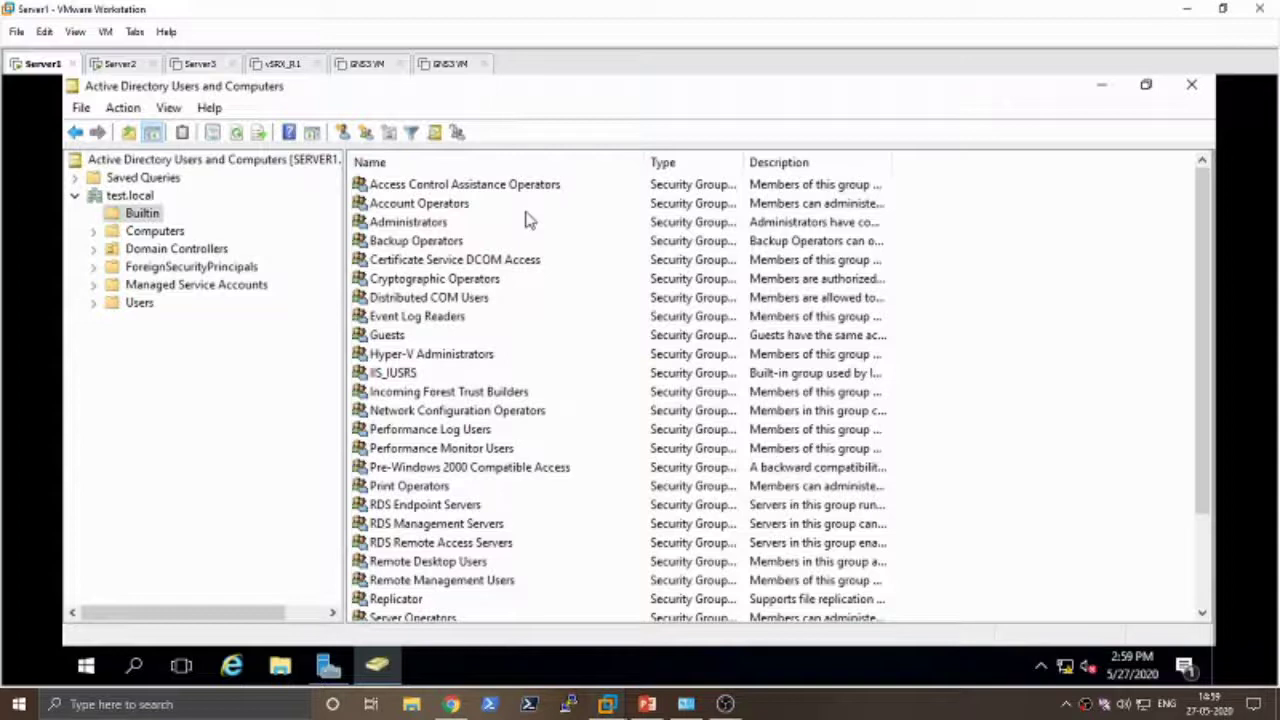
{"action": "scroll", "coordinate": [513, 305], "scroll_direction": "down", "scroll_amount": 2}
{"action": "scroll", "coordinate": [513, 305], "scroll_direction": "up", "scroll_amount": 2}
{"action": "left_click", "coordinate": [408, 226]}
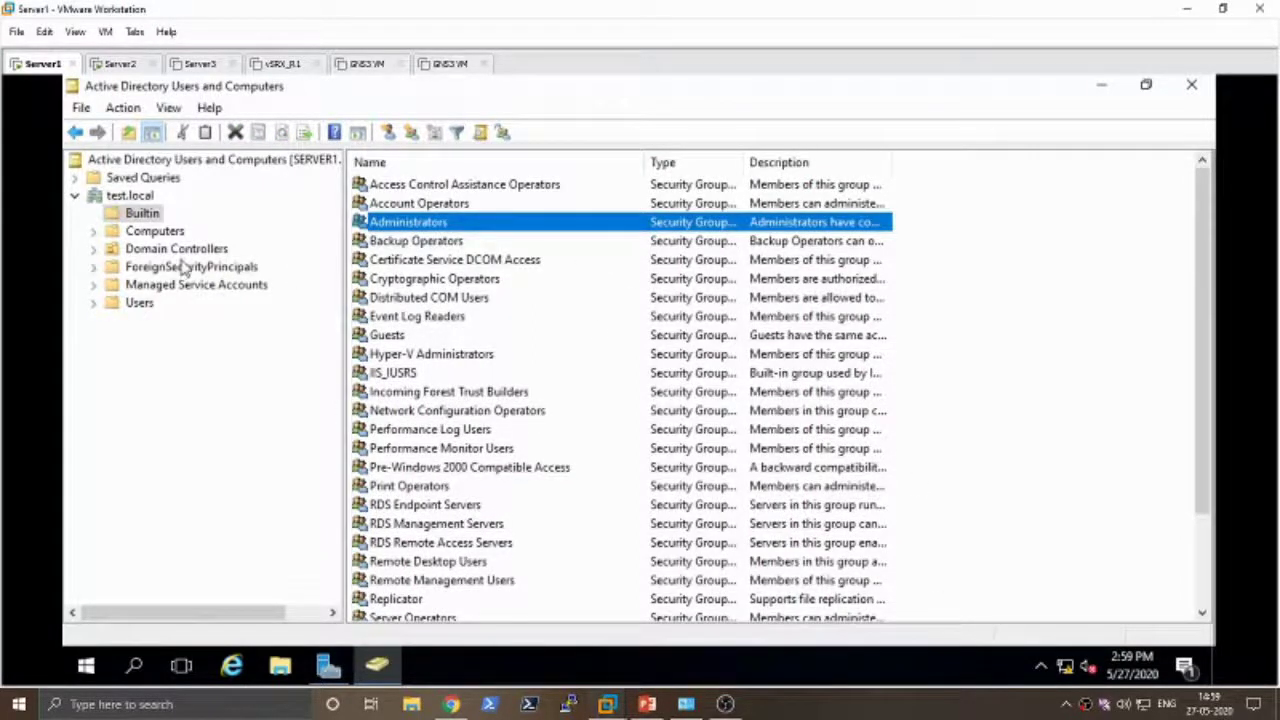
- Check the Computers container for SERVER2, then open Domain Controllers
{"action": "left_click", "coordinate": [155, 231]}
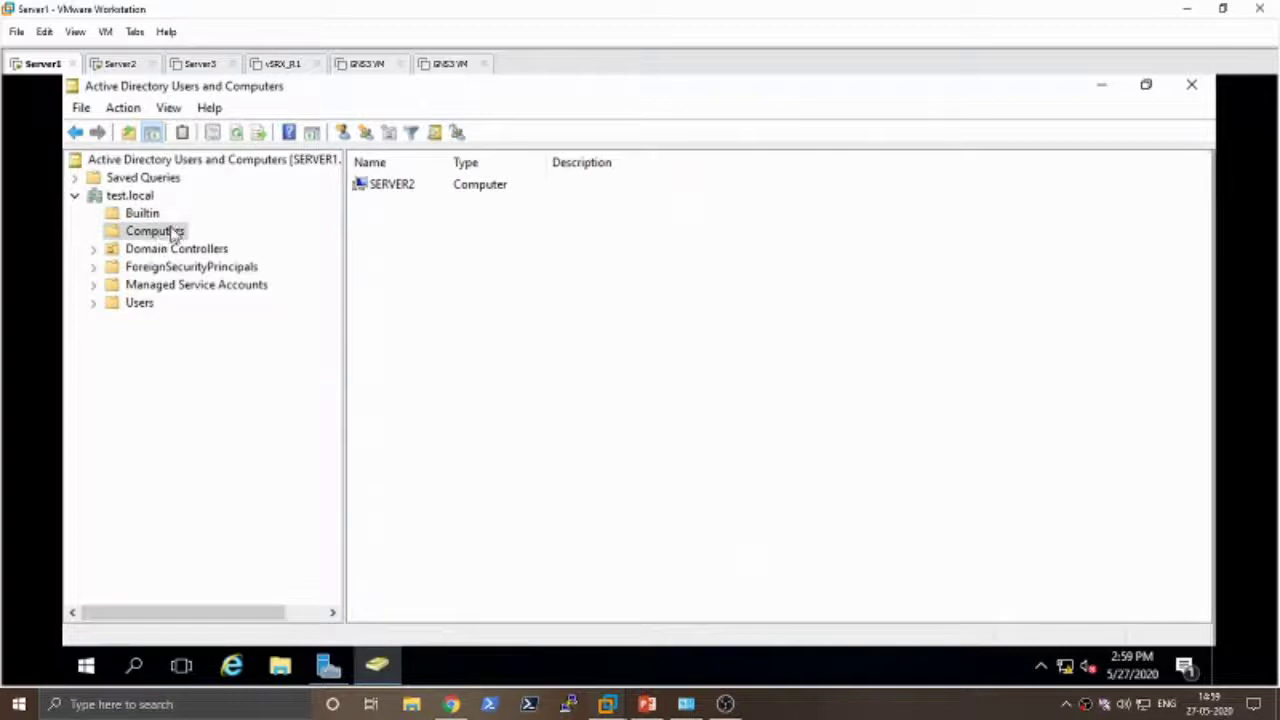
{"action": "left_click_drag", "start_coordinate": [448, 162], "coordinate": [527, 161]}
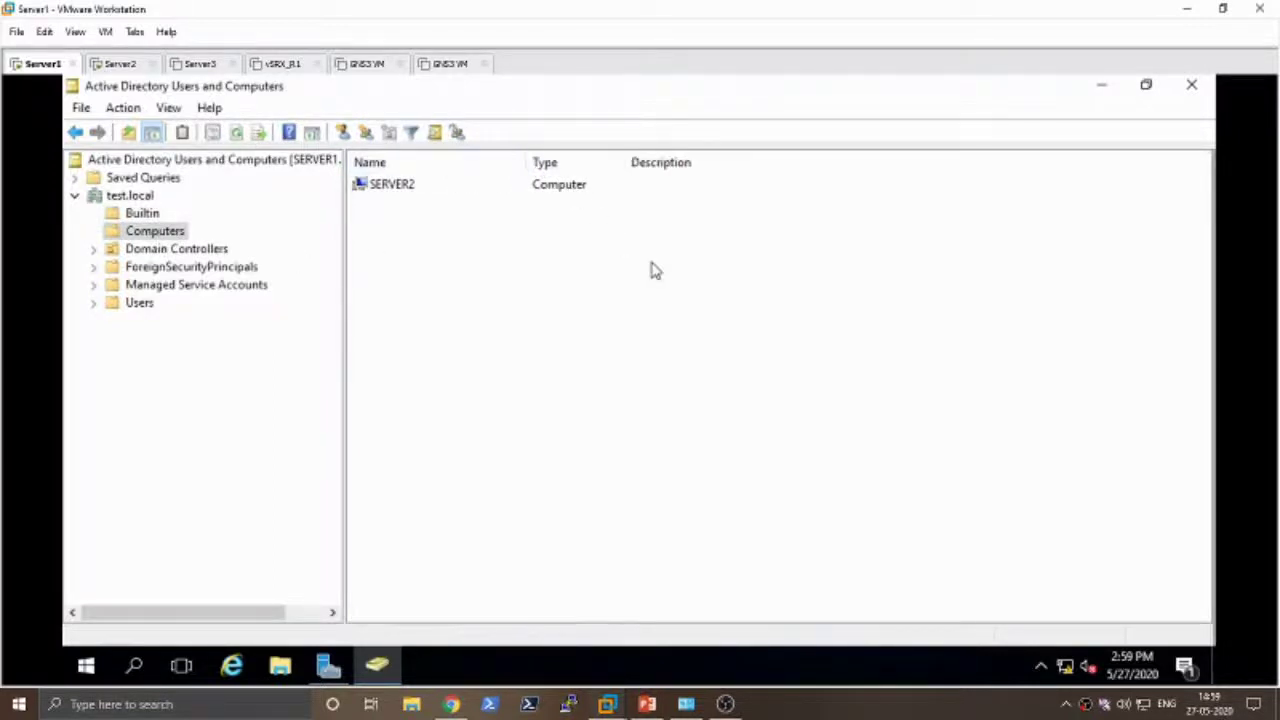
{"action": "left_click", "coordinate": [407, 198]}
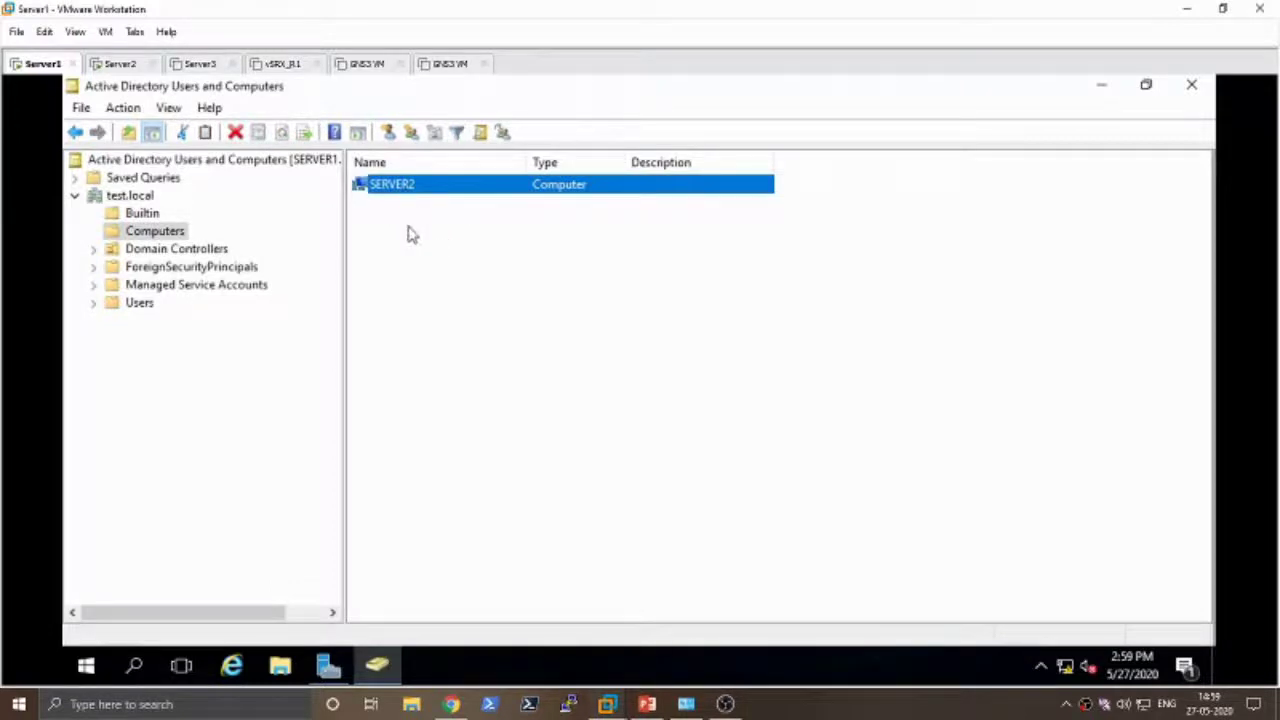
{"action": "left_click", "coordinate": [412, 235]}
{"action": "left_click", "coordinate": [92, 312]}
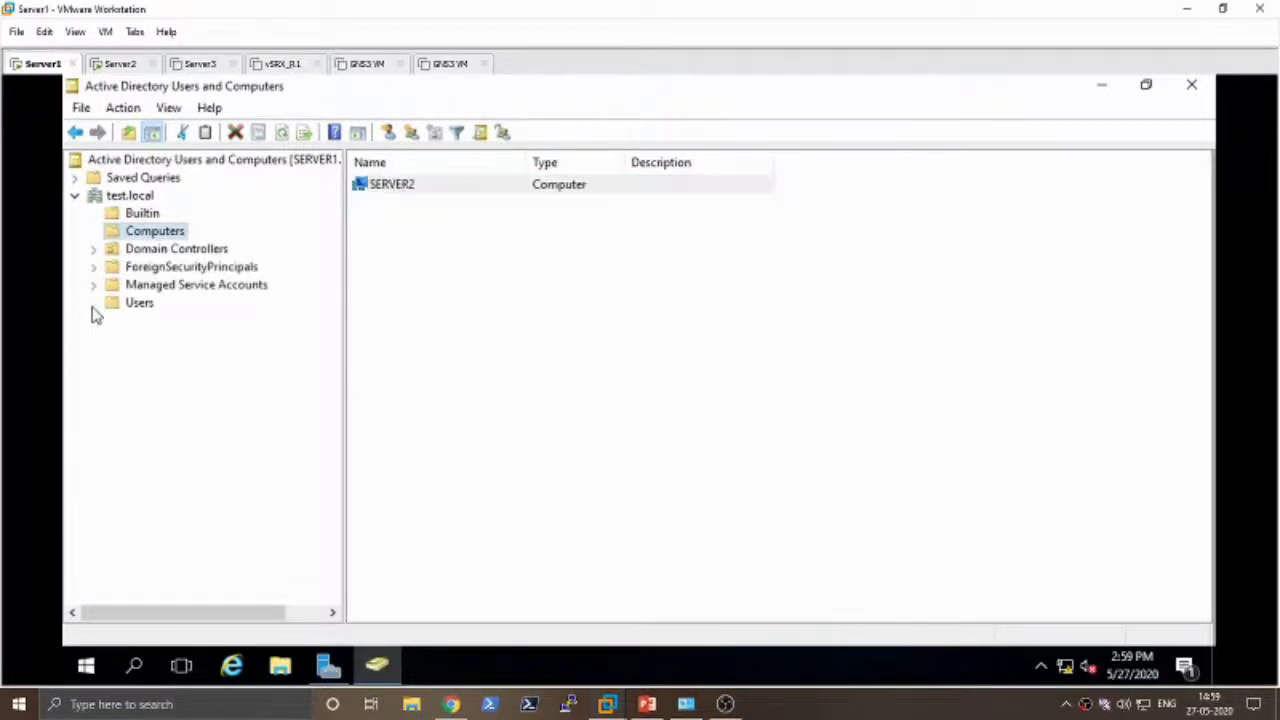
{"action": "left_click", "coordinate": [184, 250]}
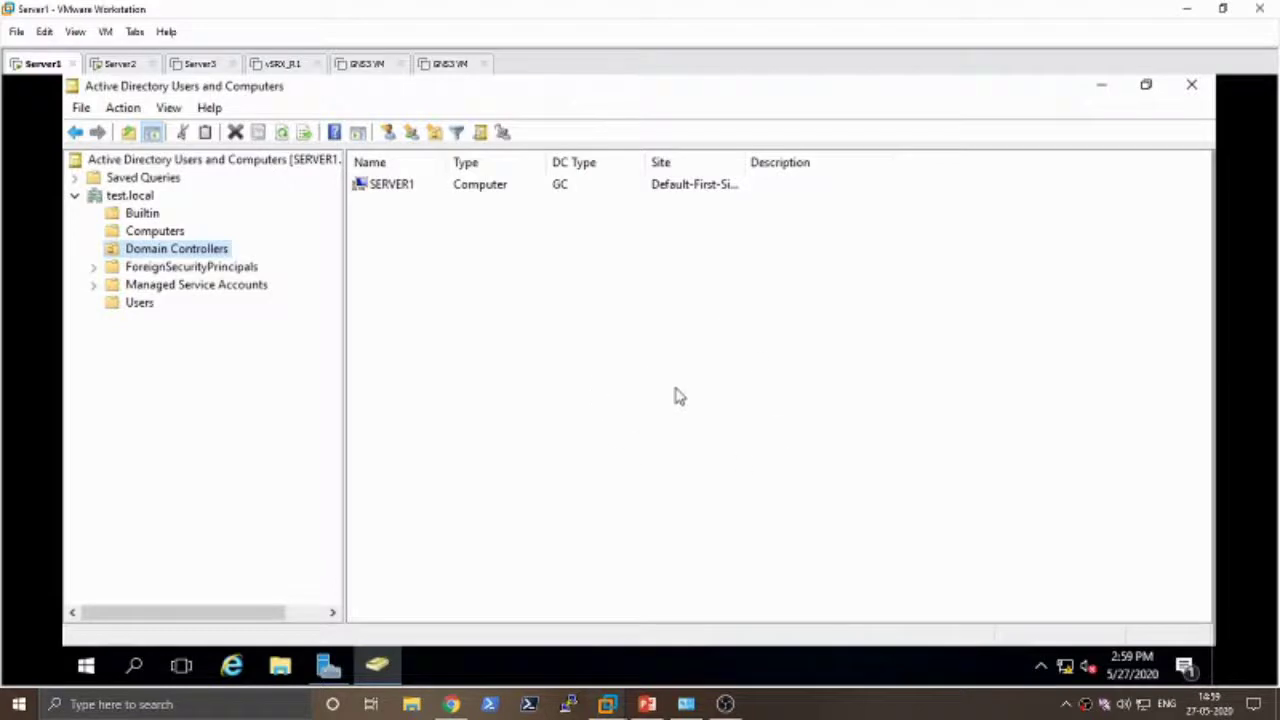
- Select SERVER1 among Domain Controllers, then browse Users, selecting Domain Admins and Domain Users
{"action": "left_click_drag", "start_coordinate": [446, 163], "coordinate": [478, 163]}
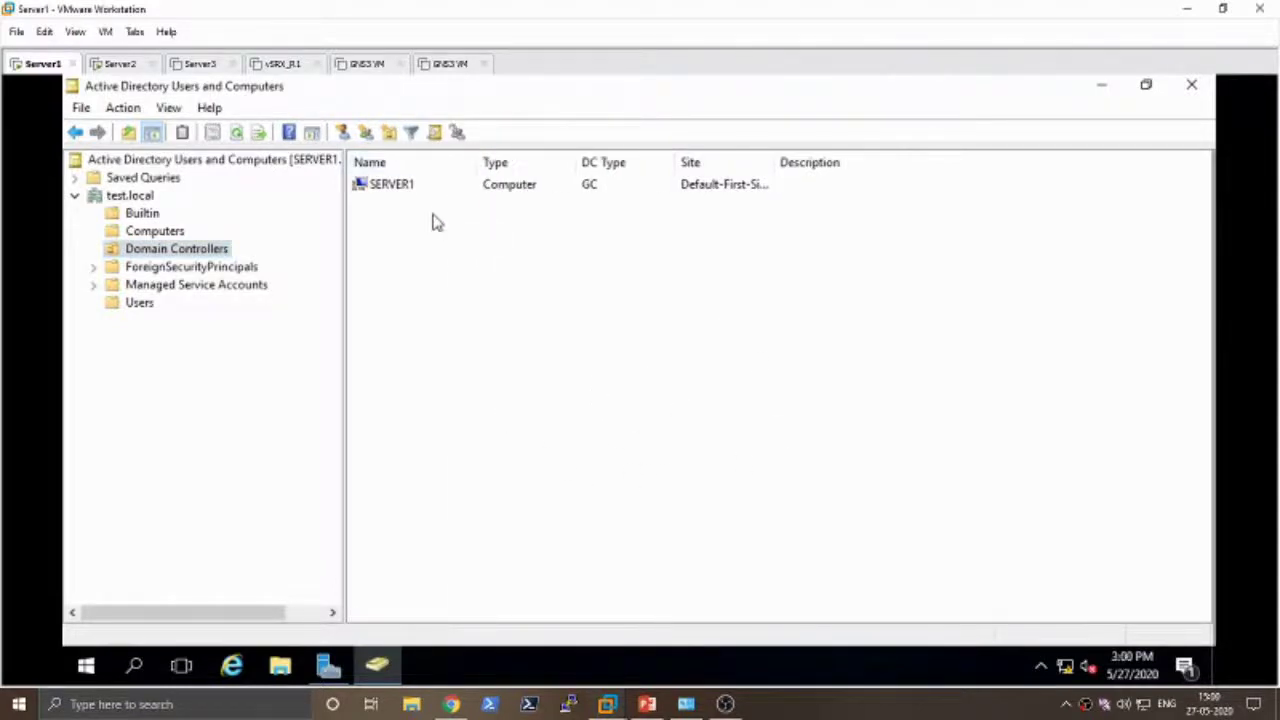
{"action": "left_click", "coordinate": [390, 188]}
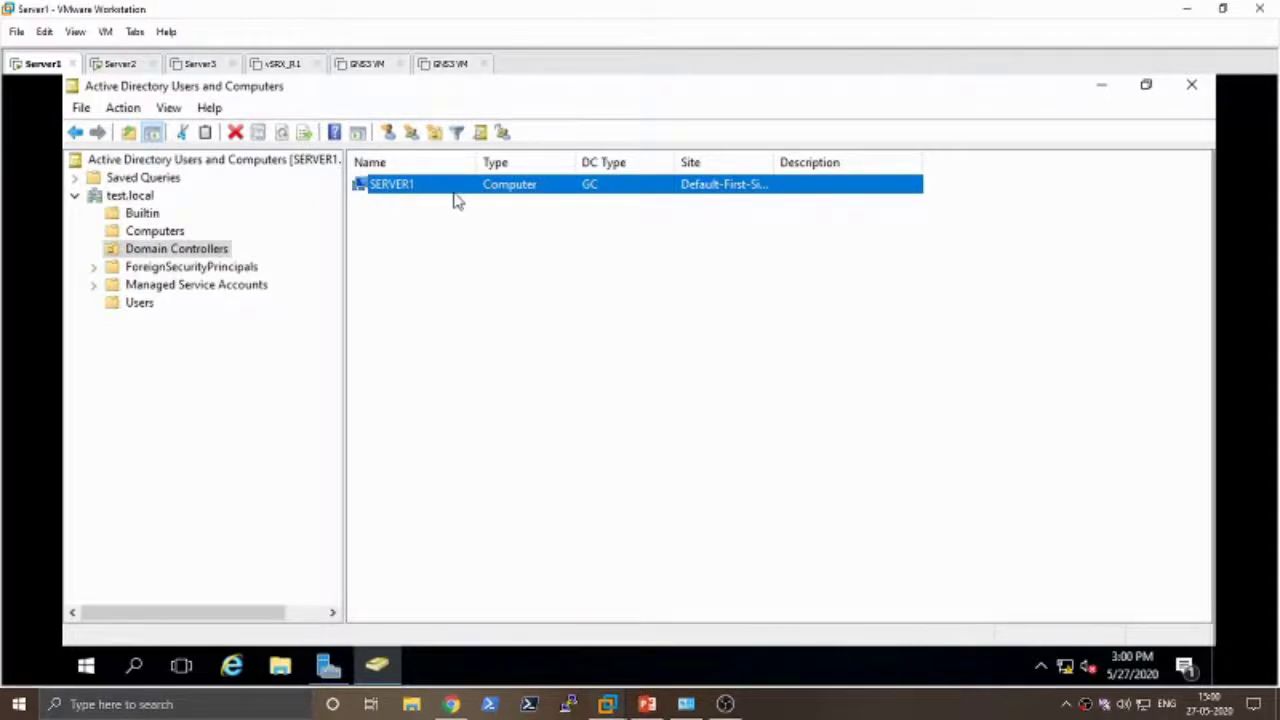
{"action": "left_click", "coordinate": [140, 303]}
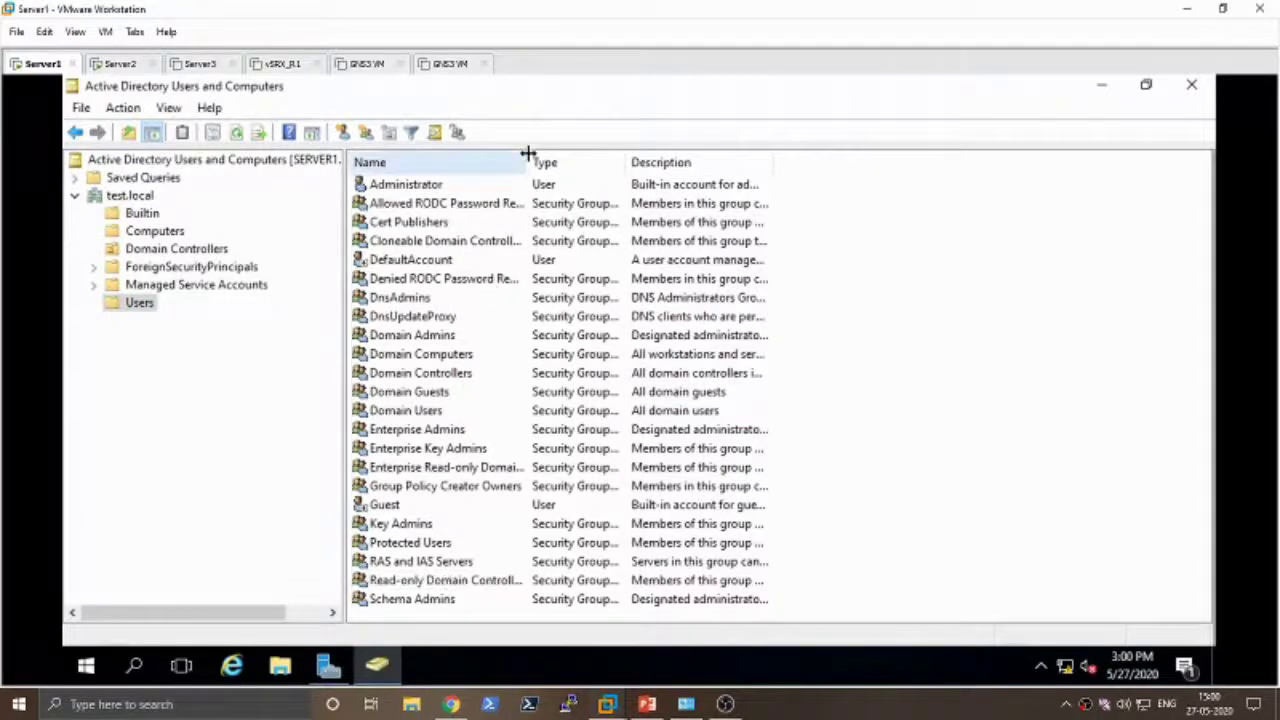
{"action": "left_click_drag", "start_coordinate": [528, 160], "coordinate": [598, 158]}
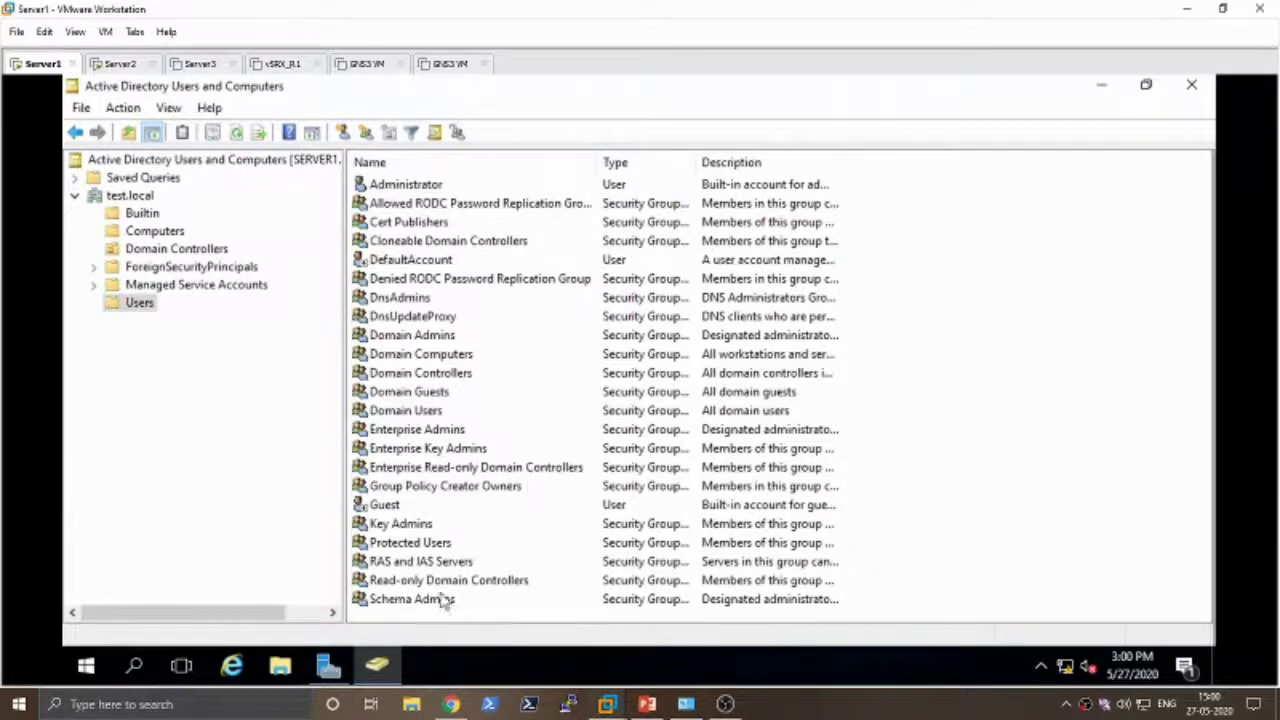
{"action": "left_click", "coordinate": [412, 340]}
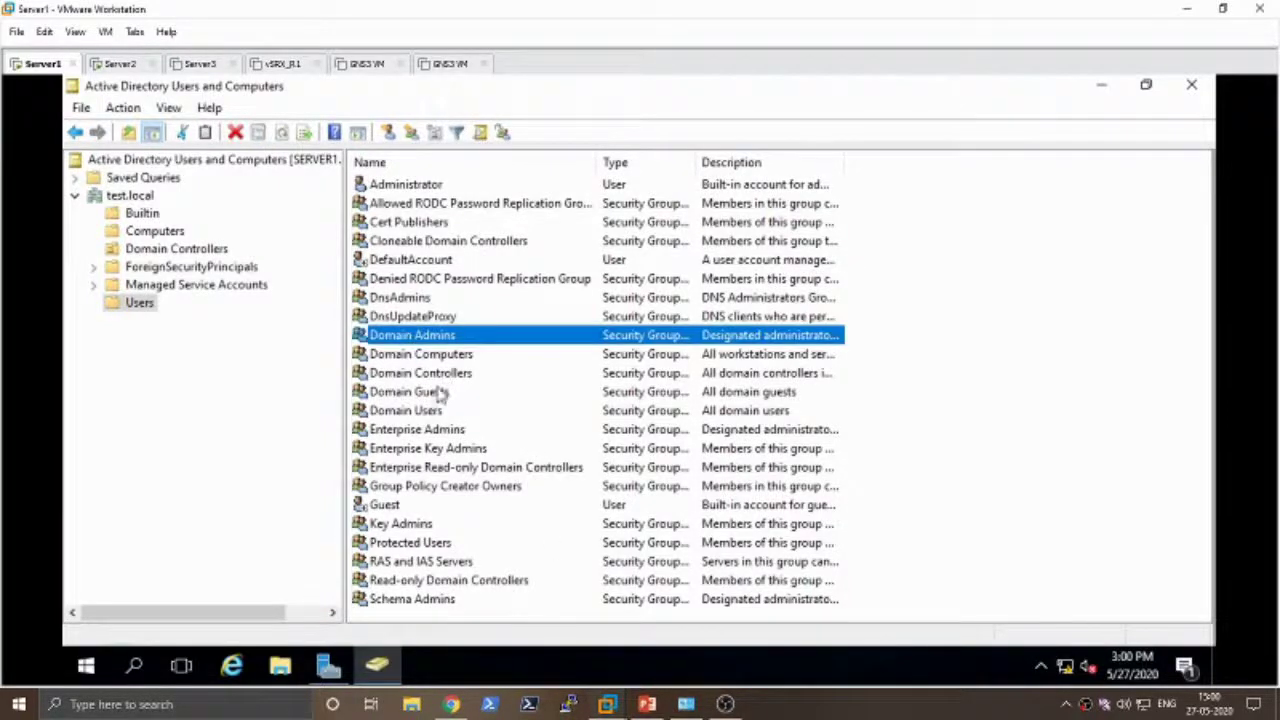
{"action": "left_click", "coordinate": [424, 410]}
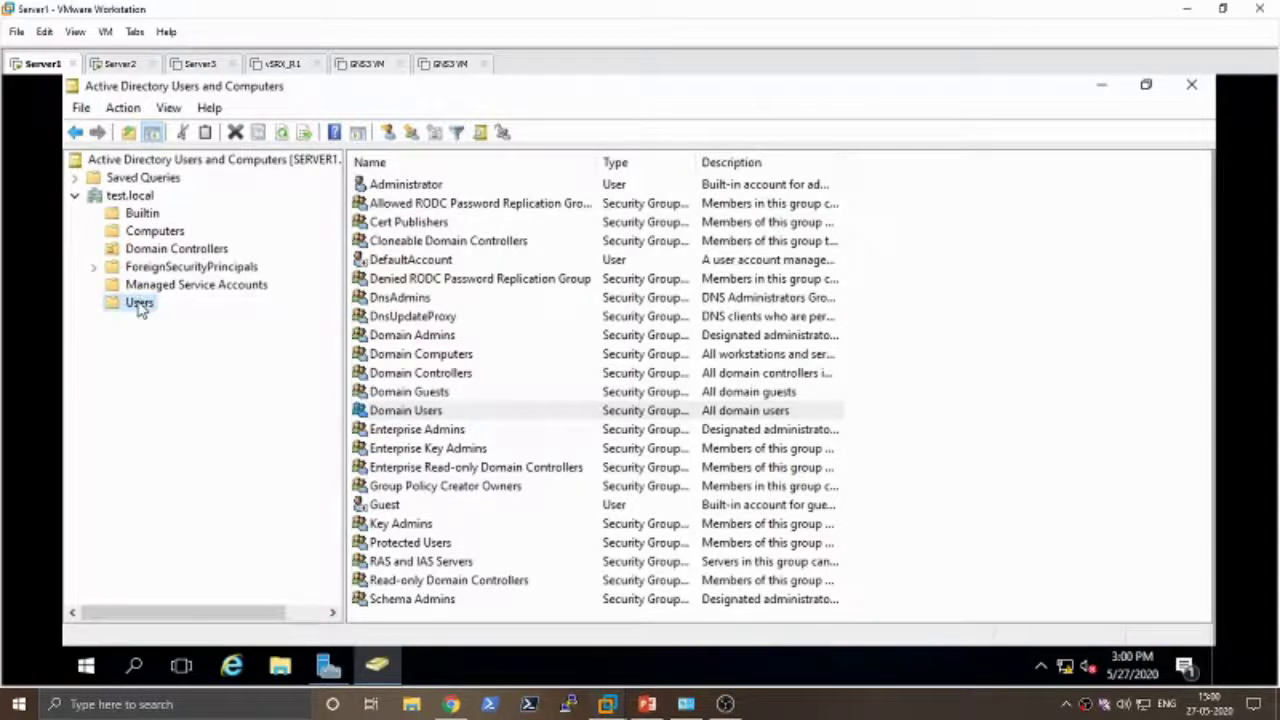
- Open the Users container's context menu without creating anything, then return to the test.local root
{"action": "right_click", "coordinate": [140, 306]}
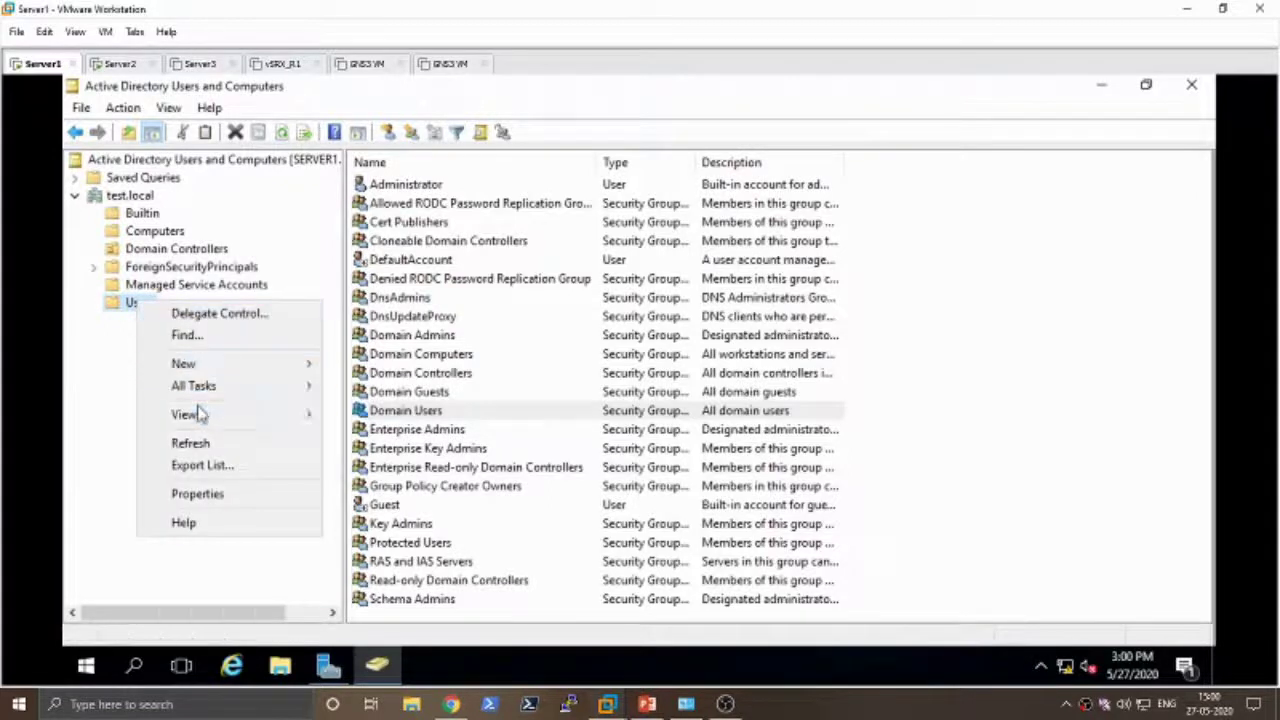
{"action": "mouse_move", "coordinate": [197, 414]}
{"action": "mouse_move", "coordinate": [213, 368]}
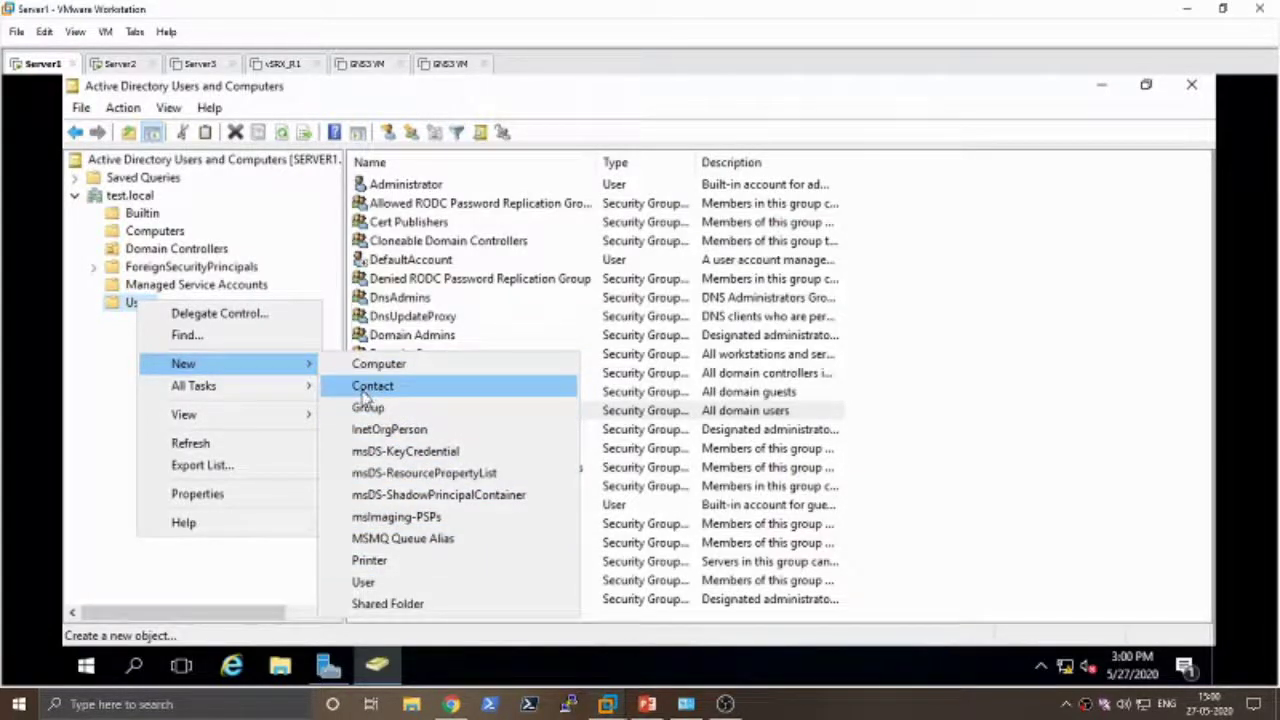
{"action": "left_click", "coordinate": [80, 402]}
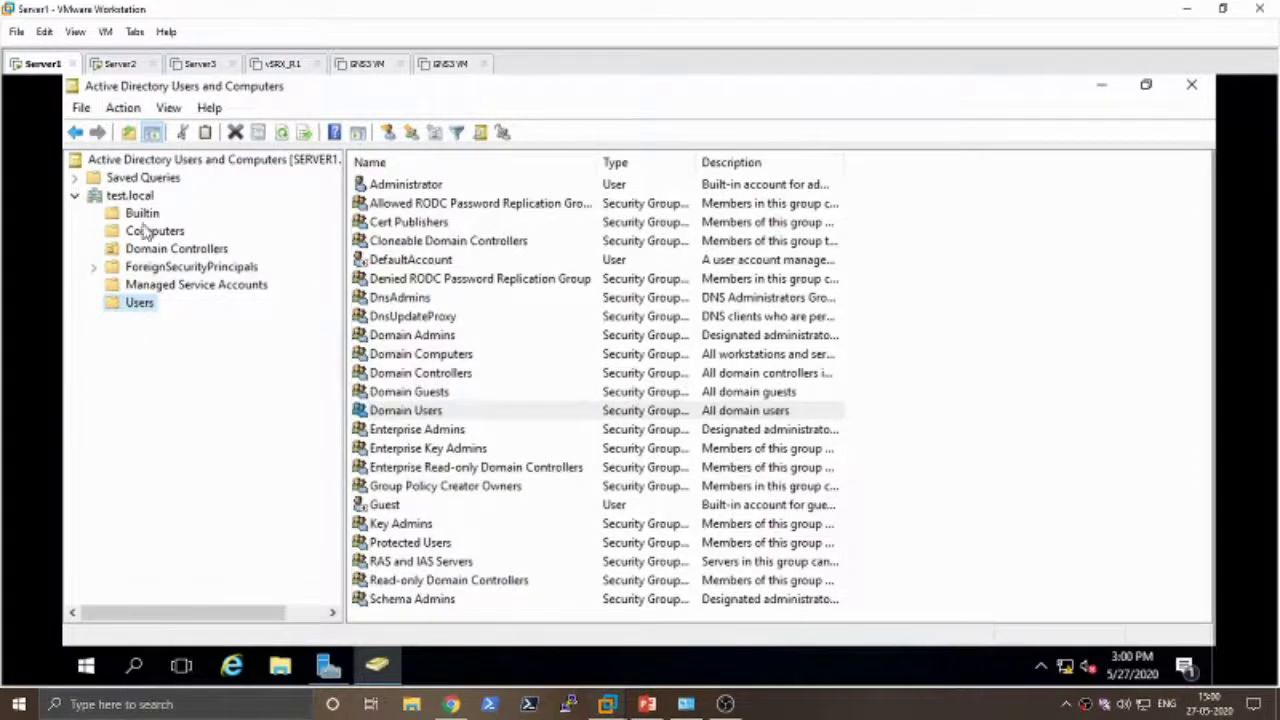
{"action": "left_click", "coordinate": [135, 196]}
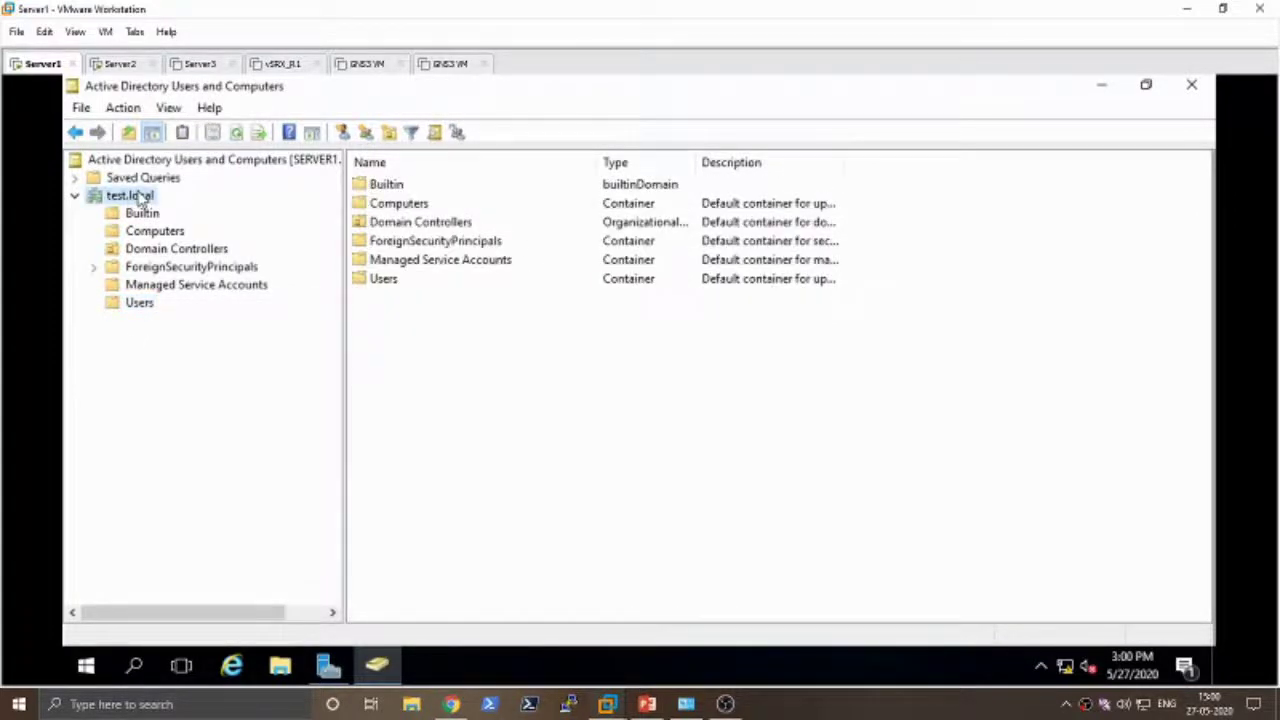
- Create organizational unit 'TEST USERS' under test.local via New > Organizational Unit
{"action": "right_click", "coordinate": [141, 198]}
{"action": "mouse_move", "coordinate": [206, 346]}
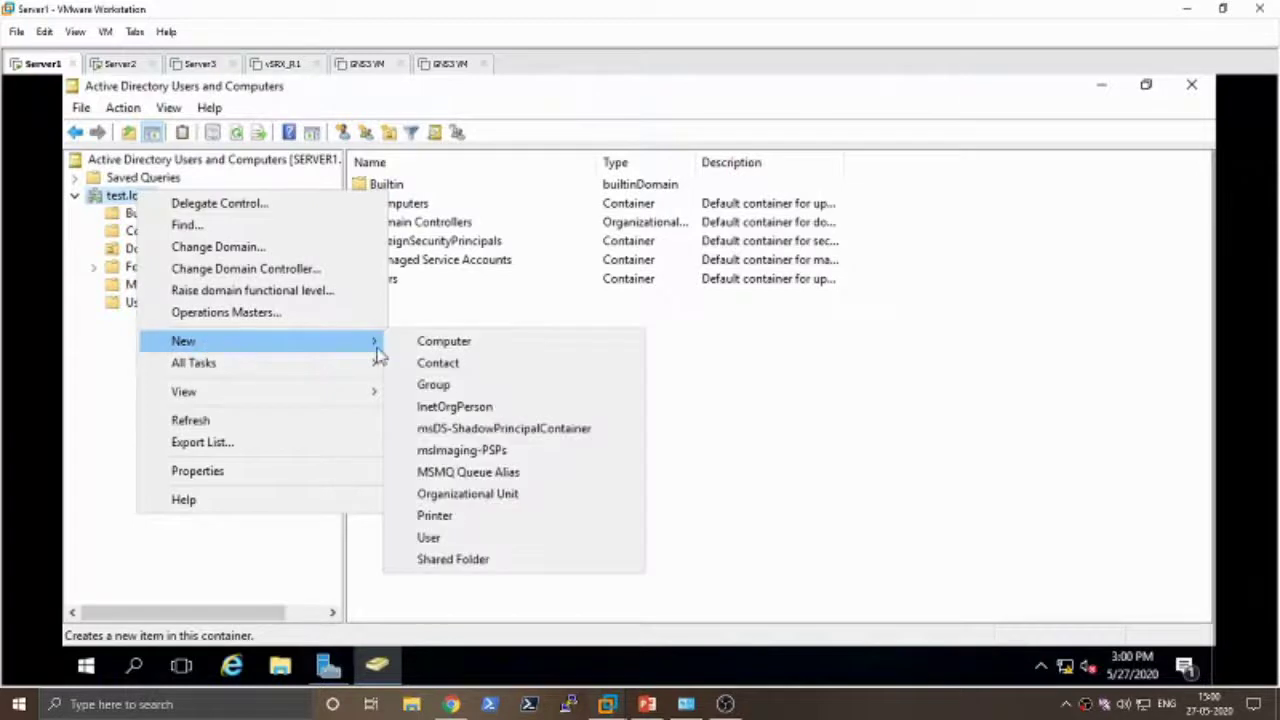
{"action": "left_click", "coordinate": [460, 494]}
{"action": "left_click_drag", "start_coordinate": [303, 101], "coordinate": [380, 164]}
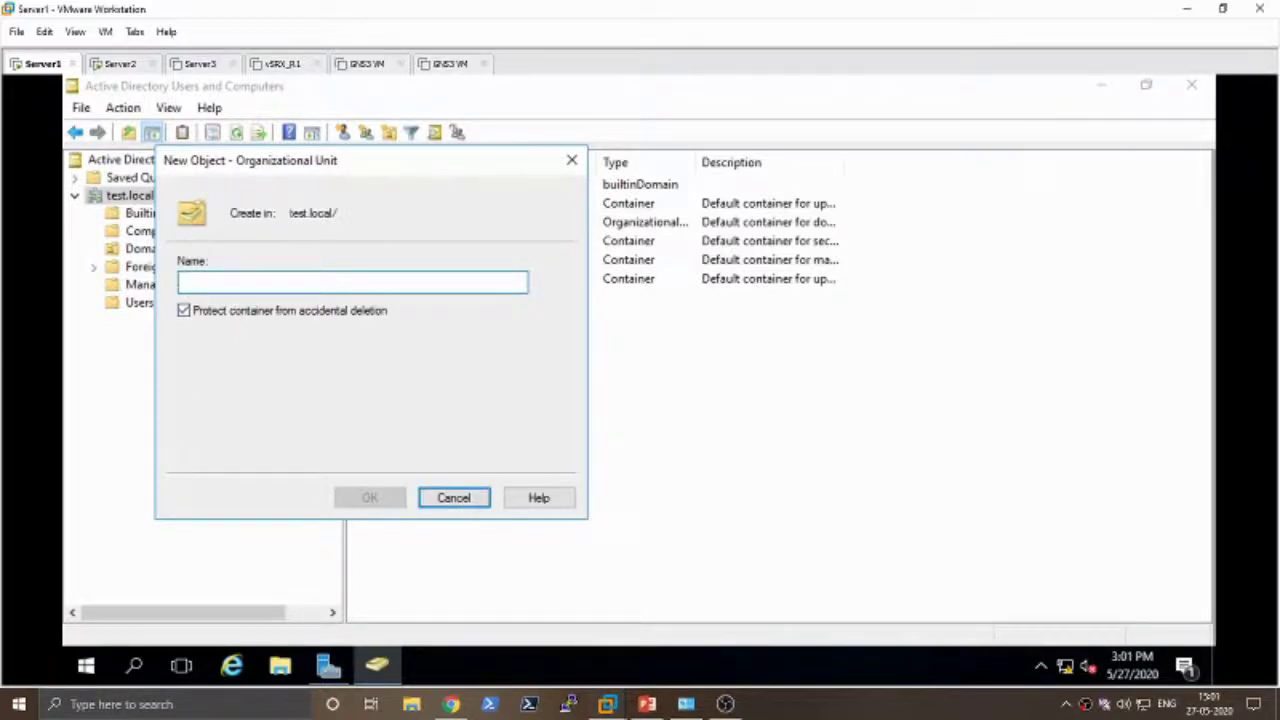
{"action": "type", "text": "TEs"}
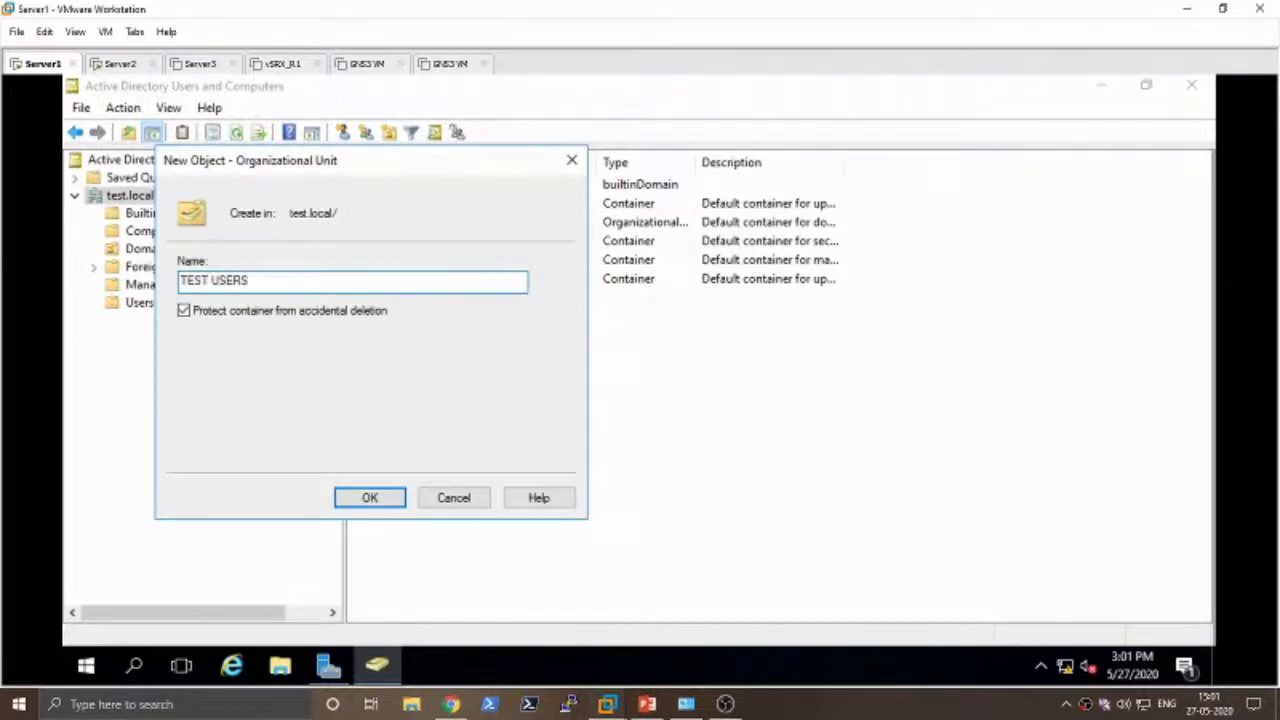
{"action": "left_click", "coordinate": [372, 497]}
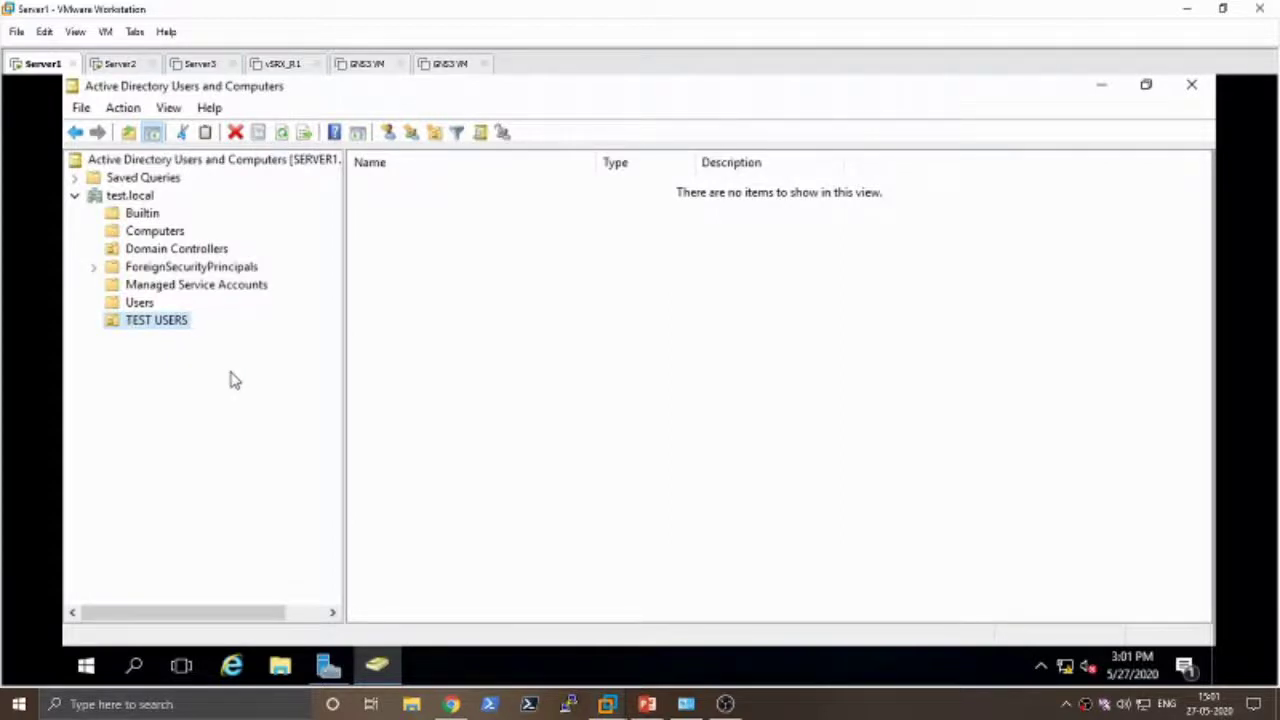
- Launch the New Object - User wizard in the TEST USERS OU and centre its window
{"action": "right_click", "coordinate": [176, 324]}
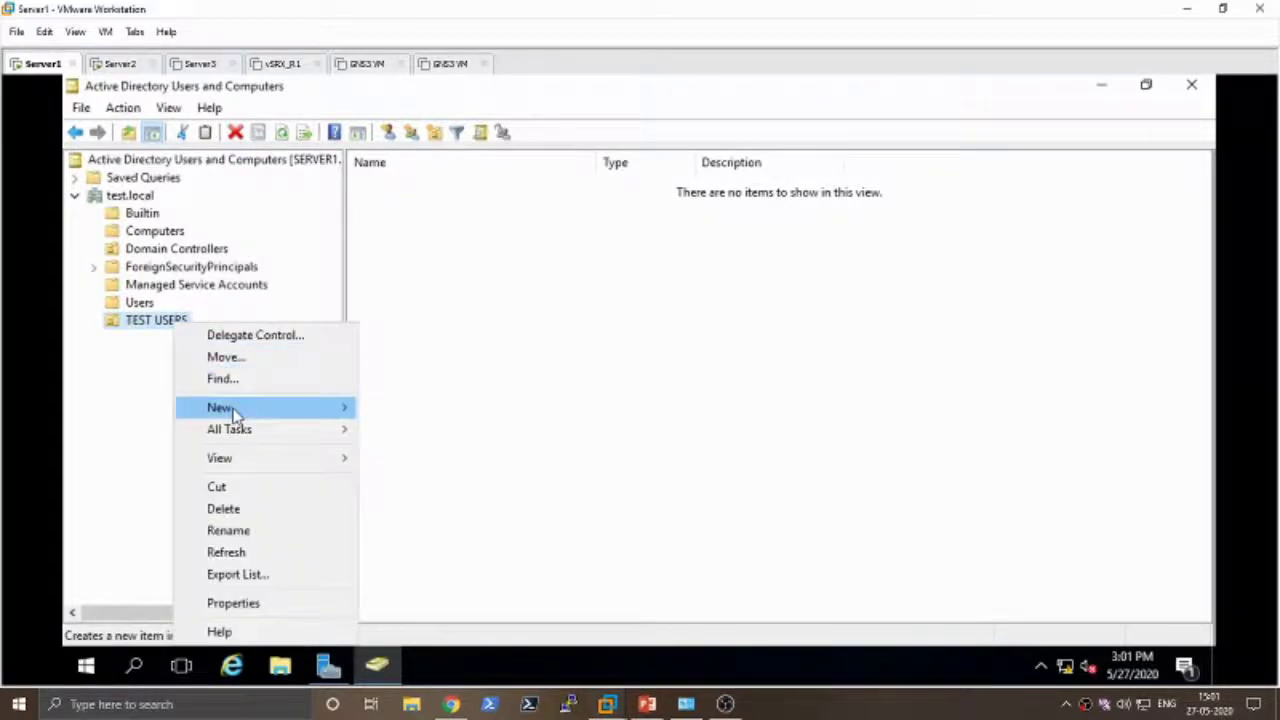
{"action": "mouse_move", "coordinate": [257, 412]}
{"action": "left_click", "coordinate": [441, 603]}
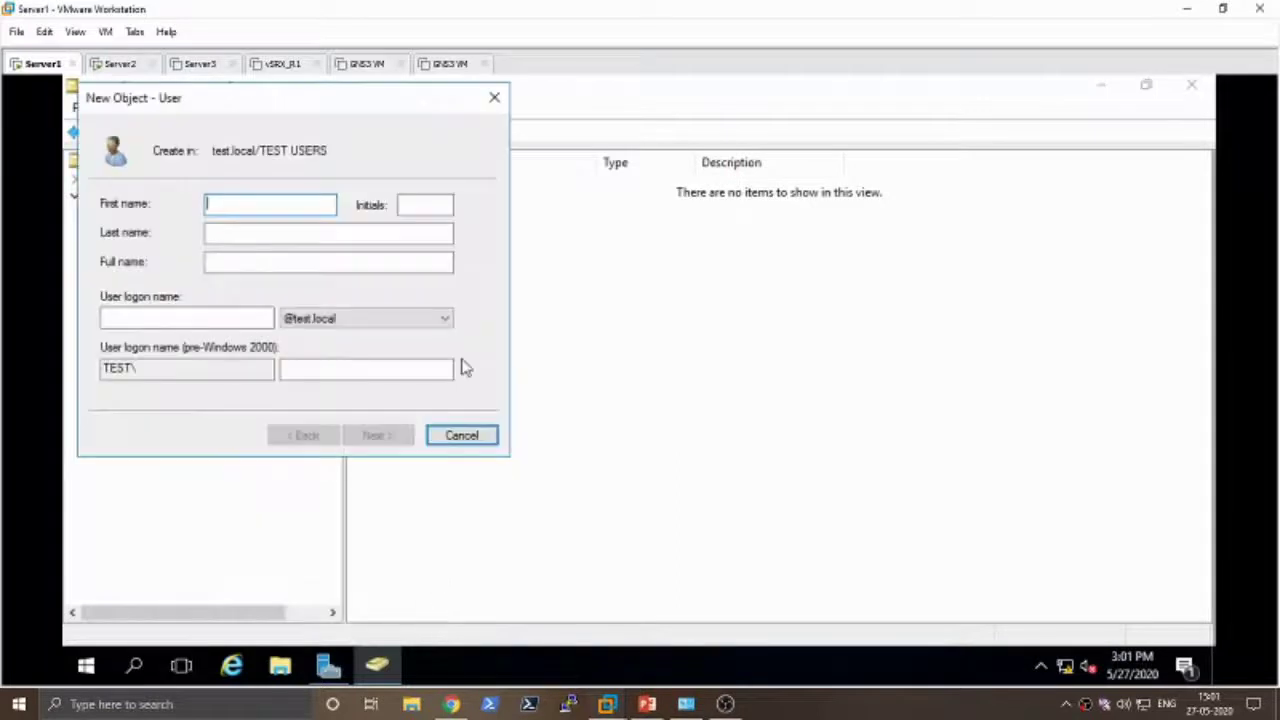
{"action": "left_click_drag", "start_coordinate": [257, 115], "coordinate": [470, 182]}
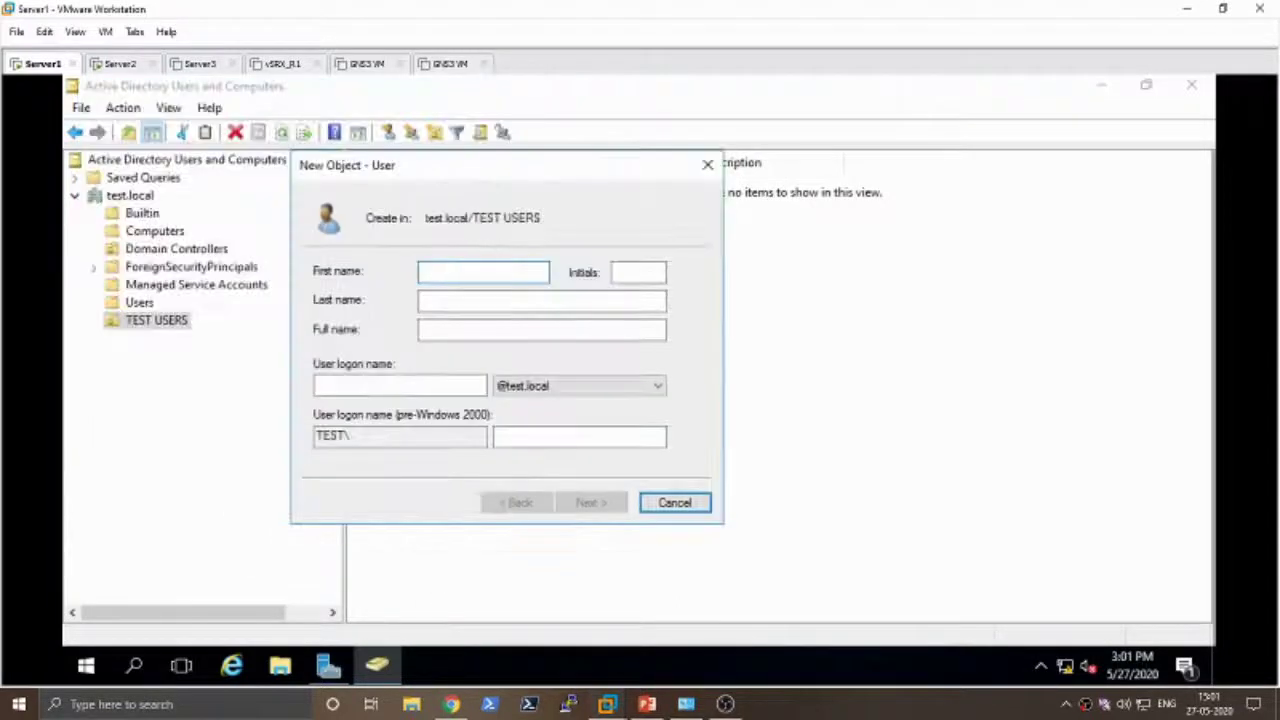
{"action": "type", "text": "Demo1"}
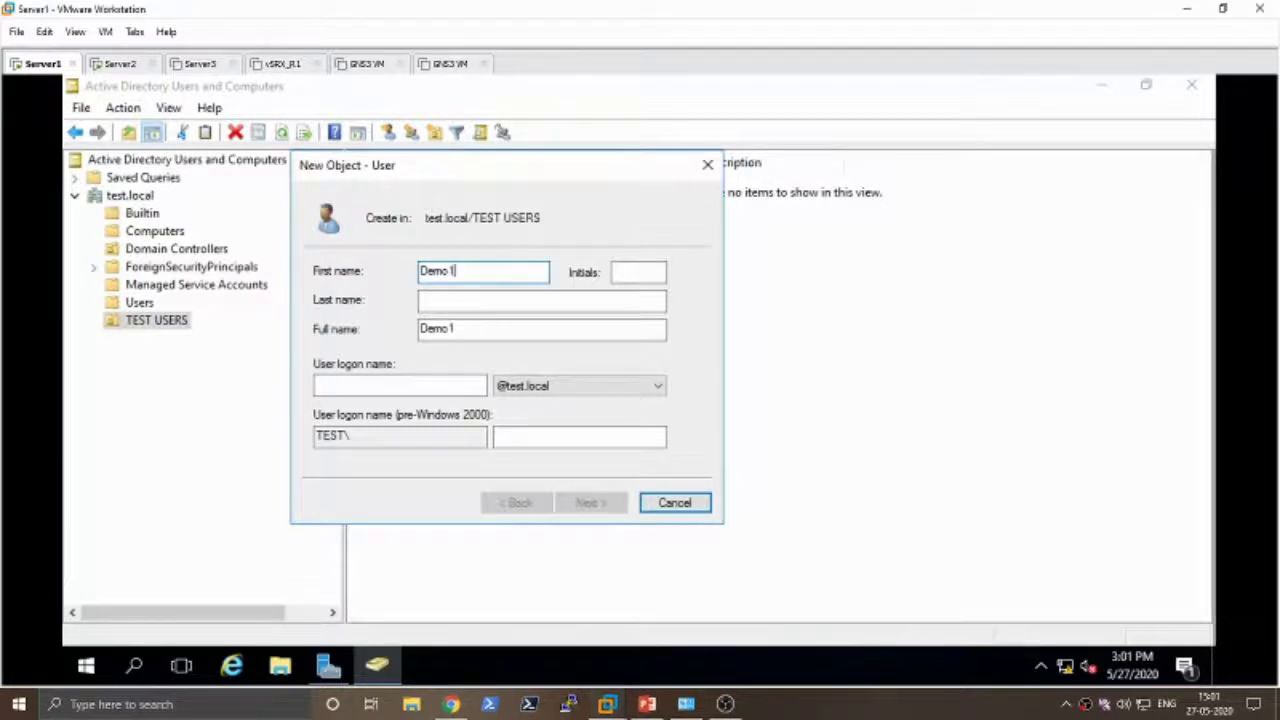
{"action": "key", "text": "Tab"}
{"action": "key", "text": "Tab"}
{"action": "key", "text": "Tab"}
{"action": "key", "text": "Tab"}
{"action": "type", "text": "dem"}
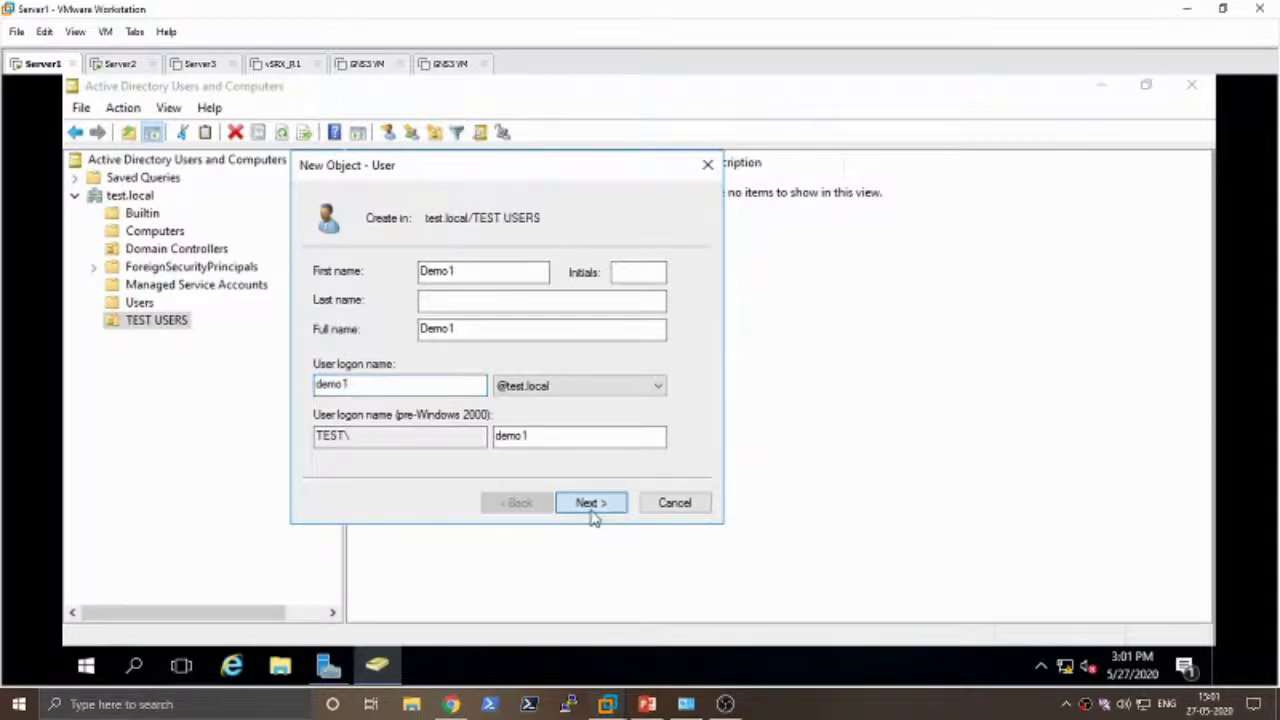
{"action": "left_click", "coordinate": [591, 503]}
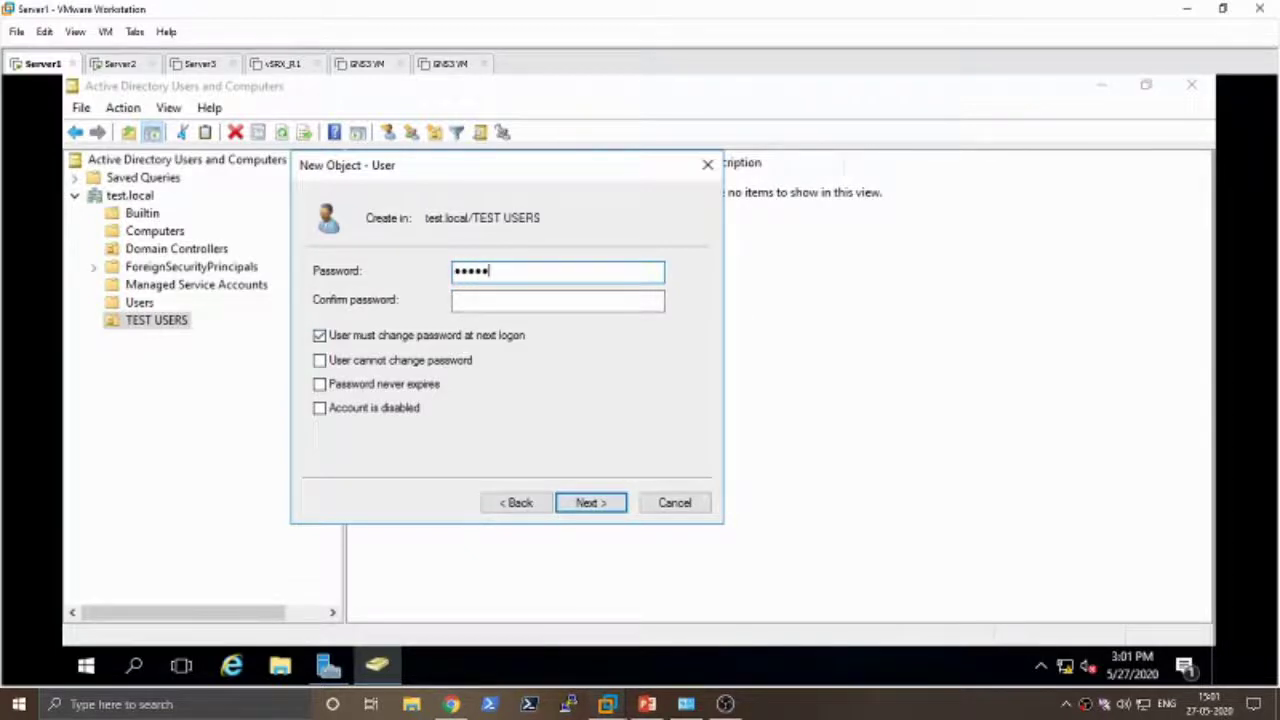
- Enter and confirm Demo1's password, keeping 'User must change password at next logon' checked
{"action": "key", "text": "Tab"}
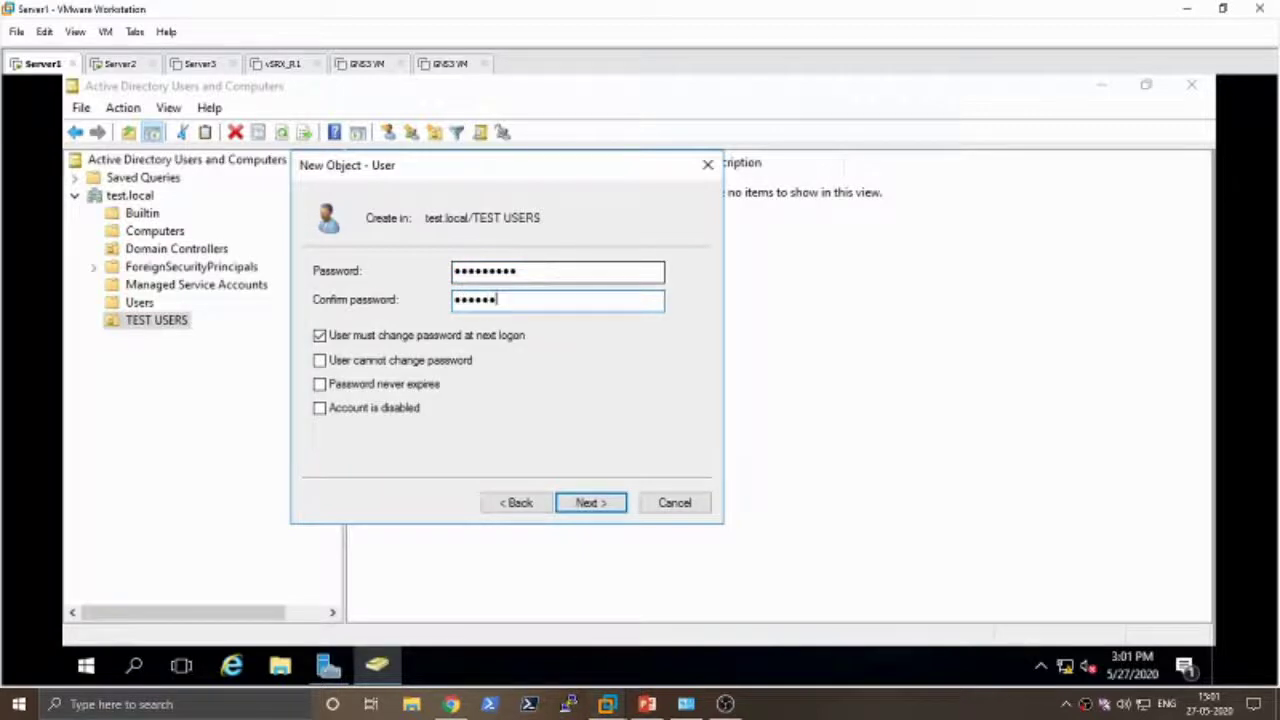
{"action": "left_click_drag", "start_coordinate": [468, 271], "coordinate": [525, 271]}
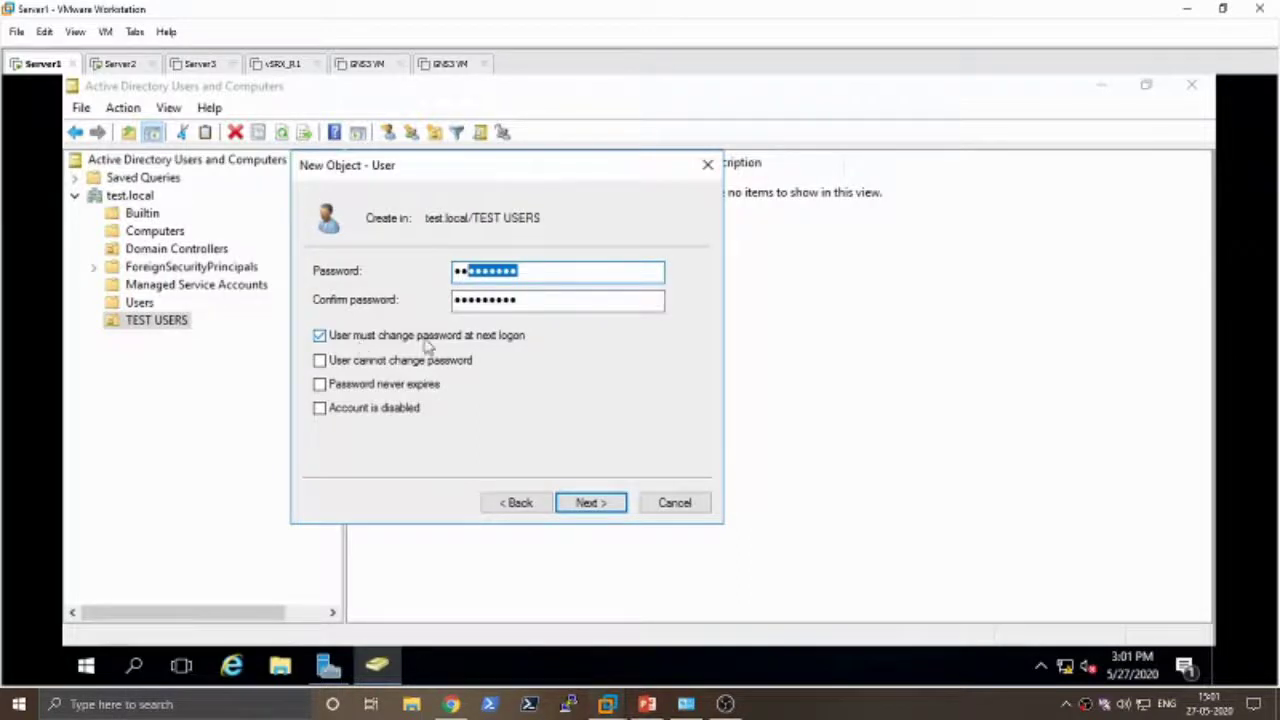
{"action": "left_click", "coordinate": [517, 271]}
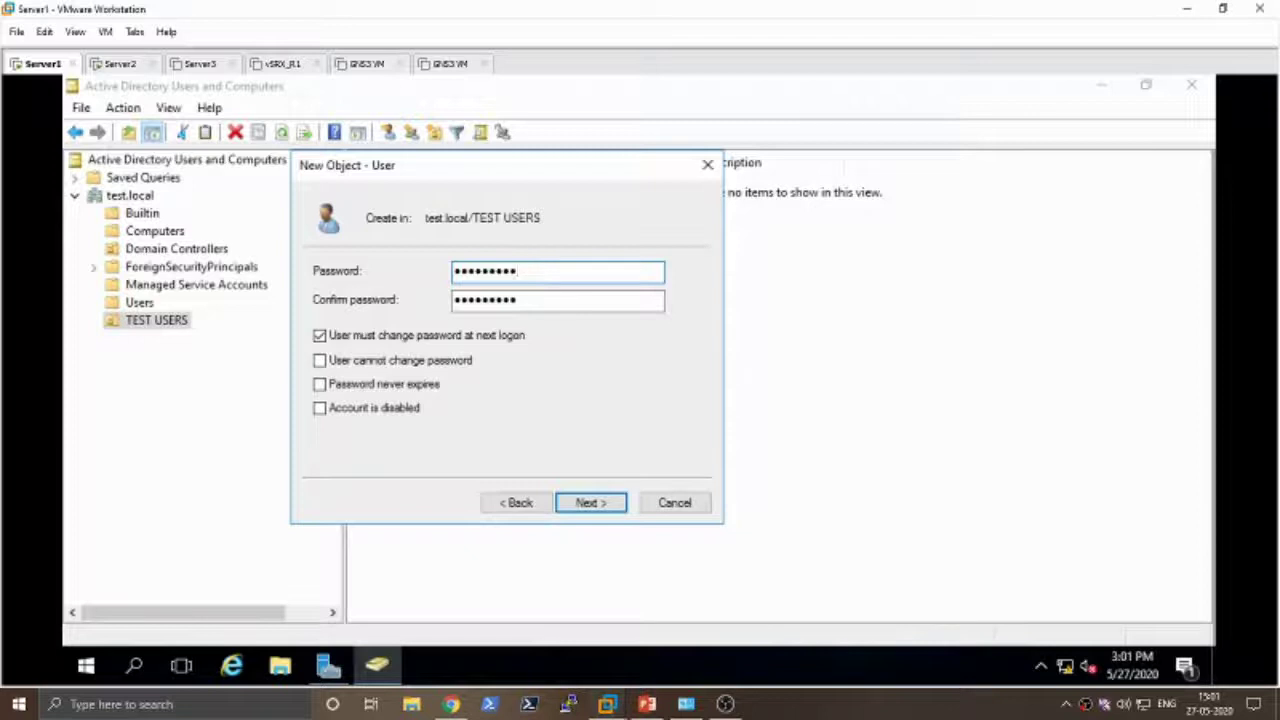
{"action": "left_click", "coordinate": [320, 335]}
{"action": "left_click", "coordinate": [671, 498]}
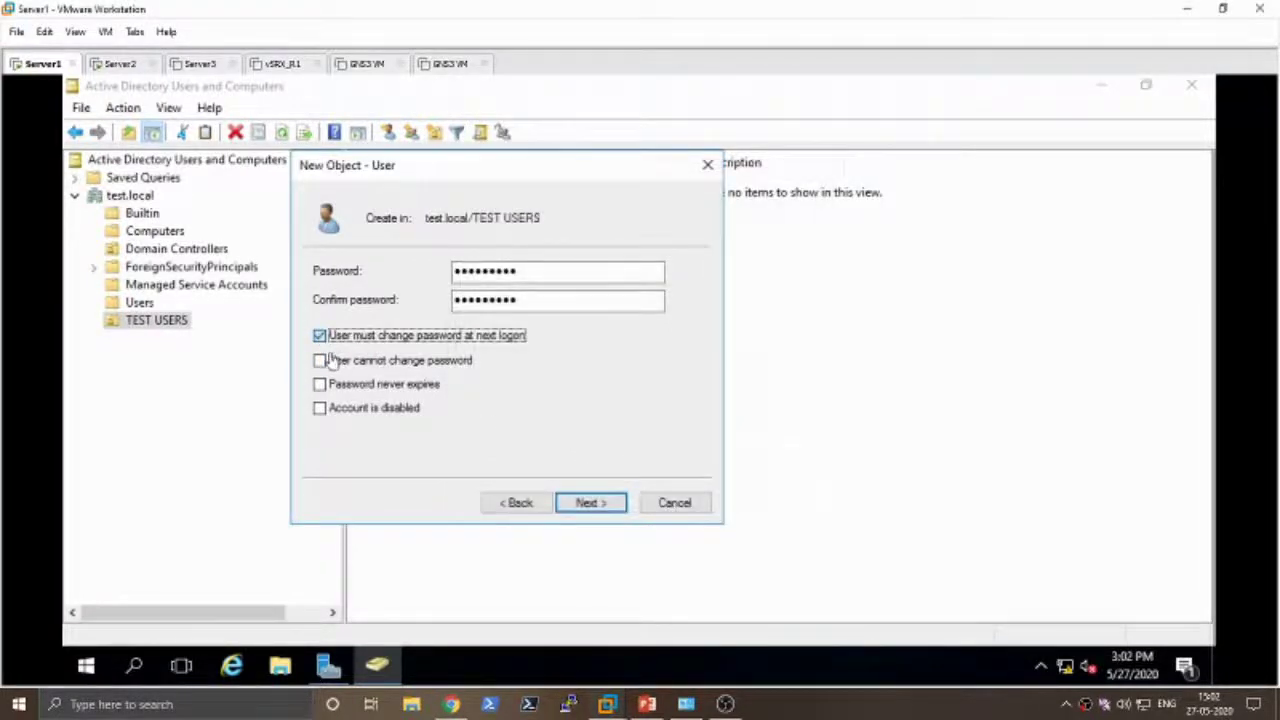
{"action": "left_click", "coordinate": [319, 336]}
{"action": "left_click", "coordinate": [320, 338]}
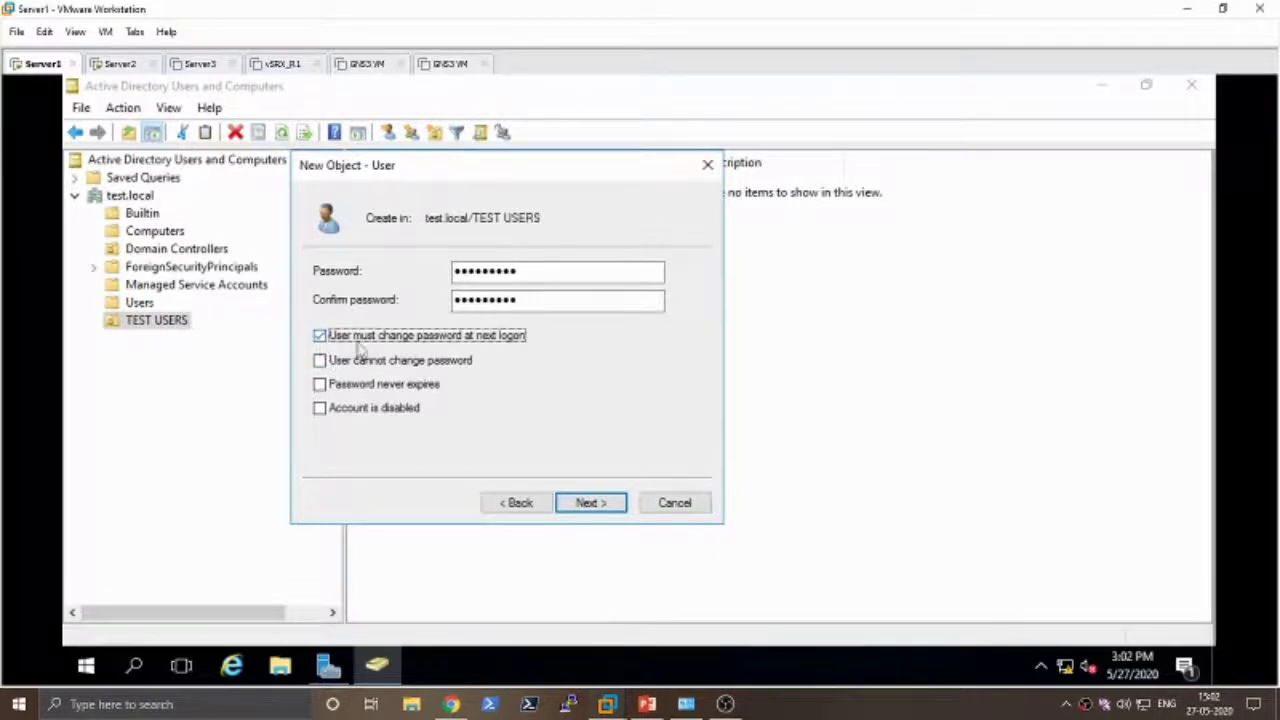
- Finish the wizard so Demo1 is created, and select it in TEST USERS
{"action": "left_click", "coordinate": [610, 510]}
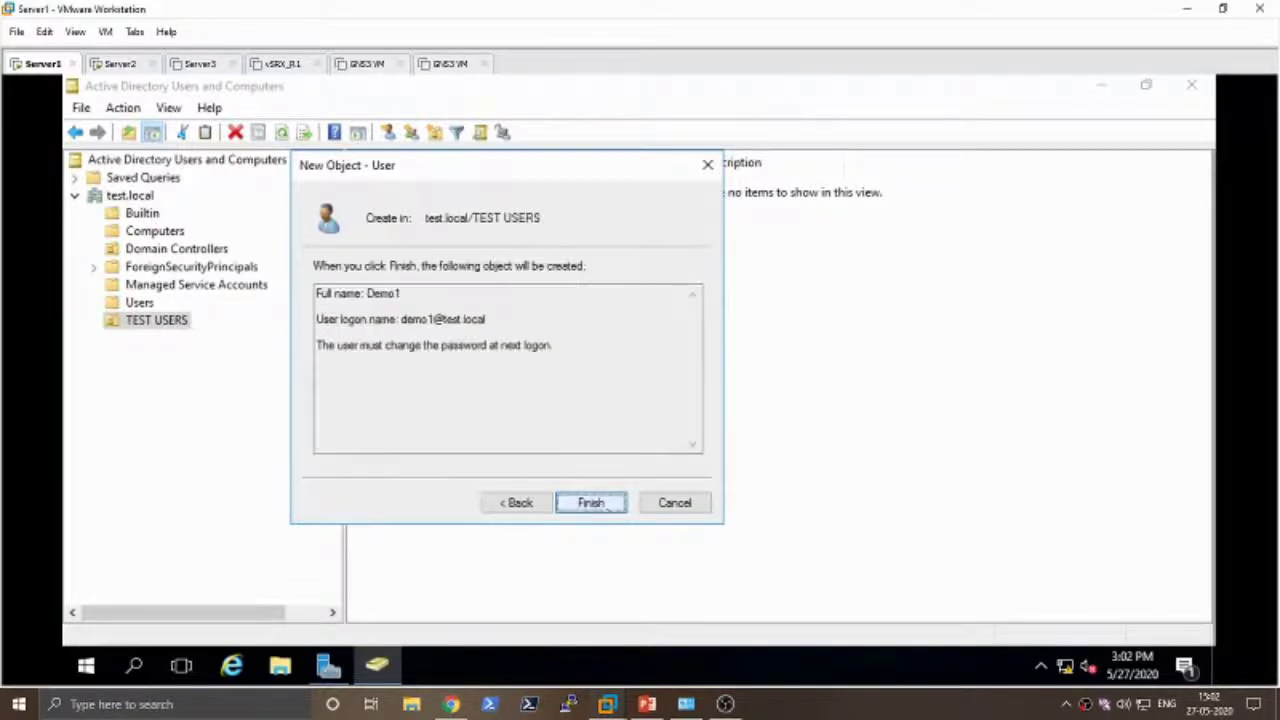
{"action": "left_click", "coordinate": [588, 503]}
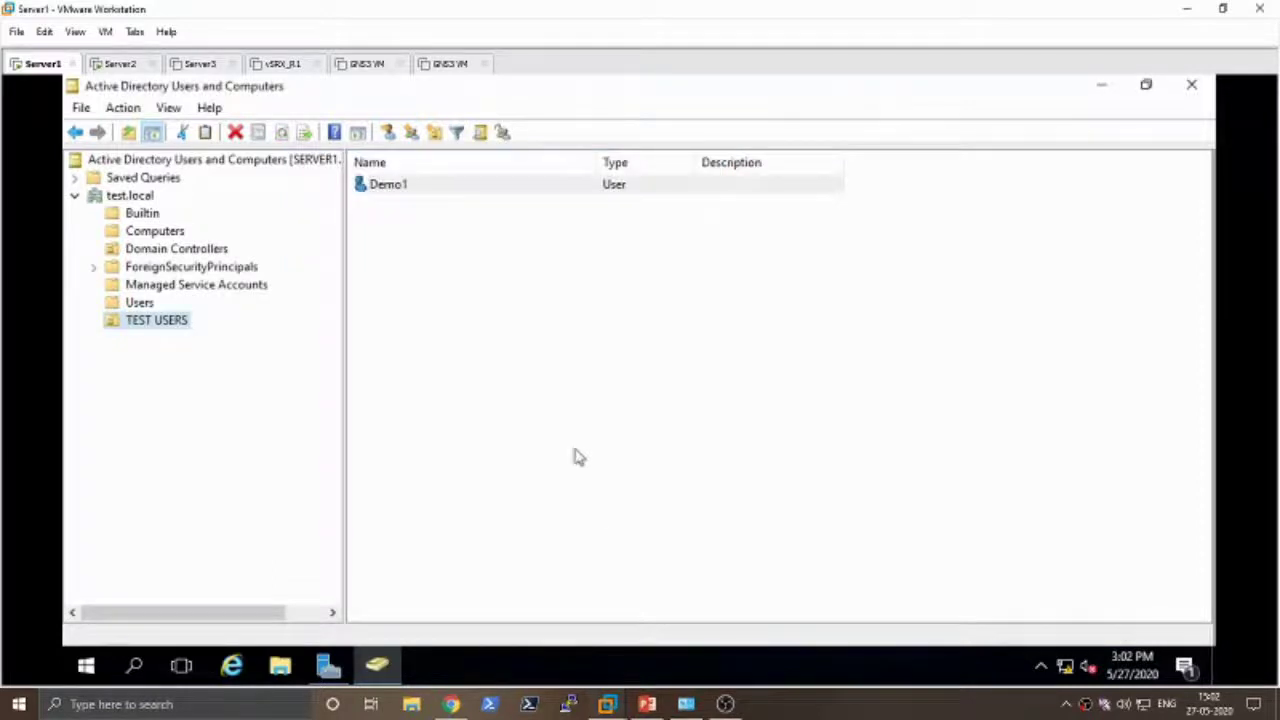
{"action": "left_click", "coordinate": [404, 199]}
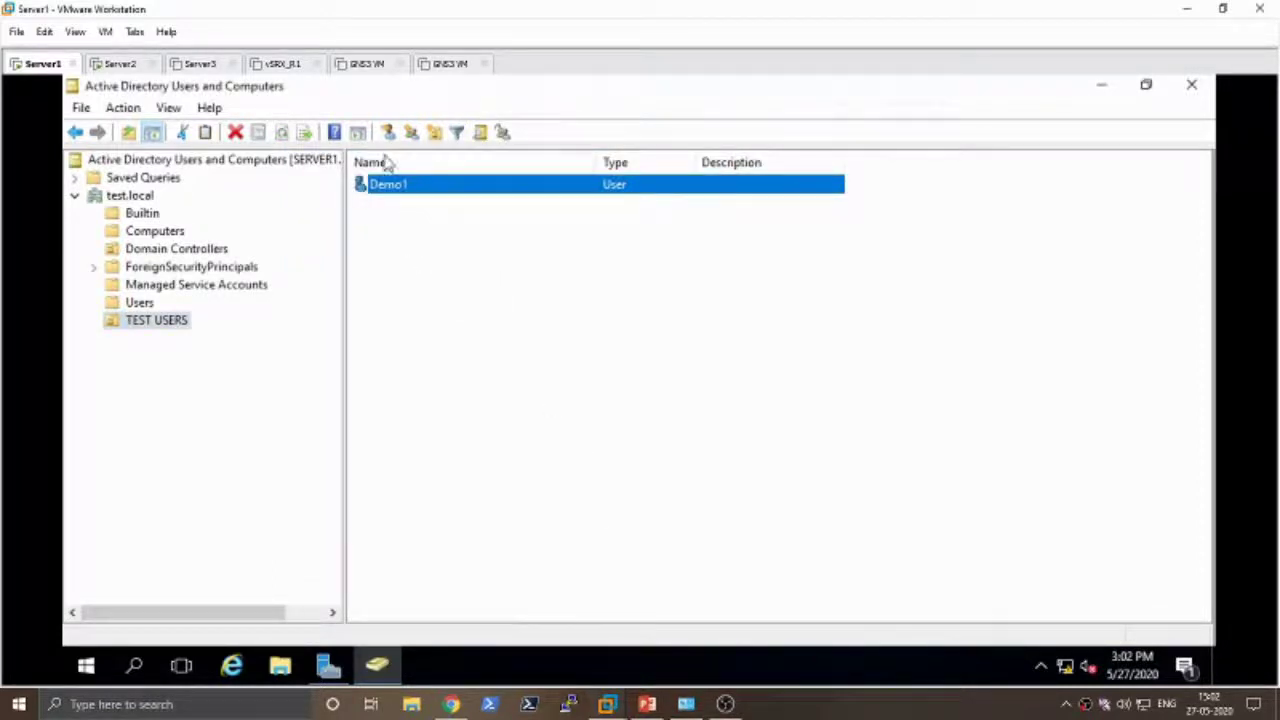
- On Server2, sign in as other user demo1 with its initial password
{"action": "left_click", "coordinate": [122, 64]}
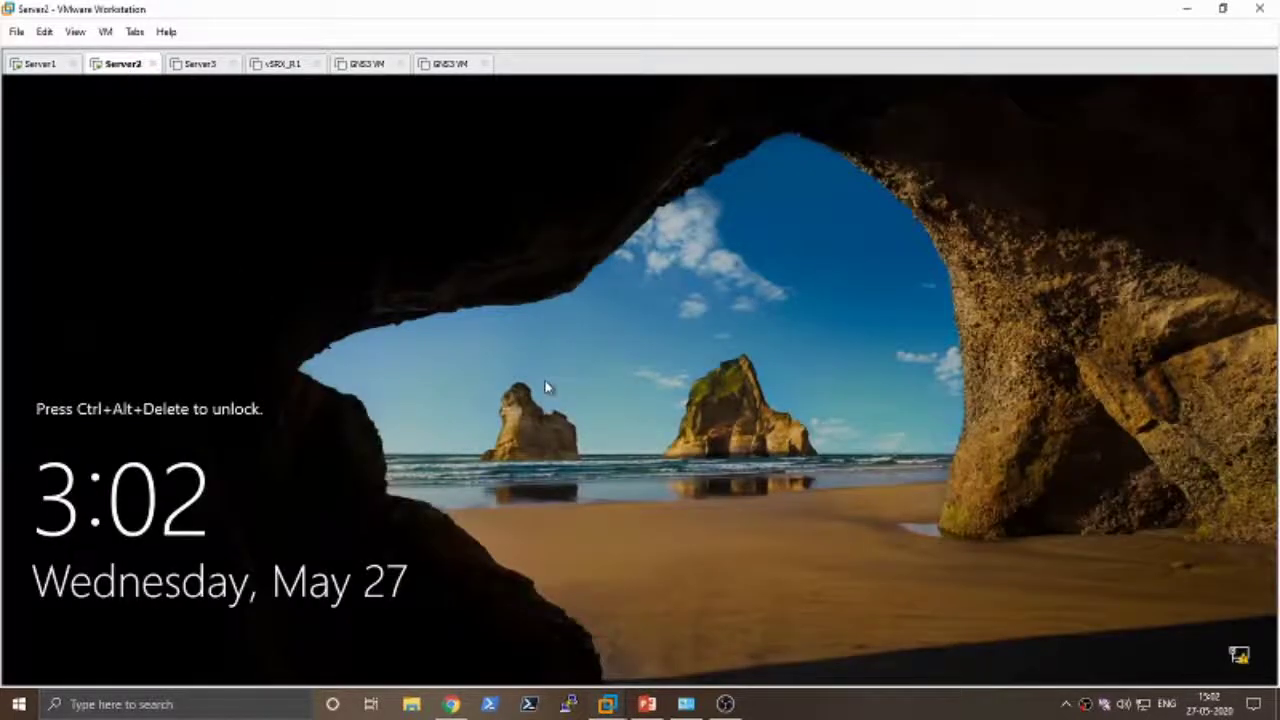
{"action": "key", "text": "ctrl+alt+Insert"}
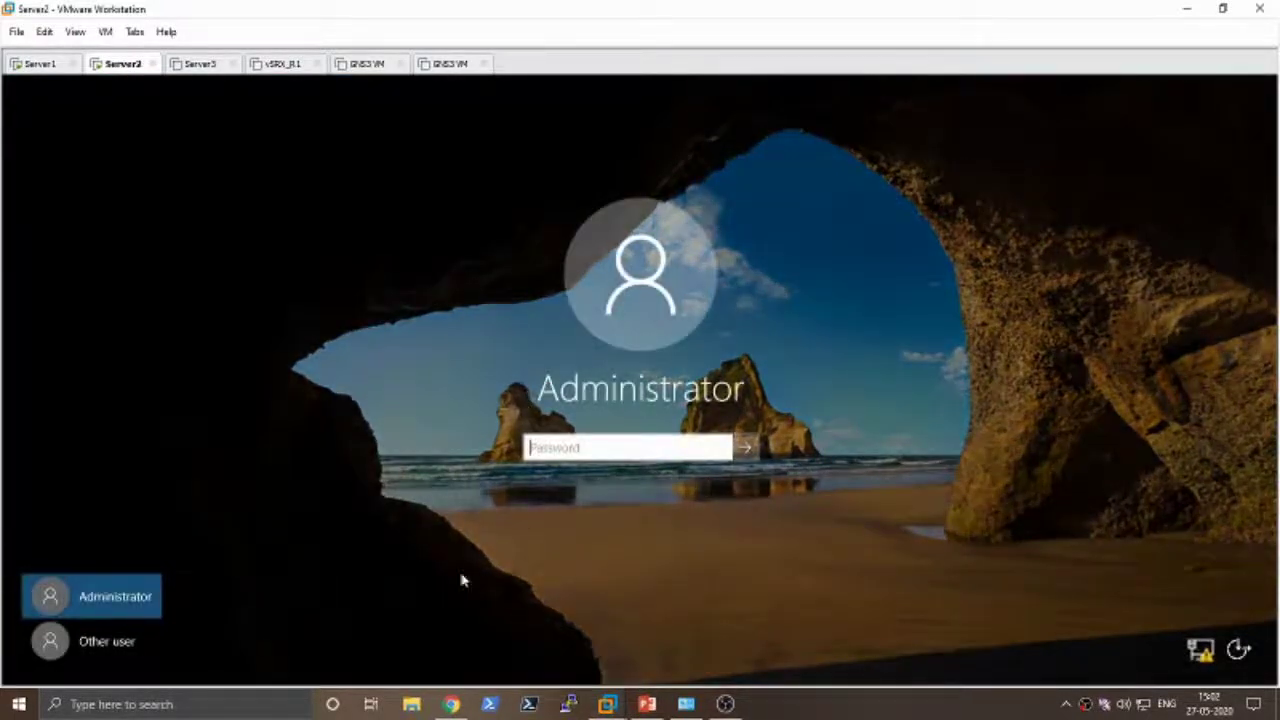
{"action": "left_click", "coordinate": [106, 645]}
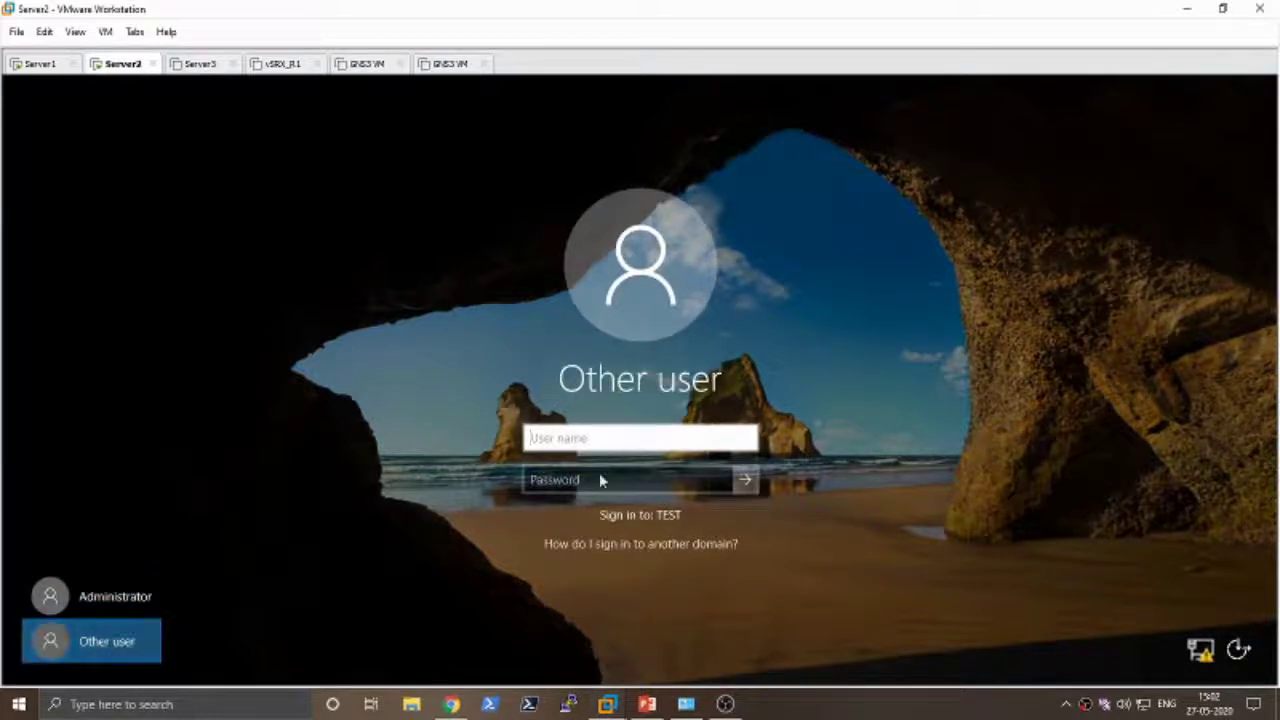
{"action": "type", "text": "demo1"}
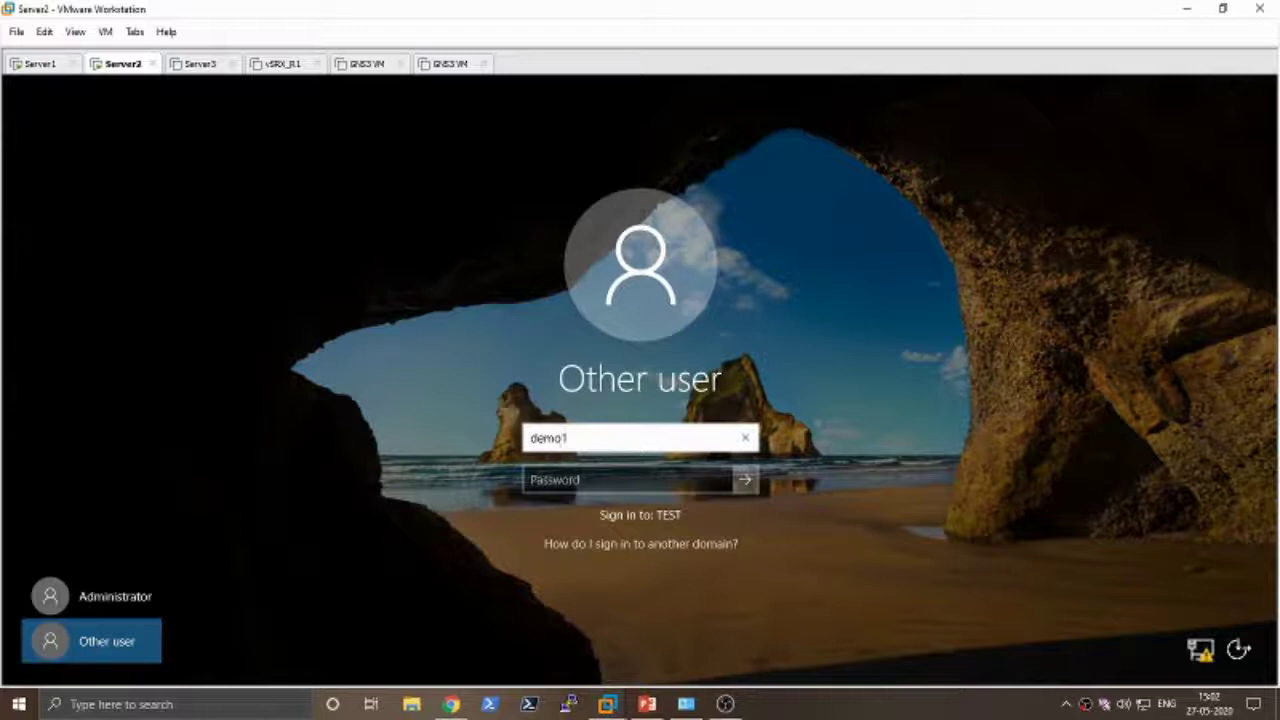
{"action": "key", "text": "Tab"}
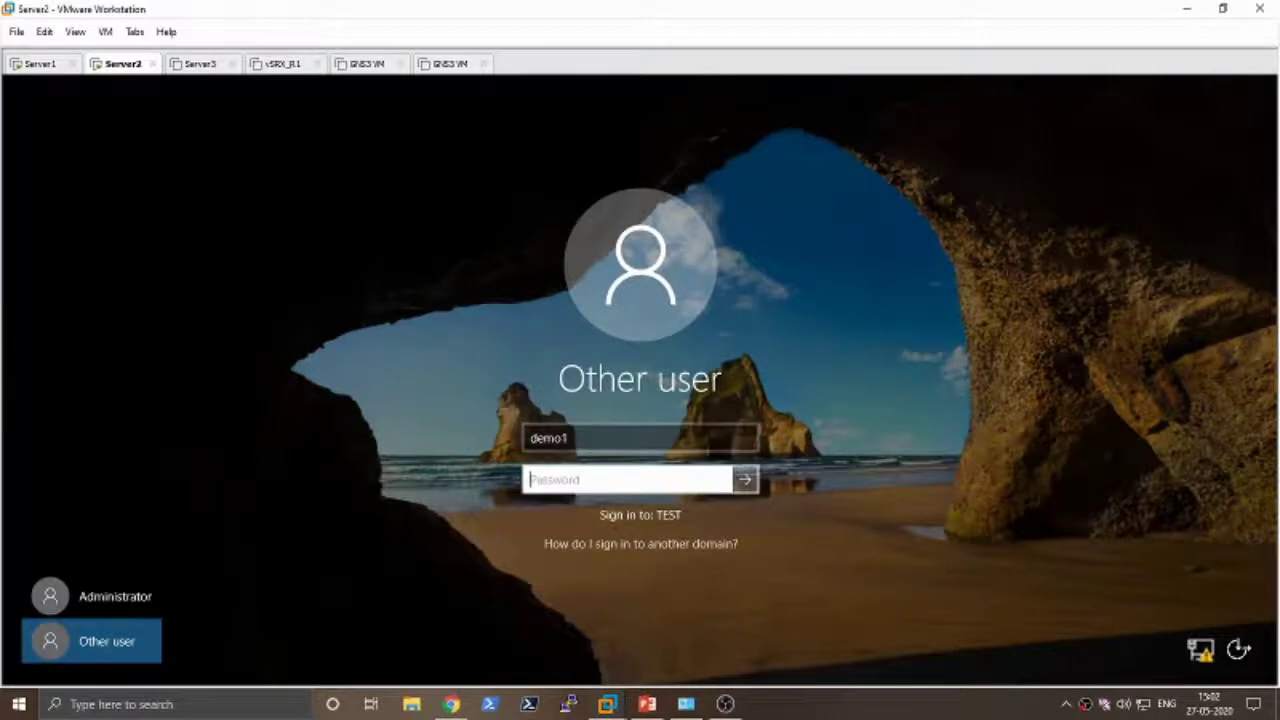
{"action": "type", "text": "P"}
{"action": "key", "text": "Return"}
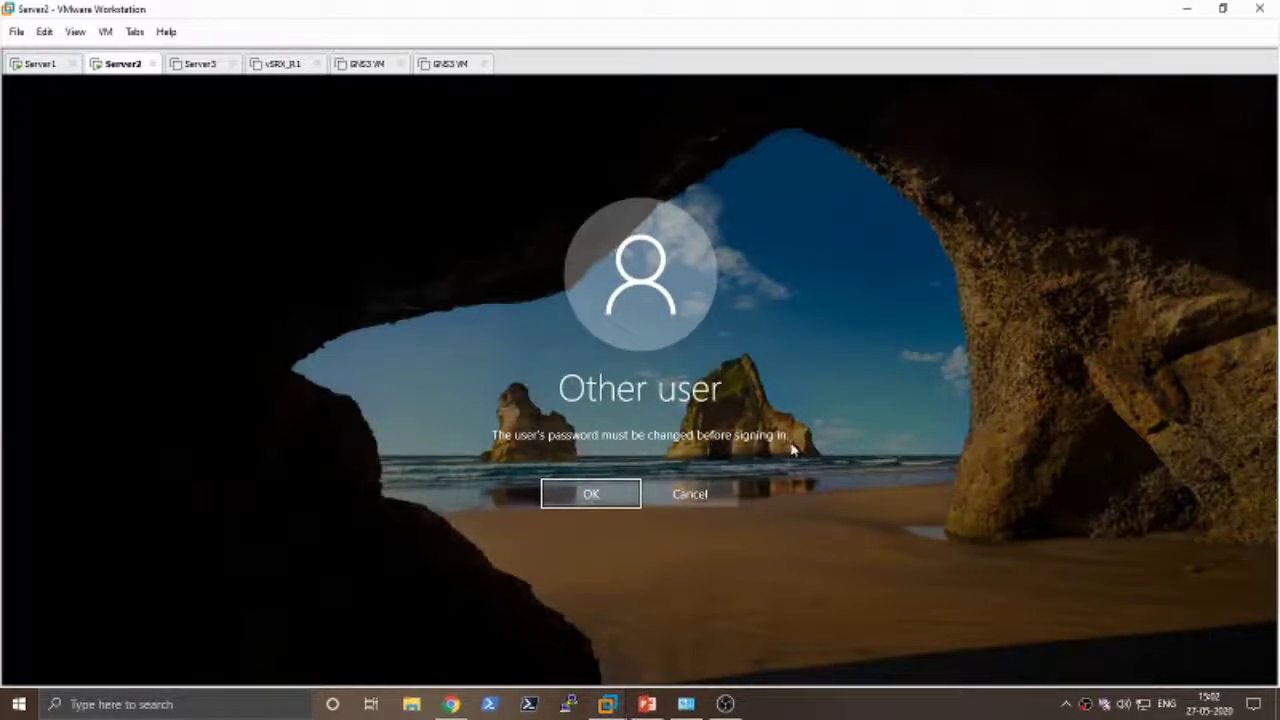
- Set and confirm a new password for demo1 when prompted, then continue signing in
{"action": "left_click", "coordinate": [600, 495]}
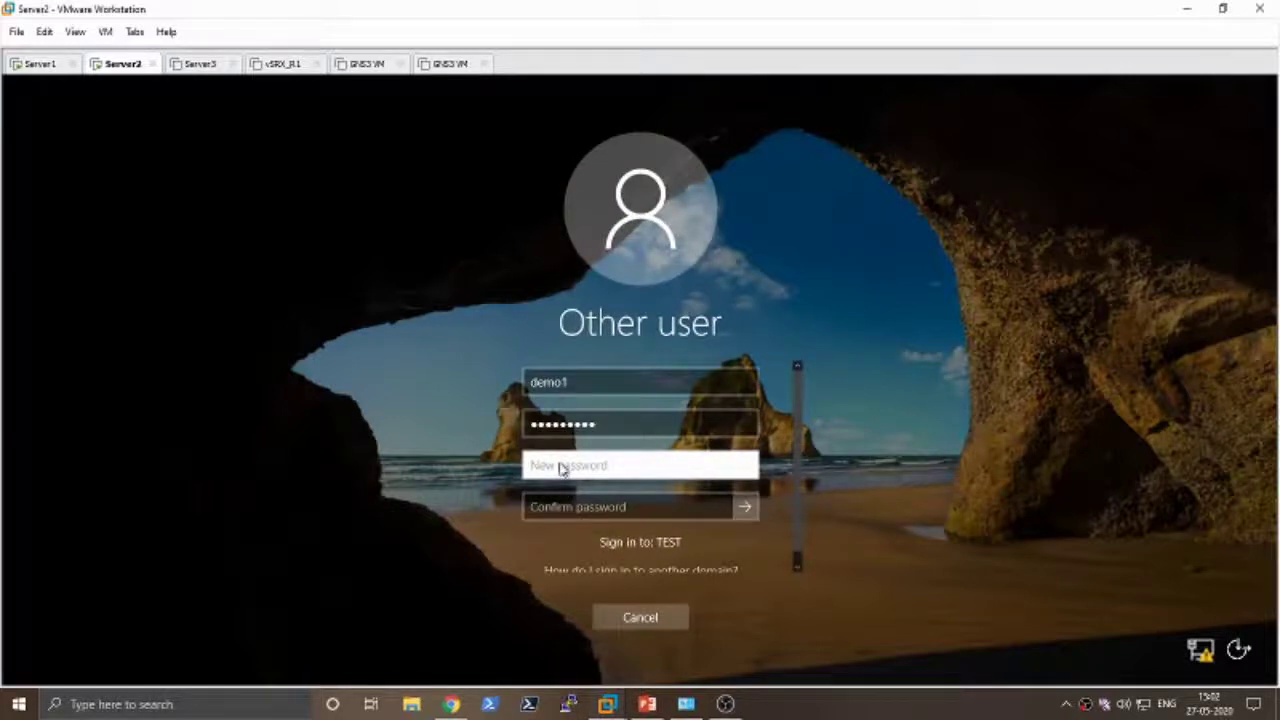
{"action": "type", "text": "******"}
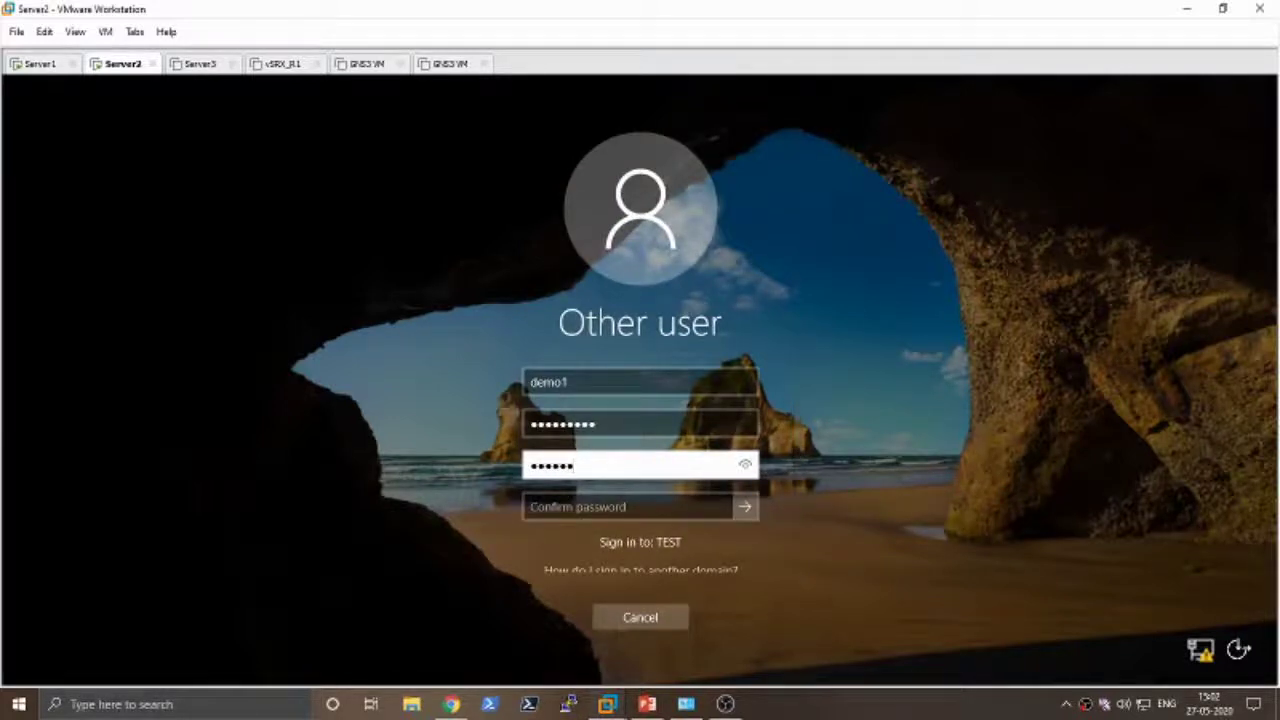
{"action": "type", "text": "*****"}
{"action": "key", "text": "Tab"}
{"action": "type", "text": "***"}
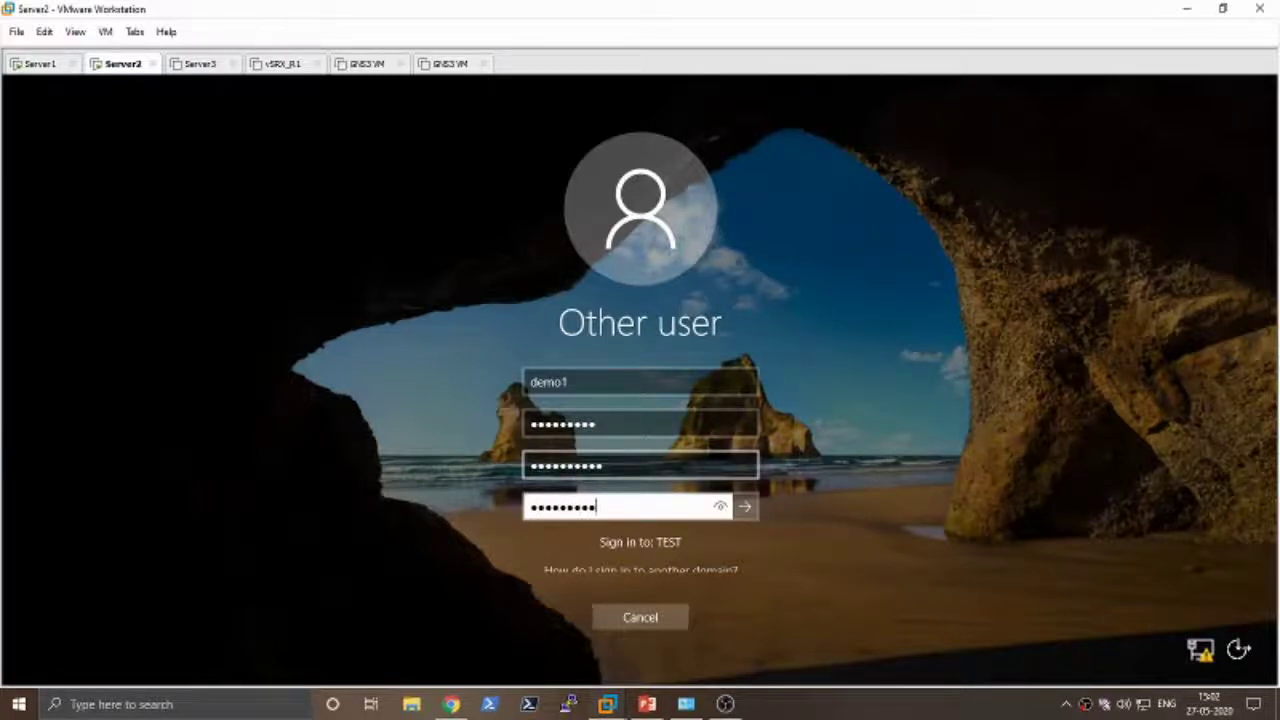
{"action": "left_click", "coordinate": [745, 507]}
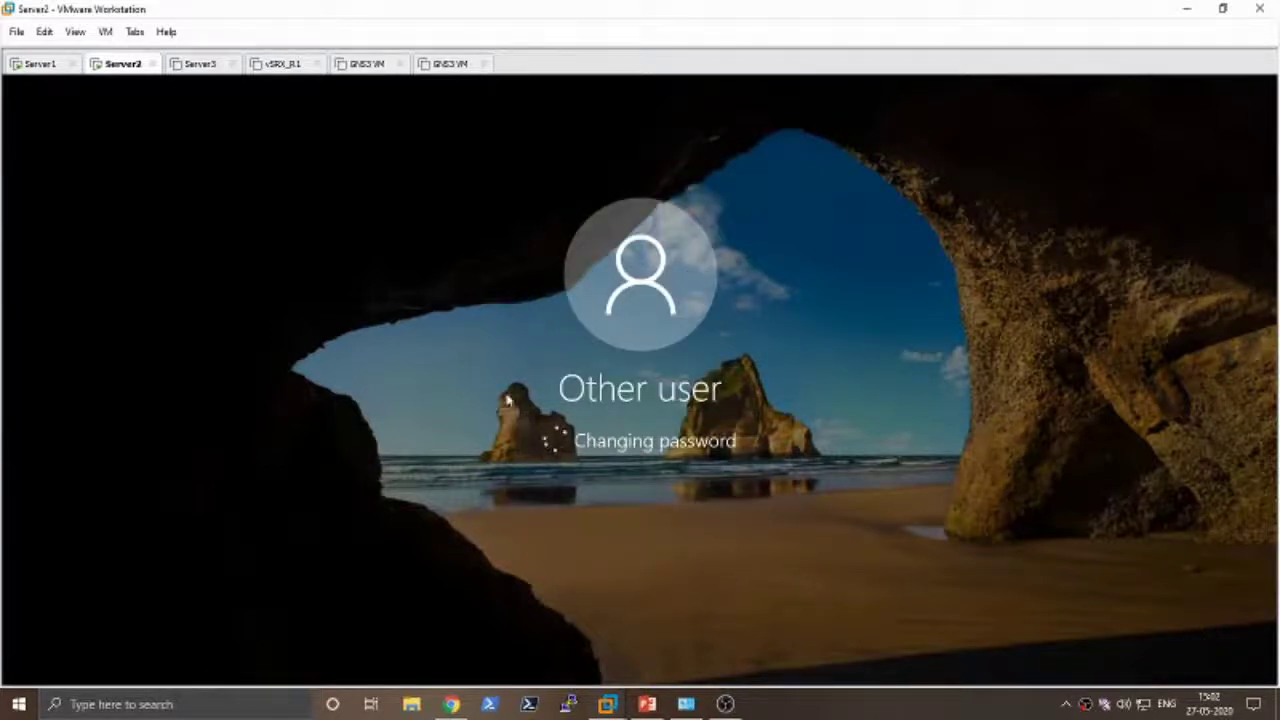
{"action": "left_click", "coordinate": [640, 482]}
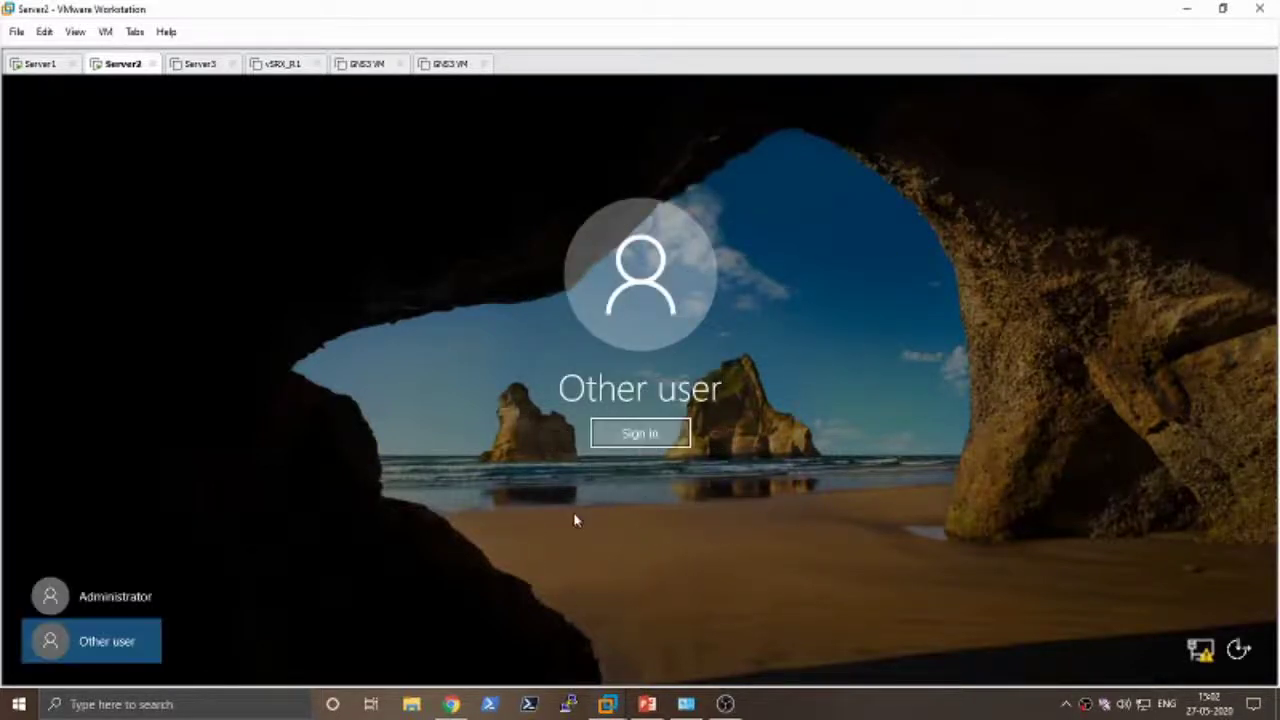
{"action": "left_click", "coordinate": [641, 440]}
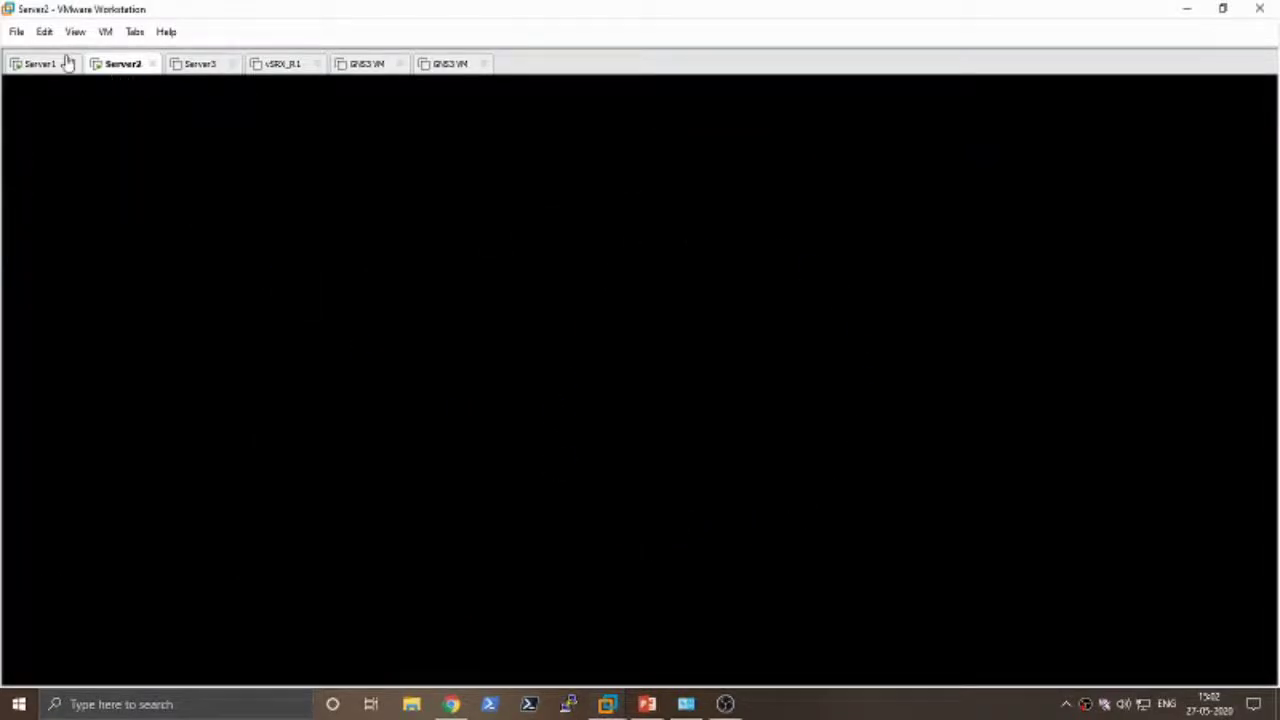
- Compare Server2's demo1 desktop with Server1's ADUC showing Demo1, ending on Server1
{"action": "left_click", "coordinate": [42, 64]}
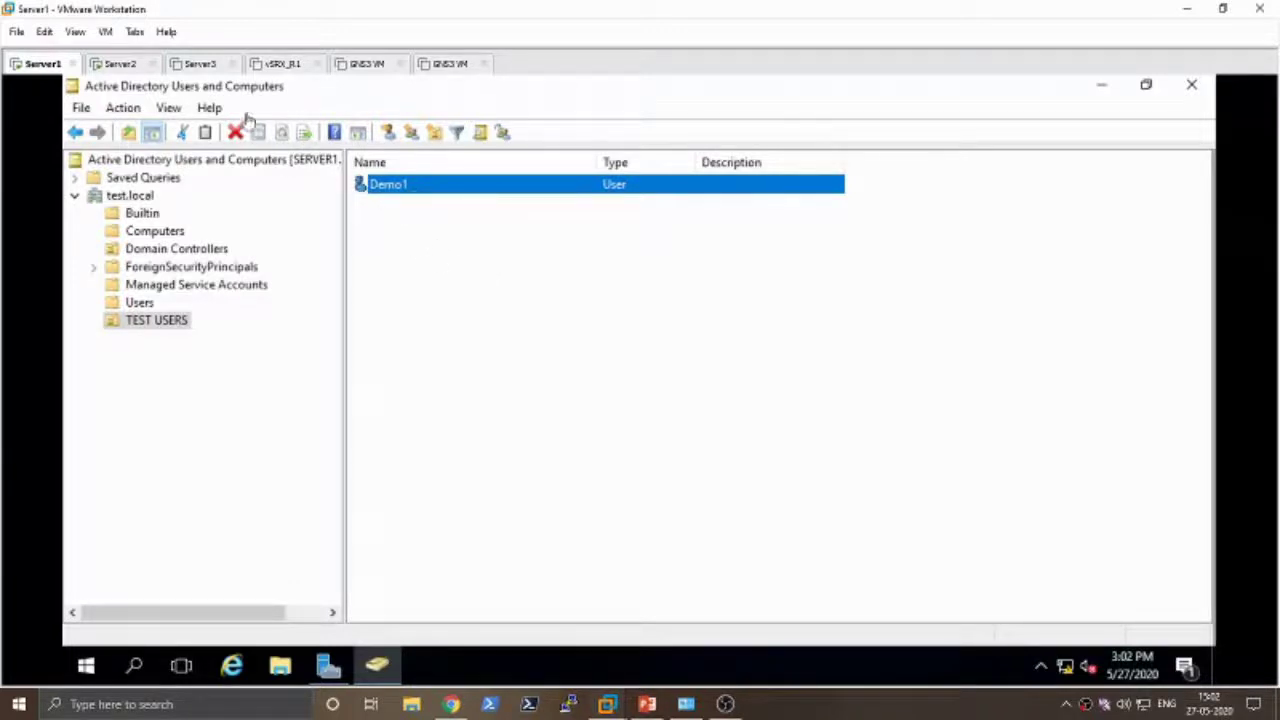
{"action": "left_click", "coordinate": [115, 66]}
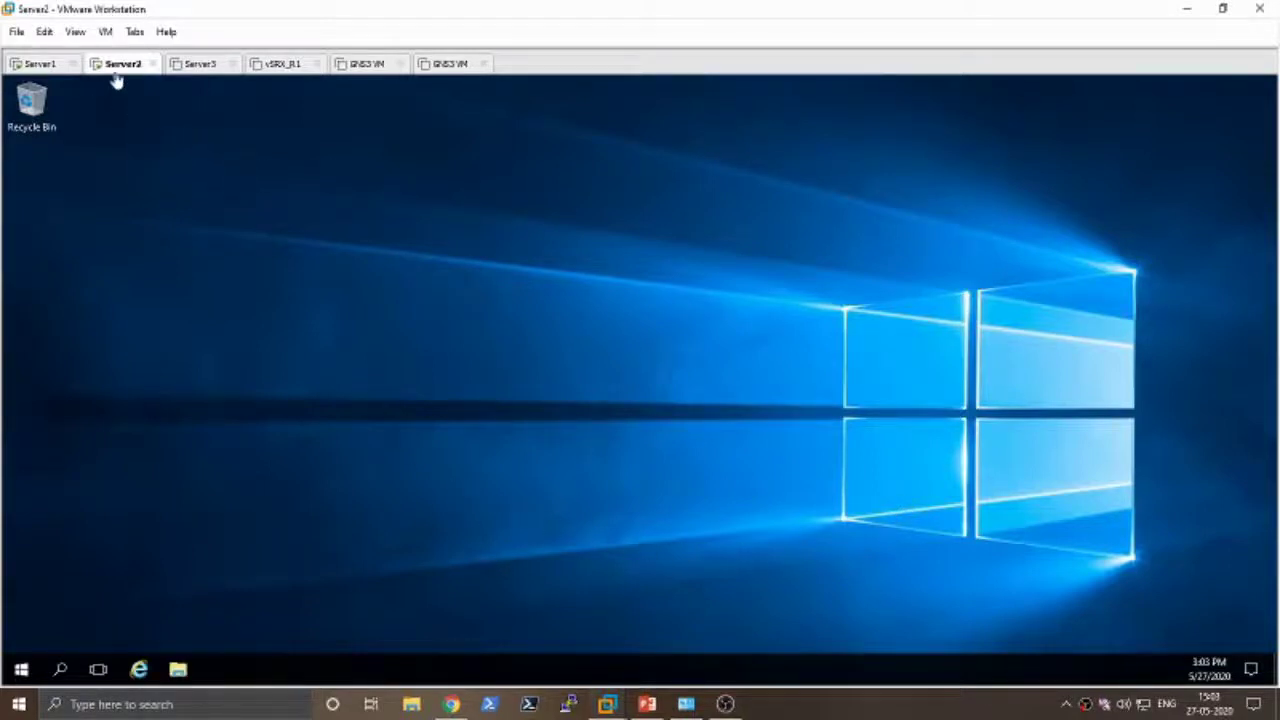
{"action": "left_click", "coordinate": [36, 66]}
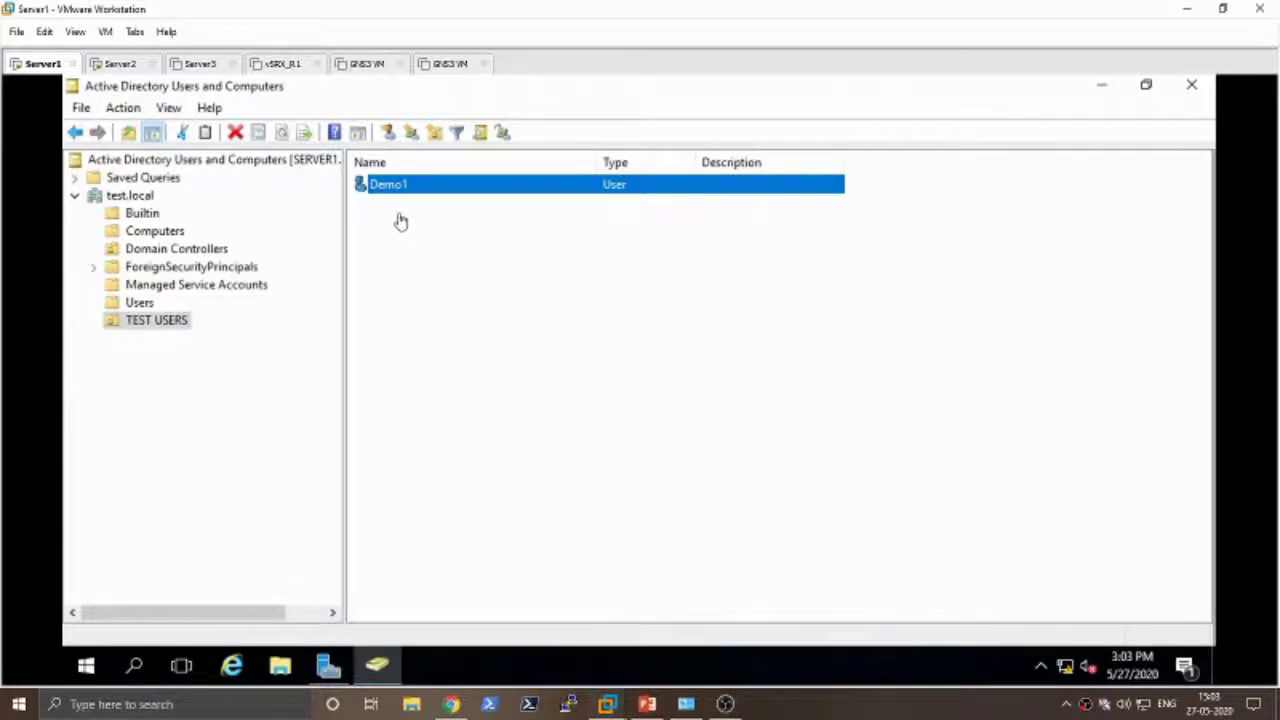
{"action": "left_click", "coordinate": [125, 64]}
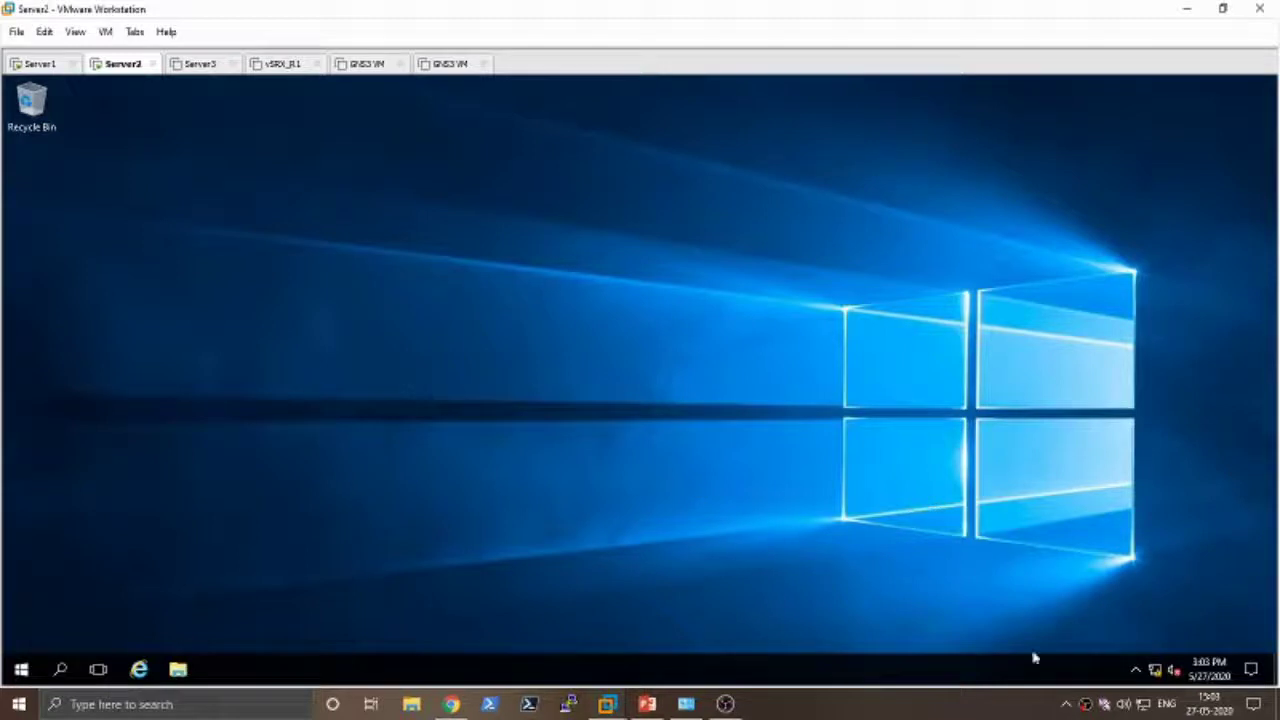
{"action": "left_click", "coordinate": [1086, 704]}
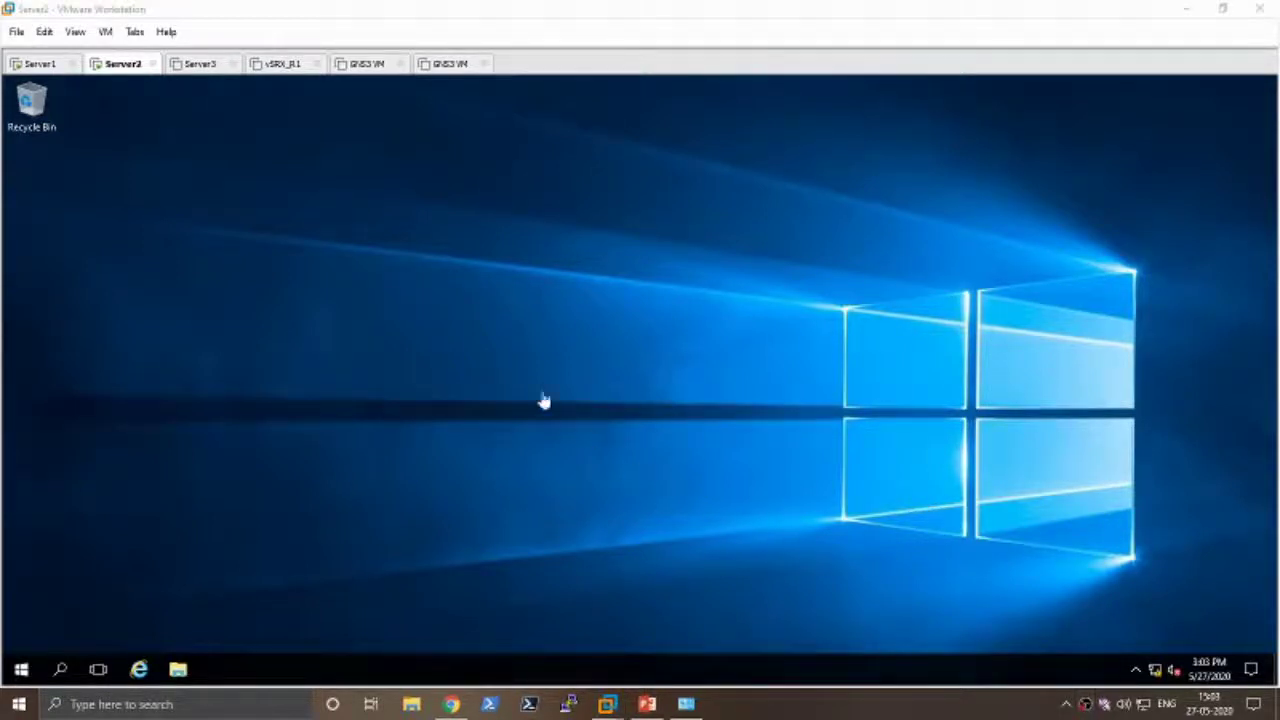
{"action": "left_click", "coordinate": [50, 70]}
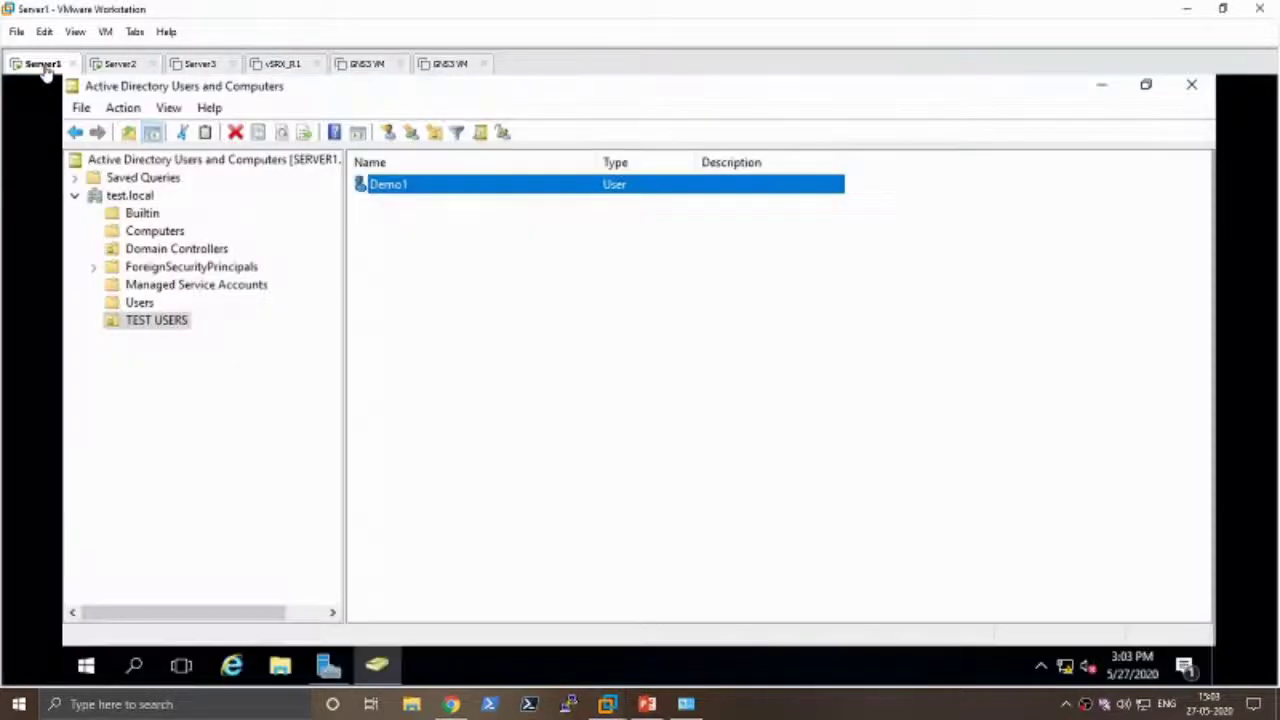
{"action": "left_click", "coordinate": [1086, 704]}
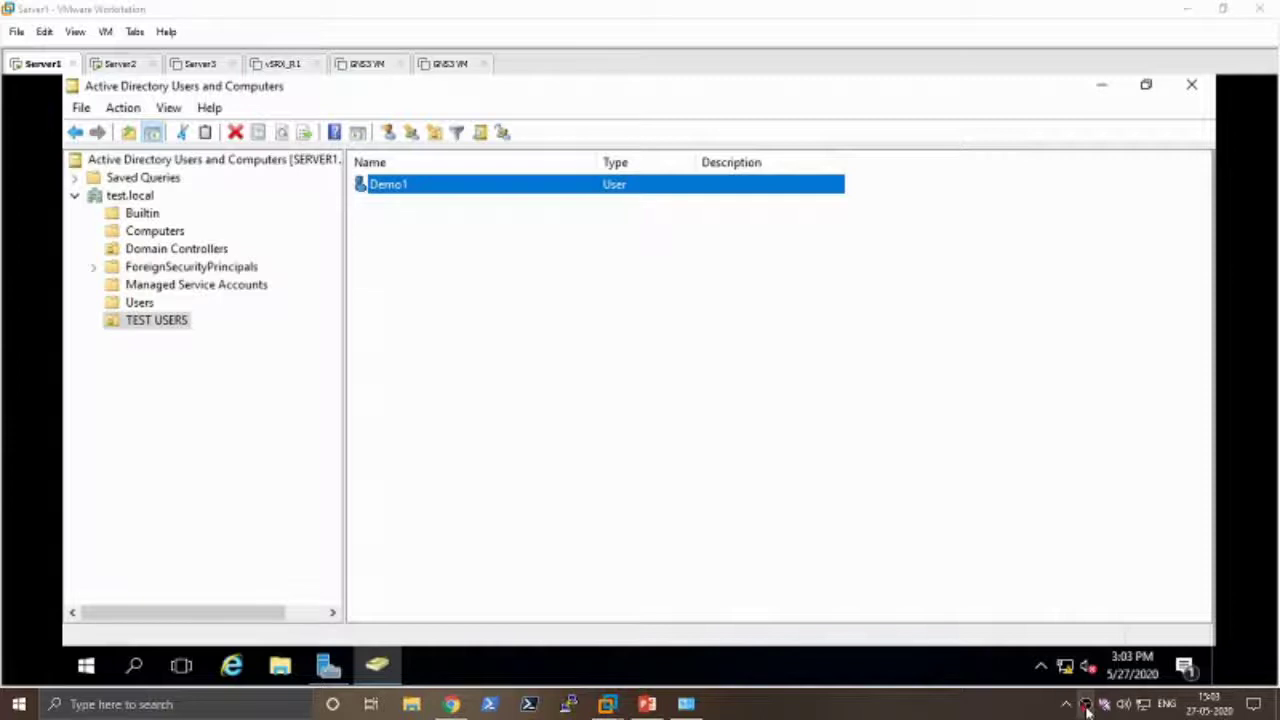
{"action": "left_click", "coordinate": [722, 705]}
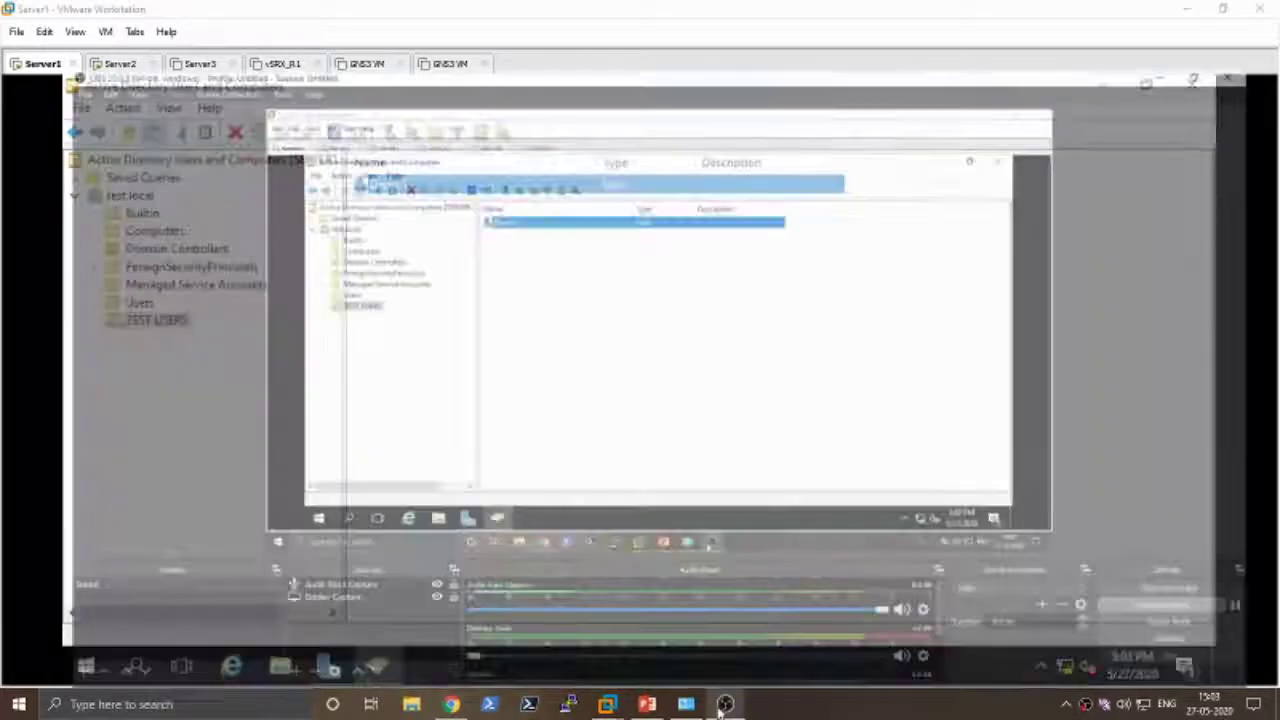